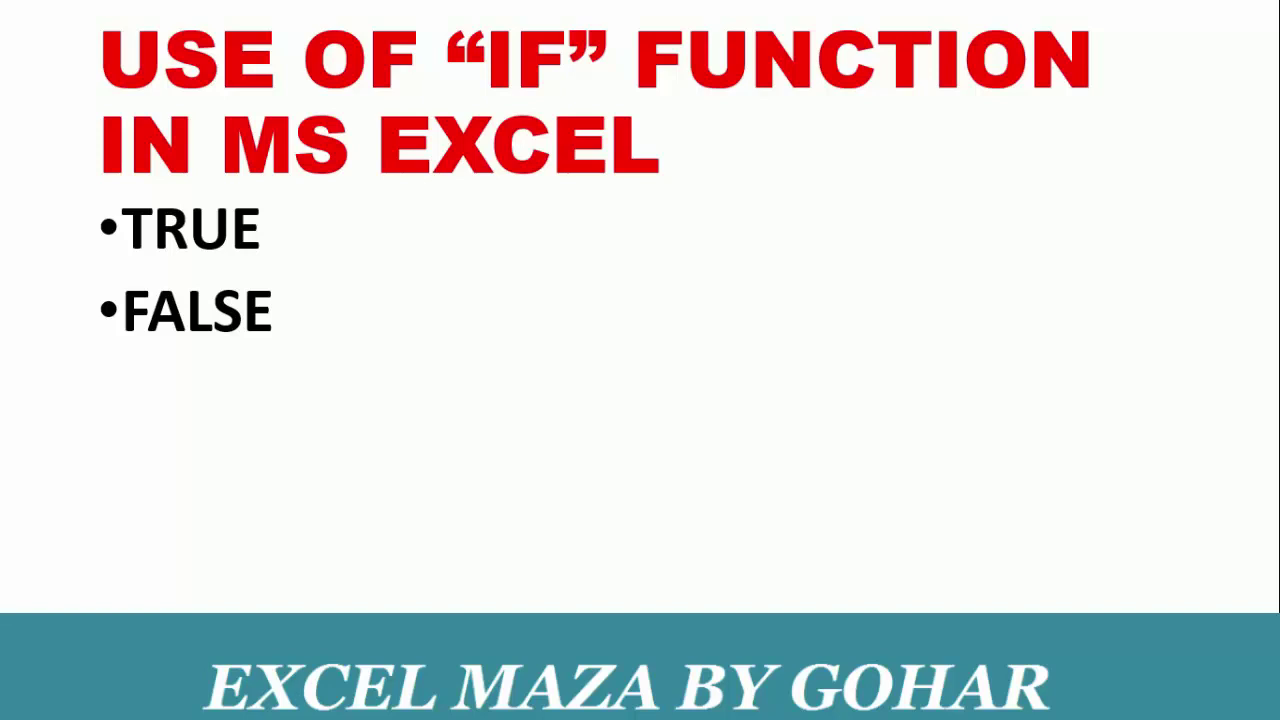
- Switch from the PowerPoint IF-function slide show to the blank Book1 Excel workbook
{"action": "key", "text": "alt+Tab"}
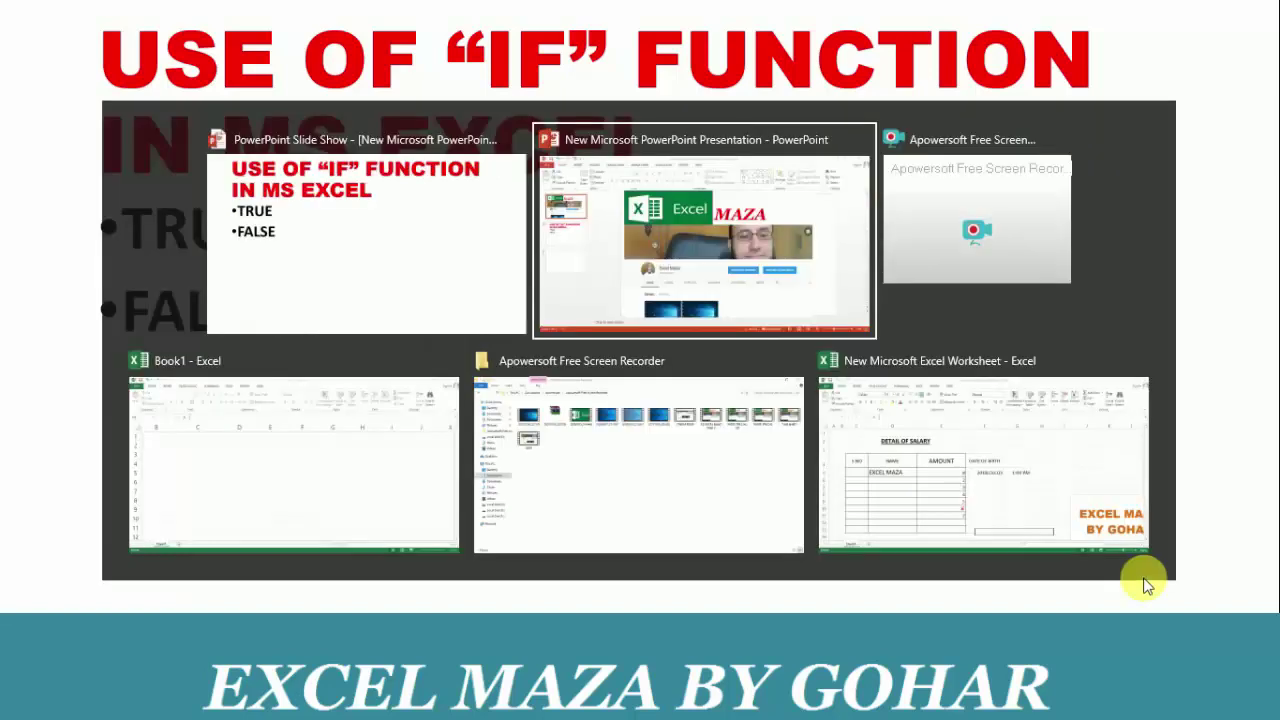
{"action": "key", "text": "Down"}
{"action": "key", "text": "Left"}
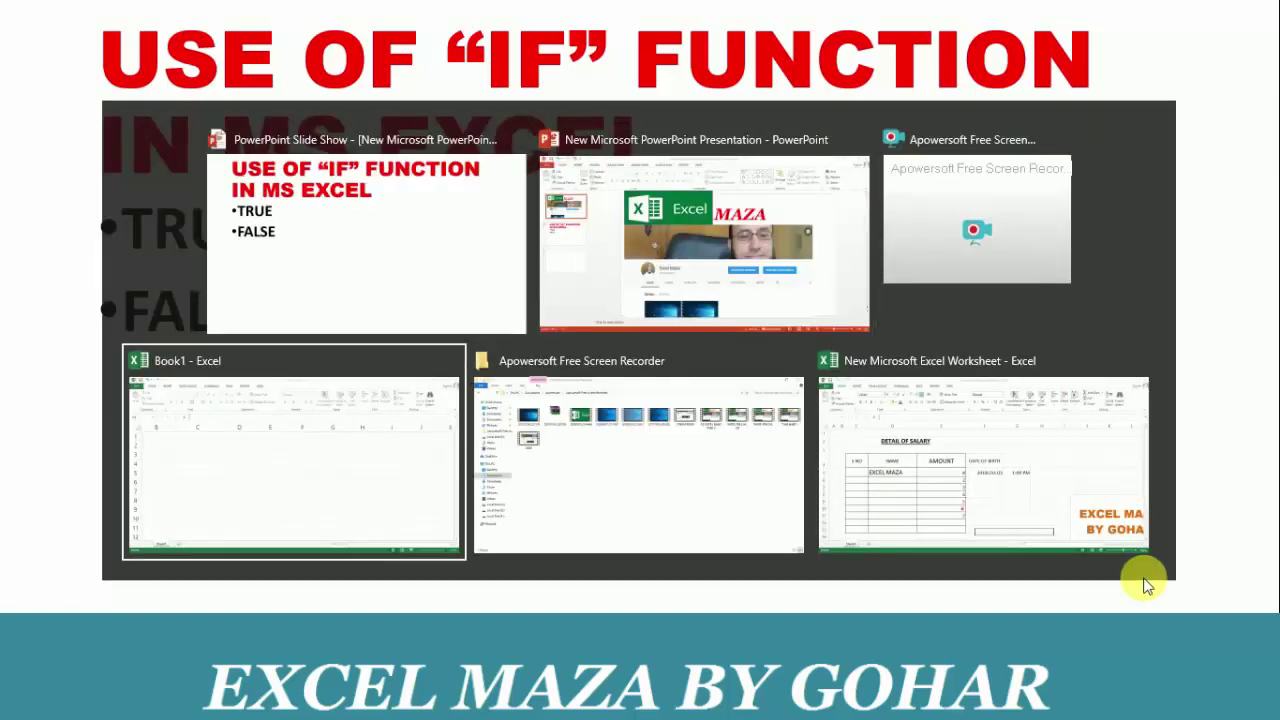
{"action": "key", "text": "Return"}
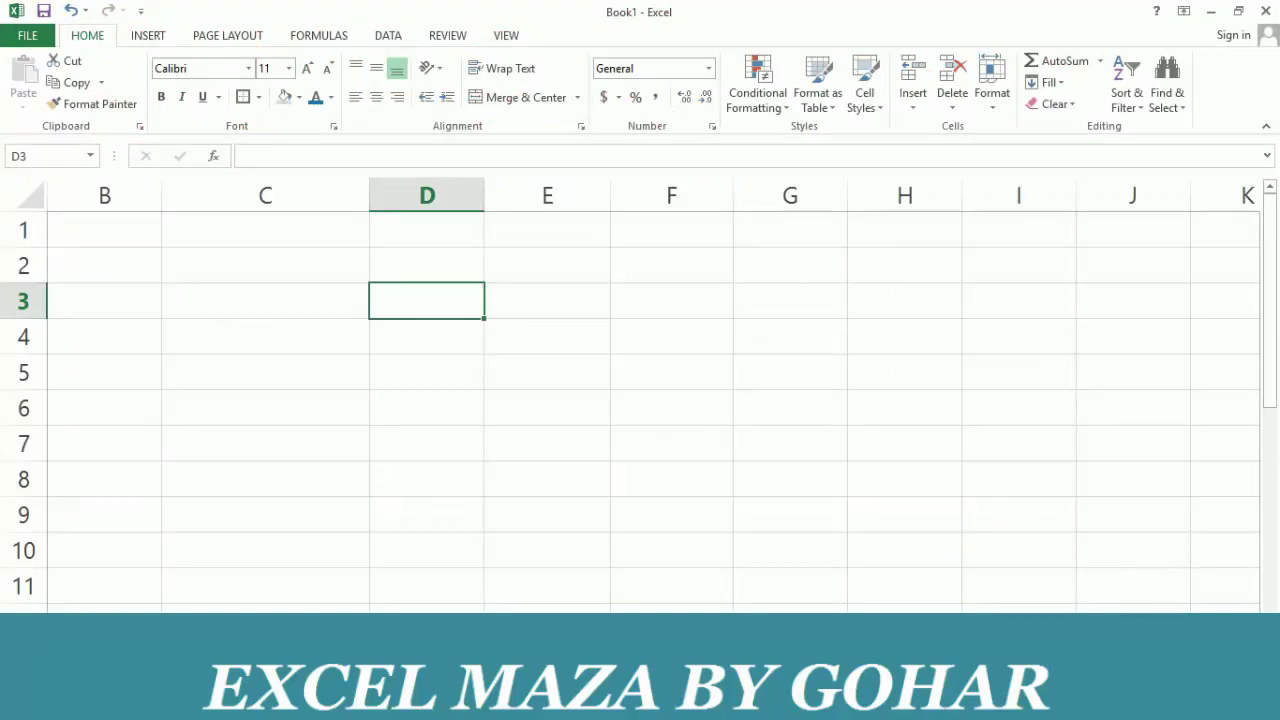
{"action": "left_click", "coordinate": [1243, 709]}
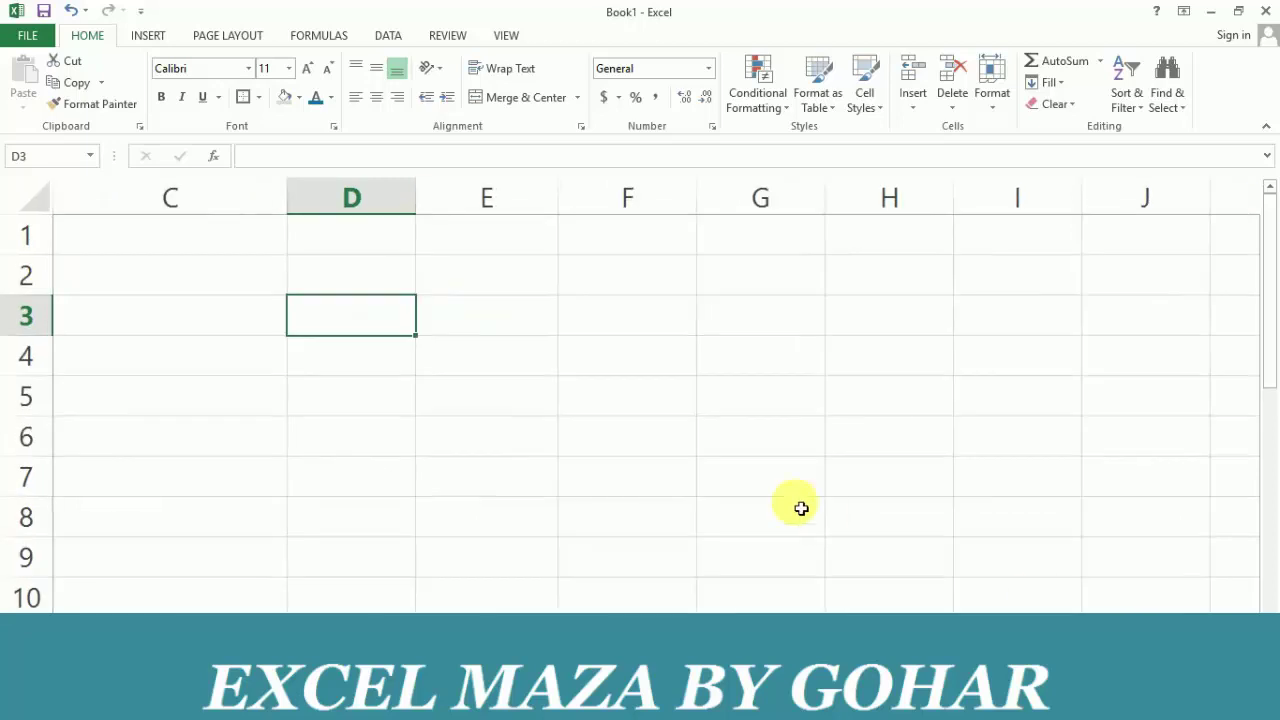
{"action": "key", "text": "Left"}
{"action": "key", "text": "Left"}
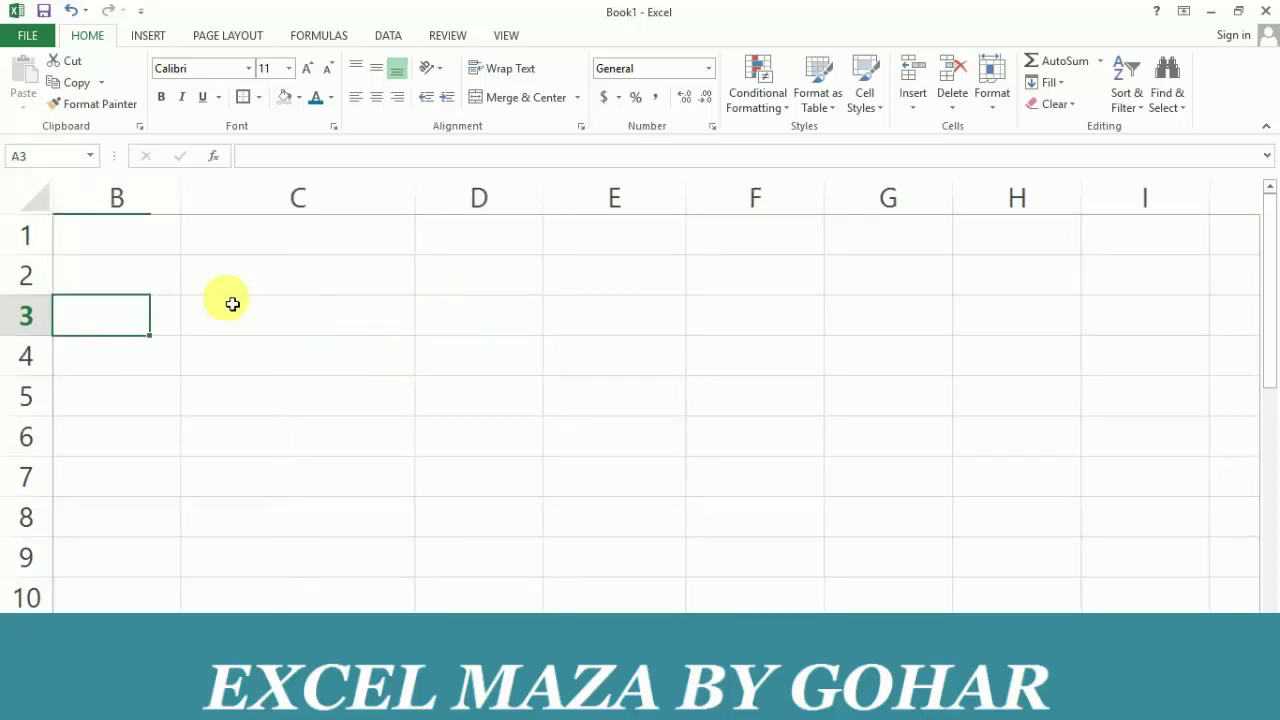
{"action": "key", "text": "Left"}
{"action": "key", "text": "Right"}
{"action": "key", "text": "Right"}
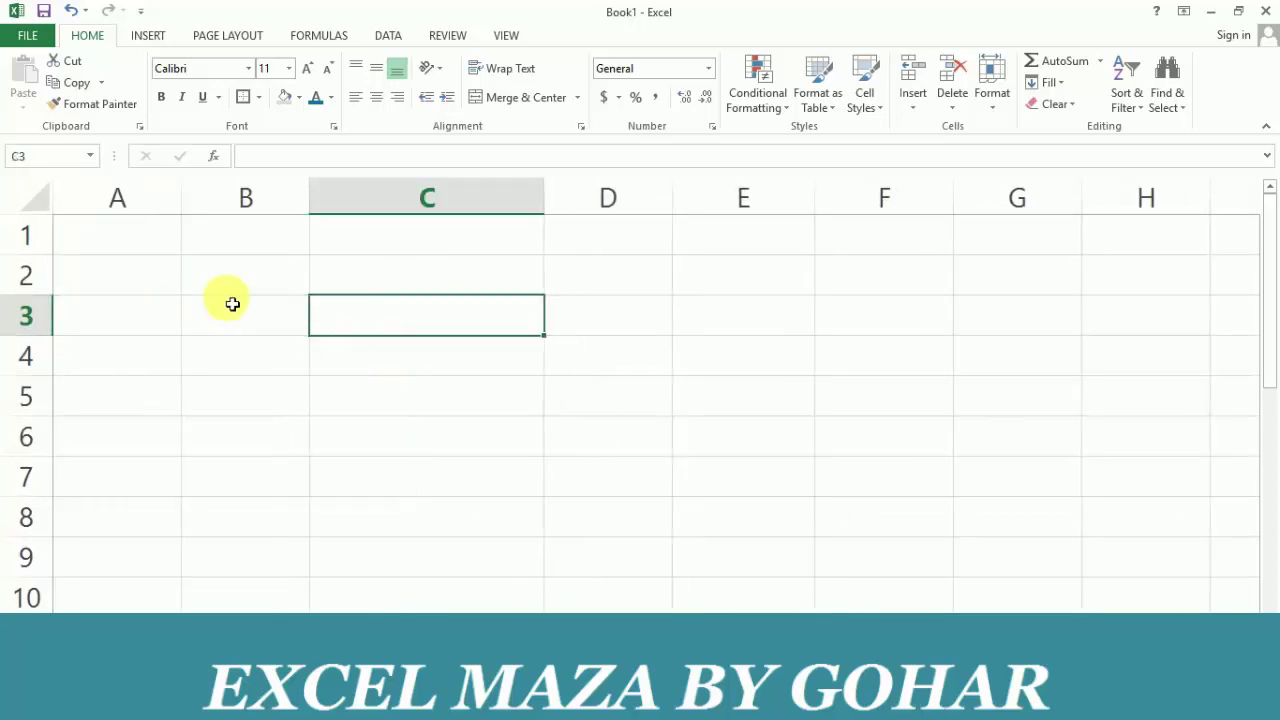
{"action": "left_click", "coordinate": [232, 304]}
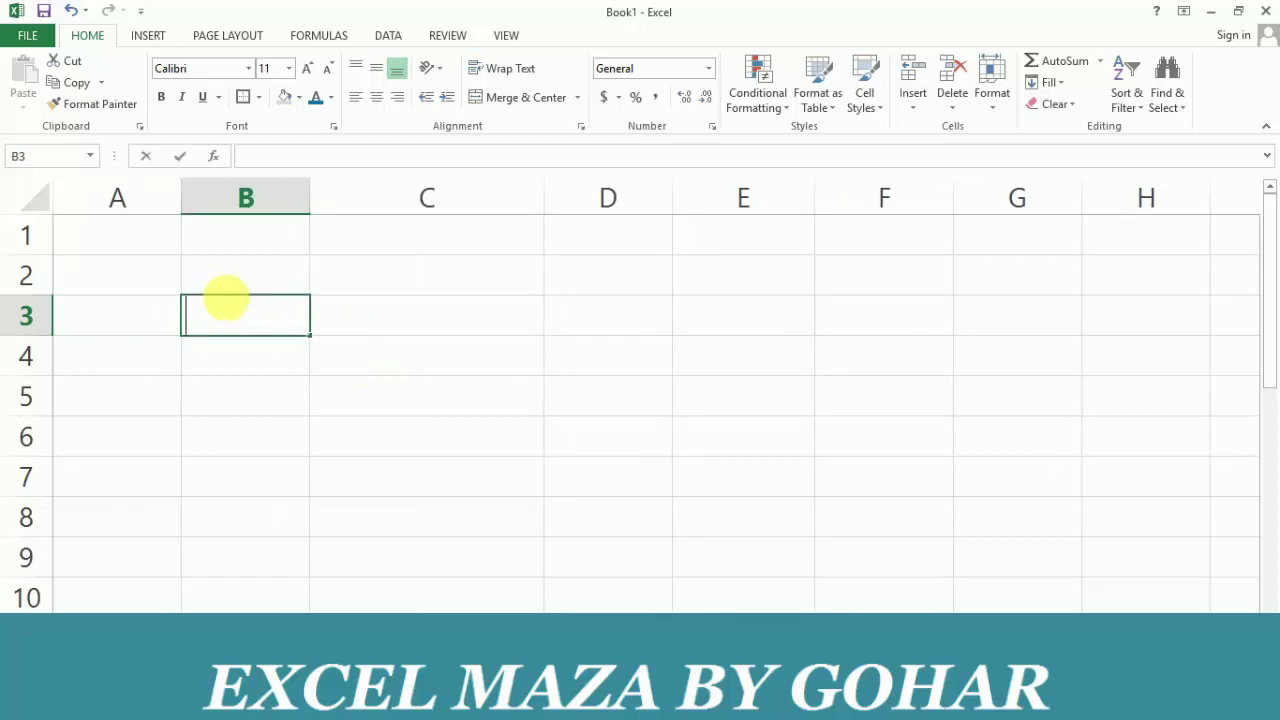
{"action": "type", "text": "if"}
{"action": "key", "text": "Right"}
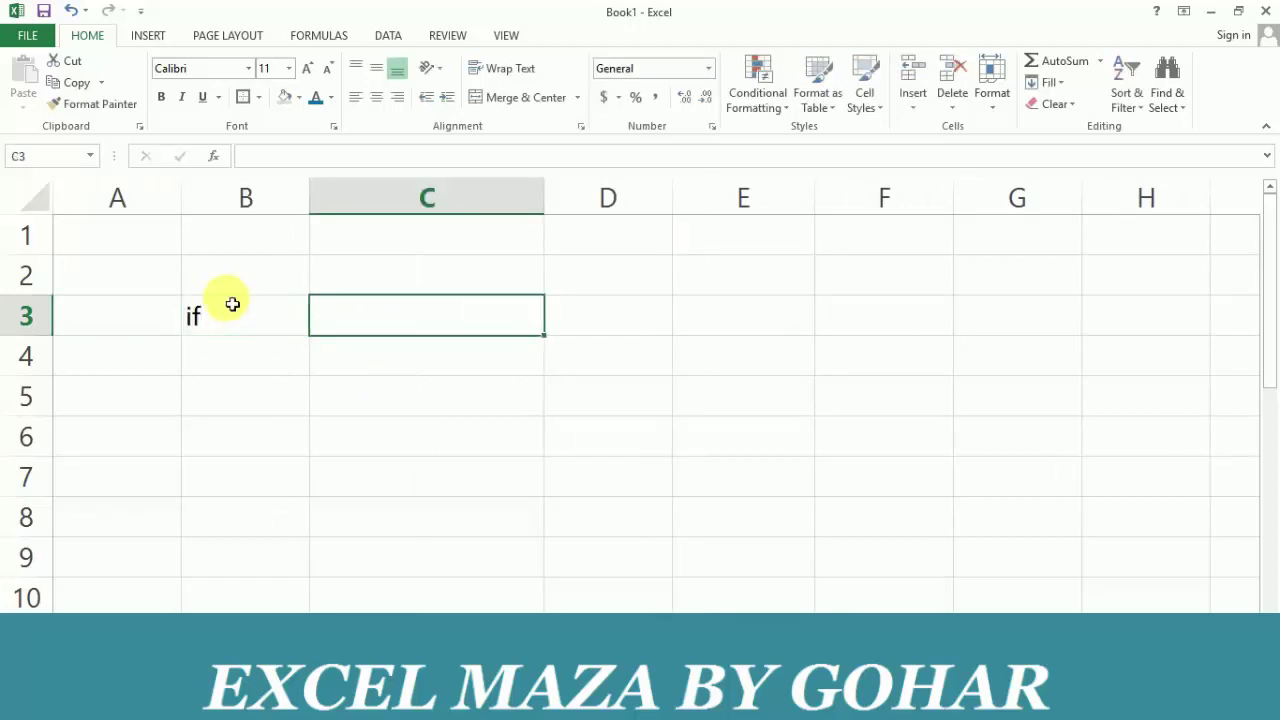
{"action": "key", "text": "Left"}
{"action": "key", "text": "Left"}
{"action": "key", "text": "Right"}
{"action": "key", "text": "Right"}
{"action": "left_click", "coordinate": [233, 306]}
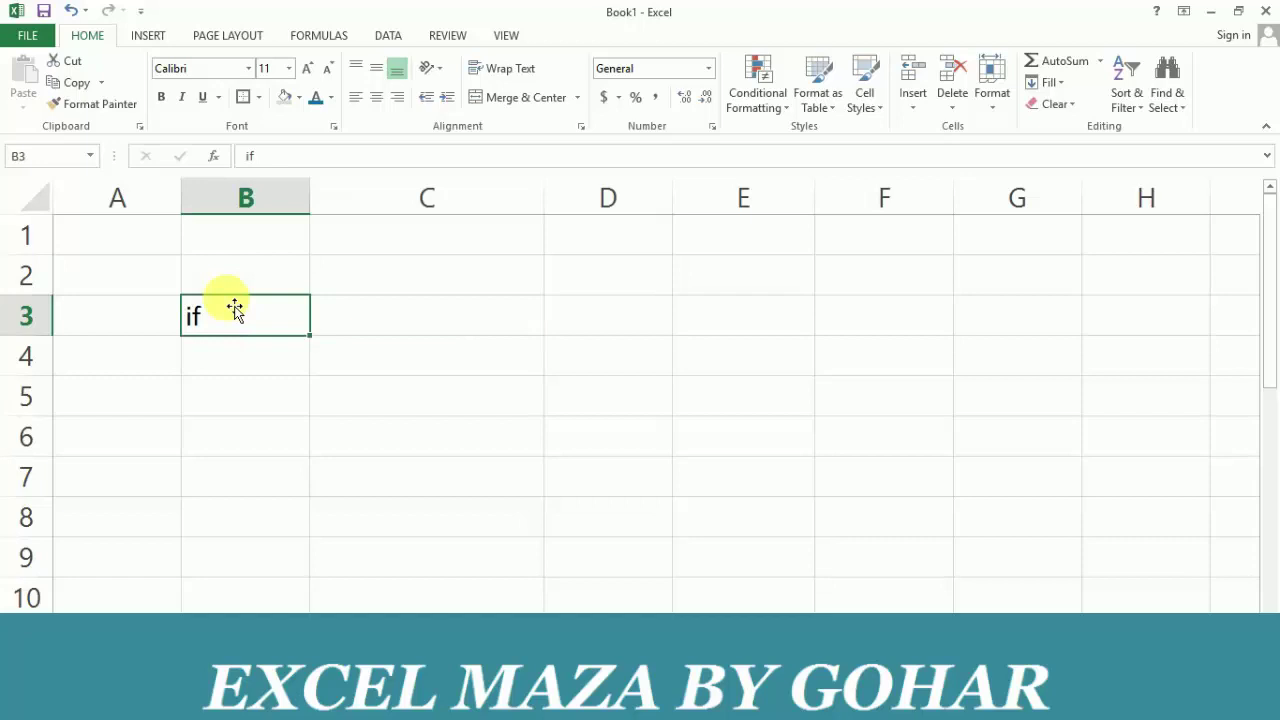
{"action": "key", "text": "Right"}
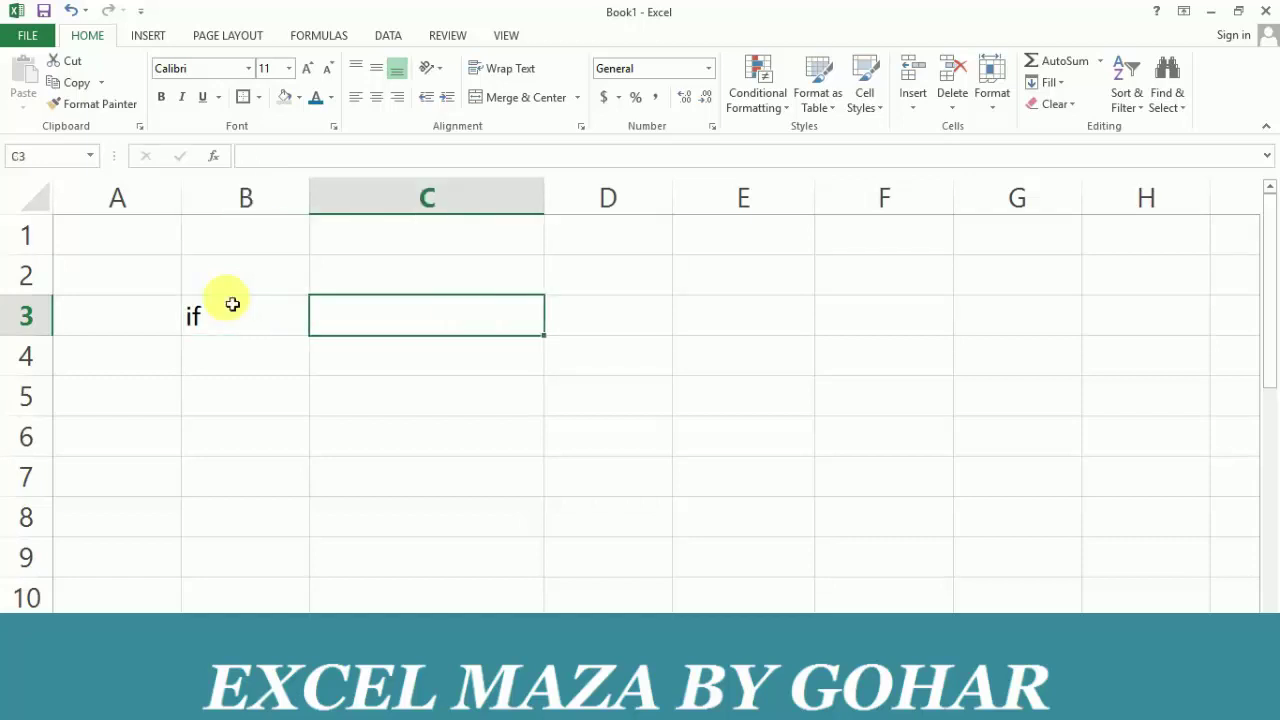
{"action": "left_click", "coordinate": [233, 306]}
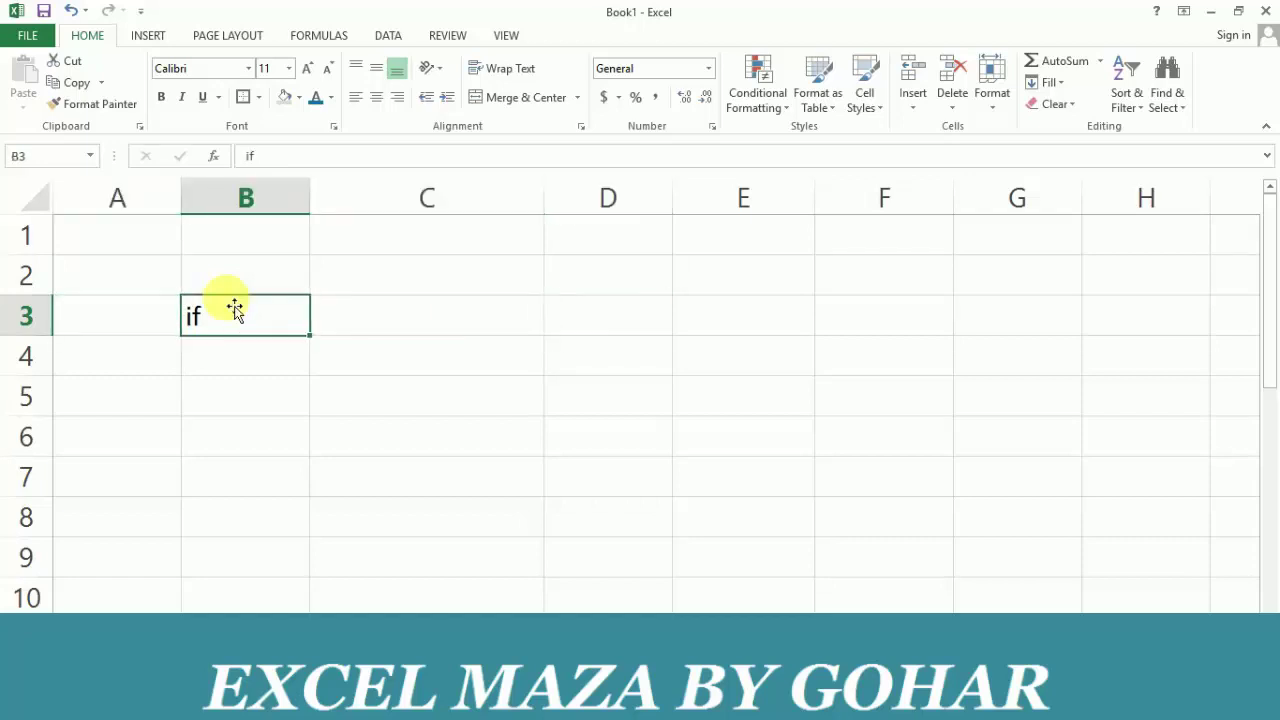
{"action": "key", "text": "Right"}
{"action": "left_click", "coordinate": [233, 306]}
{"action": "key", "text": "Delete"}
{"action": "key", "text": "Right"}
{"action": "key", "text": "Home"}
- Enter the title GR MEDICAL STORE in cell B2
{"action": "key", "text": "Right"}
{"action": "key", "text": "Up"}
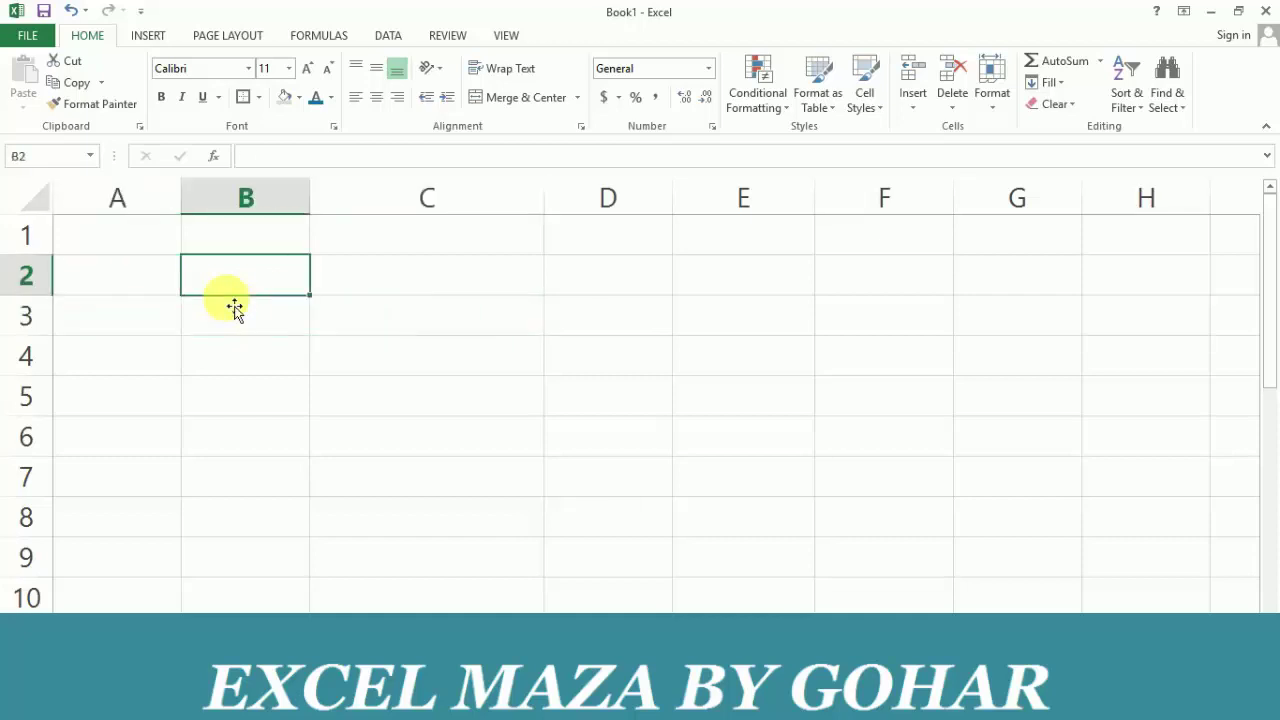
{"action": "type", "text": "med"}
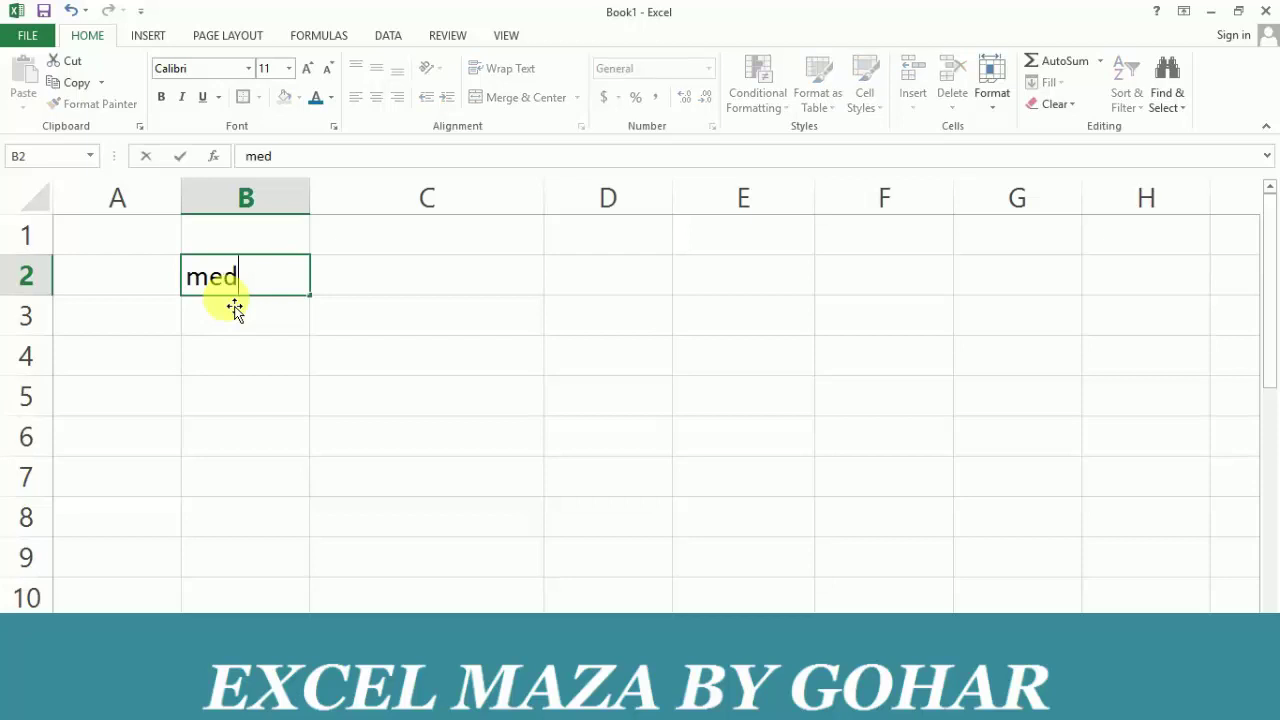
{"action": "type", "text": "i"}
{"action": "key", "text": "BackSpace"}
{"action": "key", "text": "BackSpace"}
{"action": "key", "text": "BackSpace"}
{"action": "key", "text": "BackSpace"}
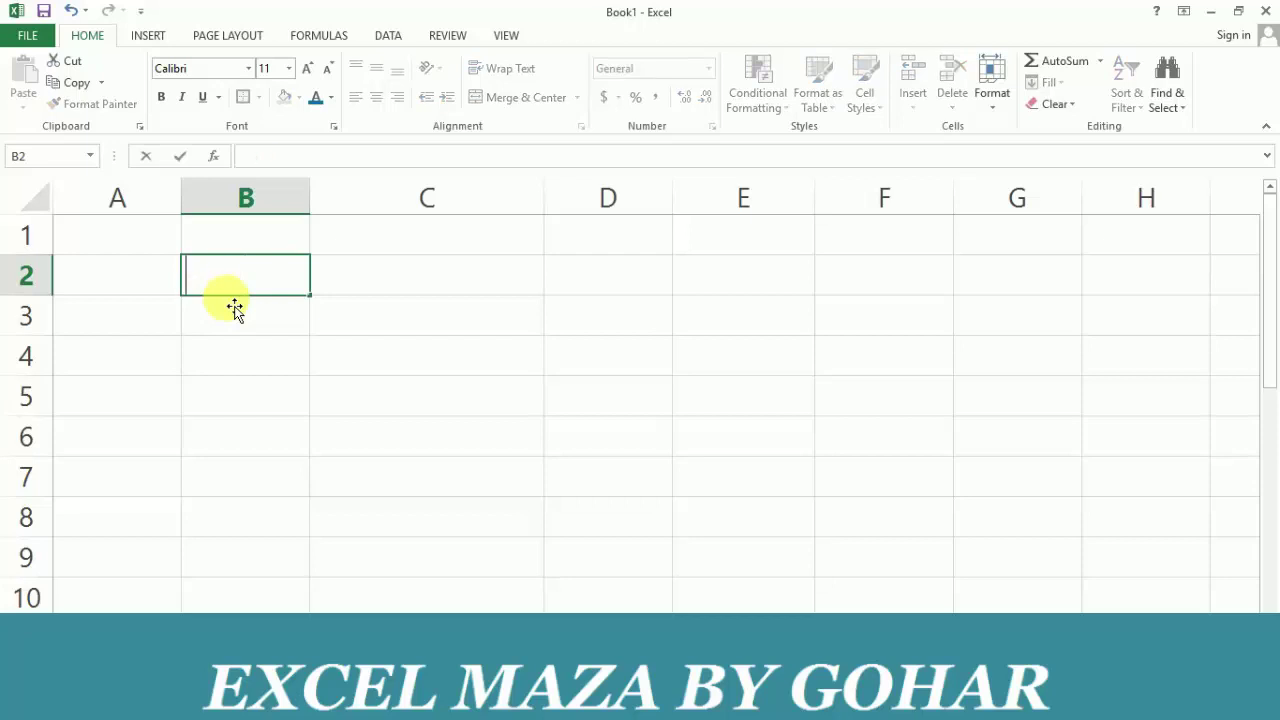
{"action": "type", "text": "GR"}
{"action": "type", "text": "MEDU"}
{"action": "key", "text": "BackSpace"}
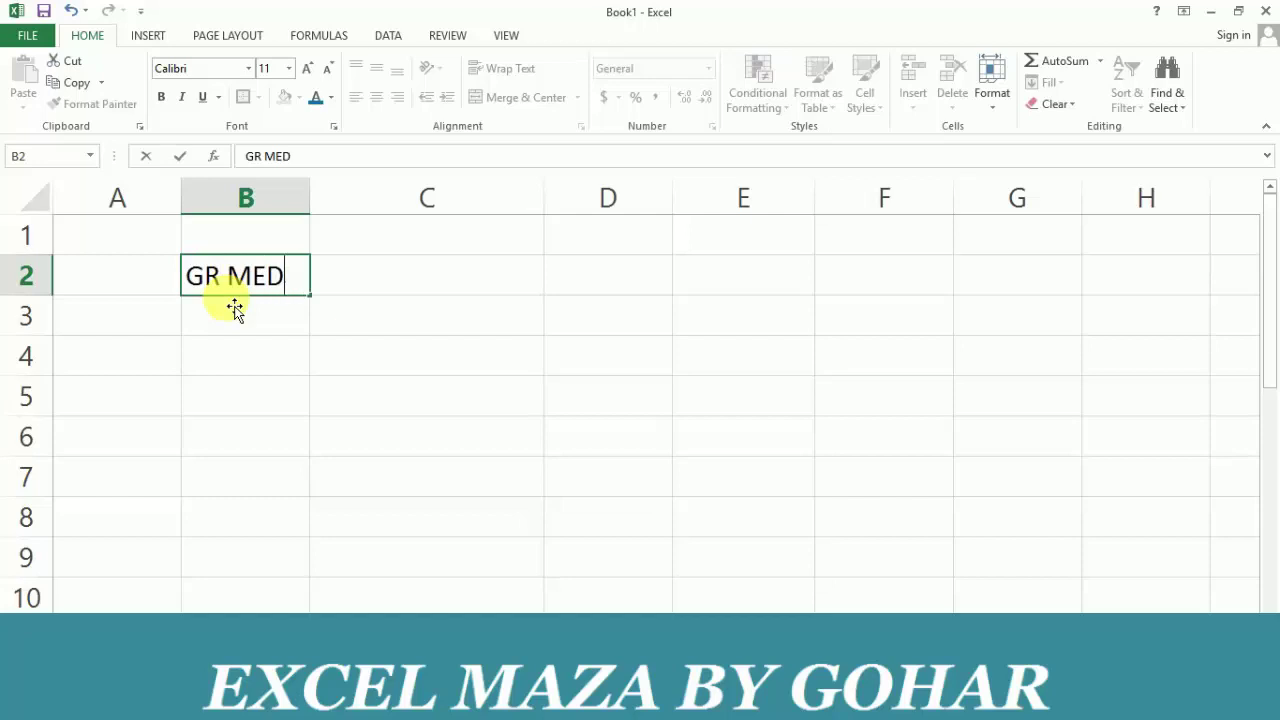
{"action": "type", "text": "O"}
{"action": "key", "text": "BackSpace"}
{"action": "type", "text": "ICA"}
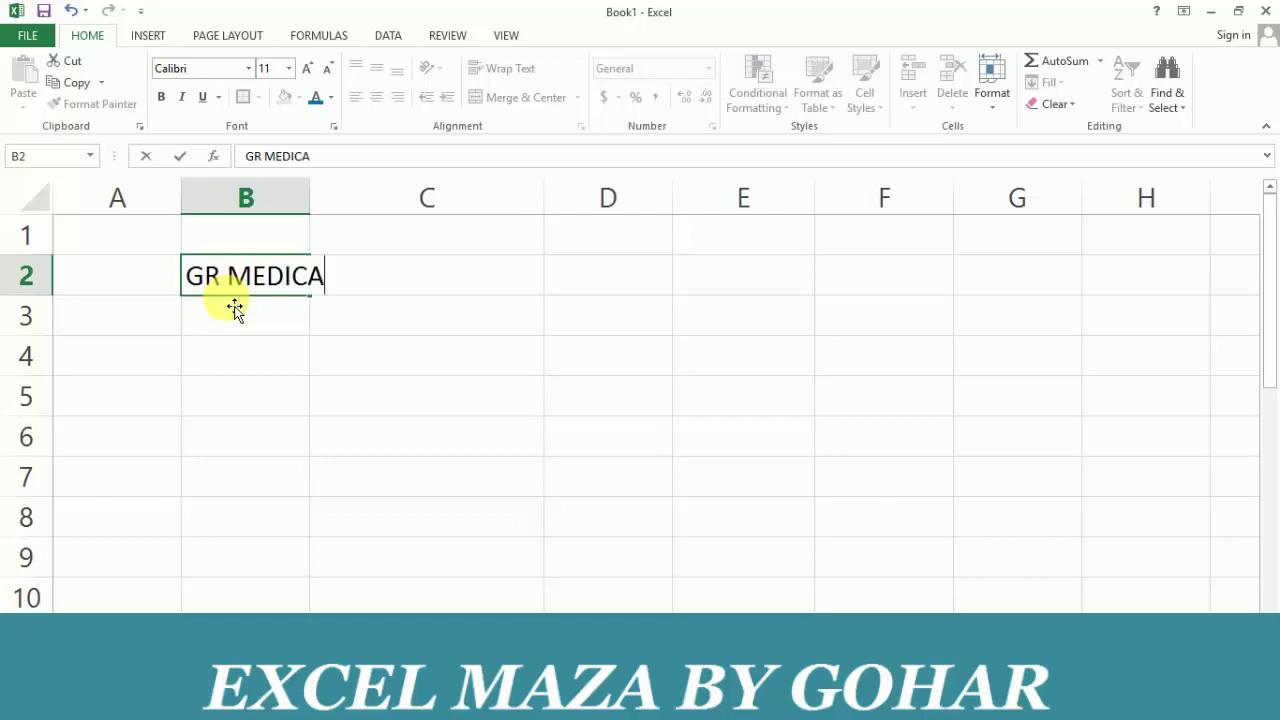
{"action": "type", "text": "L STO"}
{"action": "key", "text": "BackSpace"}
{"action": "type", "text": "TOR"}
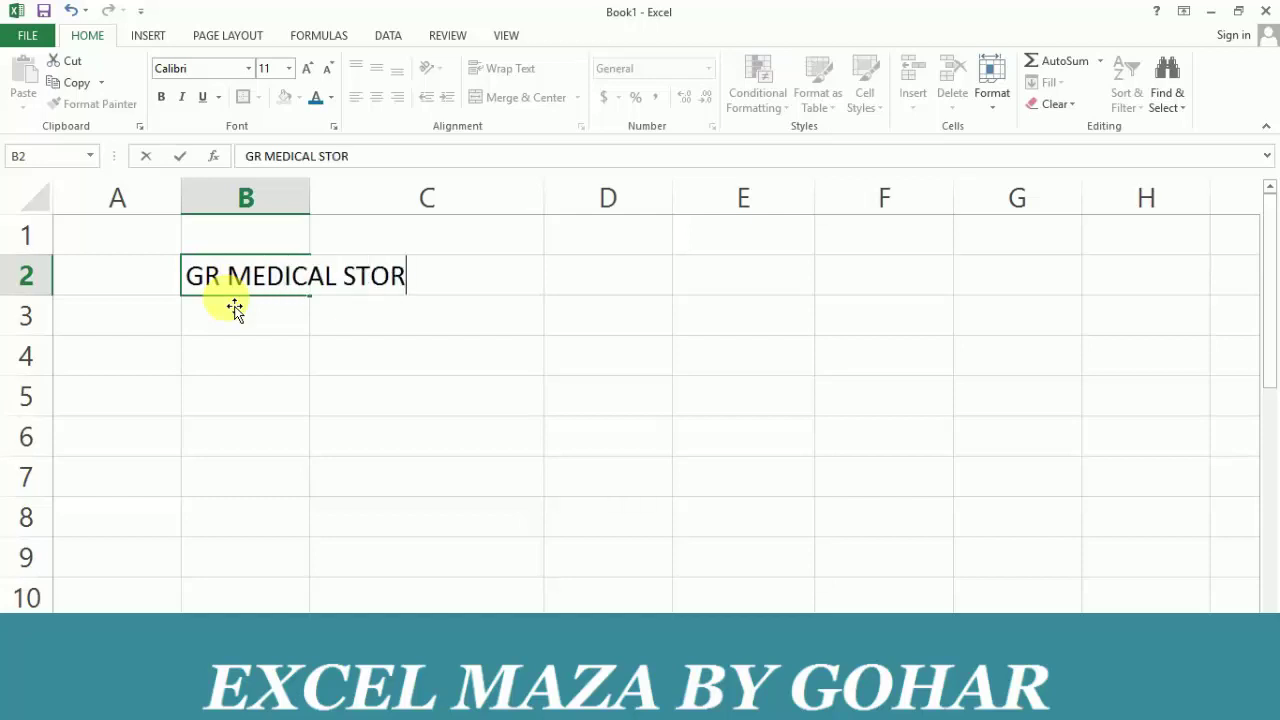
{"action": "type", "text": "E"}
{"action": "key", "text": "Return"}
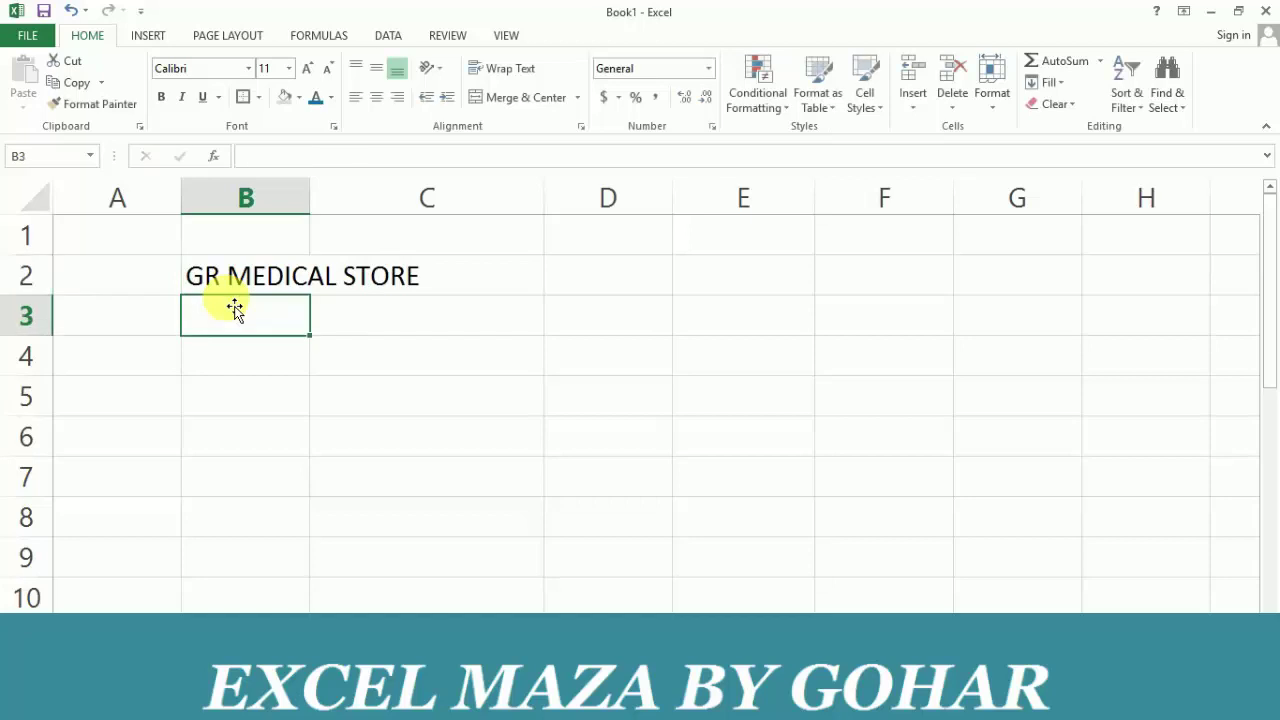
{"action": "key", "text": "Left"}
{"action": "key", "text": "Right"}
{"action": "key", "text": "Up"}
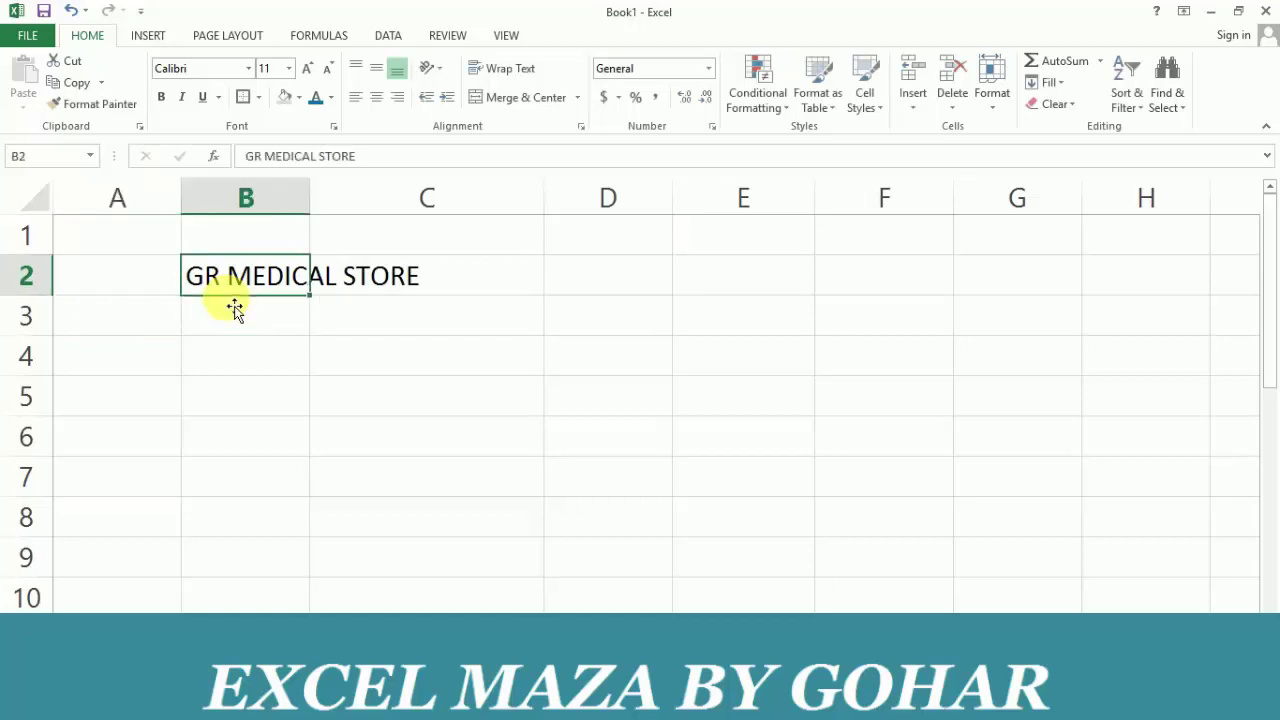
- Type the headings S NO, MED NAME and AMOUNT across A4:C4
{"action": "key", "text": "Down"}
{"action": "key", "text": "Left"}
{"action": "key", "text": "Down"}
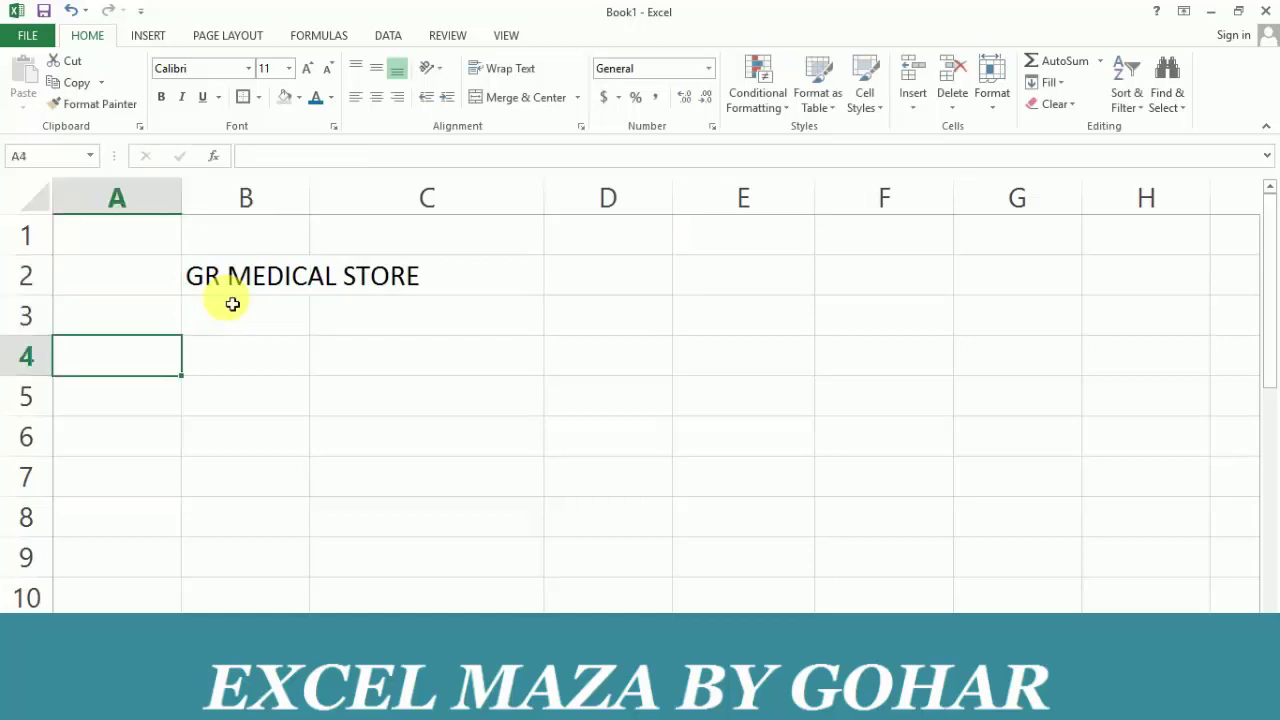
{"action": "type", "text": "S NO"}
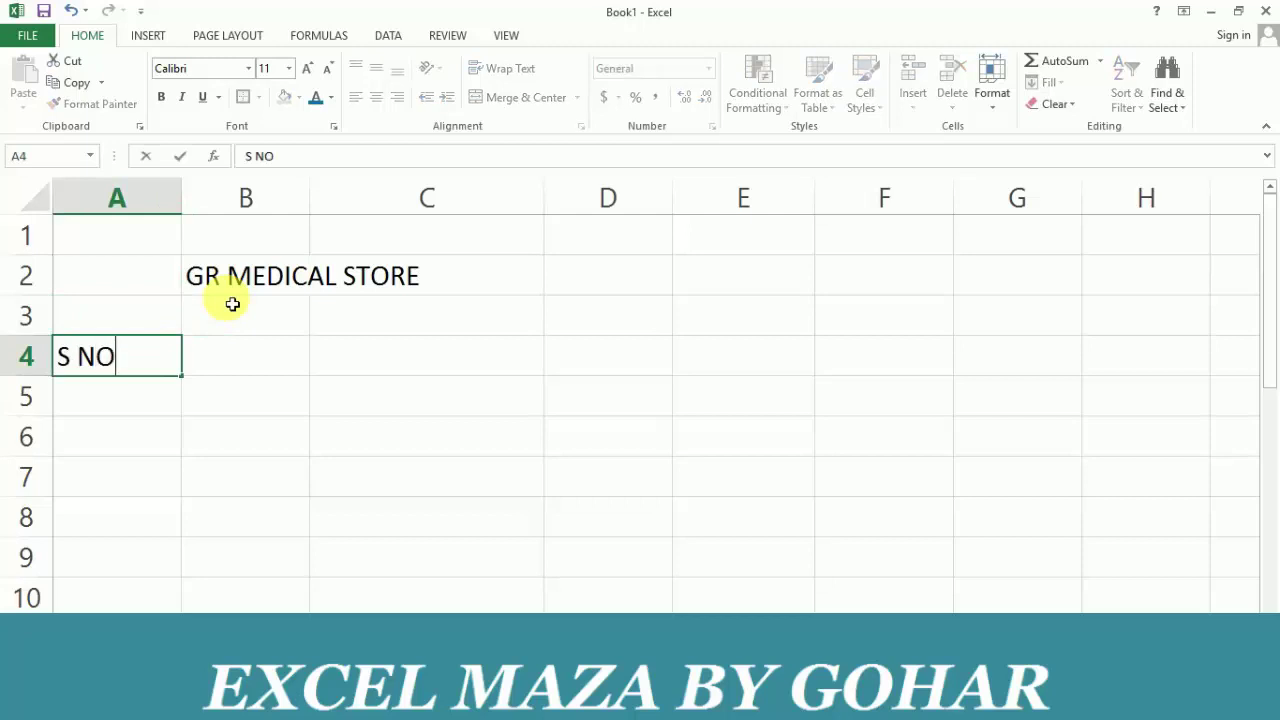
{"action": "key", "text": "Tab"}
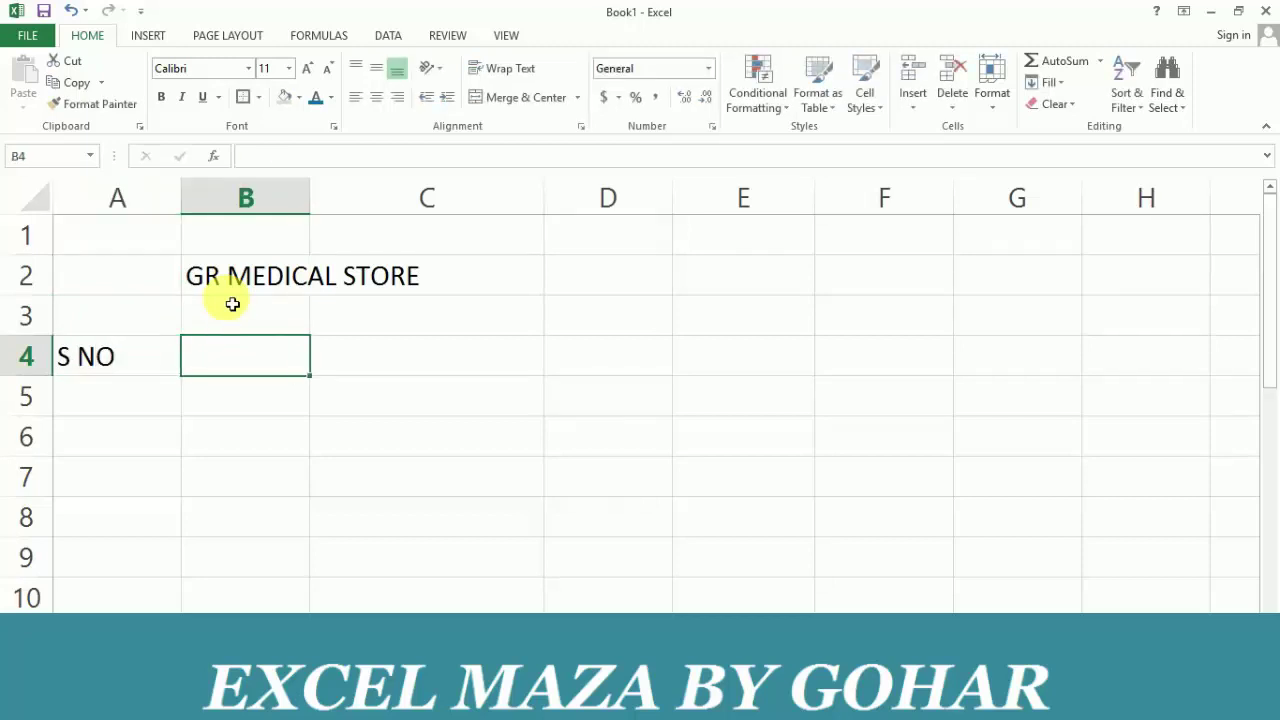
{"action": "type", "text": "MED NA"}
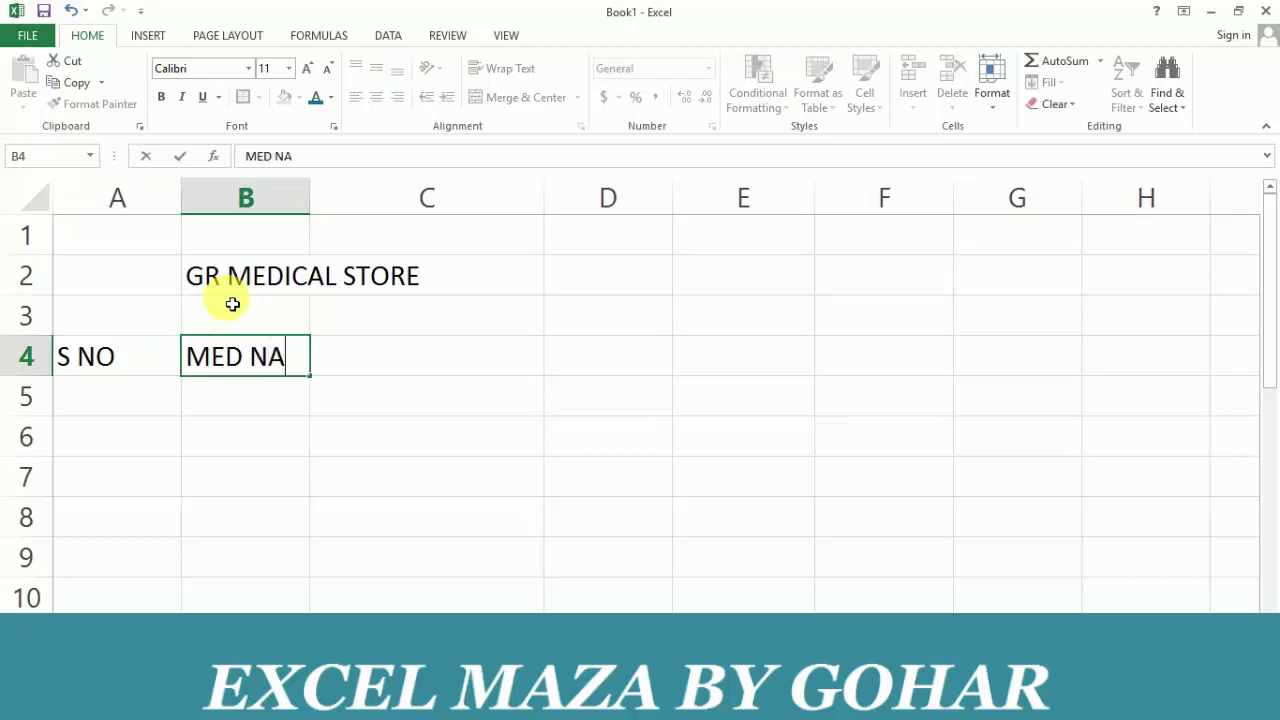
{"action": "type", "text": "ME"}
{"action": "key", "text": "Tab"}
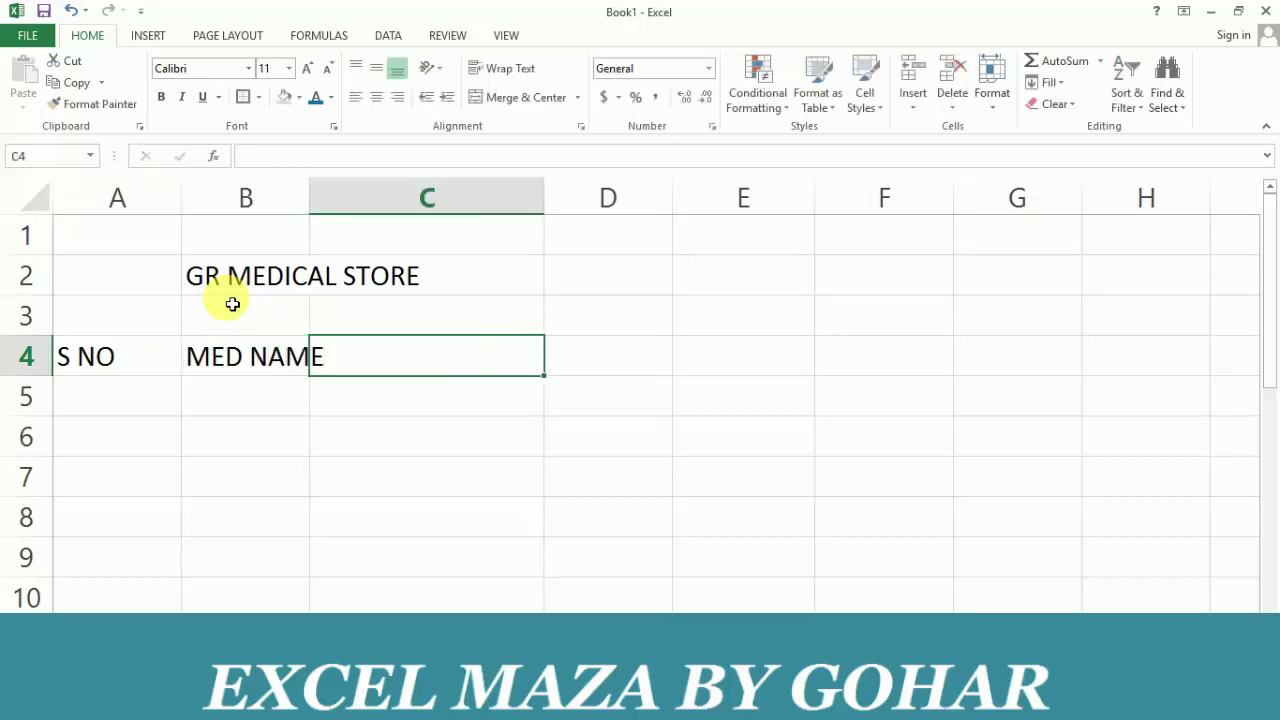
{"action": "type", "text": "AMOUNT"}
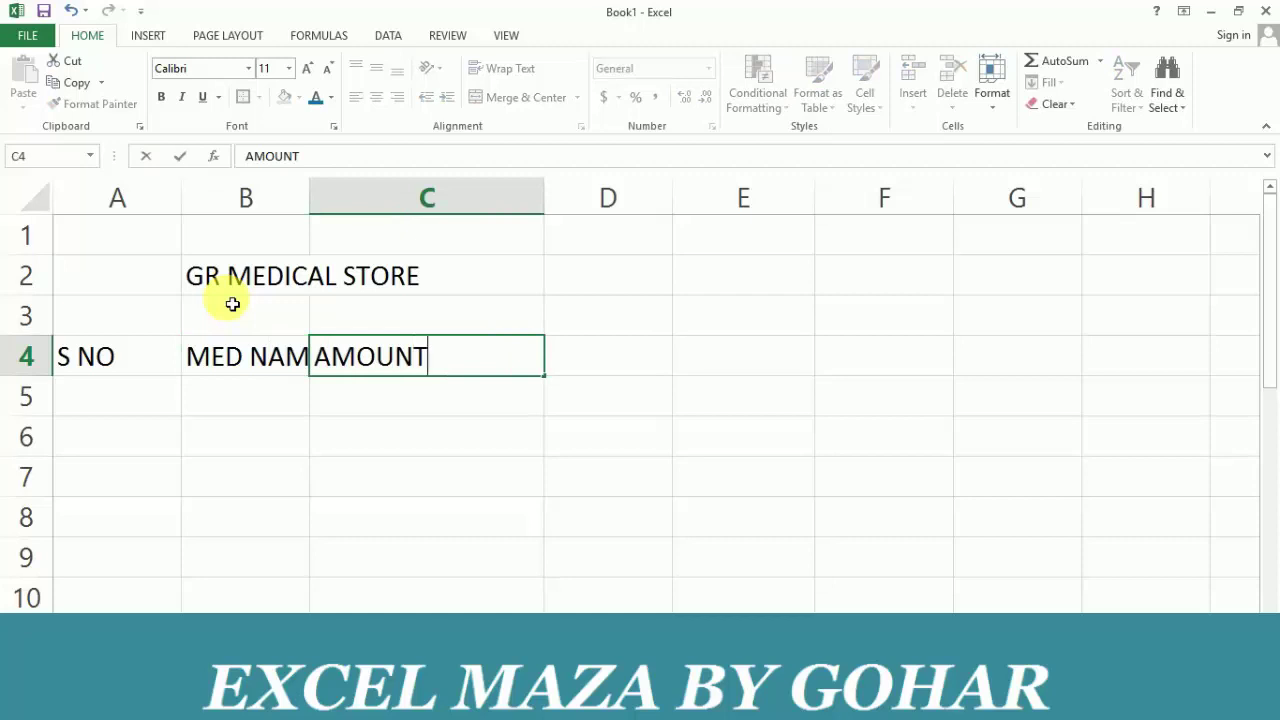
{"action": "key", "text": "Tab"}
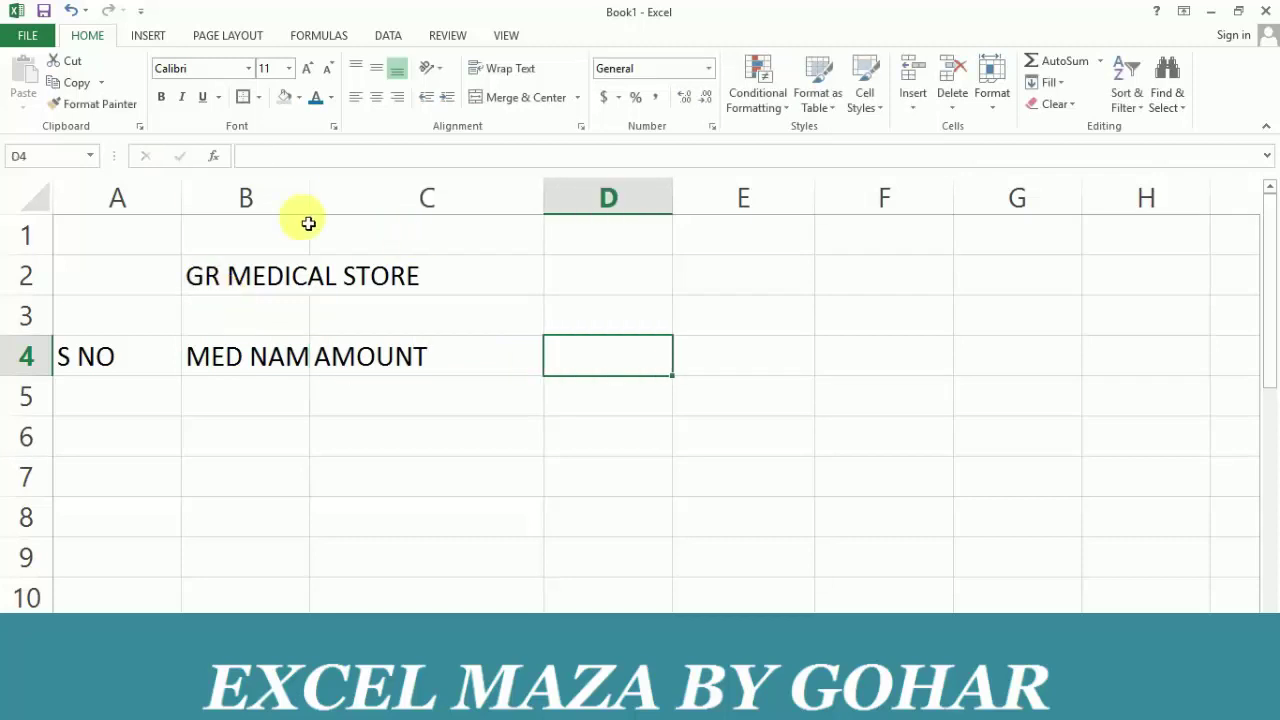
- Widen column B and add the headings DISCOUT in D4 and NET AMOUNT in E4
{"action": "double_click", "coordinate": [310, 211]}
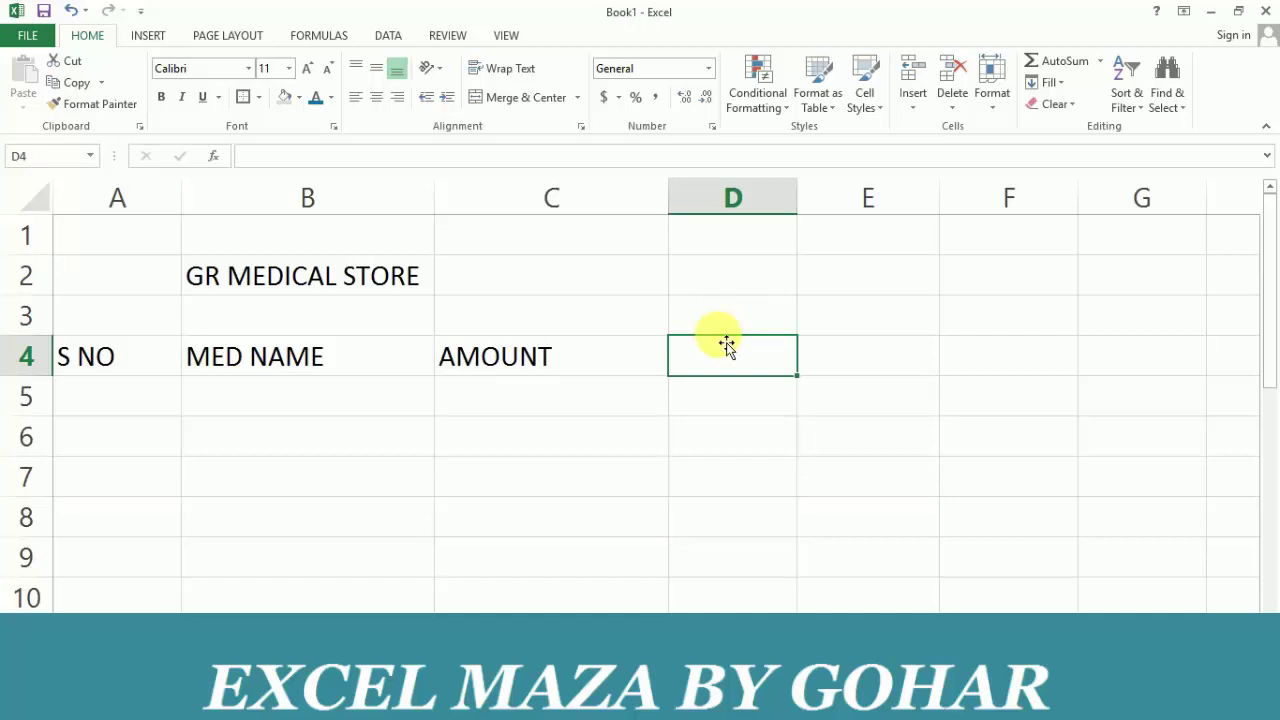
{"action": "type", "text": "DIC"}
{"action": "key", "text": "BackSpace"}
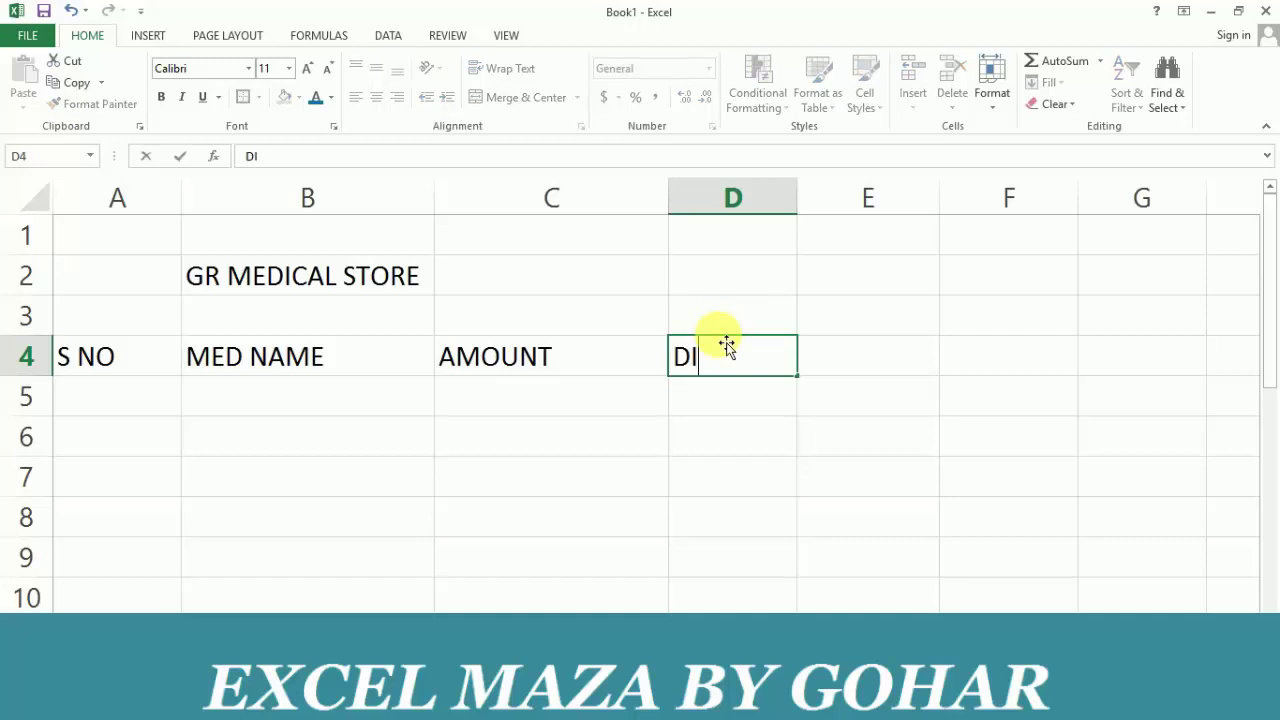
{"action": "type", "text": "SCOUT"}
{"action": "key", "text": "Tab"}
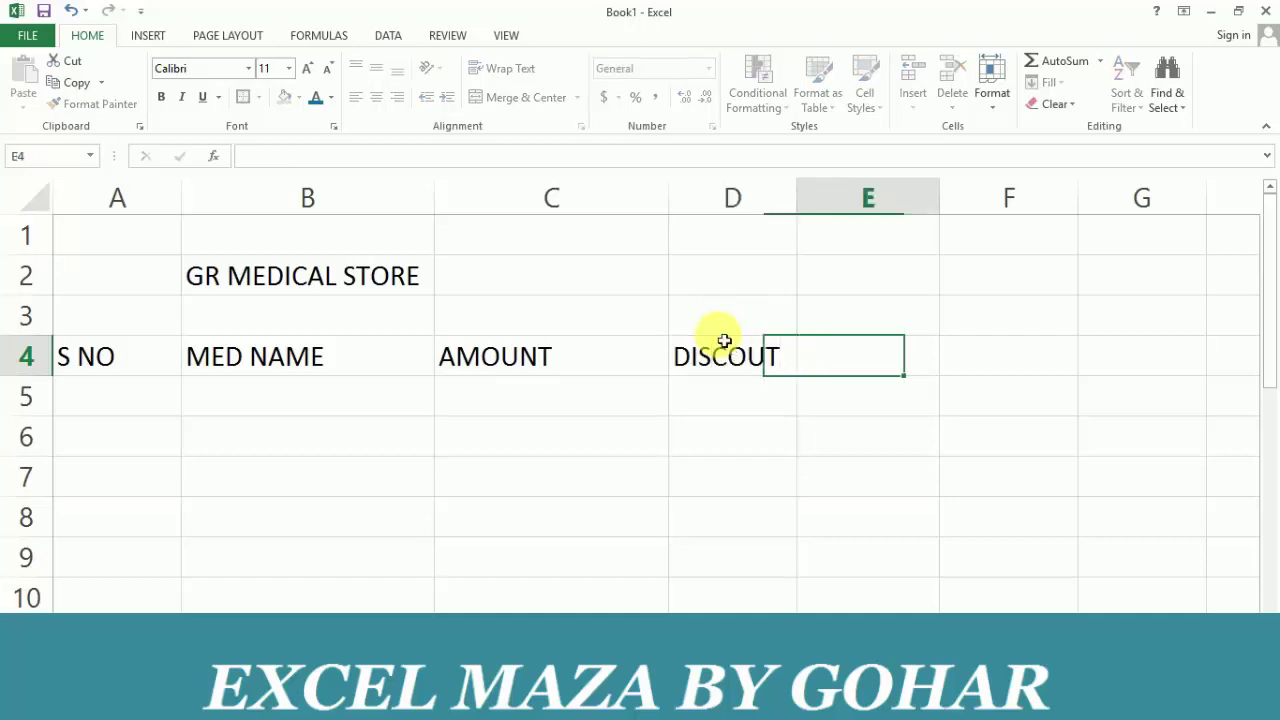
{"action": "type", "text": "NET AM"}
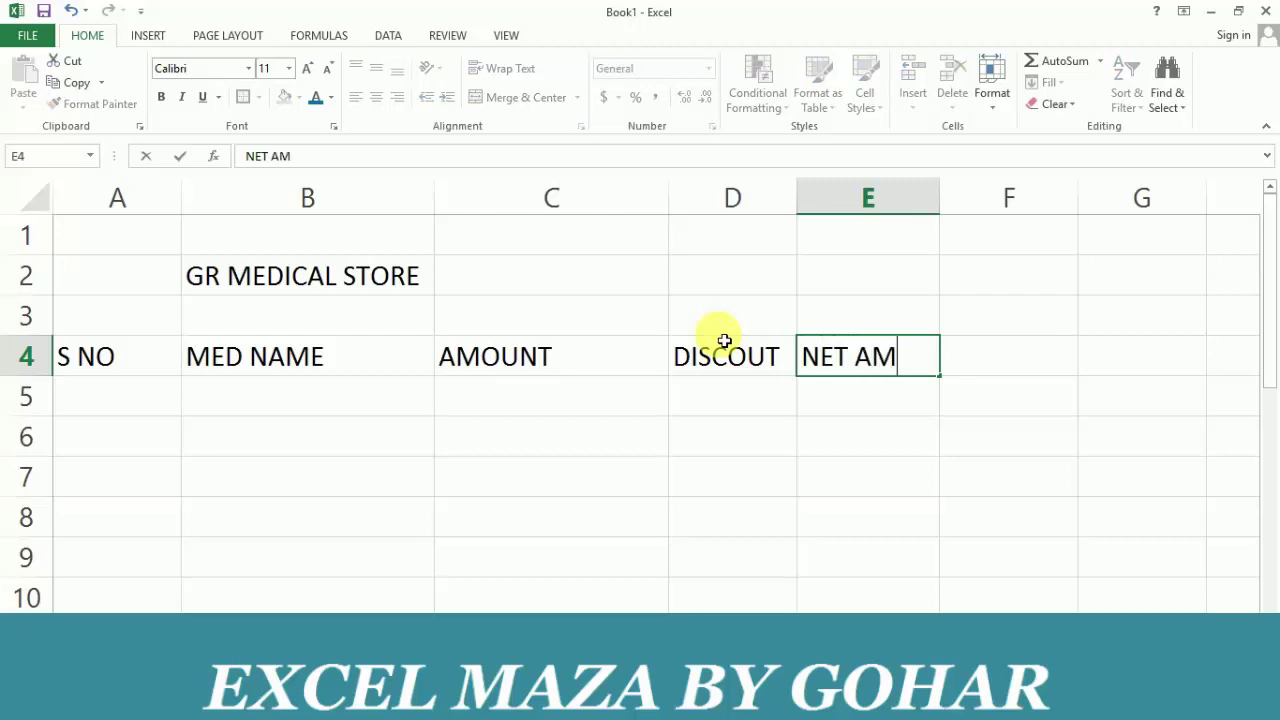
{"action": "type", "text": "OUNT"}
{"action": "key", "text": "Tab"}
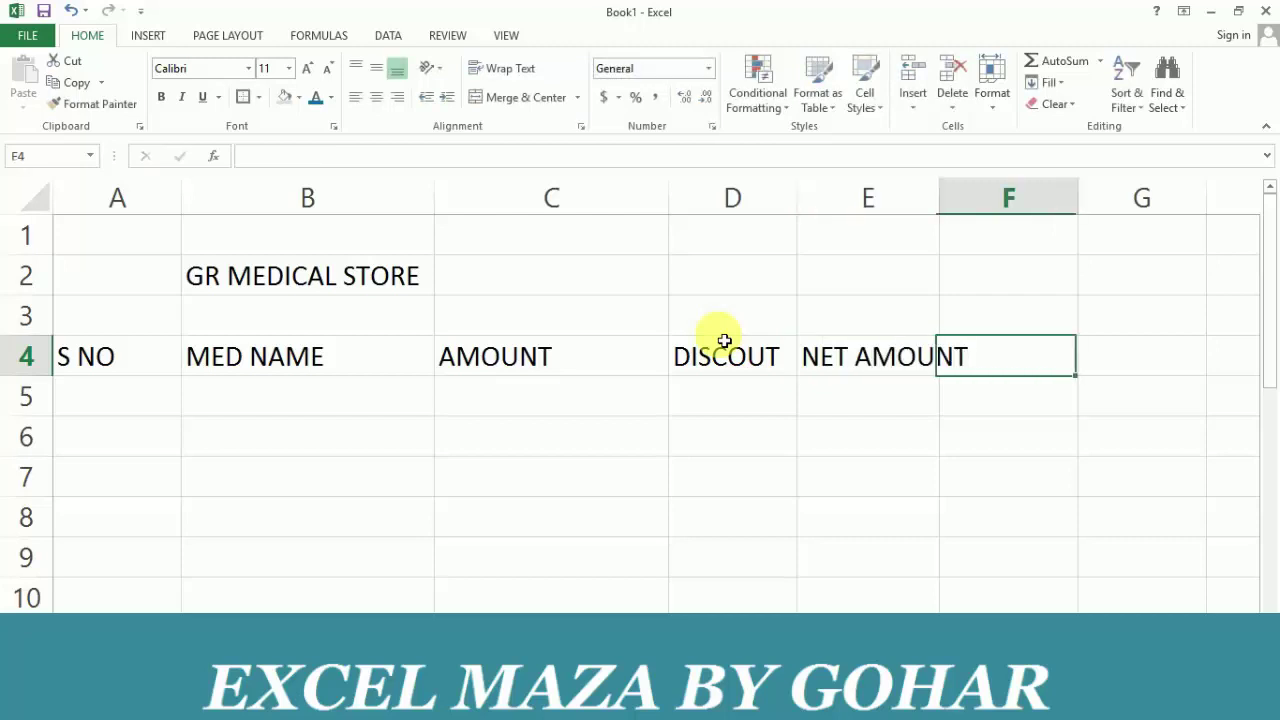
- AutoFit column E to NET AMOUNT and select the headings A4:E4
{"action": "double_click", "coordinate": [939, 198]}
{"action": "key", "text": "Left"}
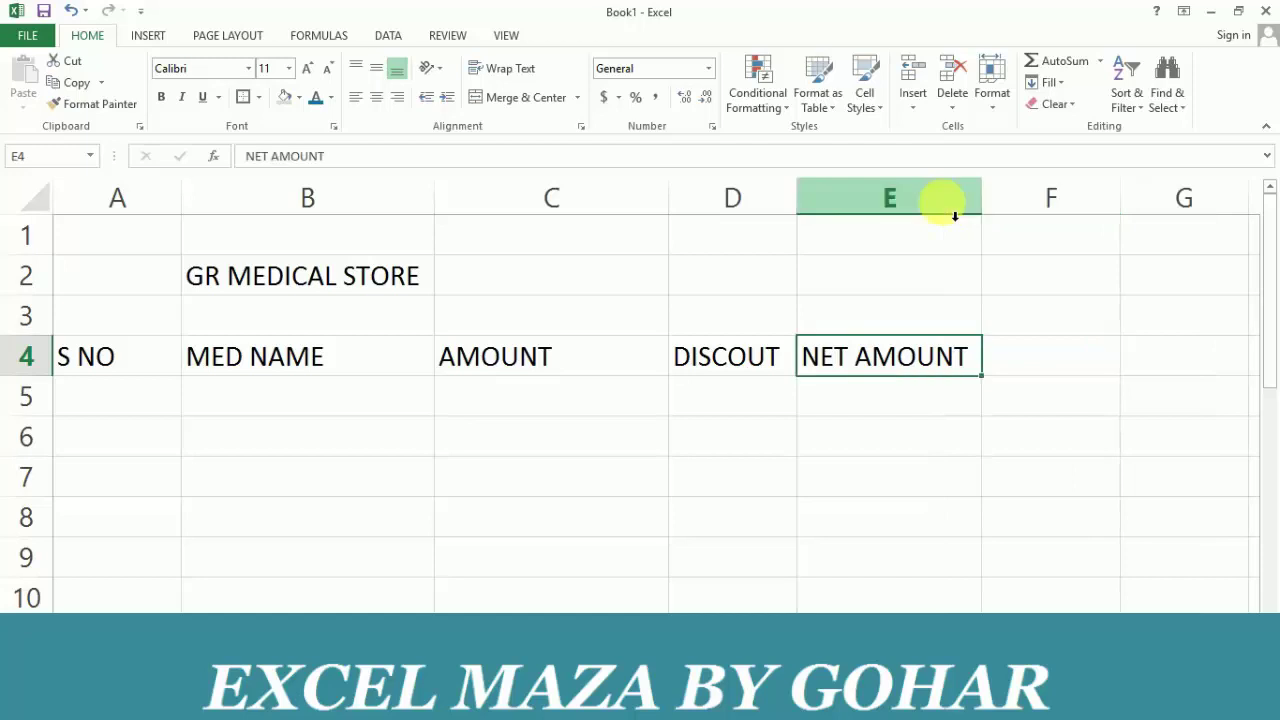
{"action": "key", "text": "shift+Left"}
{"action": "key", "text": "shift+Left"}
{"action": "key", "text": "shift+Left"}
{"action": "key", "text": "shift+Left"}
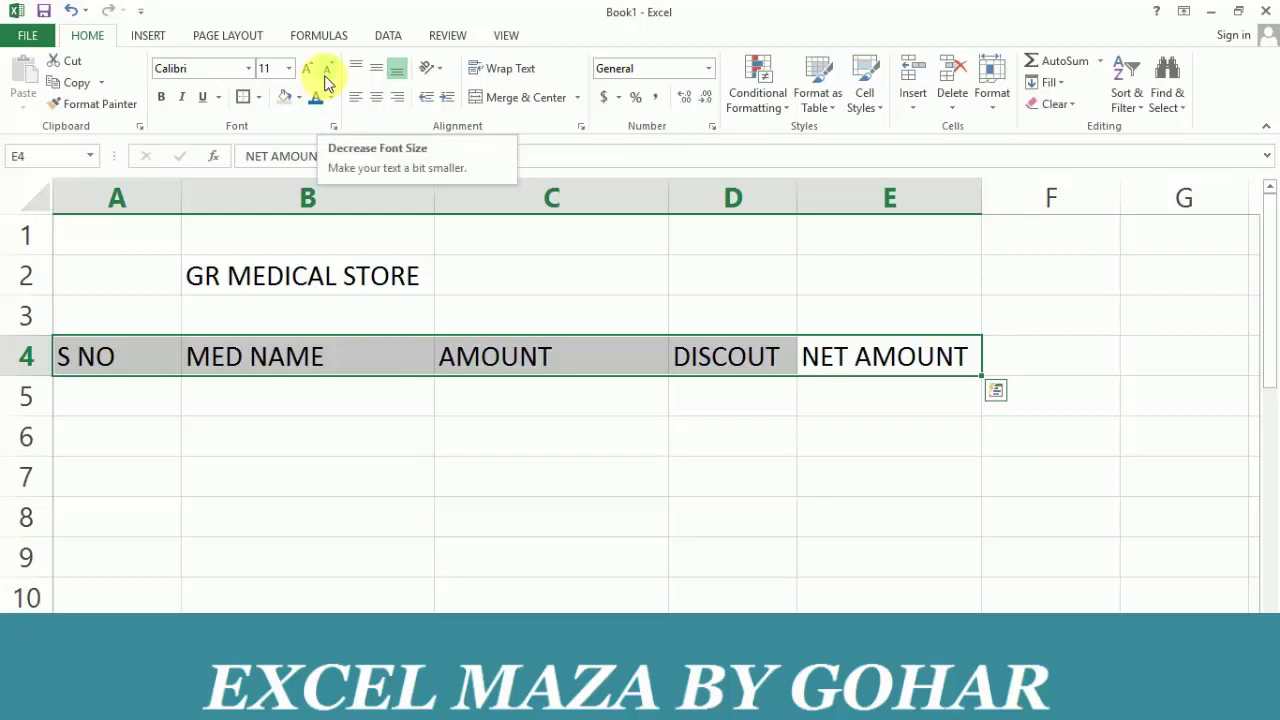
- Make the A4:E4 headings one size smaller, bold, centred both ways, with all borders
{"action": "left_click", "coordinate": [326, 80]}
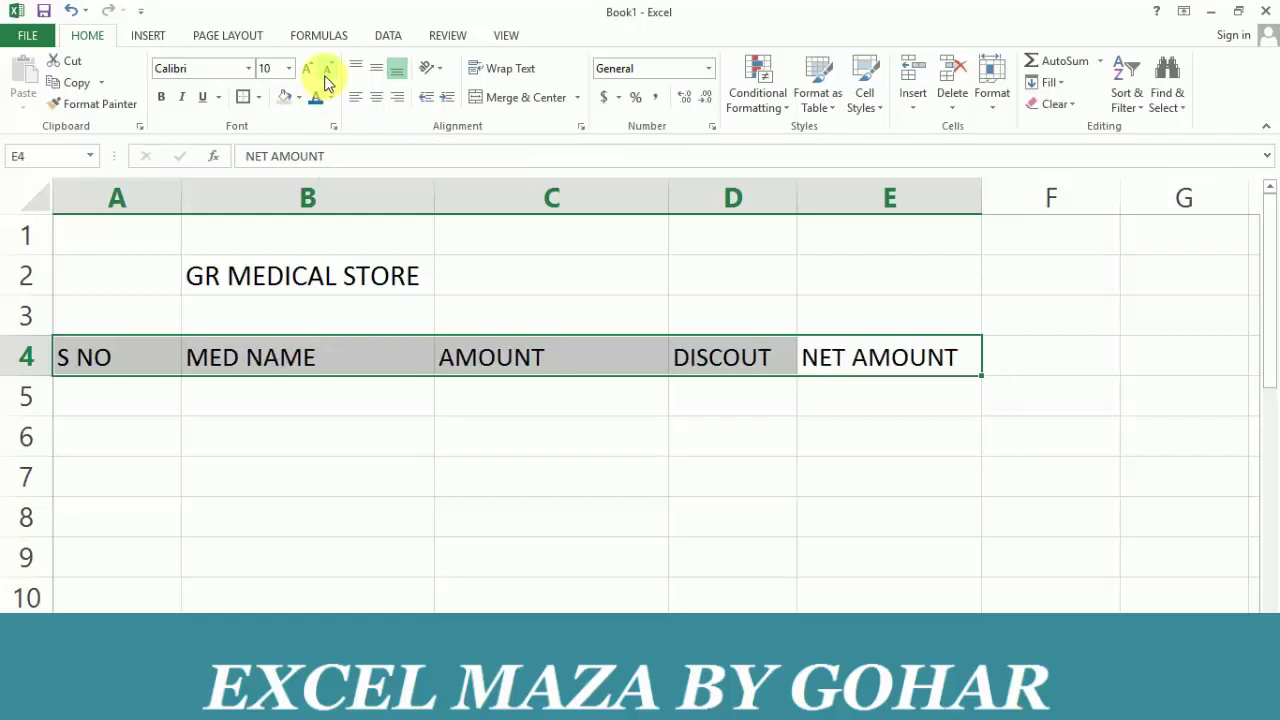
{"action": "key", "text": "ctrl+b"}
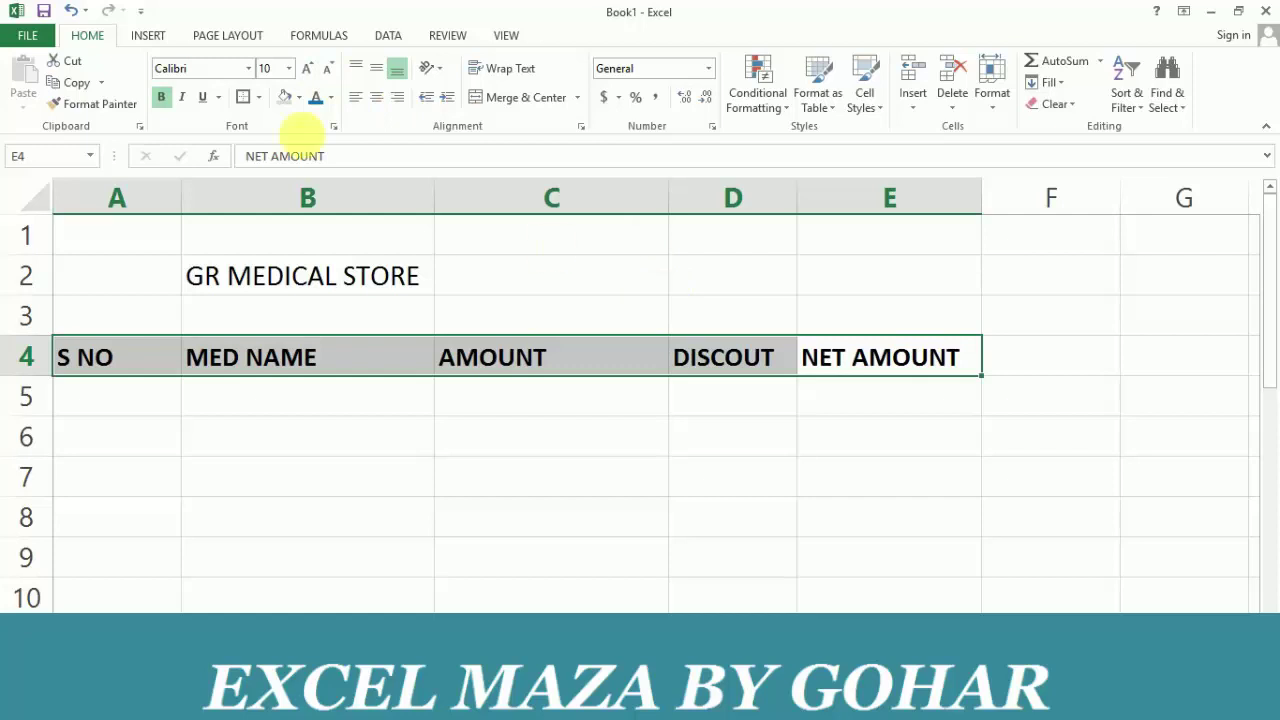
{"action": "left_click", "coordinate": [385, 100]}
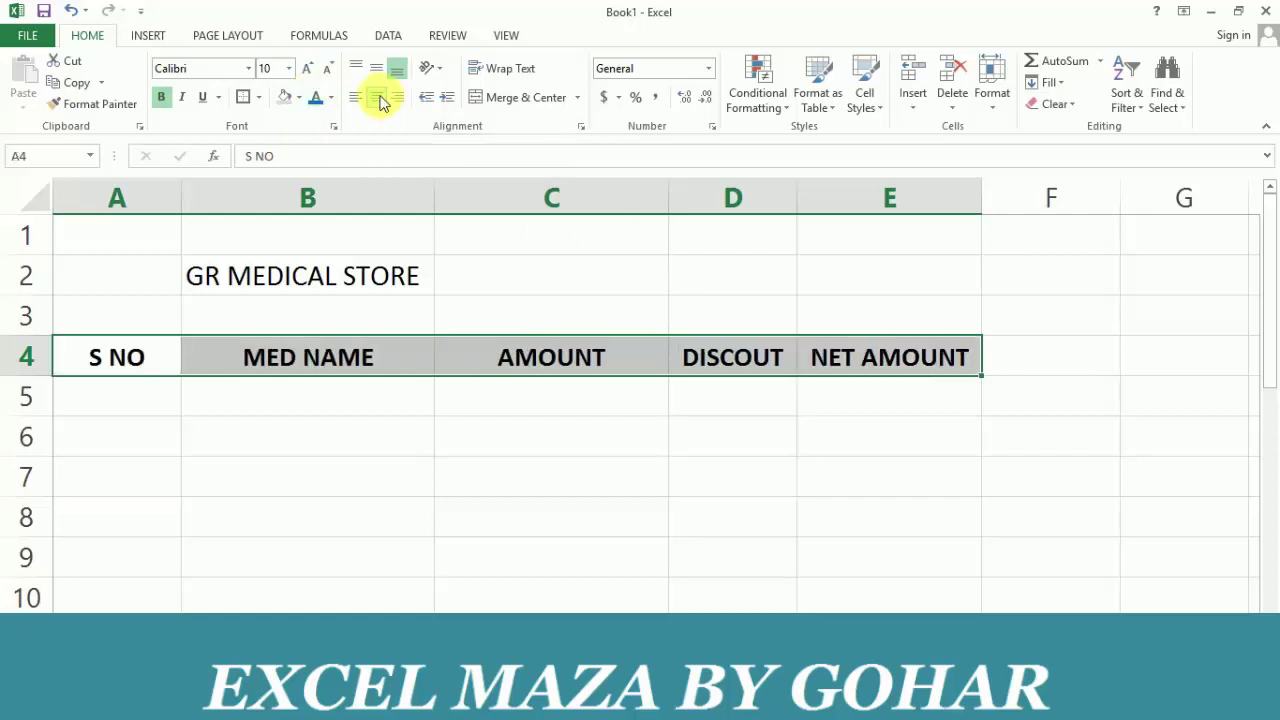
{"action": "left_click", "coordinate": [376, 70]}
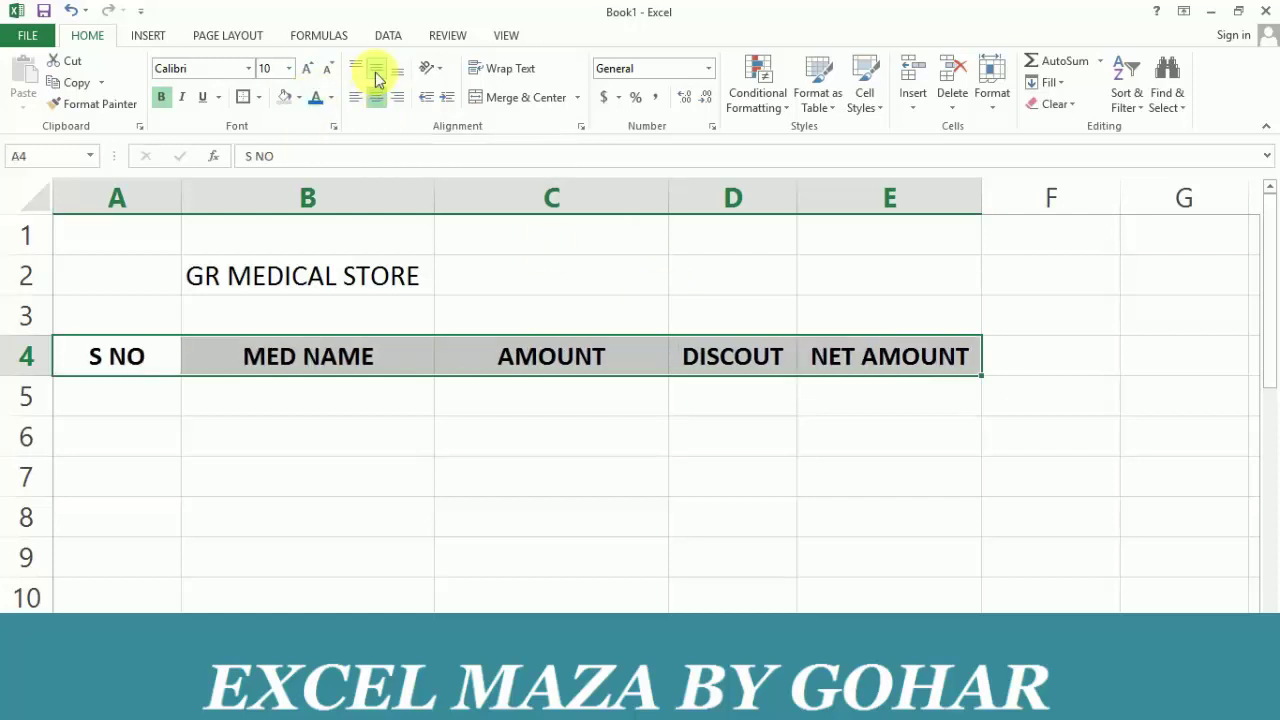
{"action": "key", "text": "alt+h"}
{"action": "key", "text": "b"}
{"action": "key", "text": "a"}
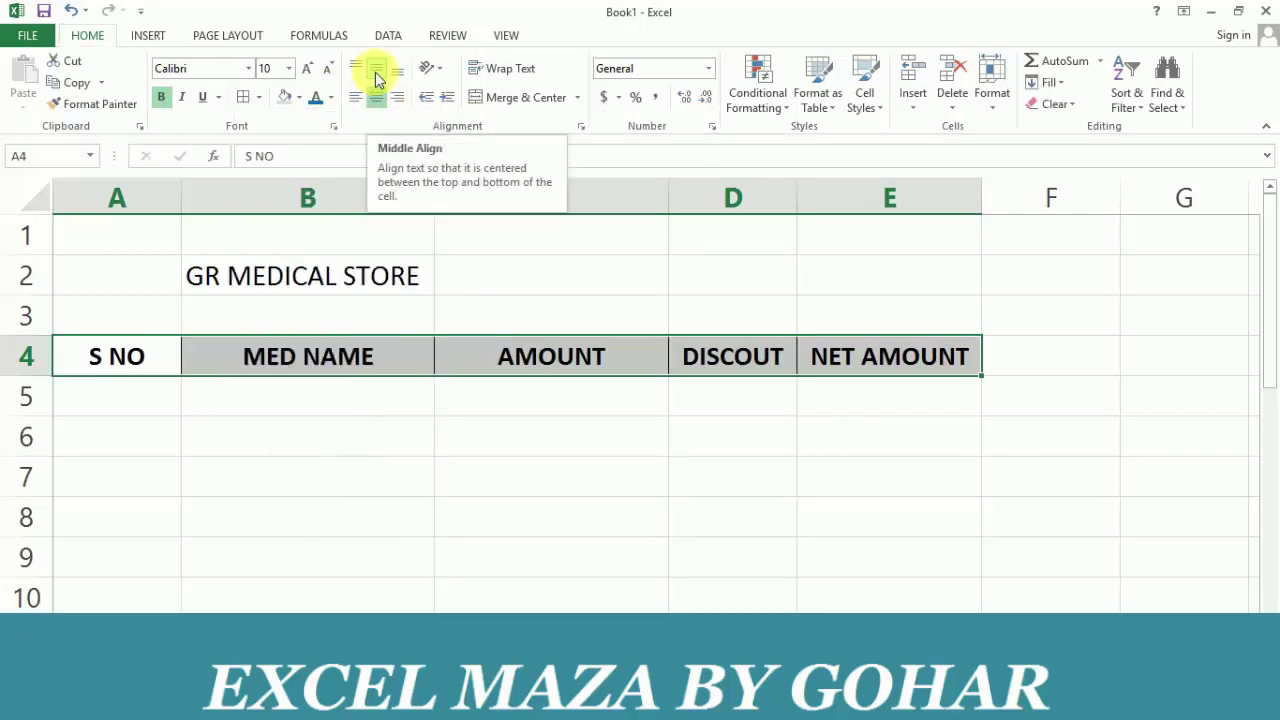
- Adjust the headings' font size, then move down to cell A5 to begin the data
{"action": "key", "text": "alt+h"}
{"action": "key", "text": "f"}
{"action": "key", "text": "s"}
{"action": "key", "text": "Down"}
{"action": "key", "text": "Return"}
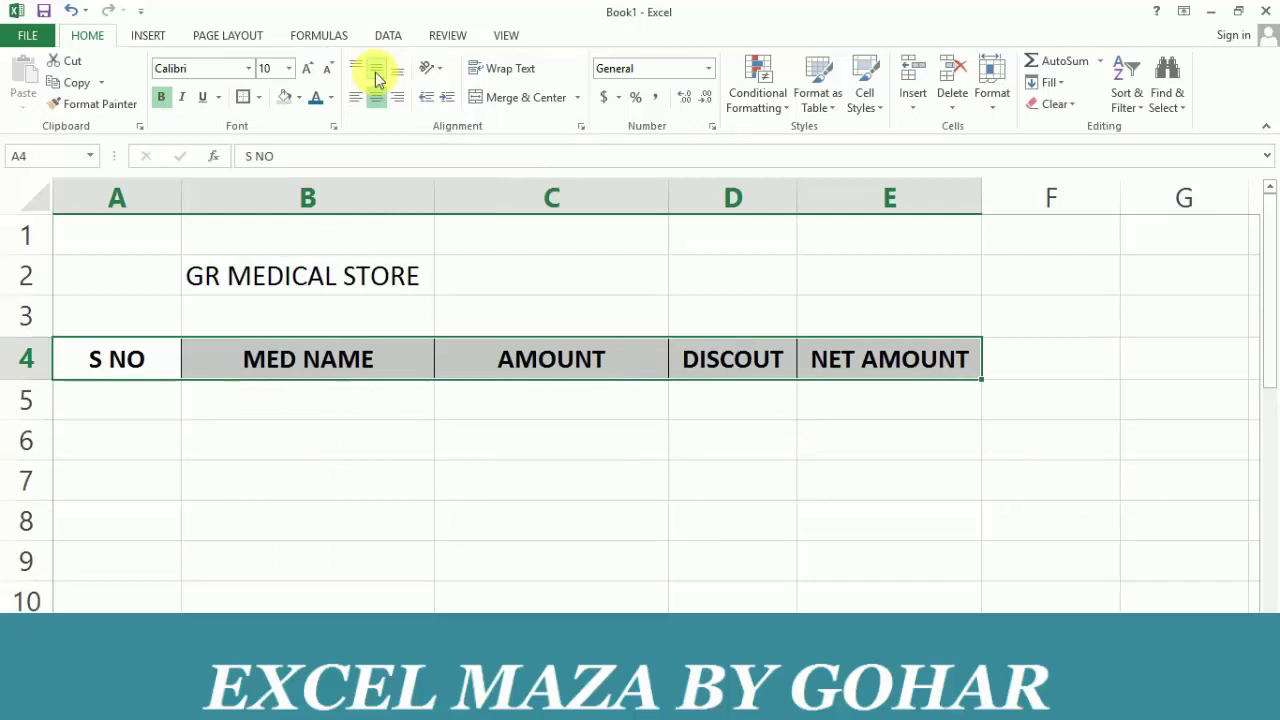
{"action": "key", "text": "alt+a"}
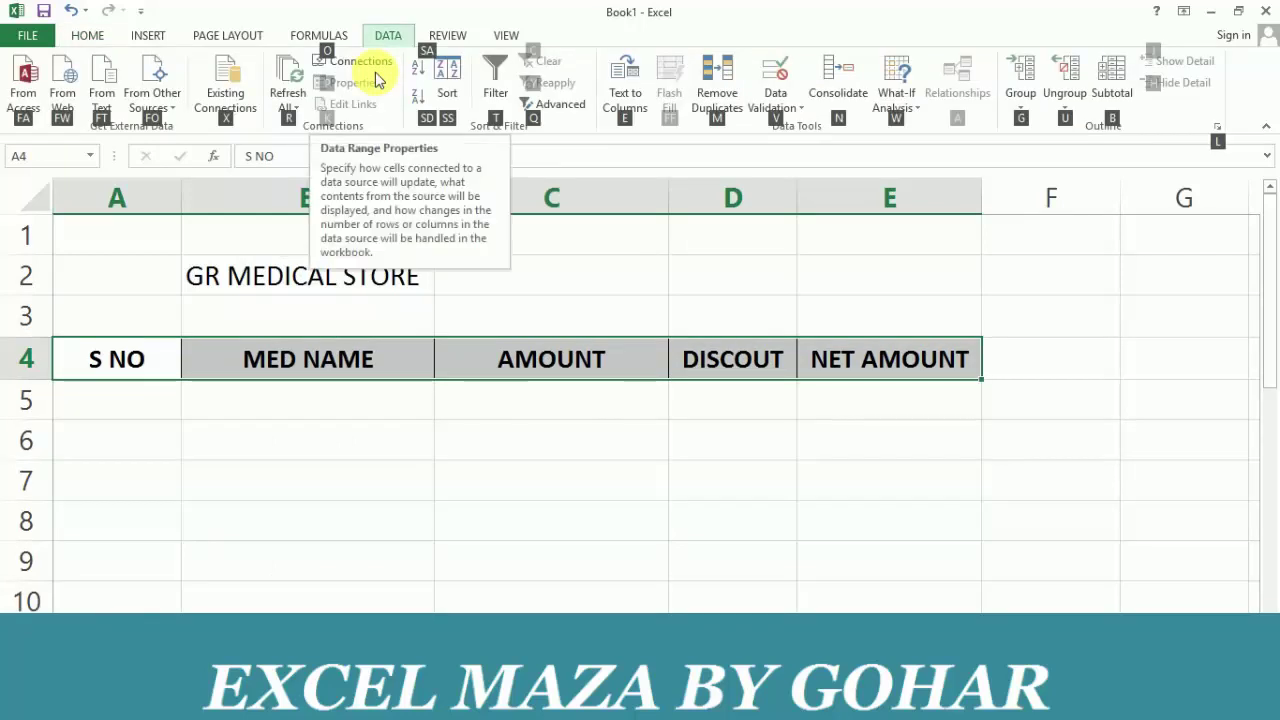
{"action": "key", "text": "Escape"}
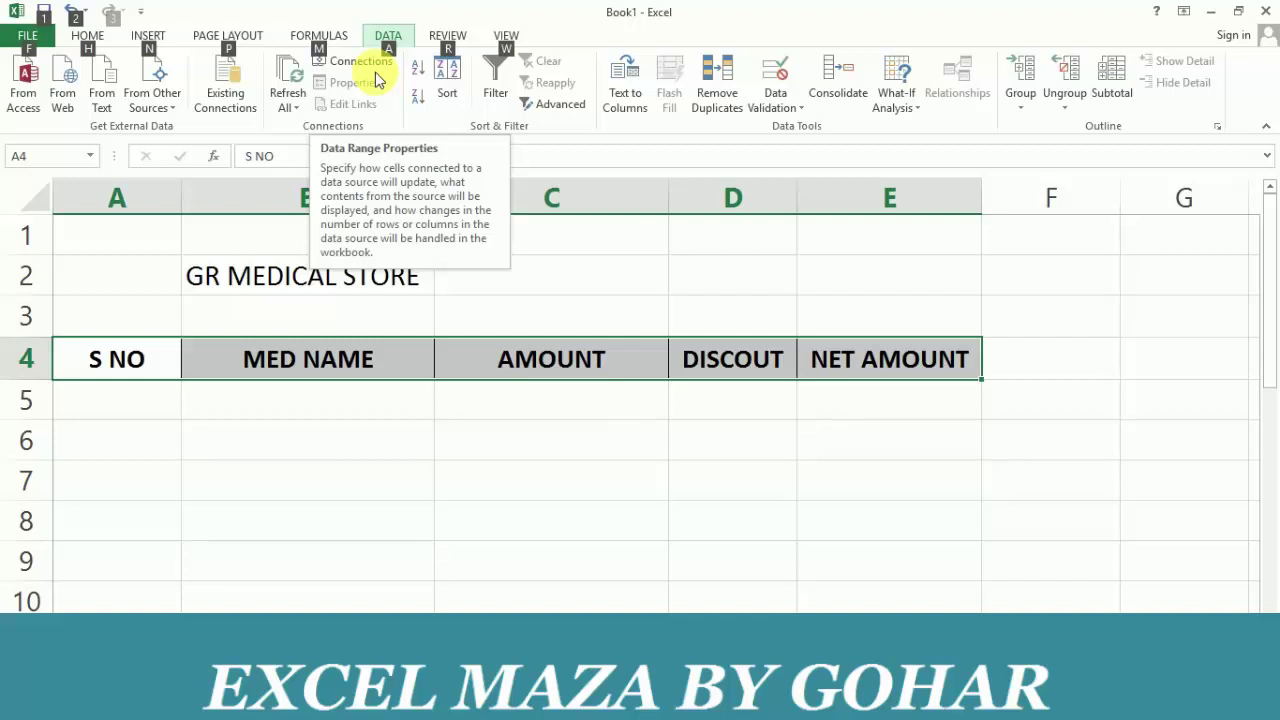
{"action": "key", "text": "Down"}
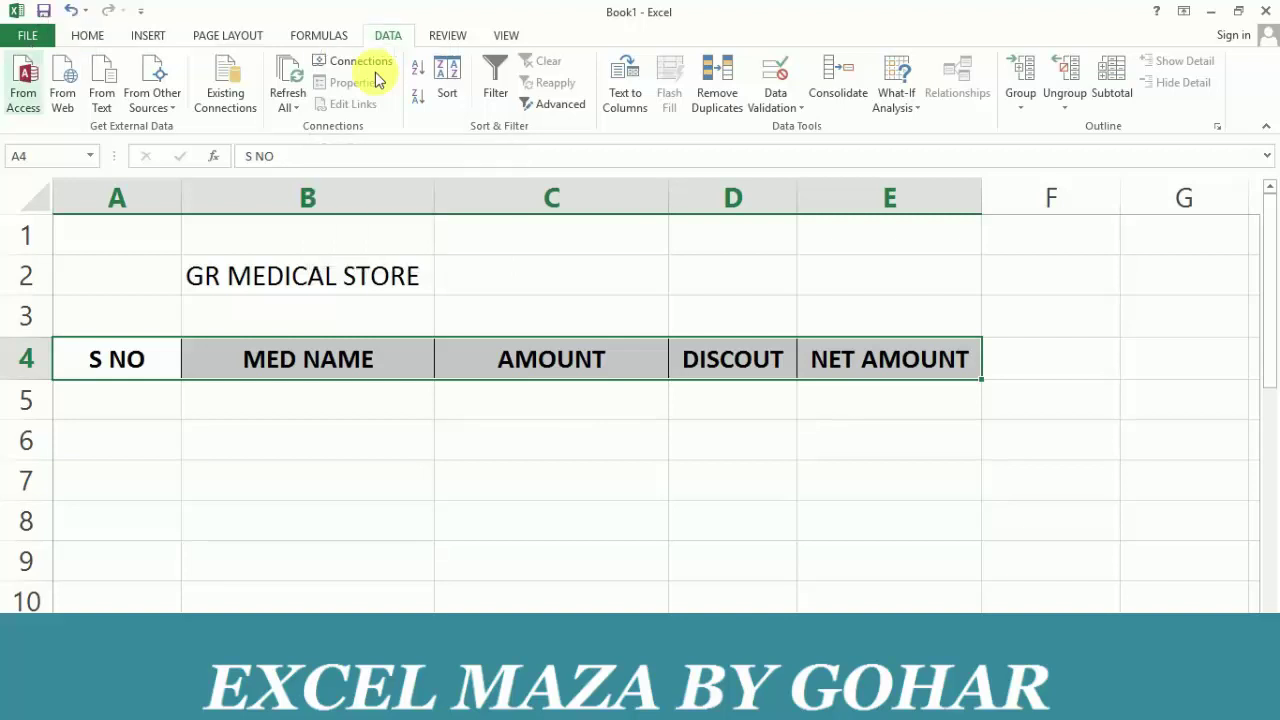
{"action": "left_click", "coordinate": [567, 419]}
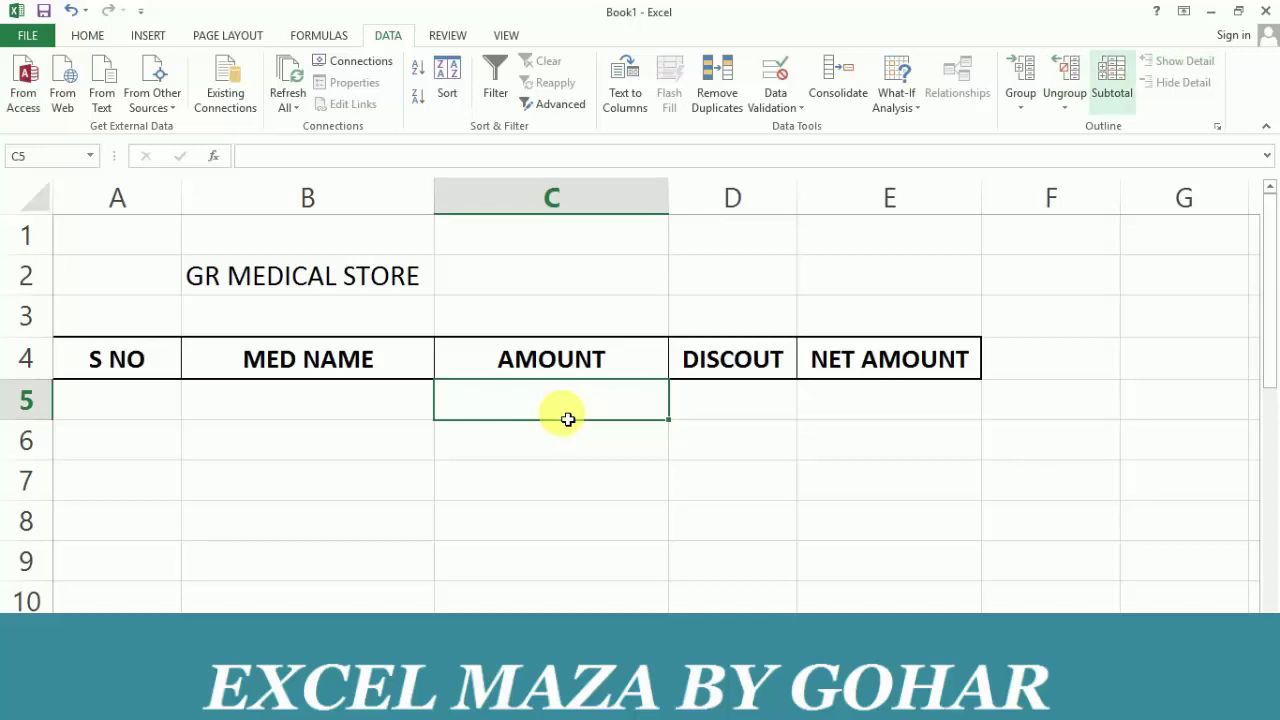
{"action": "key", "text": "Left"}
{"action": "key", "text": "Left"}
- Enter serial numbers 1, 2, 3, 4 and 5 in A5:A9, then go to B5
{"action": "type", "text": "1"}
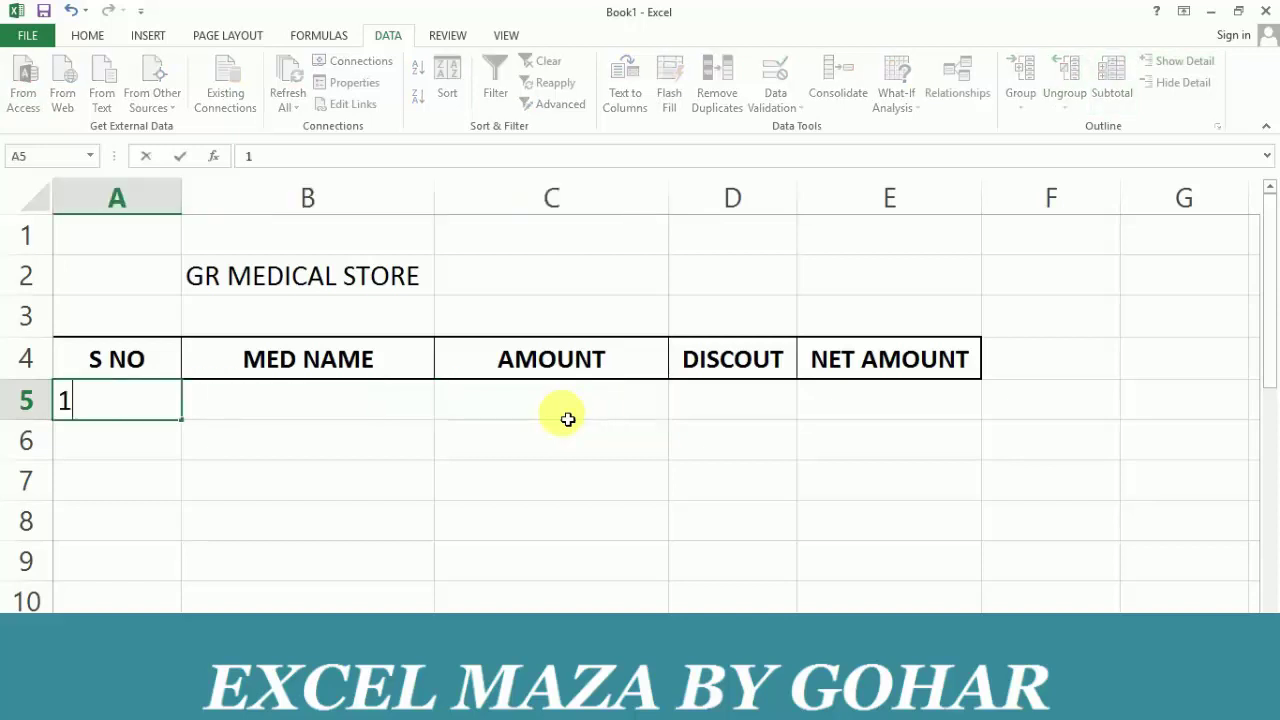
{"action": "key", "text": "ctrl+Return"}
{"action": "key", "text": "Return"}
{"action": "type", "text": "3"}
{"action": "key", "text": "BackSpace"}
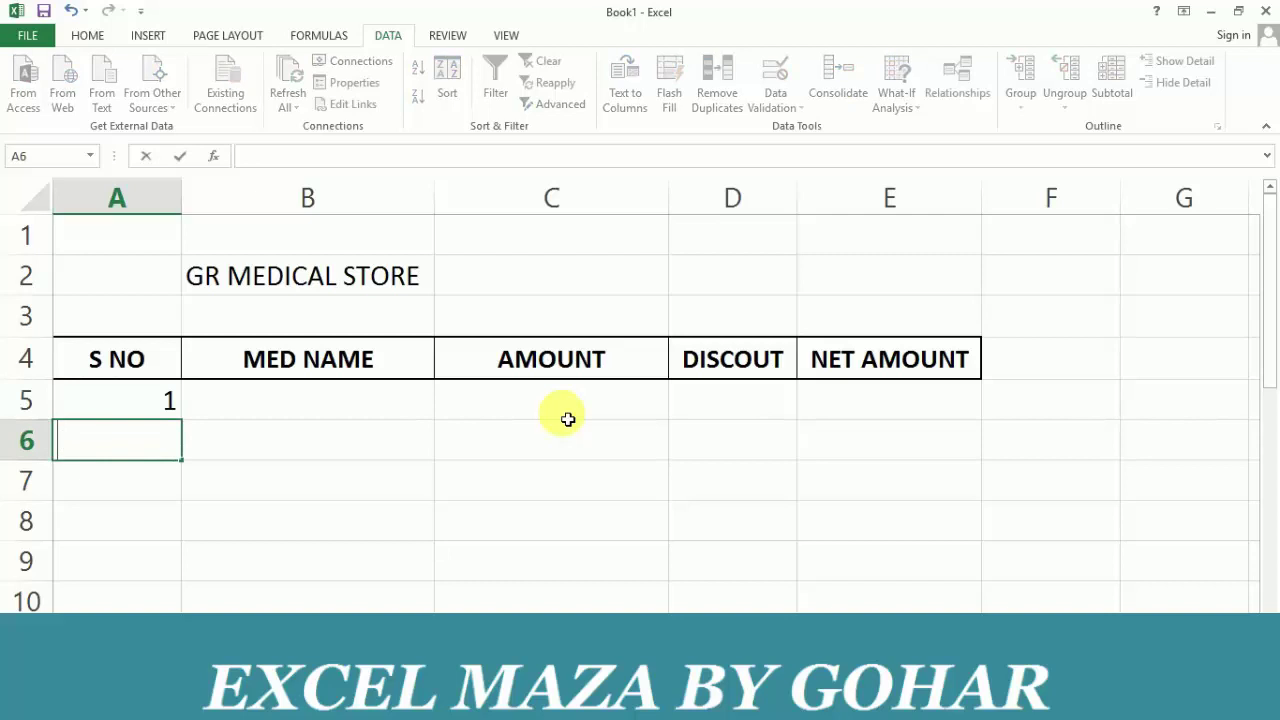
{"action": "type", "text": "2"}
{"action": "key", "text": "ctrl+Return"}
{"action": "key", "text": "Return"}
{"action": "type", "text": "3"}
{"action": "key", "text": "Return"}
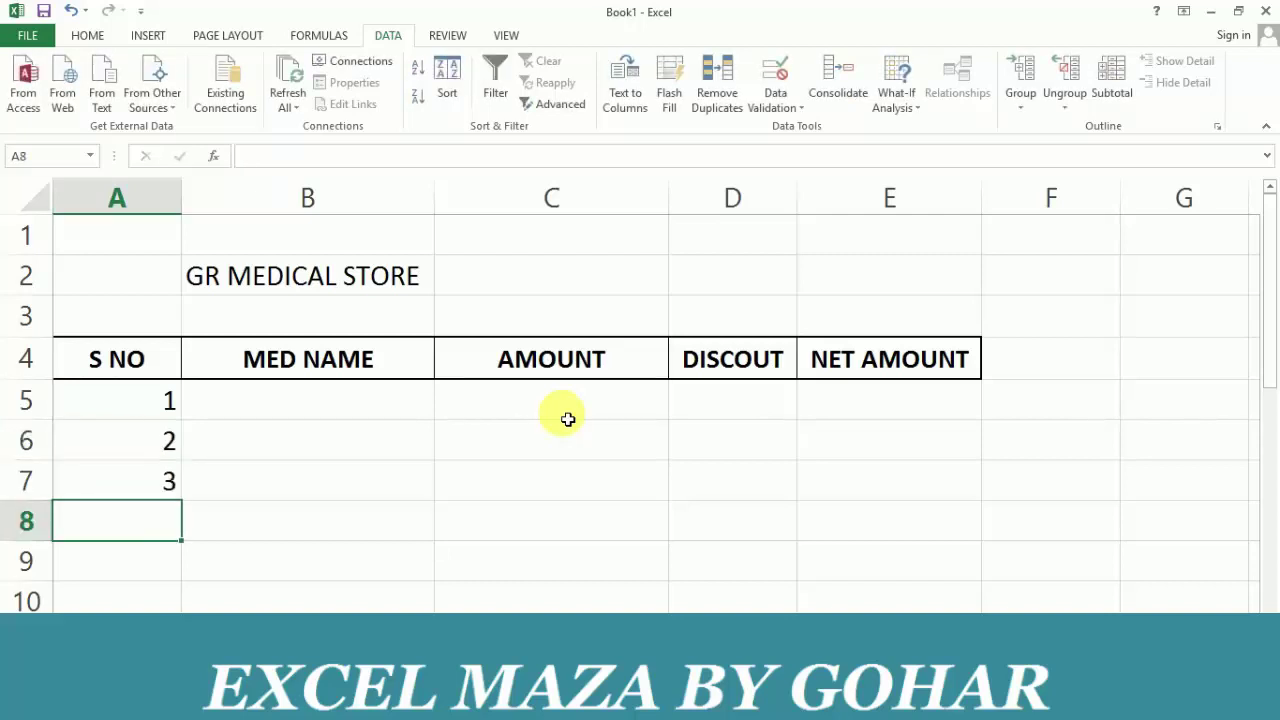
{"action": "type", "text": "4"}
{"action": "key", "text": "Return"}
{"action": "type", "text": "5"}
{"action": "key", "text": "Return"}
{"action": "key", "text": "Up"}
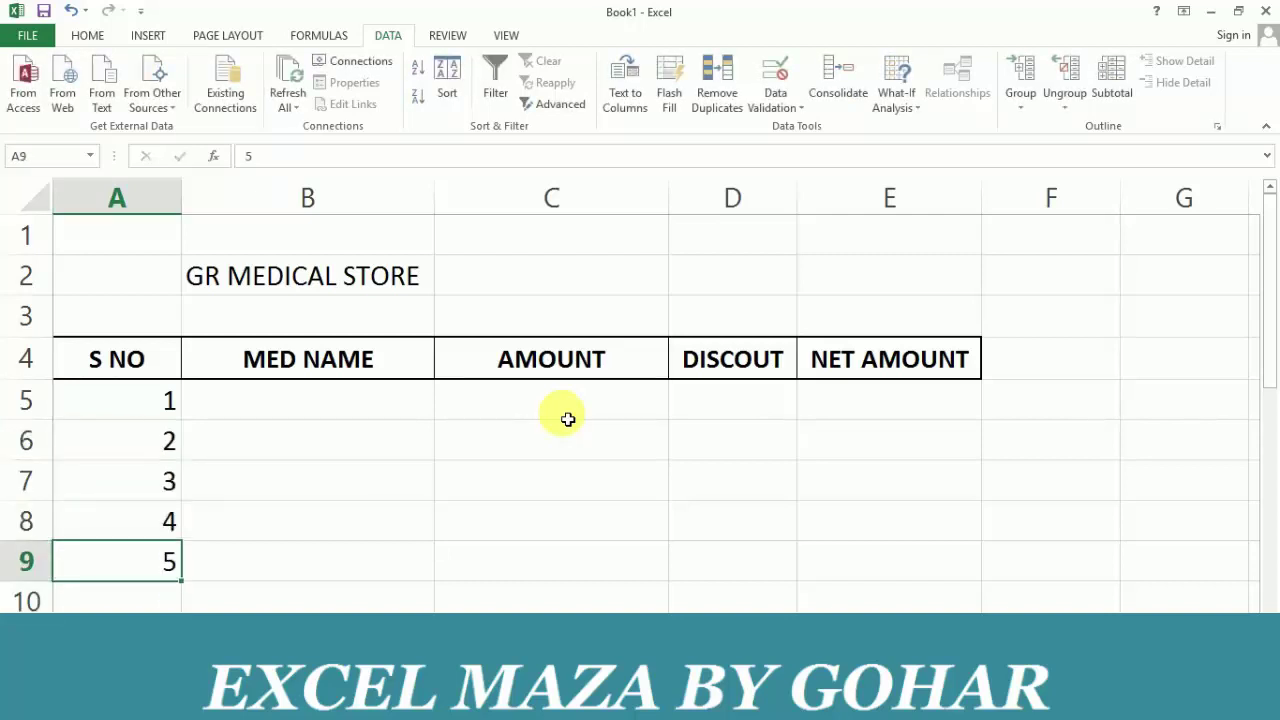
{"action": "key", "text": "Up"}
{"action": "key", "text": "Up"}
{"action": "key", "text": "Up"}
{"action": "key", "text": "Up"}
{"action": "key", "text": "Up"}
{"action": "key", "text": "Right"}
{"action": "key", "text": "Down"}
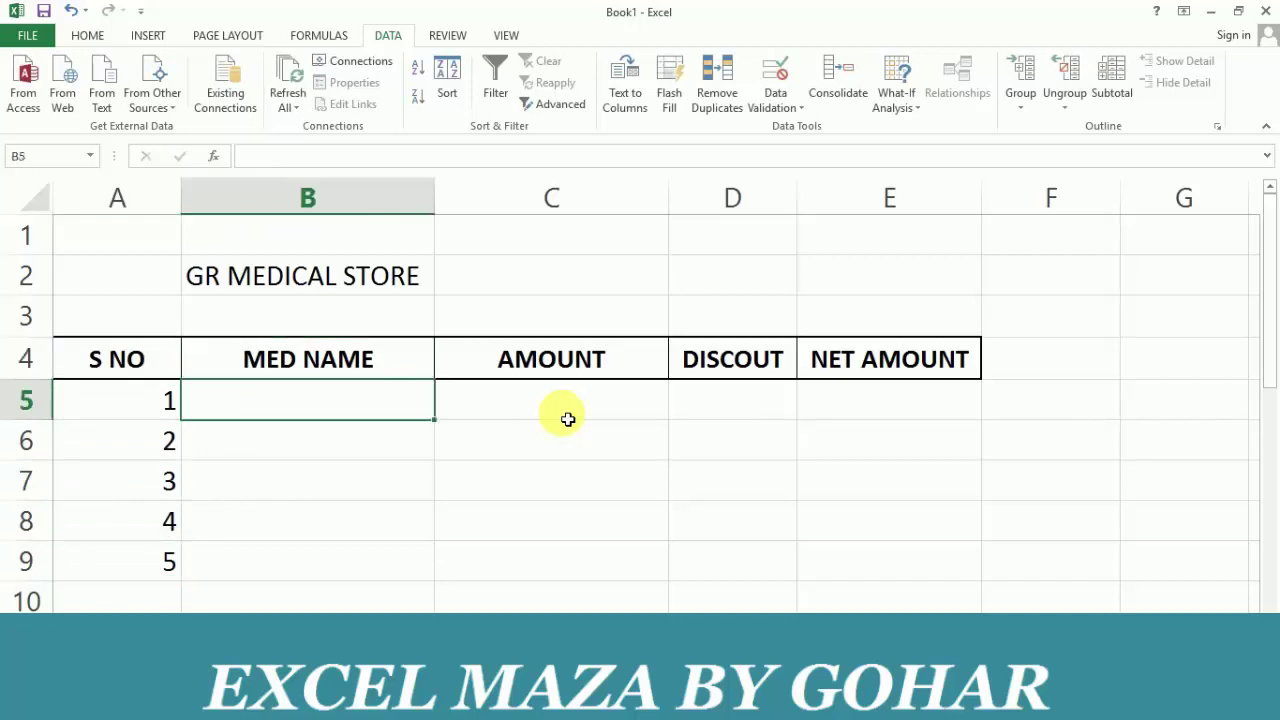
- Type PANADOL, POSNTON, FLAYGYL, AMOXIL and OXIDIL into B5:B9, correcting typos along the way
{"action": "type", "text": "PANA"}
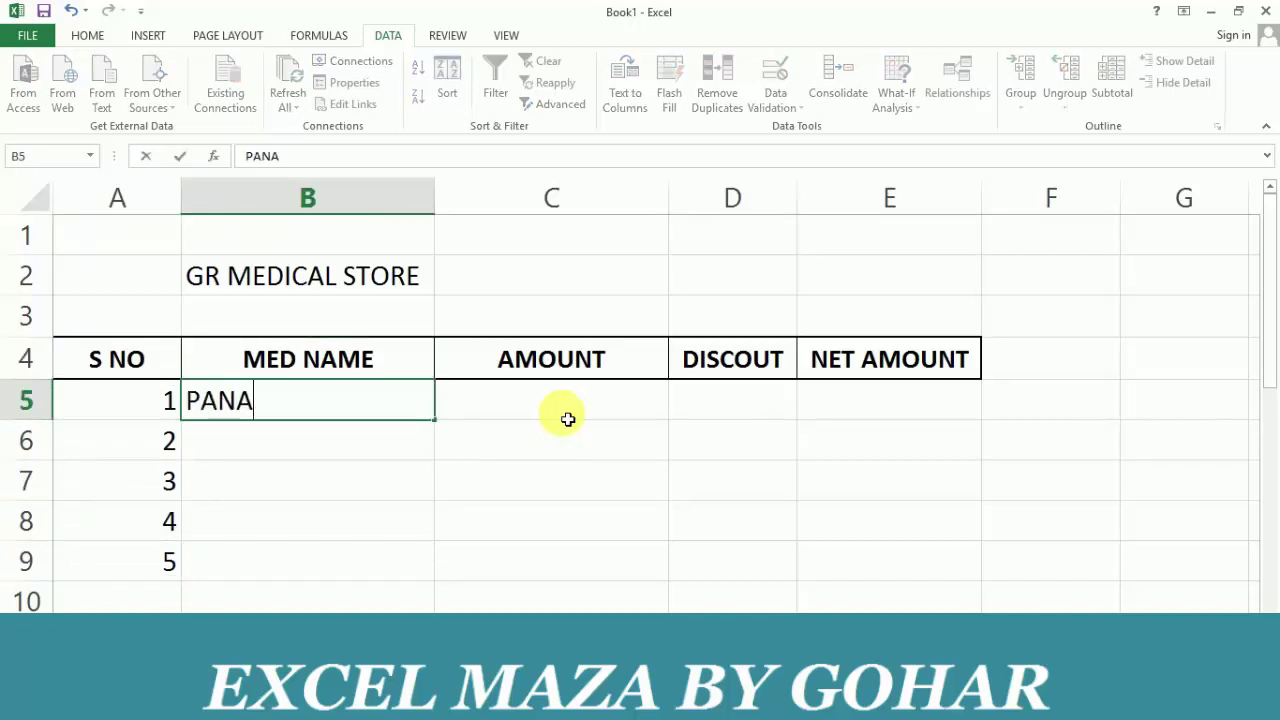
{"action": "type", "text": "DIL"}
{"action": "key", "text": "BackSpace"}
{"action": "key", "text": "BackSpace"}
{"action": "type", "text": "OL"}
{"action": "key", "text": "Return"}
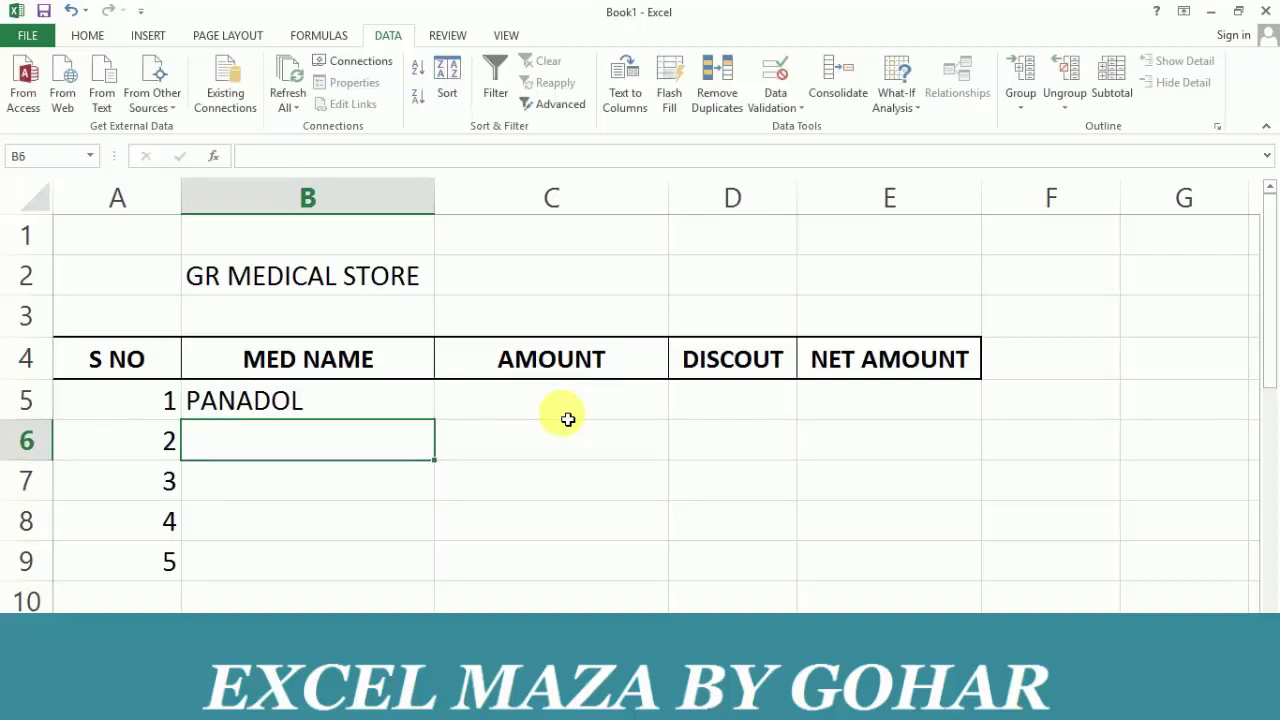
{"action": "type", "text": "P"}
{"action": "key", "text": "BackSpace"}
{"action": "key", "text": "BackSpace"}
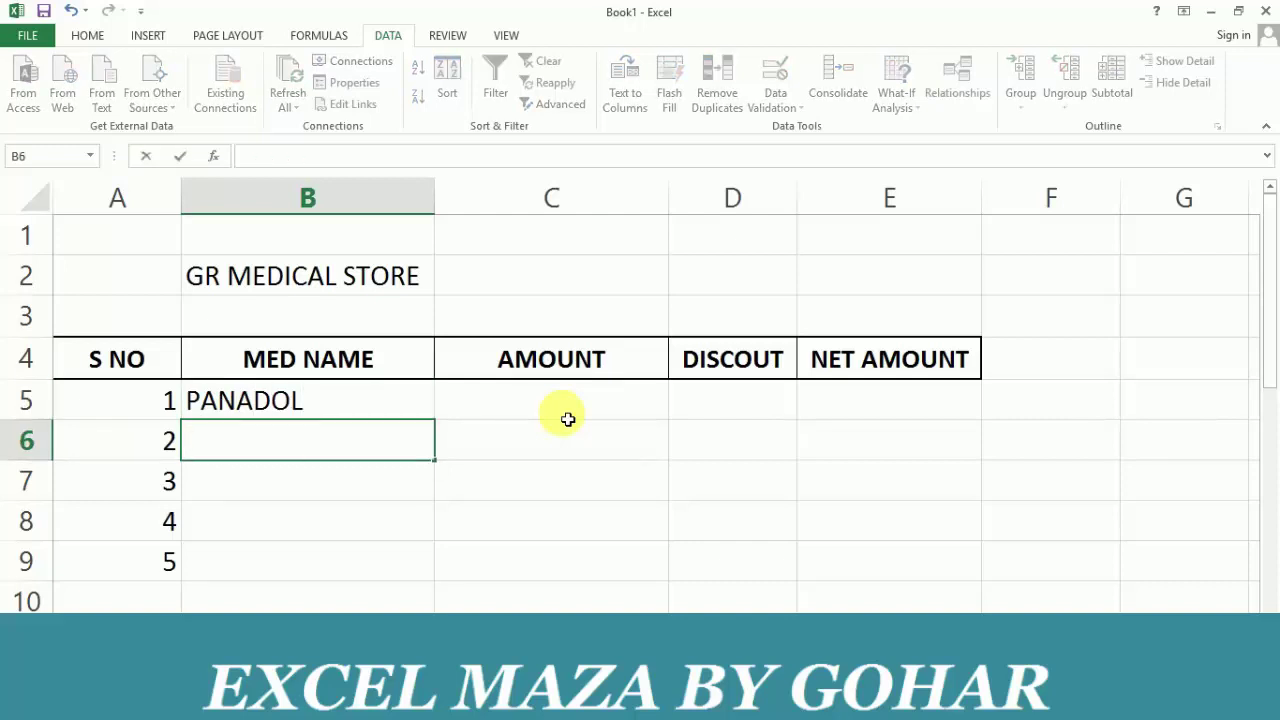
{"action": "type", "text": "POSNT"}
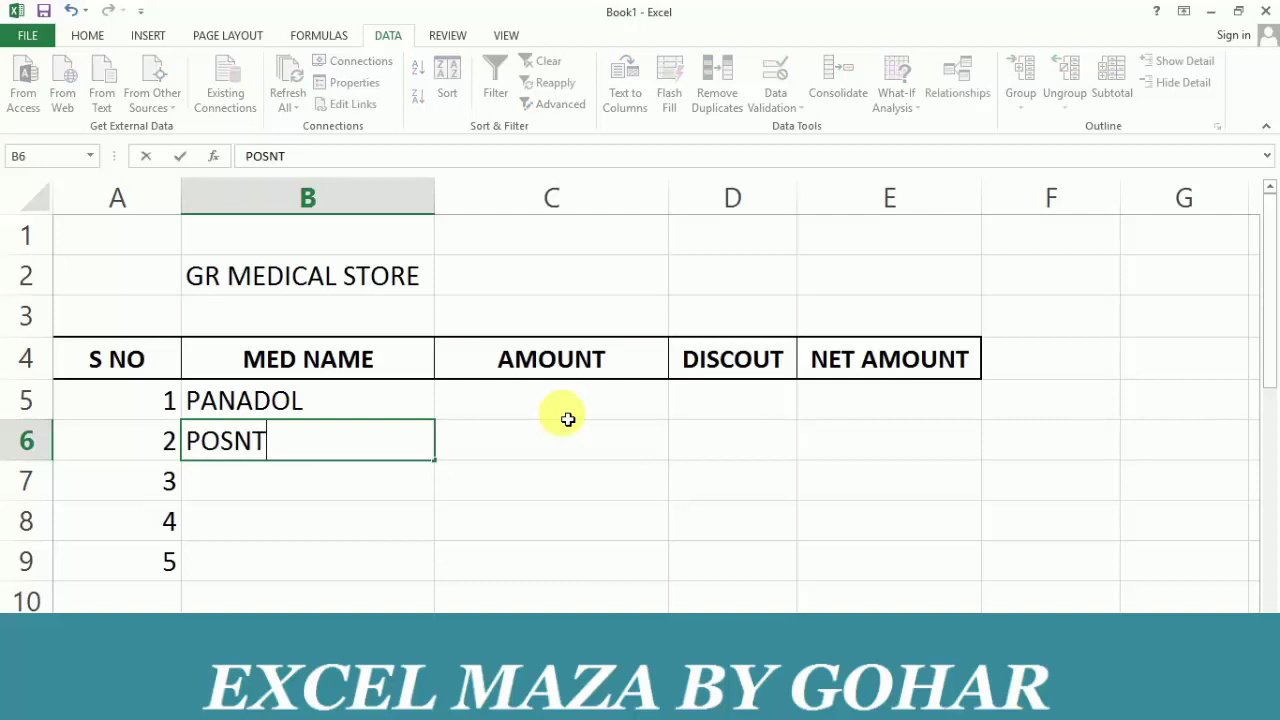
{"action": "type", "text": "ON"}
{"action": "key", "text": "Return"}
{"action": "type", "text": "F"}
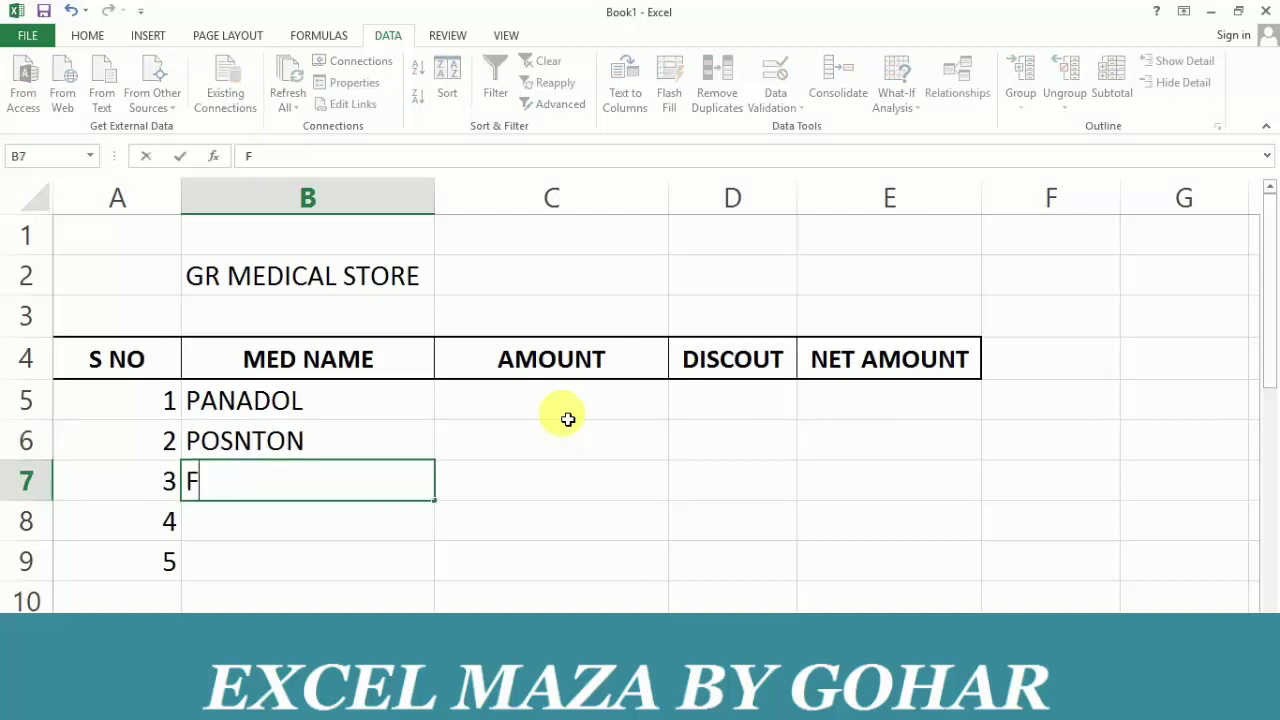
{"action": "type", "text": "LAYGYL"}
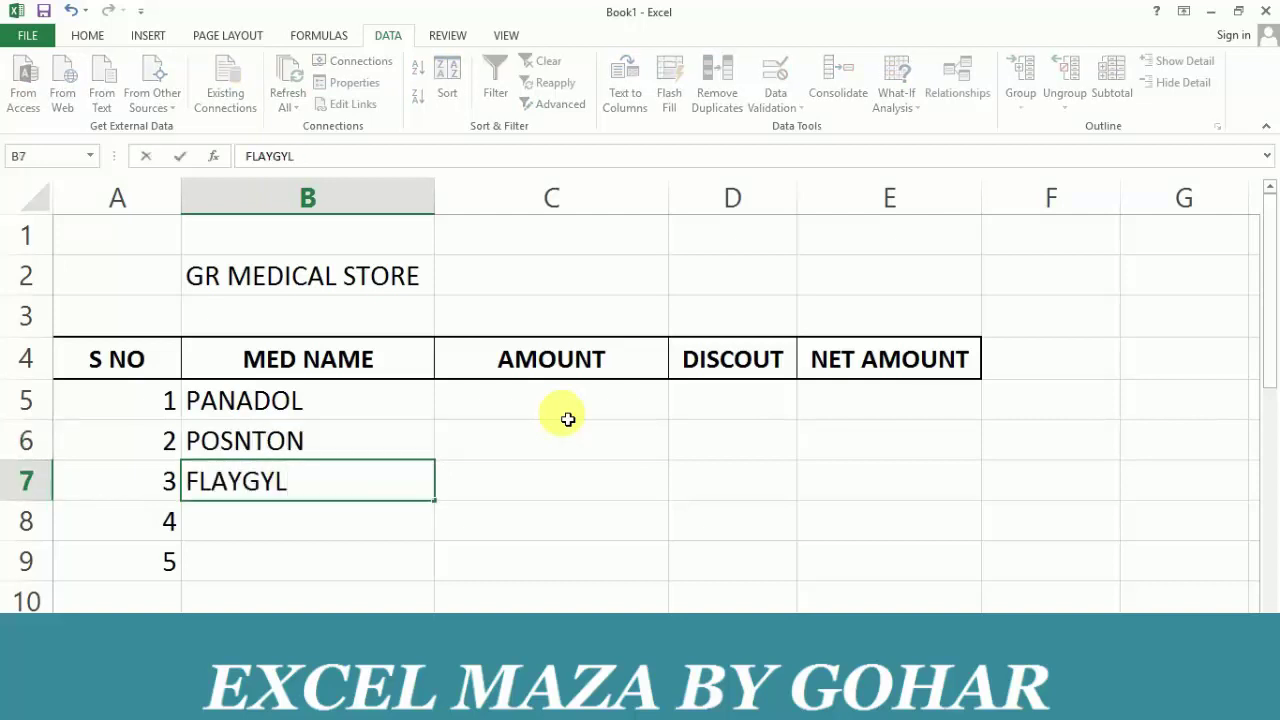
{"action": "key", "text": "Return"}
{"action": "type", "text": "AMOU"}
{"action": "key", "text": "BackSpace"}
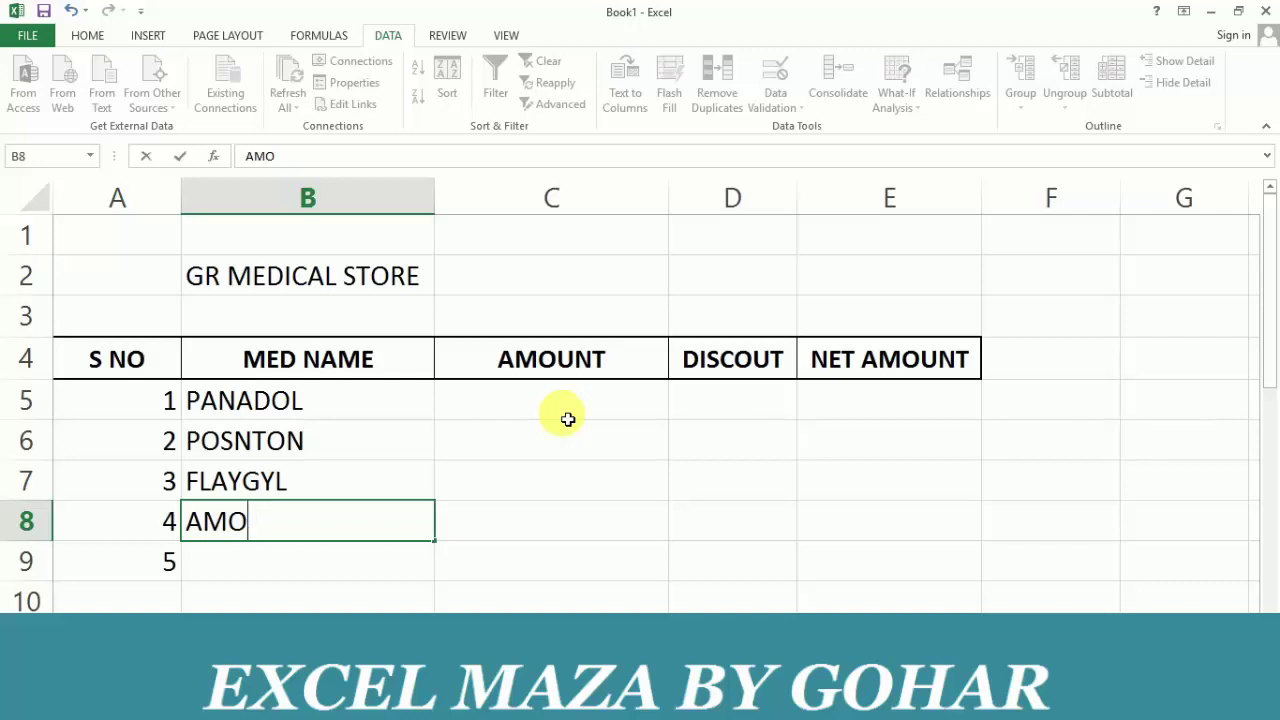
{"action": "type", "text": "XIL"}
{"action": "key", "text": "Return"}
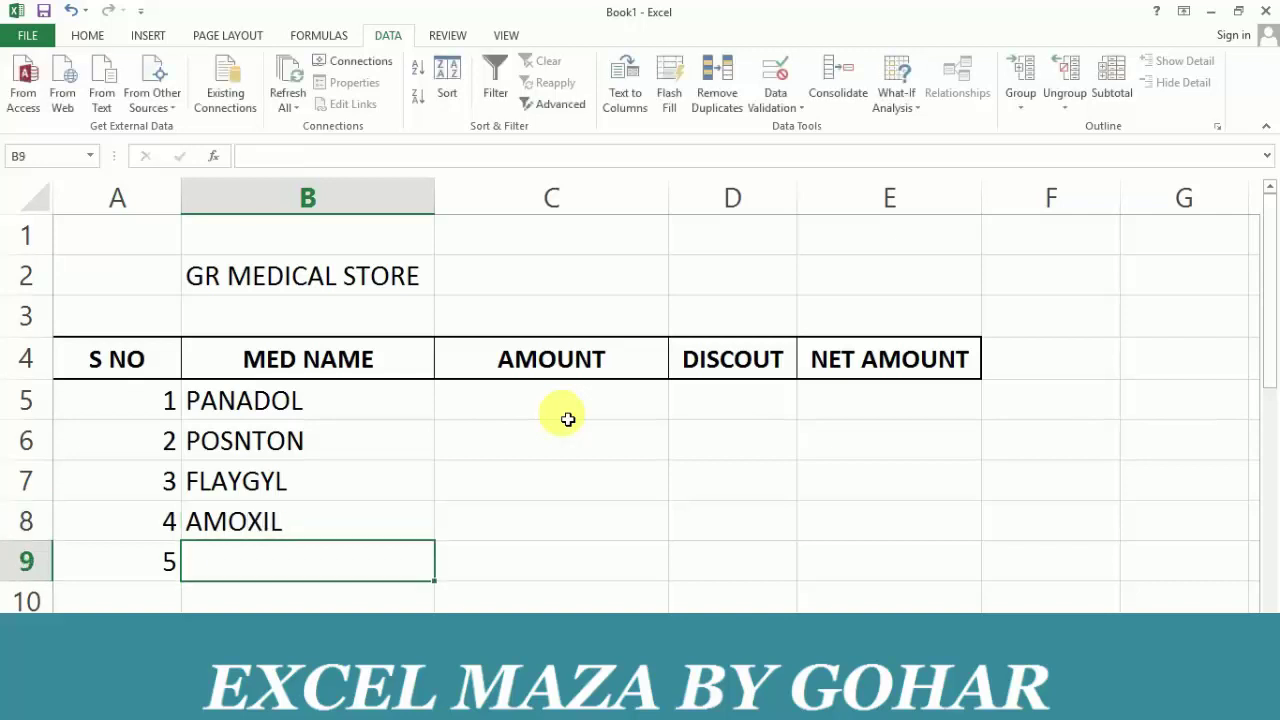
{"action": "type", "text": "OXIDL"}
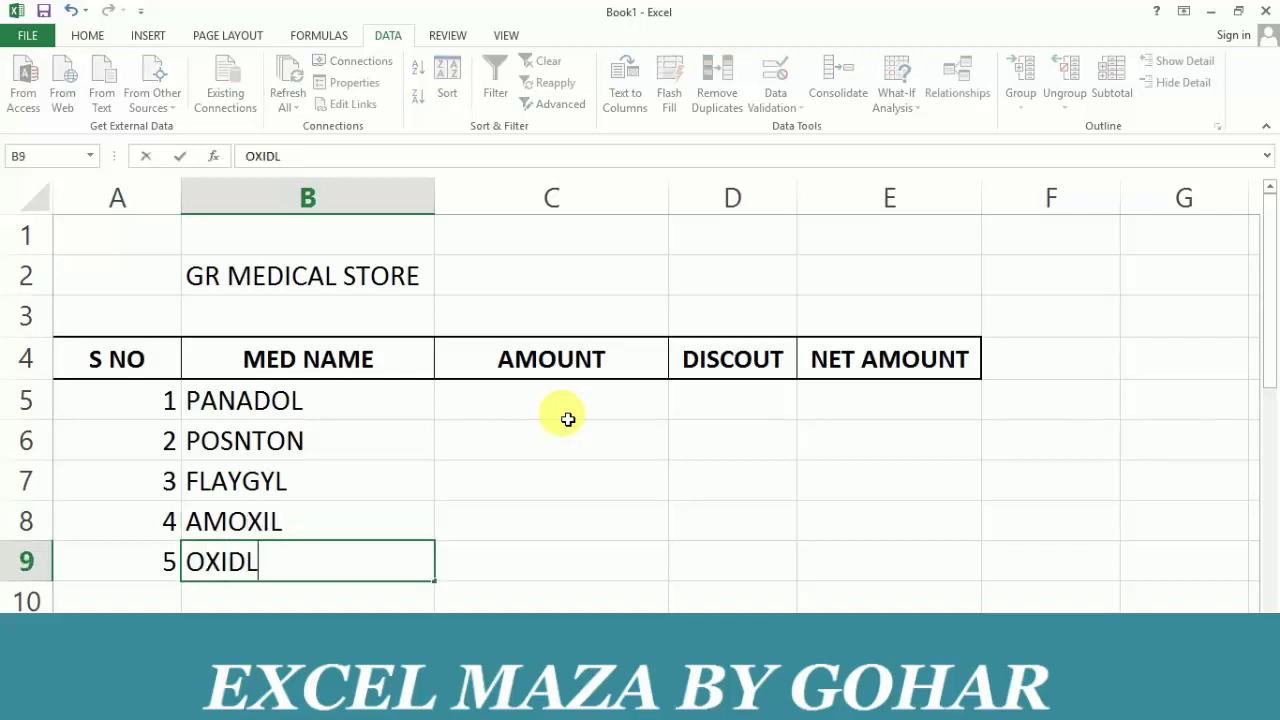
{"action": "key", "text": "BackSpace"}
{"action": "type", "text": "I"}
{"action": "type", "text": "L"}
{"action": "key", "text": "ctrl+Return"}
{"action": "key", "text": "Up"}
{"action": "key", "text": "Up"}
{"action": "key", "text": "Up"}
{"action": "key", "text": "Up"}
{"action": "key", "text": "Up"}
- Select the table's data range A5:E9
{"action": "key", "text": "Right"}
{"action": "key", "text": "Right"}
{"action": "key", "text": "Down"}
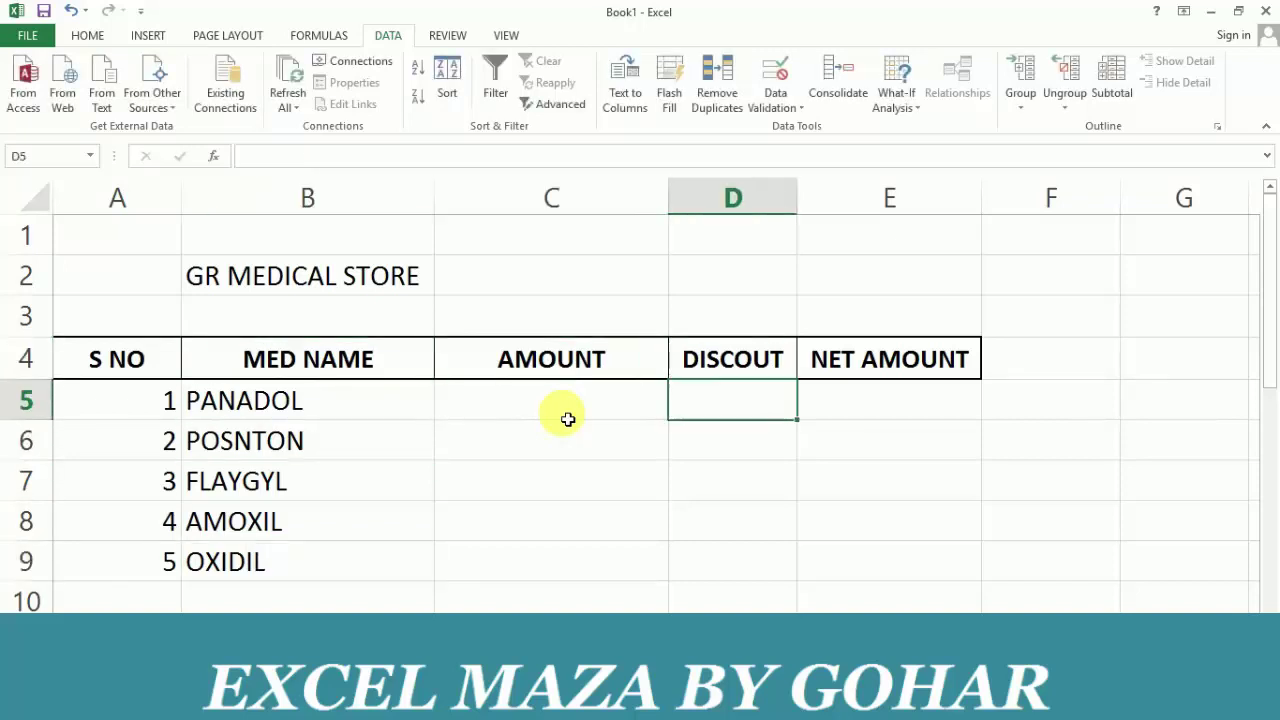
{"action": "key", "text": "Left"}
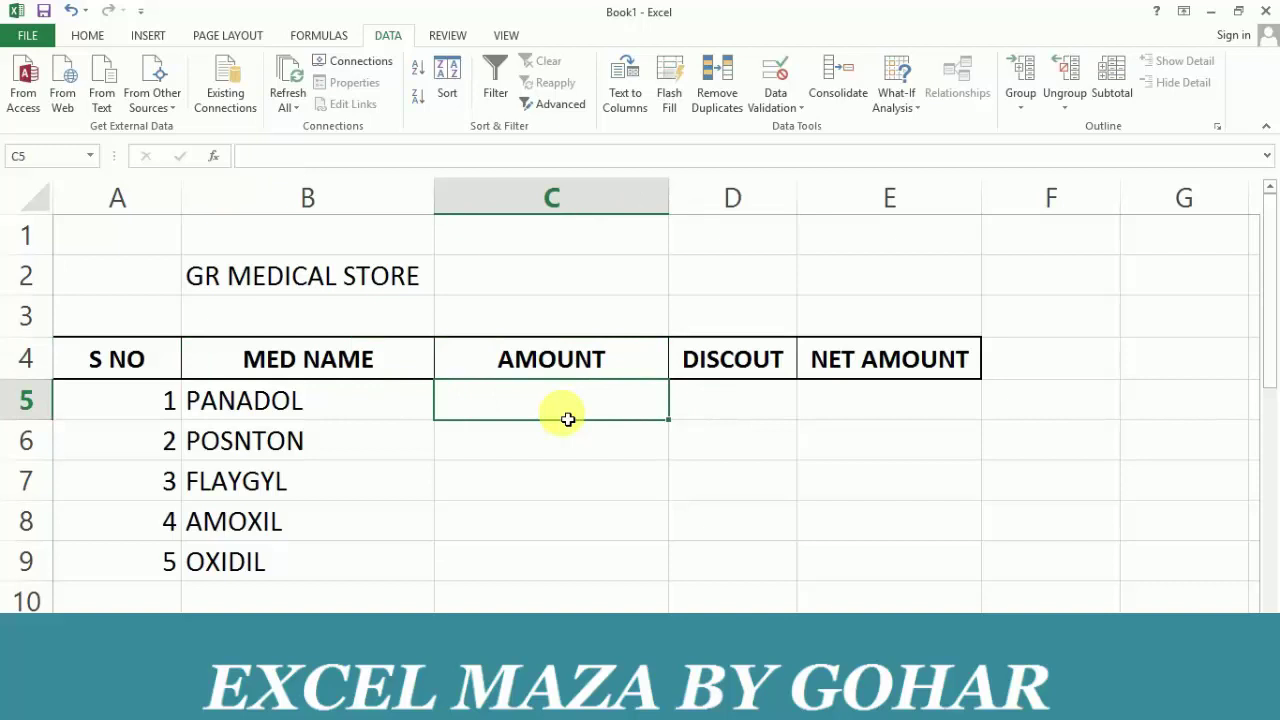
{"action": "key", "text": "Left"}
{"action": "key", "text": "Left"}
{"action": "key", "text": "Down"}
{"action": "key", "text": "Down"}
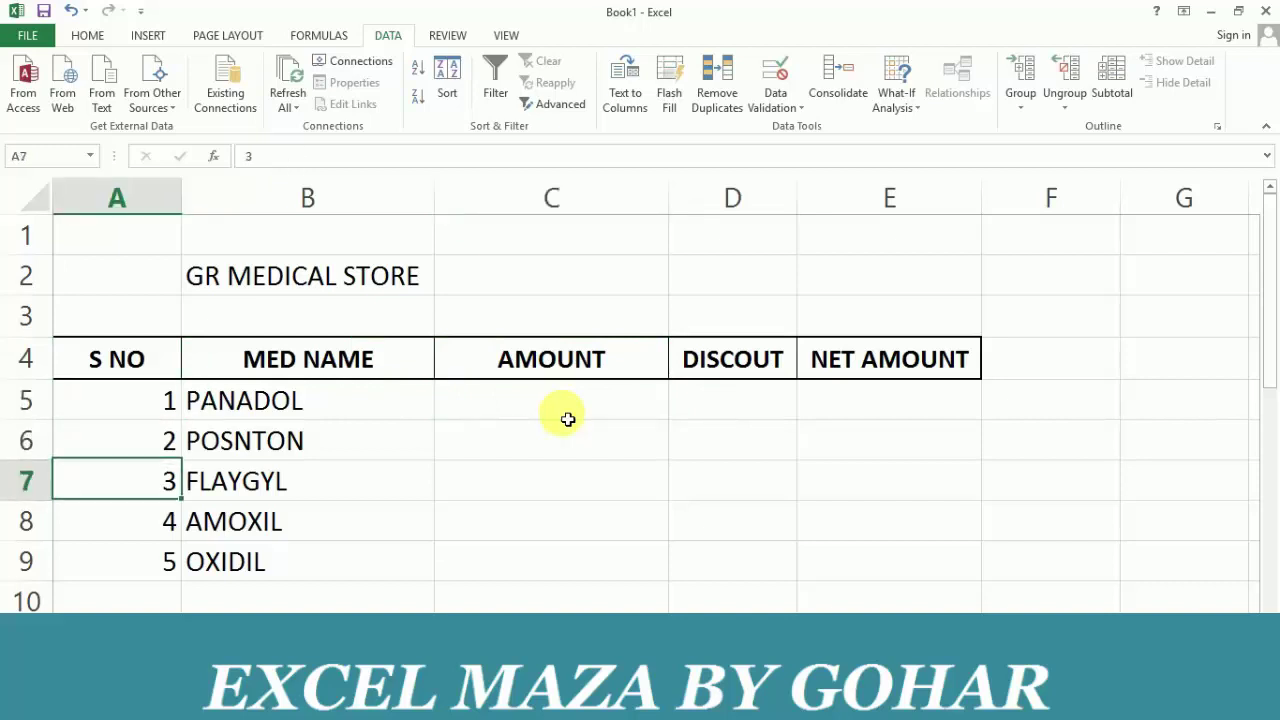
{"action": "key", "text": "Down"}
{"action": "key", "text": "Down"}
{"action": "key", "text": "Right"}
{"action": "key", "text": "Right"}
{"action": "key", "text": "Up"}
{"action": "key", "text": "Up"}
{"action": "key", "text": "Up"}
{"action": "key", "text": "Up"}
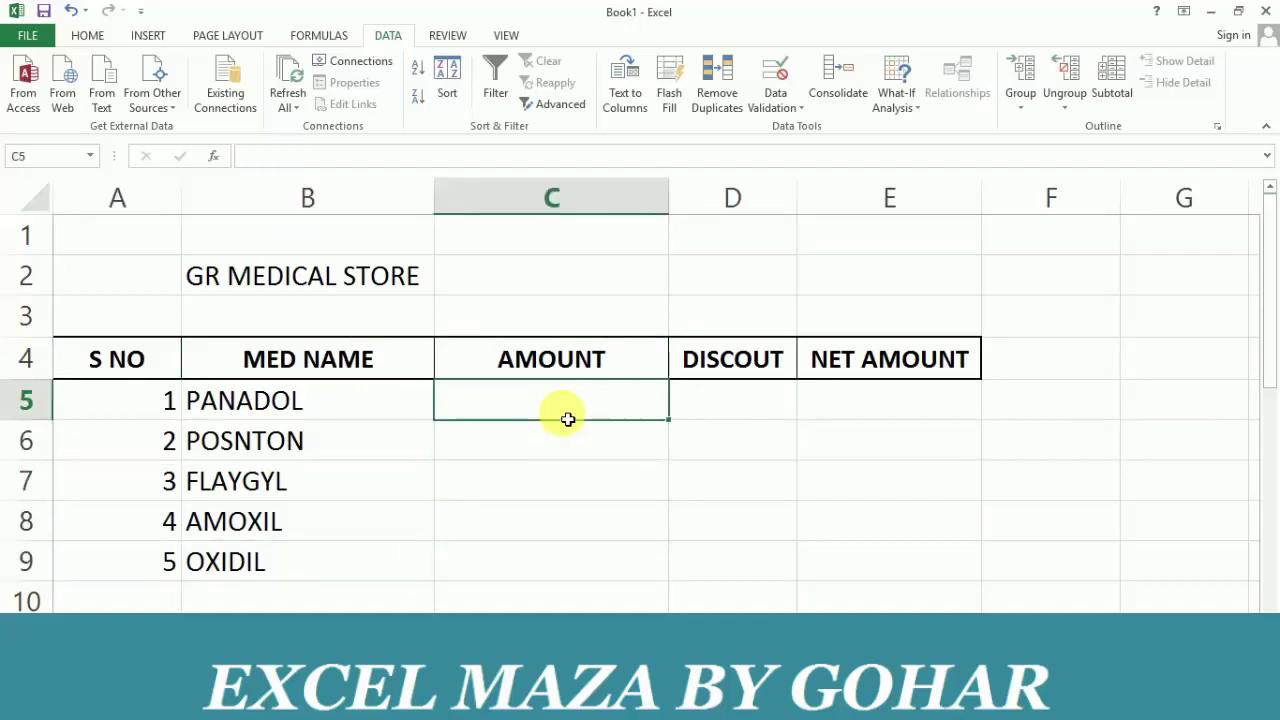
{"action": "key", "text": "Up"}
{"action": "key", "text": "Right"}
{"action": "key", "text": "Right"}
{"action": "key", "text": "Right"}
{"action": "key", "text": "Right"}
{"action": "key", "text": "Down"}
{"action": "key", "text": "Left"}
{"action": "key", "text": "Right"}
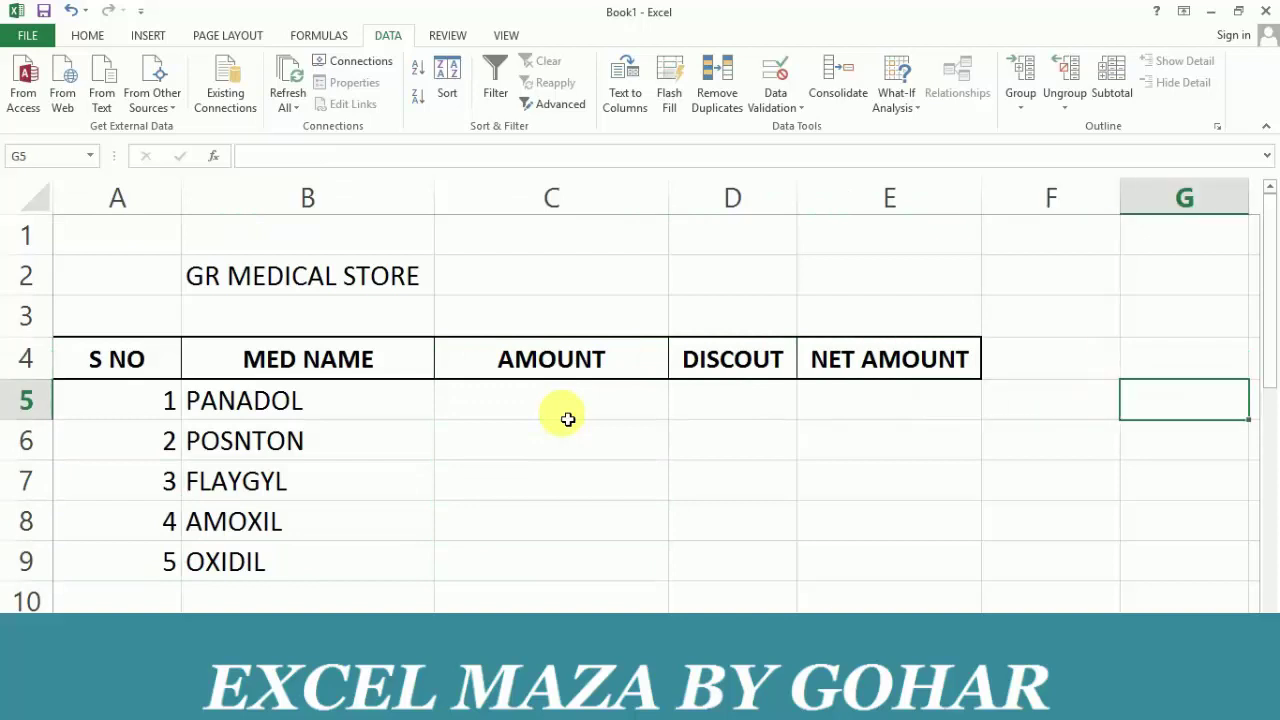
{"action": "key", "text": "Left"}
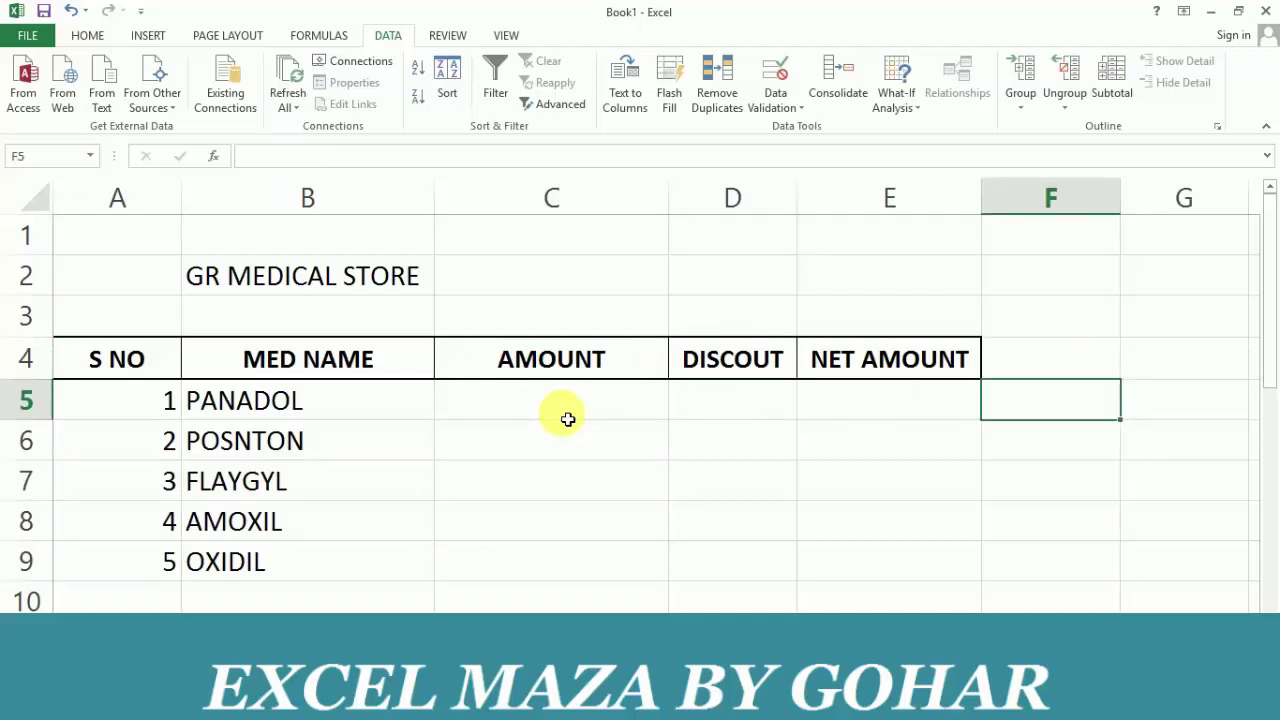
{"action": "key", "text": "Left"}
{"action": "key", "text": "Left"}
{"action": "key", "text": "Left"}
{"action": "key", "text": "Left"}
{"action": "key", "text": "Left"}
{"action": "key", "text": "shift+Right"}
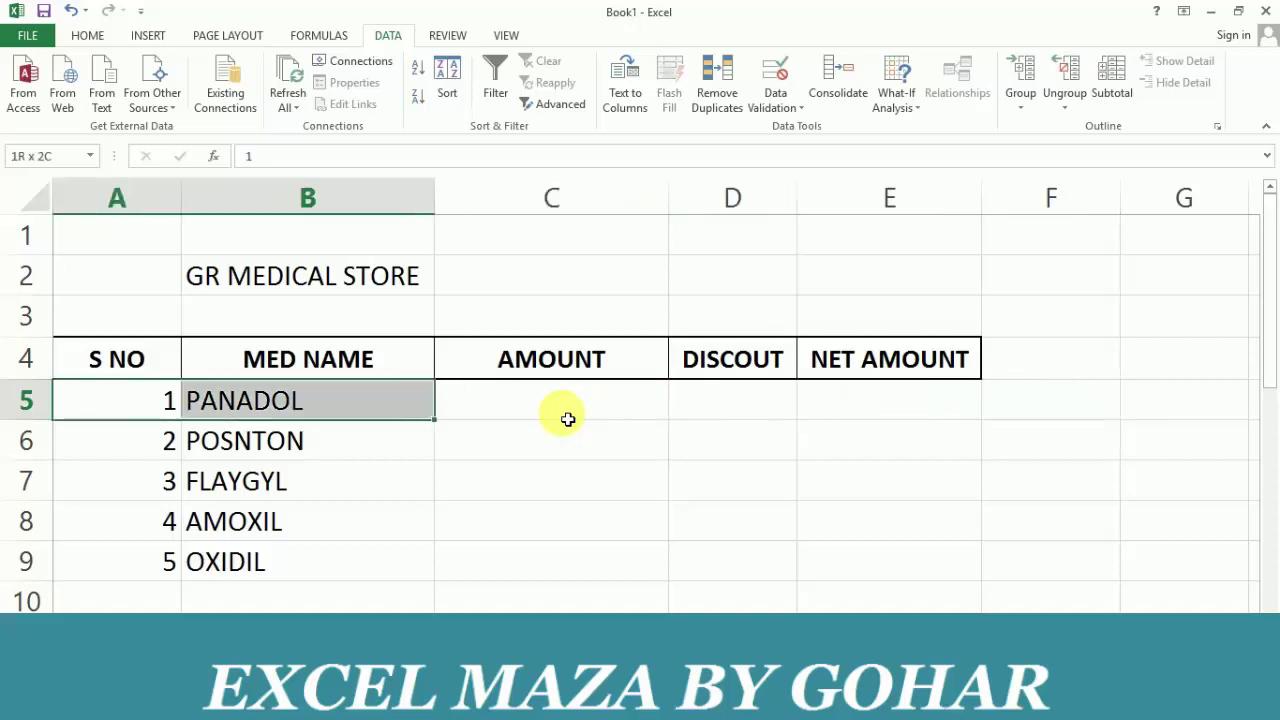
{"action": "key", "text": "shift+Right"}
{"action": "key", "text": "shift+Right"}
{"action": "key", "text": "shift+Right"}
{"action": "key", "text": "shift+Down"}
{"action": "key", "text": "shift+Down"}
{"action": "key", "text": "shift+Down"}
{"action": "key", "text": "shift+Down"}
{"action": "key", "text": "shift+Down"}
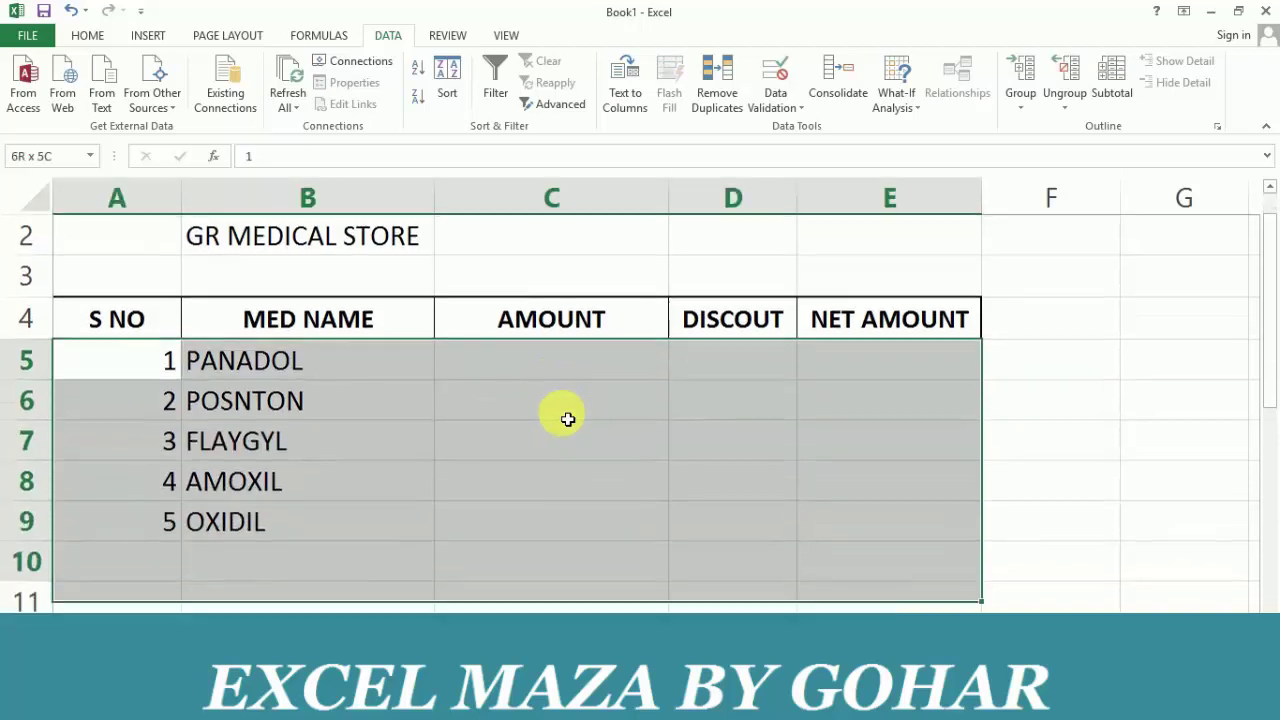
{"action": "key", "text": "shift+Up"}
{"action": "key", "text": "shift+Up"}
{"action": "key", "text": "shift+Down"}
- Apply All Borders to every cell in A5:E9
{"action": "key", "text": "alt+h"}
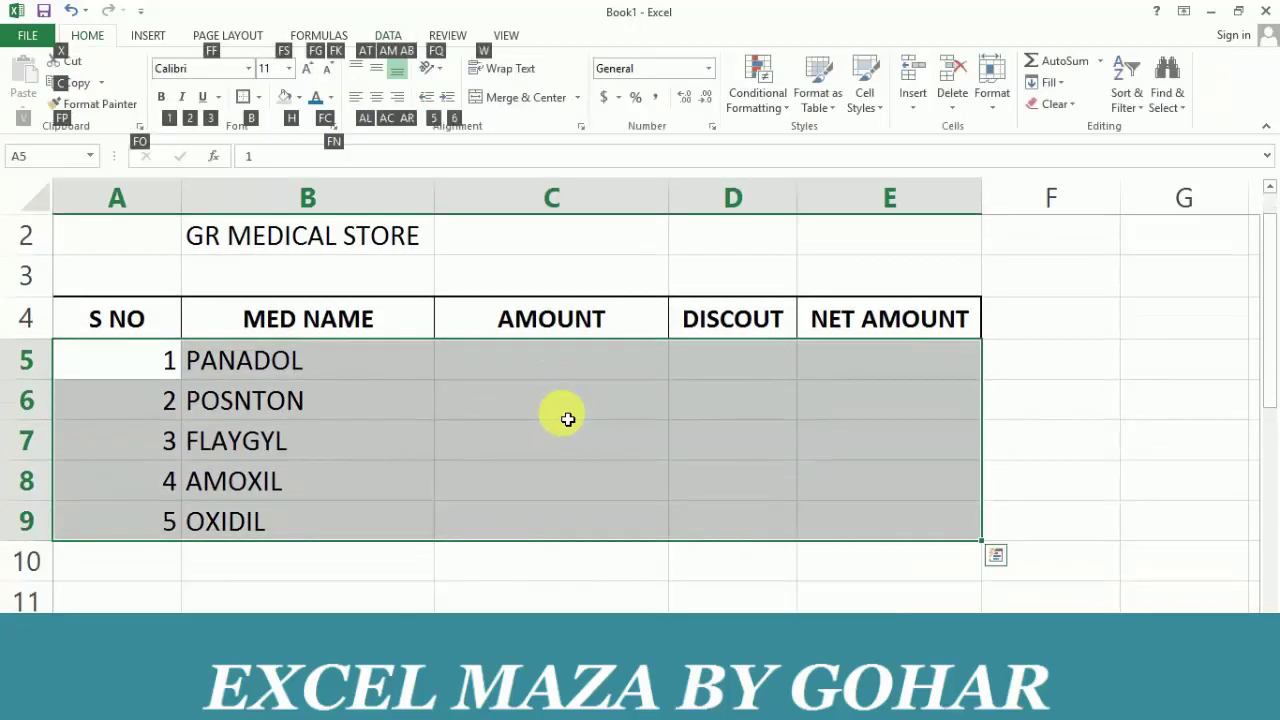
{"action": "key", "text": "a"}
{"action": "key", "text": "Right"}
{"action": "key", "text": "Right"}
{"action": "key", "text": "Right"}
{"action": "key", "text": "Right"}
{"action": "key", "text": "Right"}
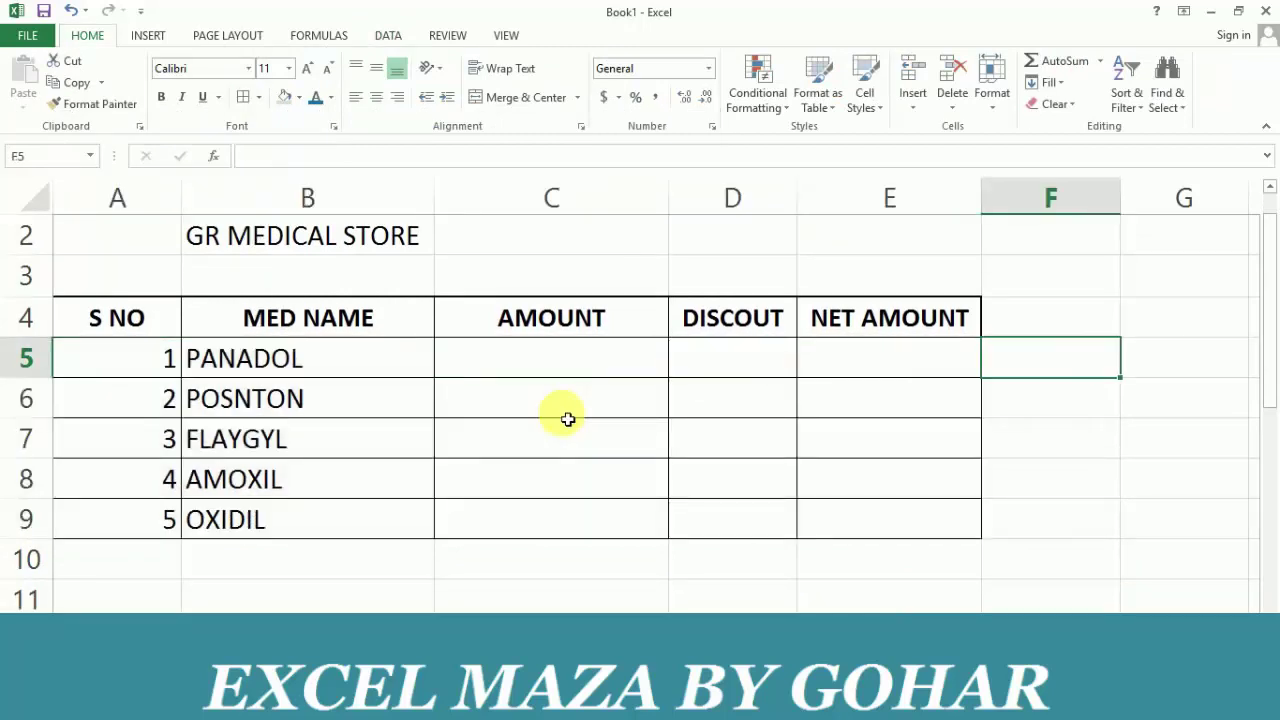
{"action": "key", "text": "Right"}
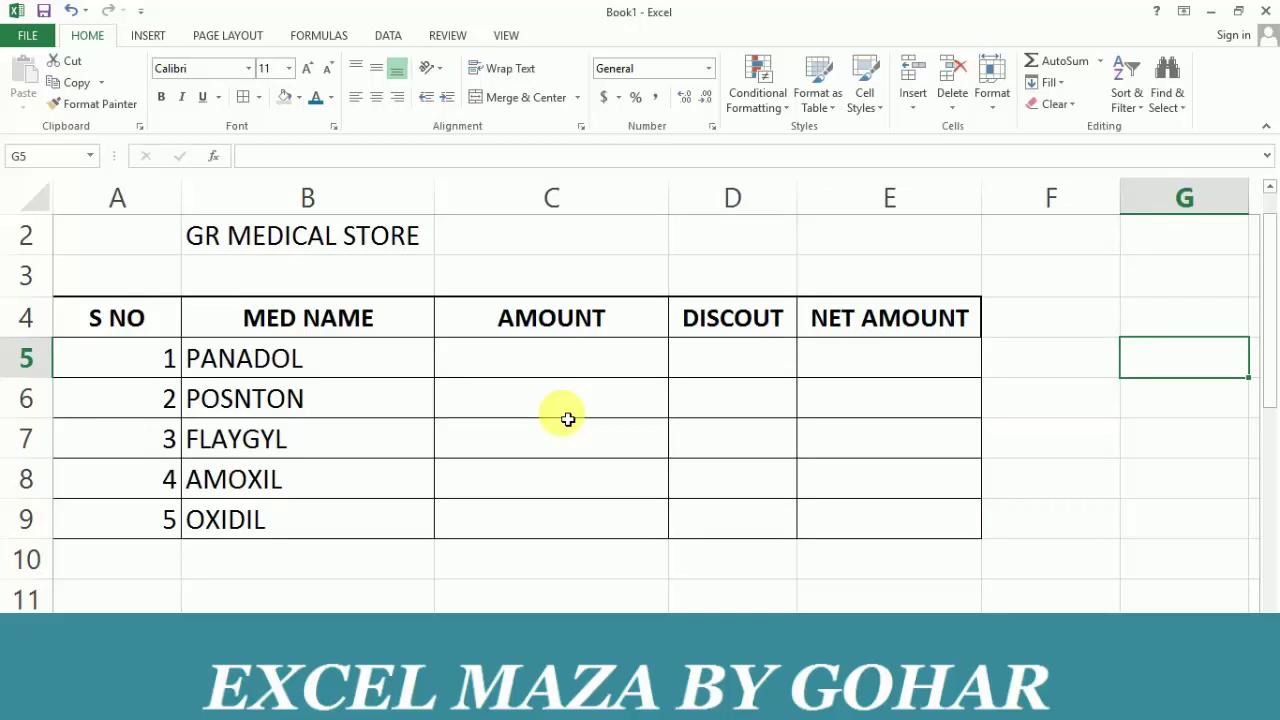
- Enter the >2000 threshold in G5 and save the workbook
{"action": "type", "text": "200"}
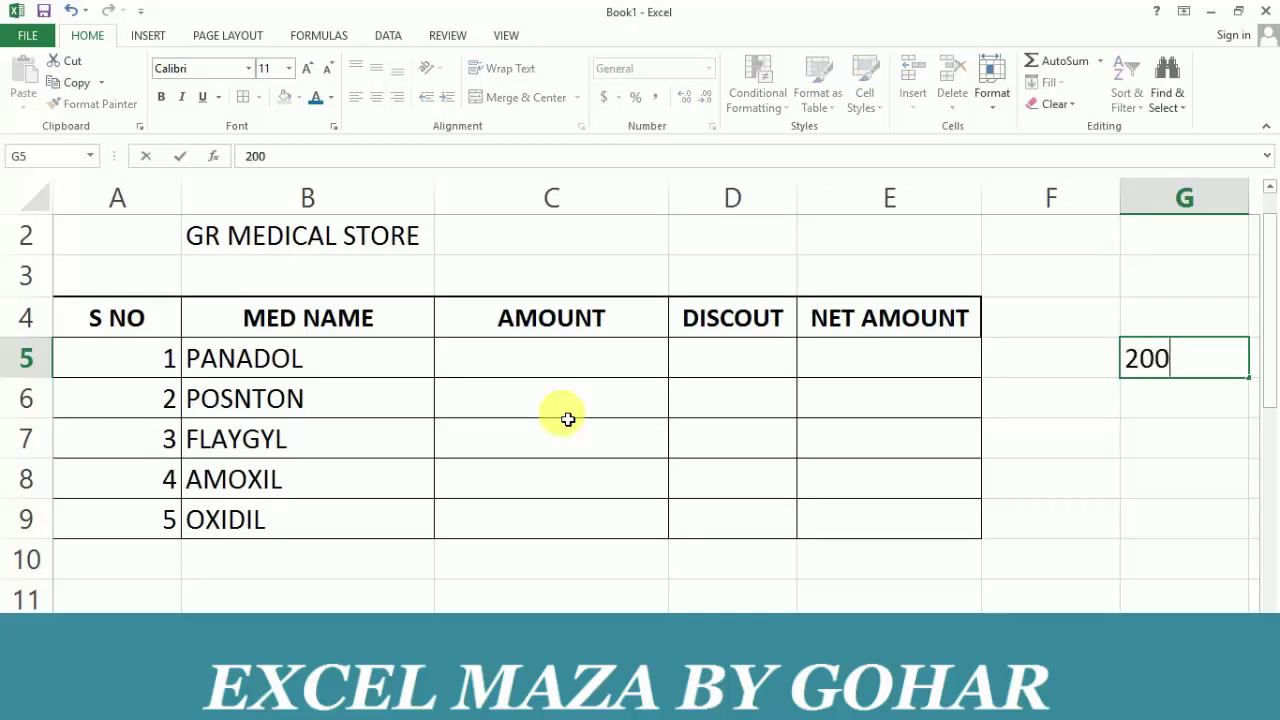
{"action": "type", "text": "0"}
{"action": "key", "text": "ctrl+Return"}
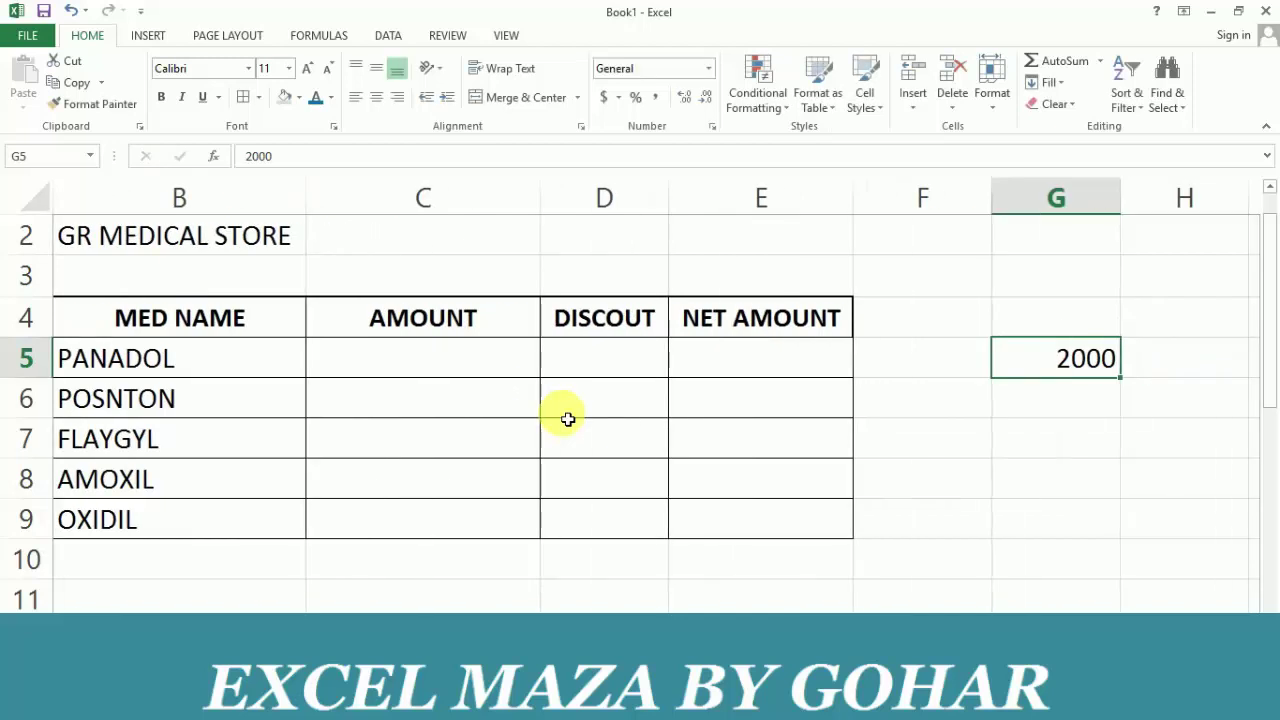
{"action": "key", "text": "F2"}
{"action": "key", "text": "Left"}
{"action": "key", "text": "Left"}
{"action": "key", "text": "Left"}
{"action": "key", "text": "Left"}
{"action": "type", "text": ">"}
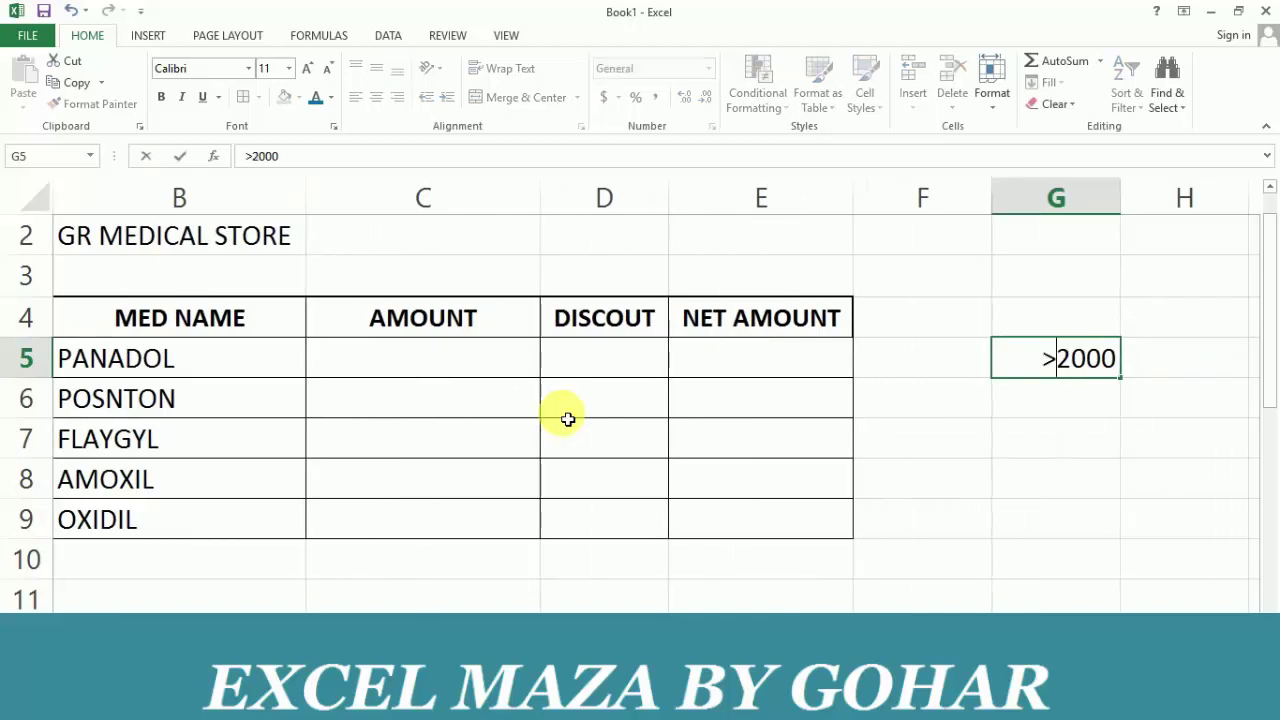
{"action": "key", "text": "Return"}
{"action": "key", "text": "ctrl+s"}
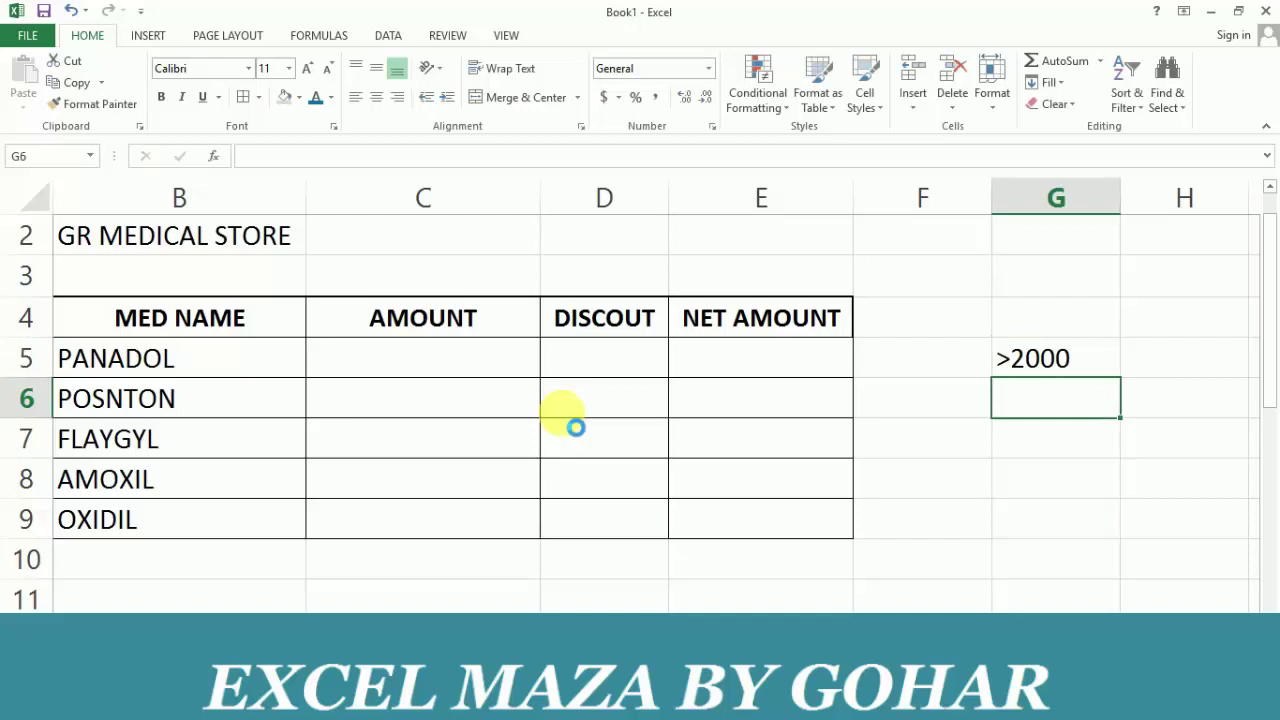
{"action": "key", "text": "Escape"}
- Add the >3000 and >4000 thresholds in G6 and G7
{"action": "type", "text": ">2000"}
{"action": "key", "text": "F2"}
{"action": "key", "text": "Left"}
{"action": "key", "text": "Left"}
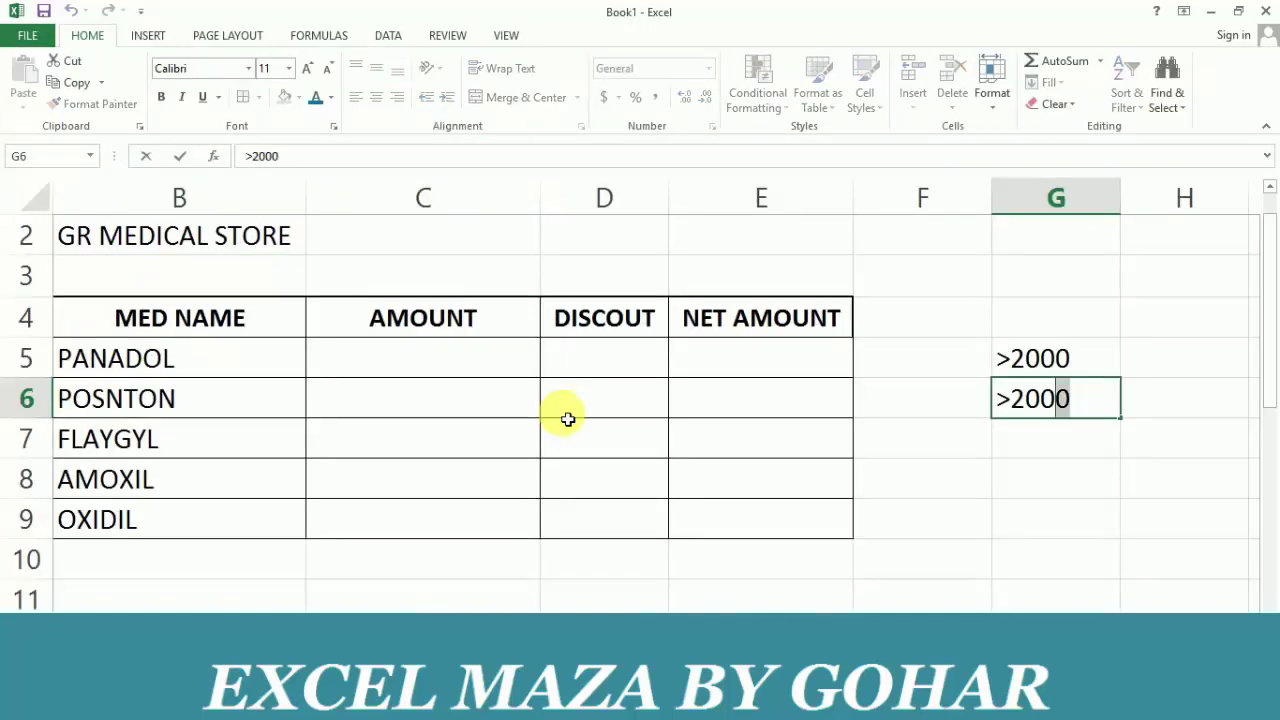
{"action": "key", "text": "Left"}
{"action": "key", "text": "Left"}
{"action": "key", "text": "shift+Right"}
{"action": "type", "text": "3"}
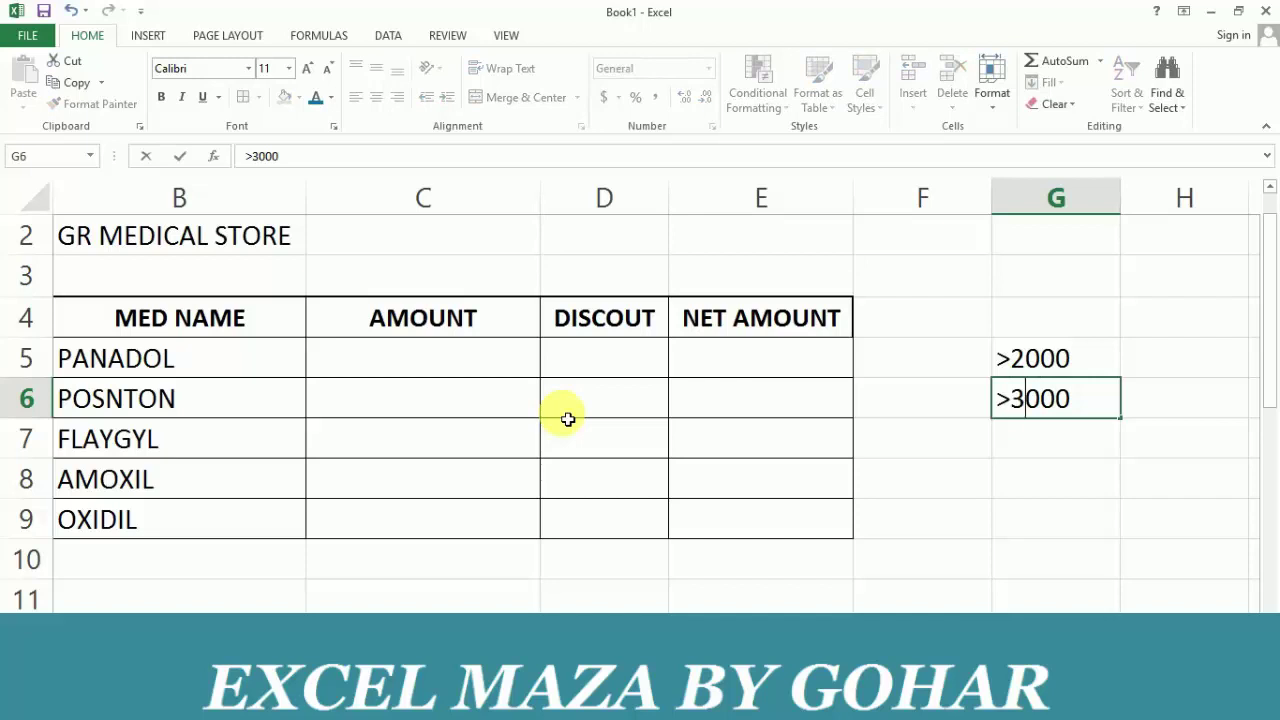
{"action": "key", "text": "Return"}
{"action": "key", "text": "ctrl+d"}
{"action": "key", "text": "F2"}
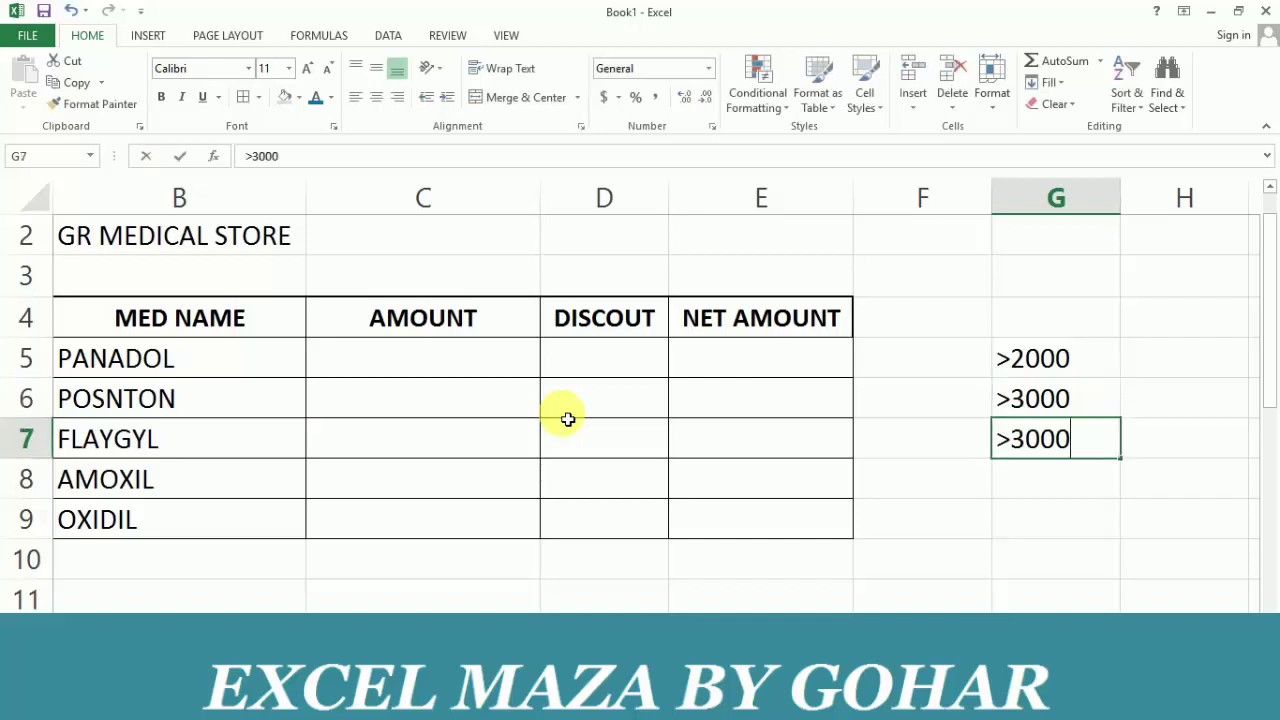
{"action": "key", "text": "Left"}
{"action": "key", "text": "Left"}
{"action": "key", "text": "Left"}
{"action": "key", "text": "shift+Left"}
{"action": "type", "text": "4"}
{"action": "key", "text": "Return"}
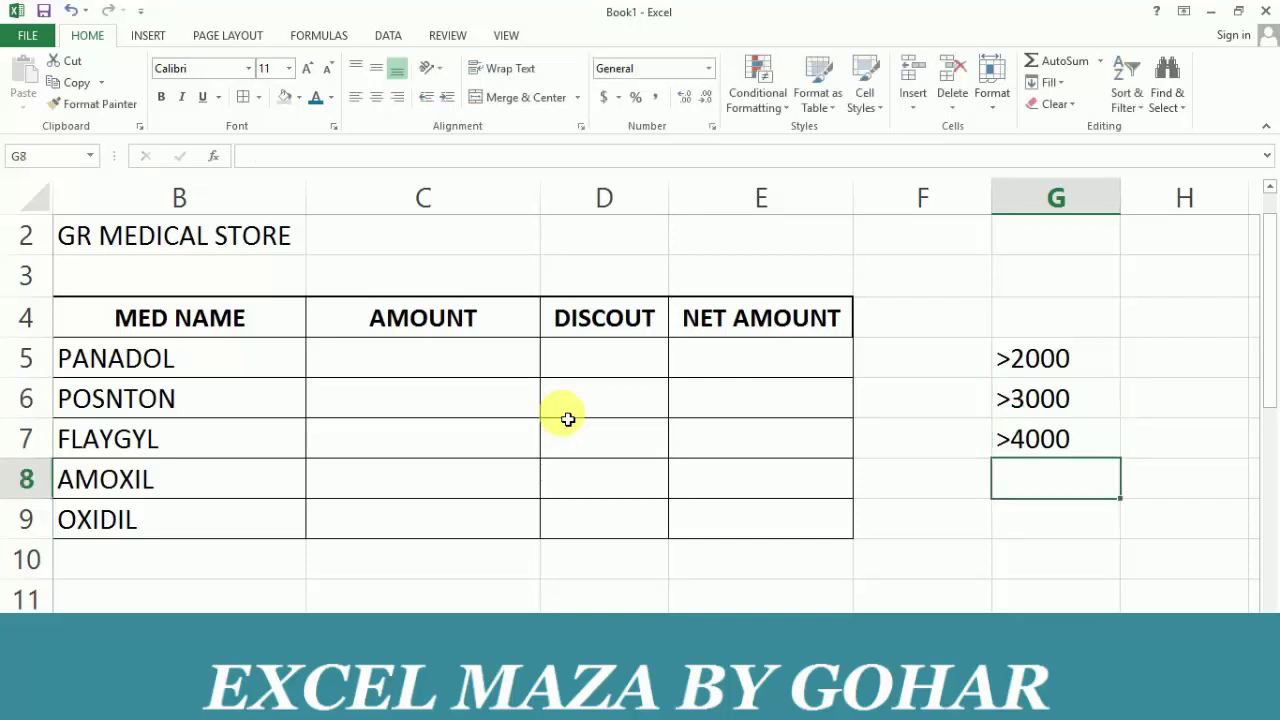
- Copy the threshold down into G8 and change it to >5000
{"action": "key", "text": "ctrl+d"}
{"action": "key", "text": "F2"}
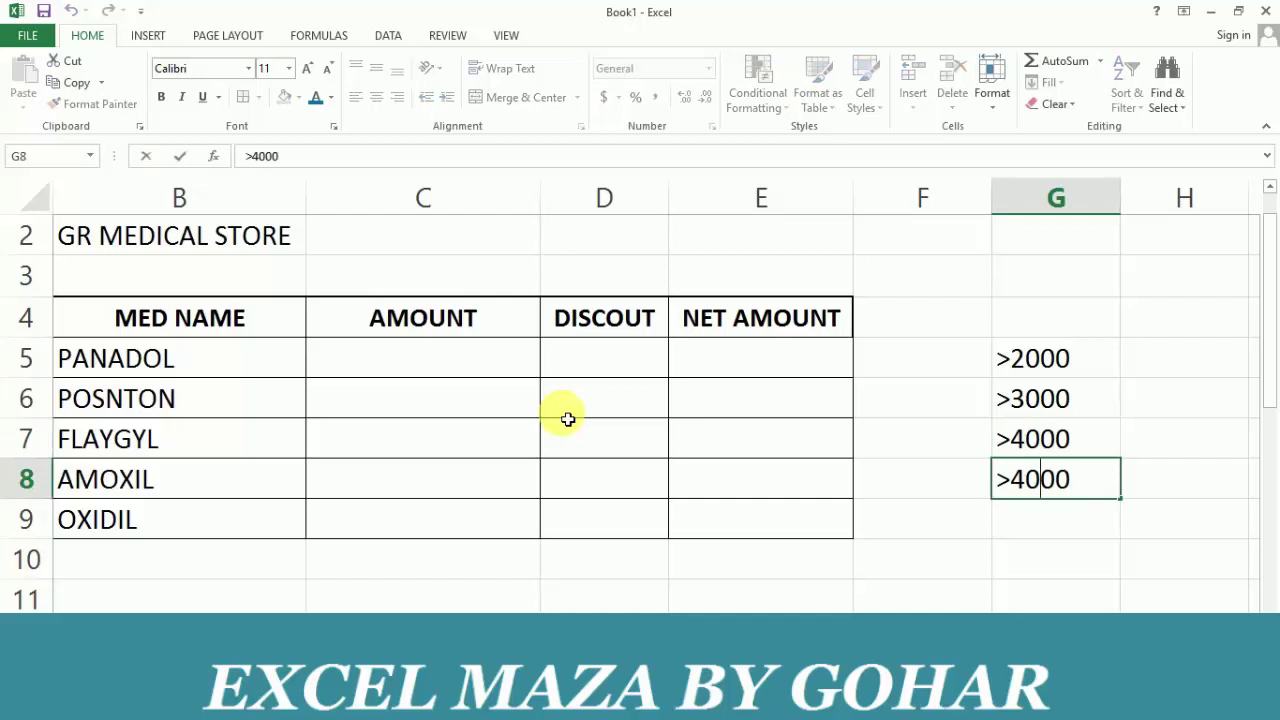
{"action": "key", "text": "Left"}
{"action": "key", "text": "Left"}
{"action": "key", "text": "Left"}
{"action": "key", "text": "shift+Left"}
{"action": "key", "text": "Left"}
{"action": "key", "text": "shift+Right"}
{"action": "type", "text": "5"}
{"action": "key", "text": "Return"}
{"action": "key", "text": "Up"}
{"action": "key", "text": "Up"}
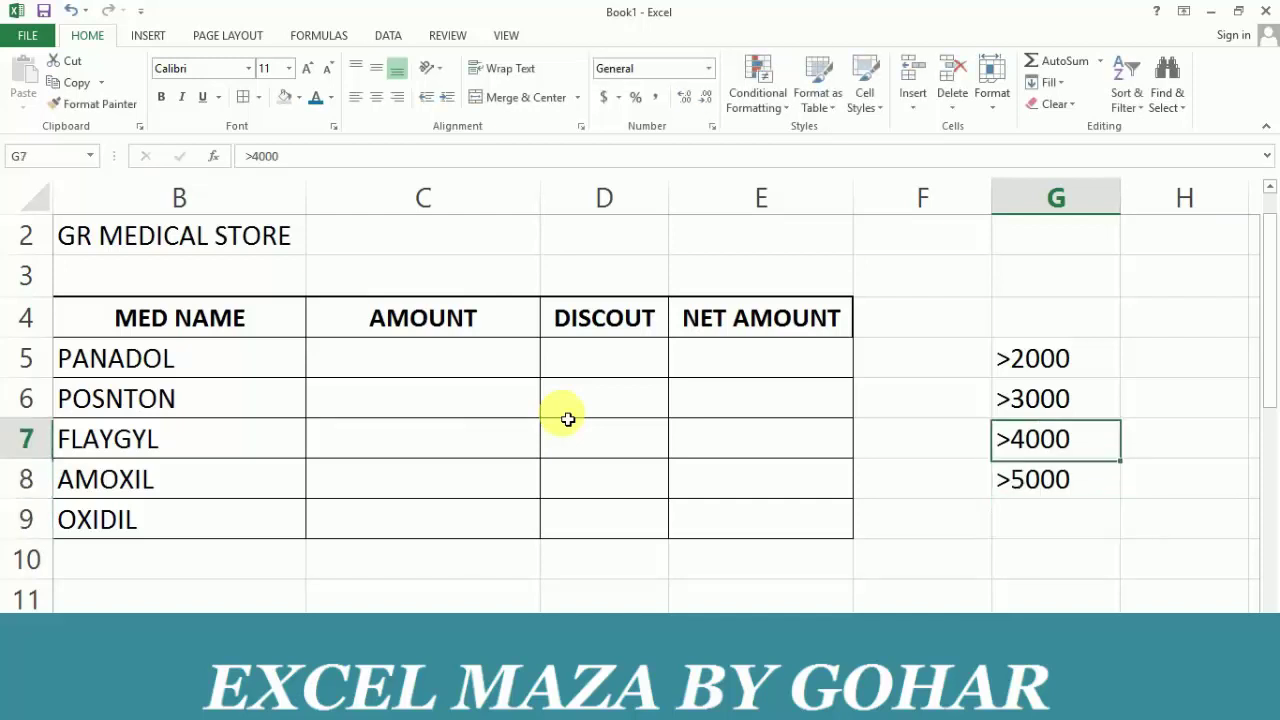
{"action": "key", "text": "Up"}
{"action": "key", "text": "Up"}
{"action": "key", "text": "Right"}
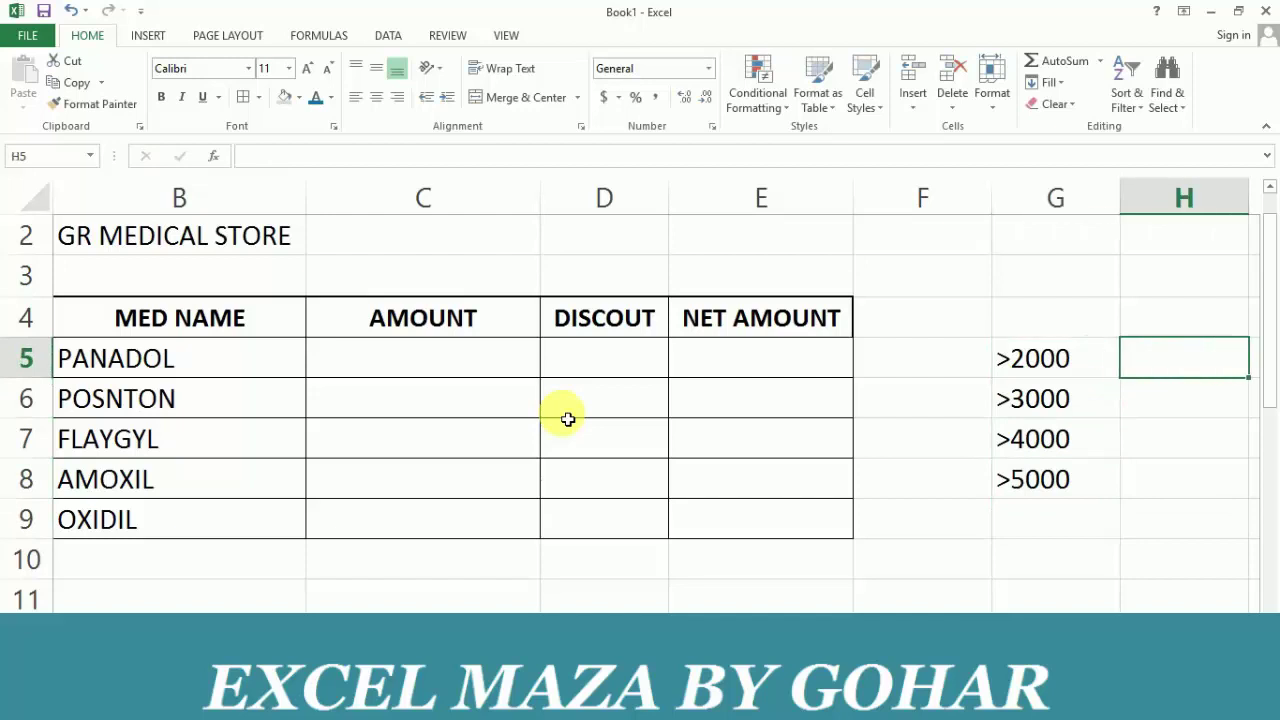
- Enter 4, 6, 8 and 10 in H5:H8 and select those four cells
{"action": "type", "text": "4"}
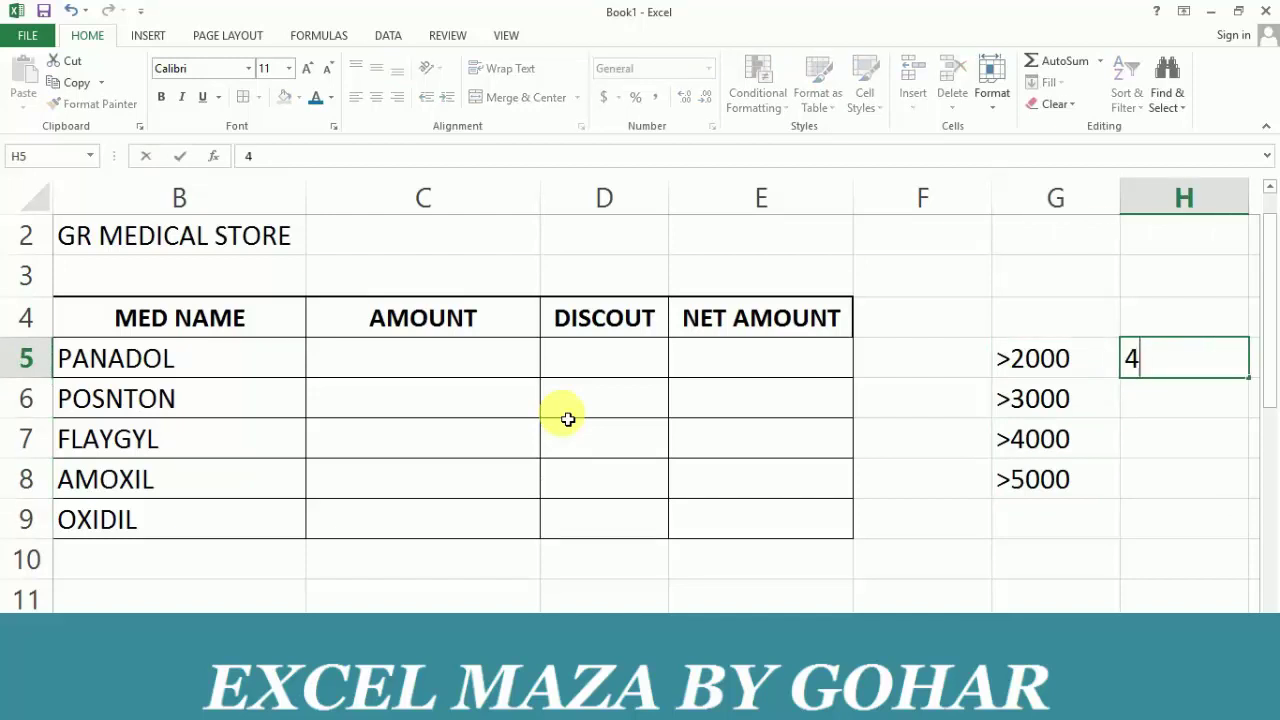
{"action": "key", "text": "Return"}
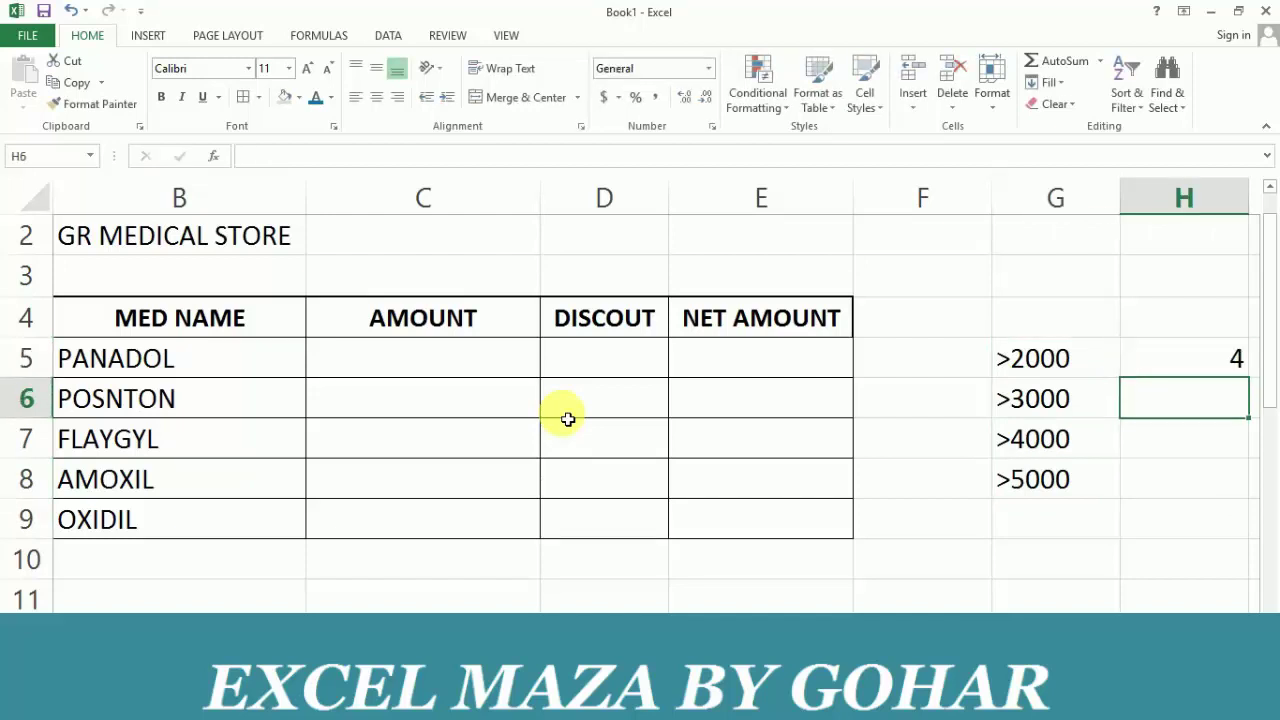
{"action": "type", "text": "6"}
{"action": "key", "text": "Return"}
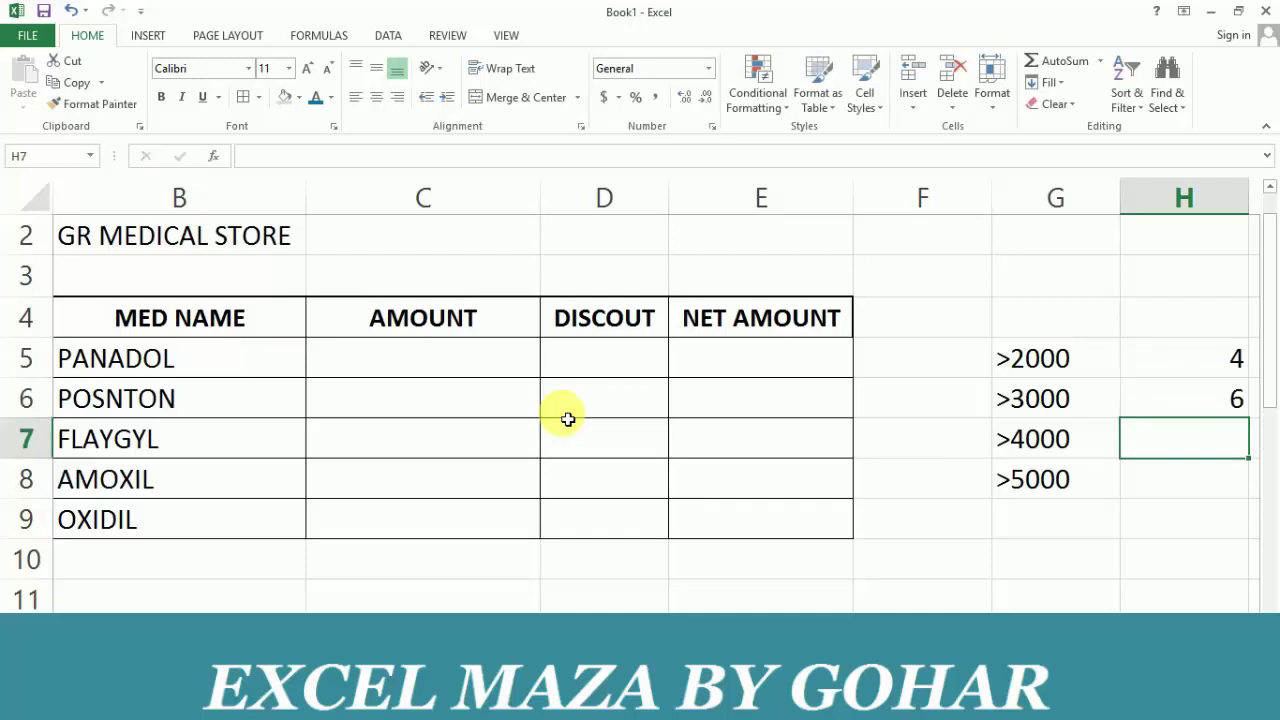
{"action": "type", "text": "8"}
{"action": "key", "text": "Return"}
{"action": "type", "text": "1"}
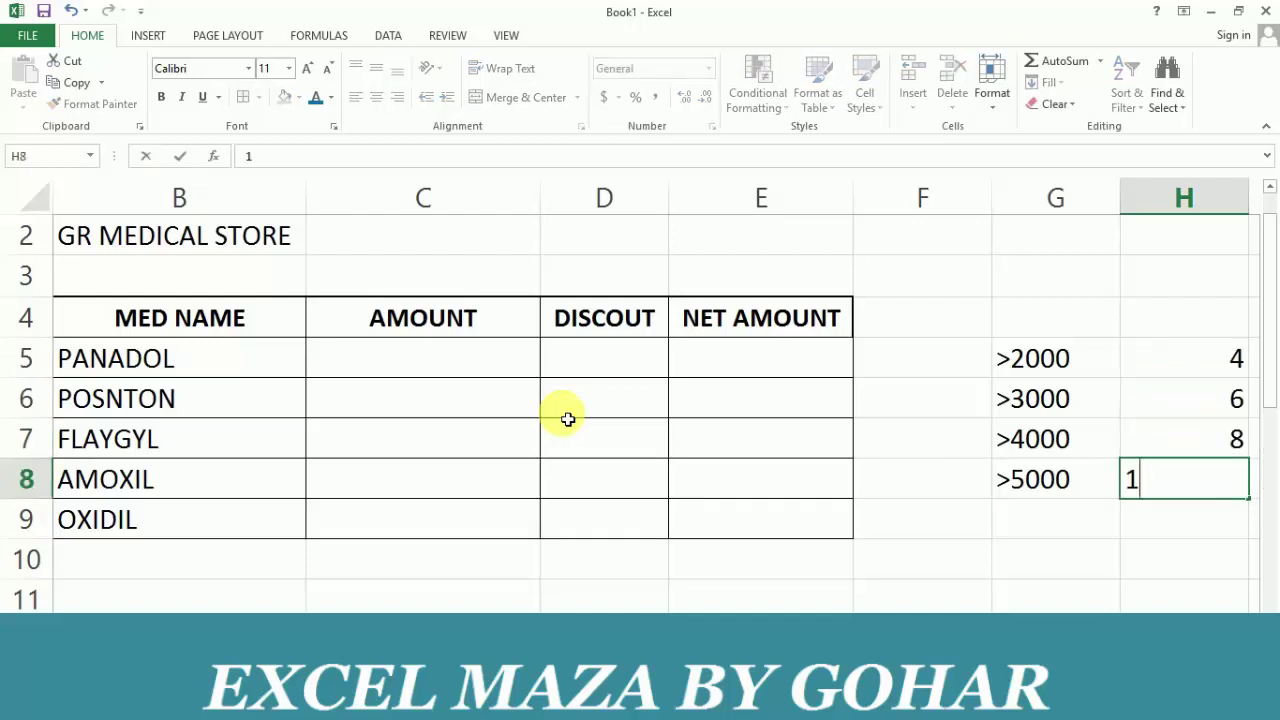
{"action": "type", "text": "0"}
{"action": "key", "text": "Up"}
{"action": "key", "text": "Up"}
{"action": "key", "text": "Up"}
{"action": "key", "text": "Up"}
{"action": "key", "text": "Down"}
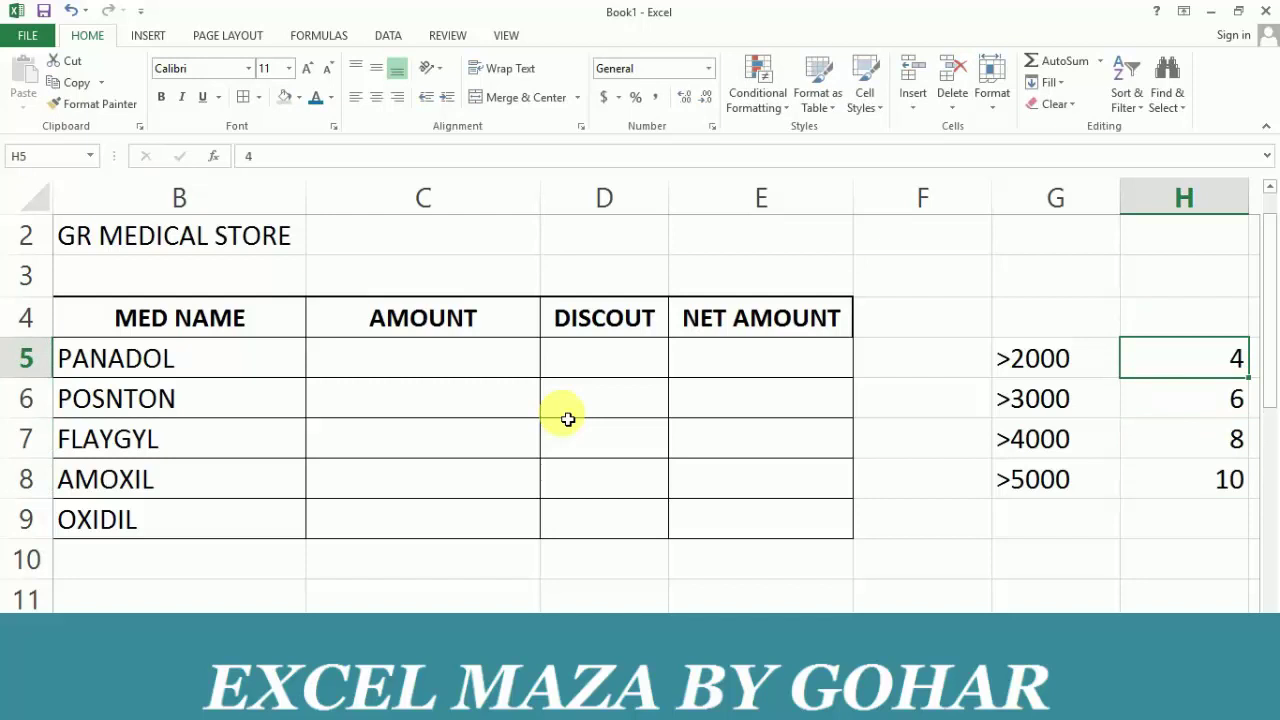
{"action": "key", "text": "shift+Down"}
{"action": "key", "text": "shift+Down"}
{"action": "key", "text": "shift+Down"}
- Apply Percent Style to the rate cells H5:H8
{"action": "scroll", "coordinate": [567, 419], "scroll_direction": "down", "scroll_amount": 1}
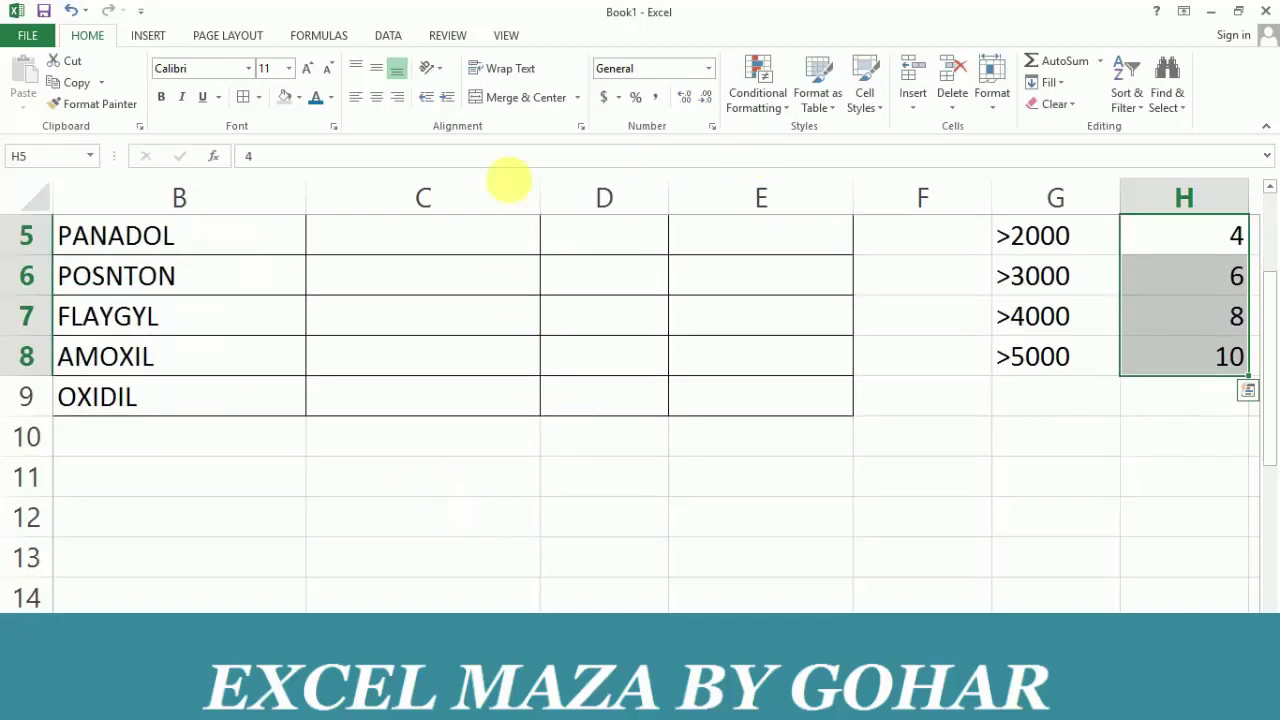
{"action": "left_click", "coordinate": [637, 97]}
{"action": "key", "text": "Up"}
{"action": "key", "text": "Up"}
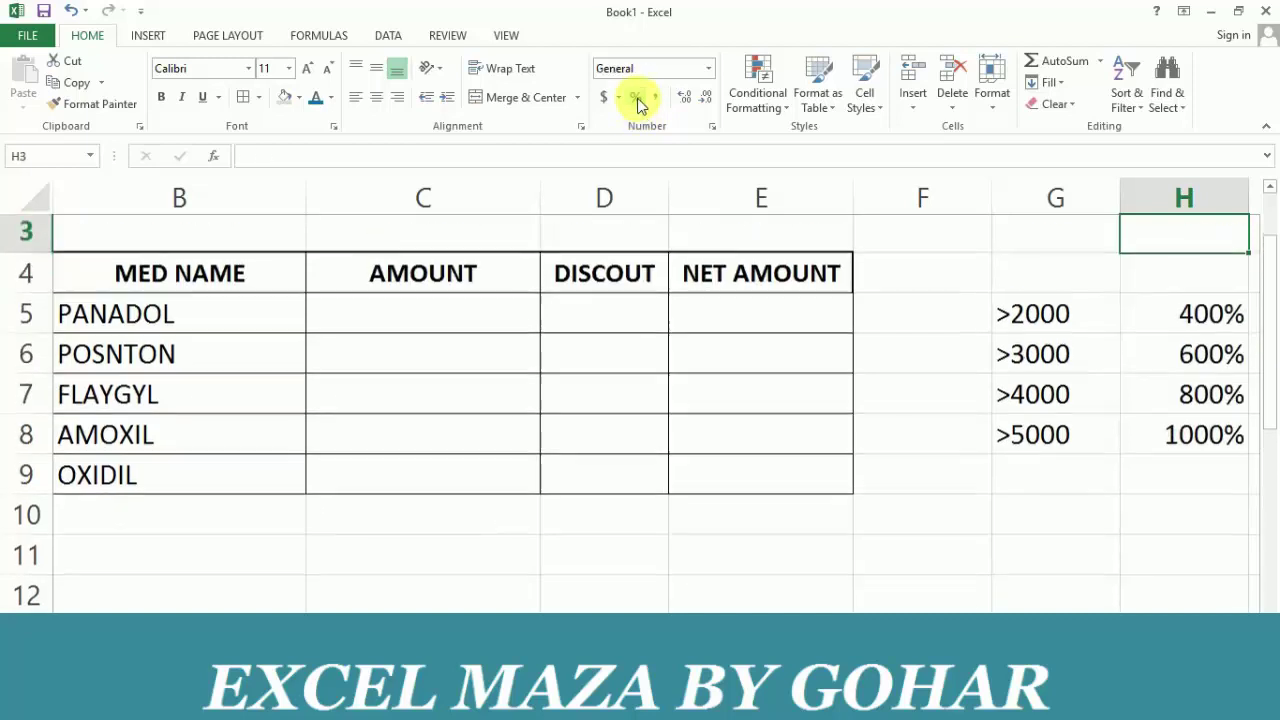
{"action": "key", "text": "Up"}
{"action": "key", "text": "Down"}
{"action": "key", "text": "Down"}
{"action": "key", "text": "Down"}
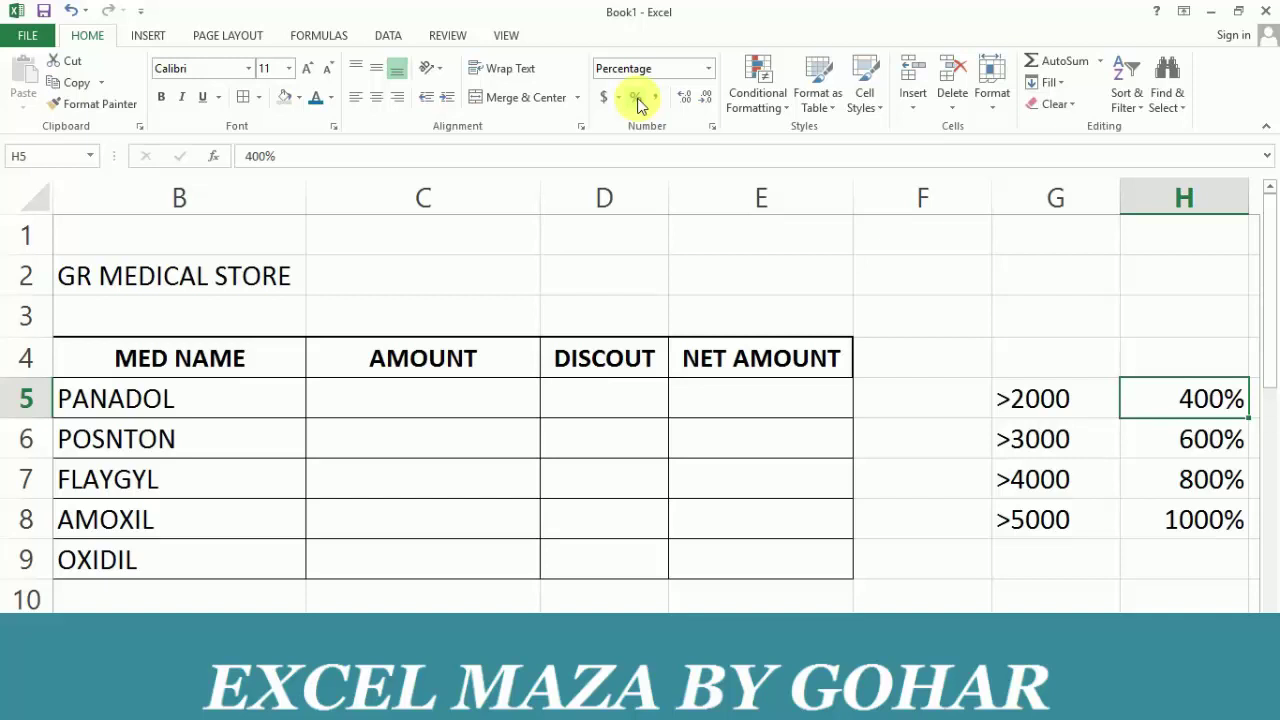
- Retype the first two rates so they read 4% and 6%
{"action": "type", "text": "4"}
{"action": "key", "text": "Return"}
{"action": "type", "text": "4"}
{"action": "key", "text": "Return"}
{"action": "type", "text": "4 4"}
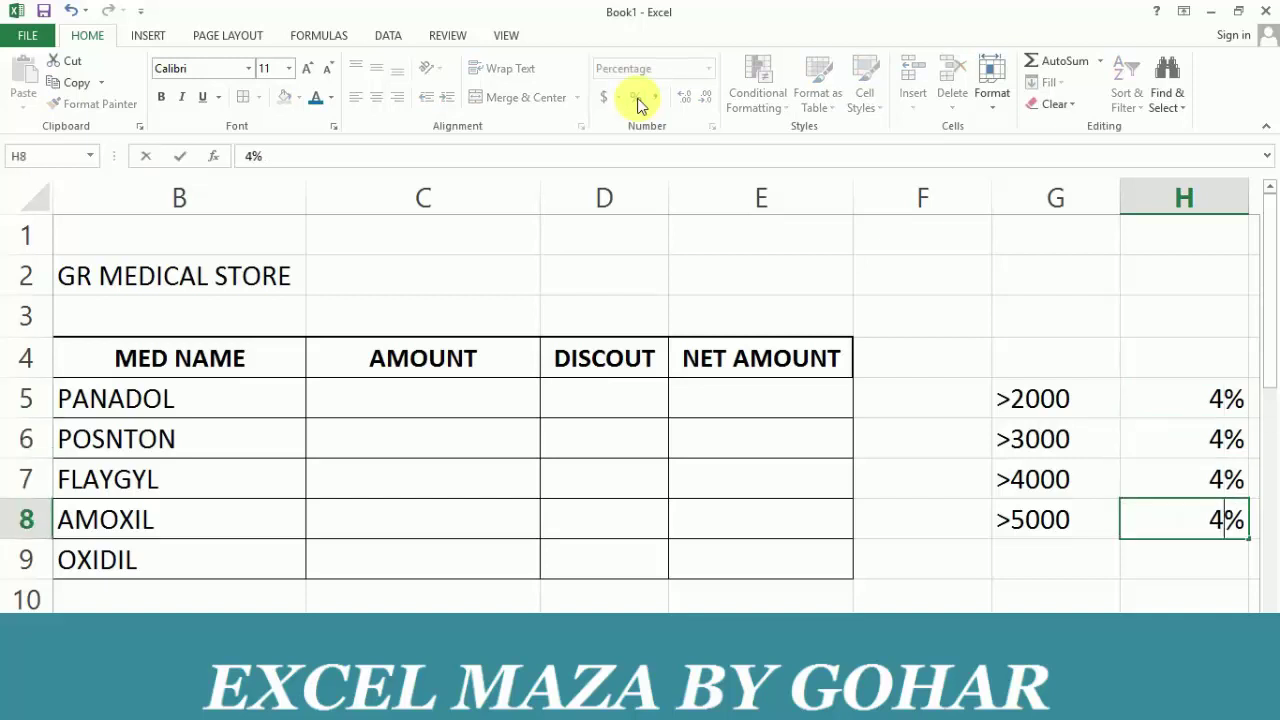
{"action": "key", "text": "Up"}
{"action": "key", "text": "Up"}
{"action": "type", "text": "6"}
{"action": "key", "text": "Return"}
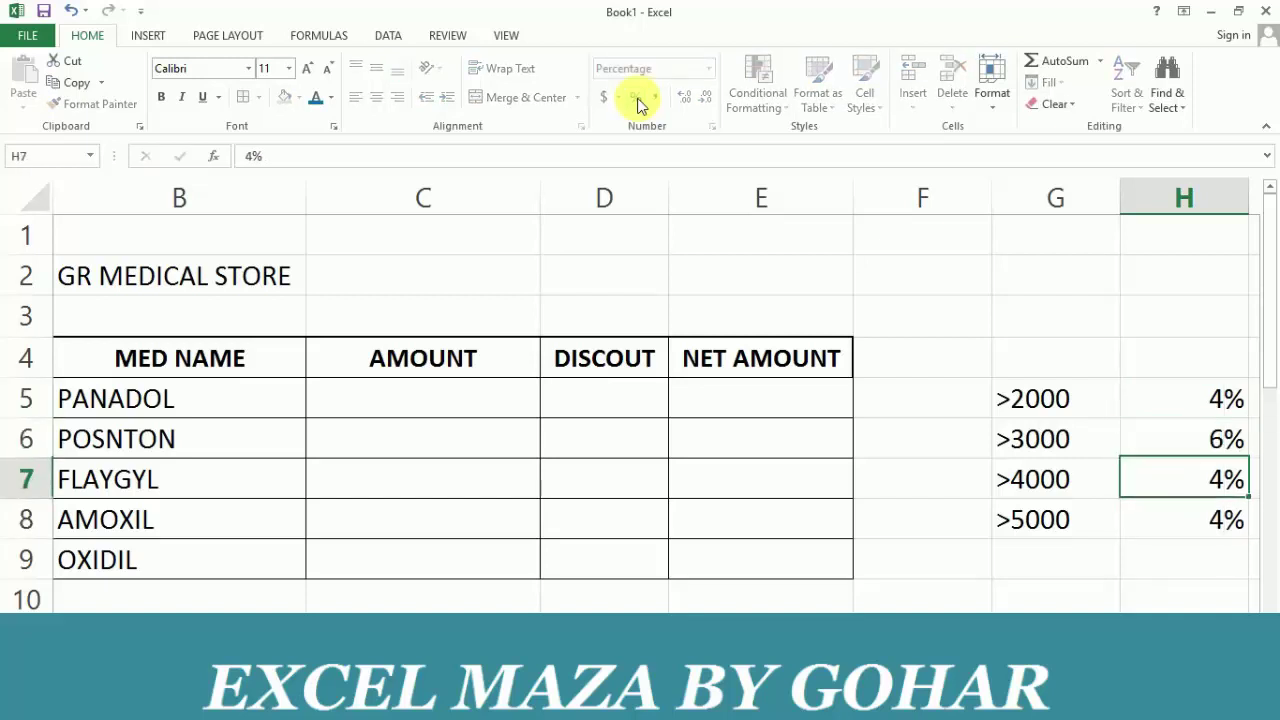
- Retype the last two rates as 8% and 10%, correcting a mistyped 3
{"action": "type", "text": "3"}
{"action": "key", "text": "BackSpace"}
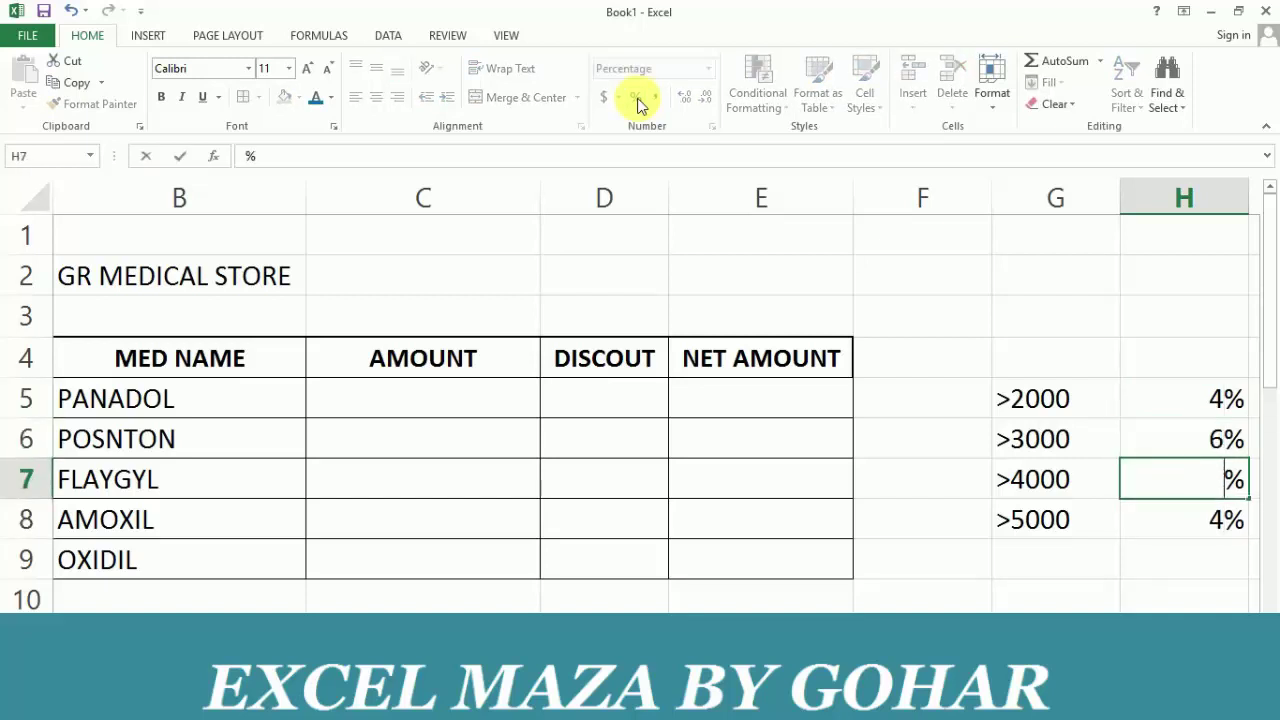
{"action": "type", "text": "8"}
{"action": "key", "text": "Return"}
{"action": "type", "text": "1"}
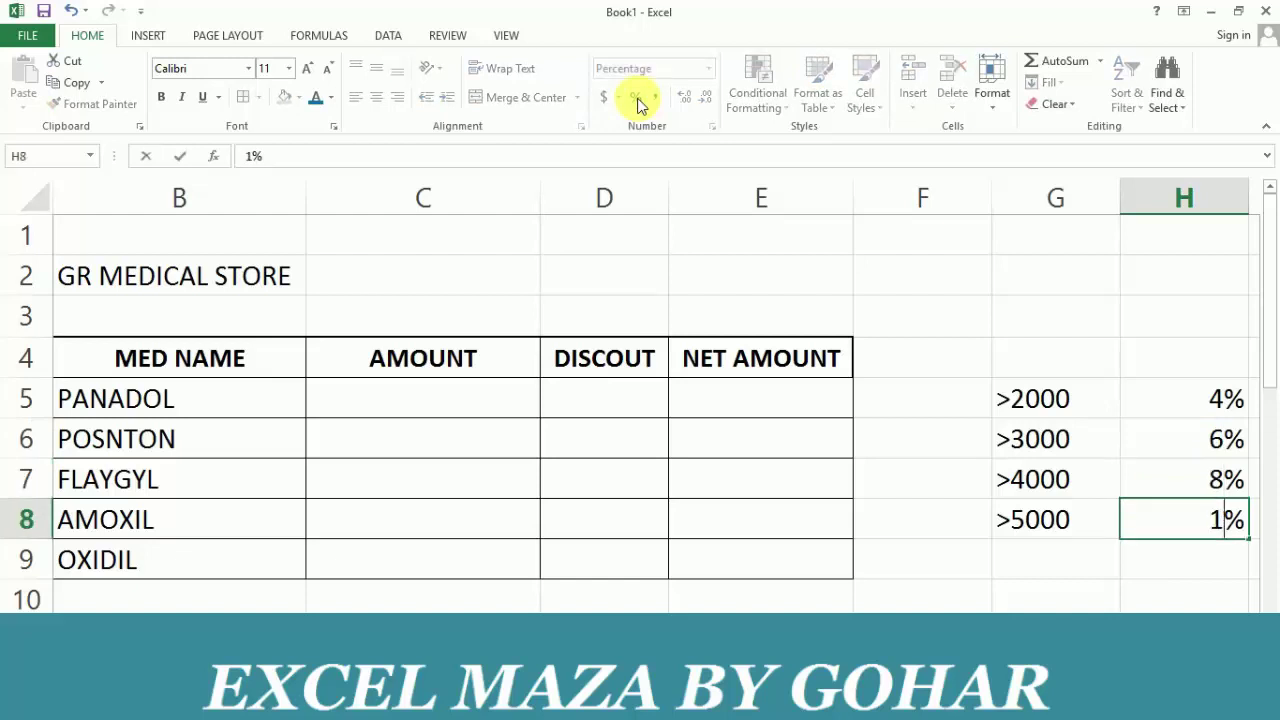
{"action": "type", "text": "0"}
{"action": "key", "text": "Up"}
{"action": "key", "text": "Up"}
{"action": "key", "text": "Up"}
{"action": "key", "text": "Down"}
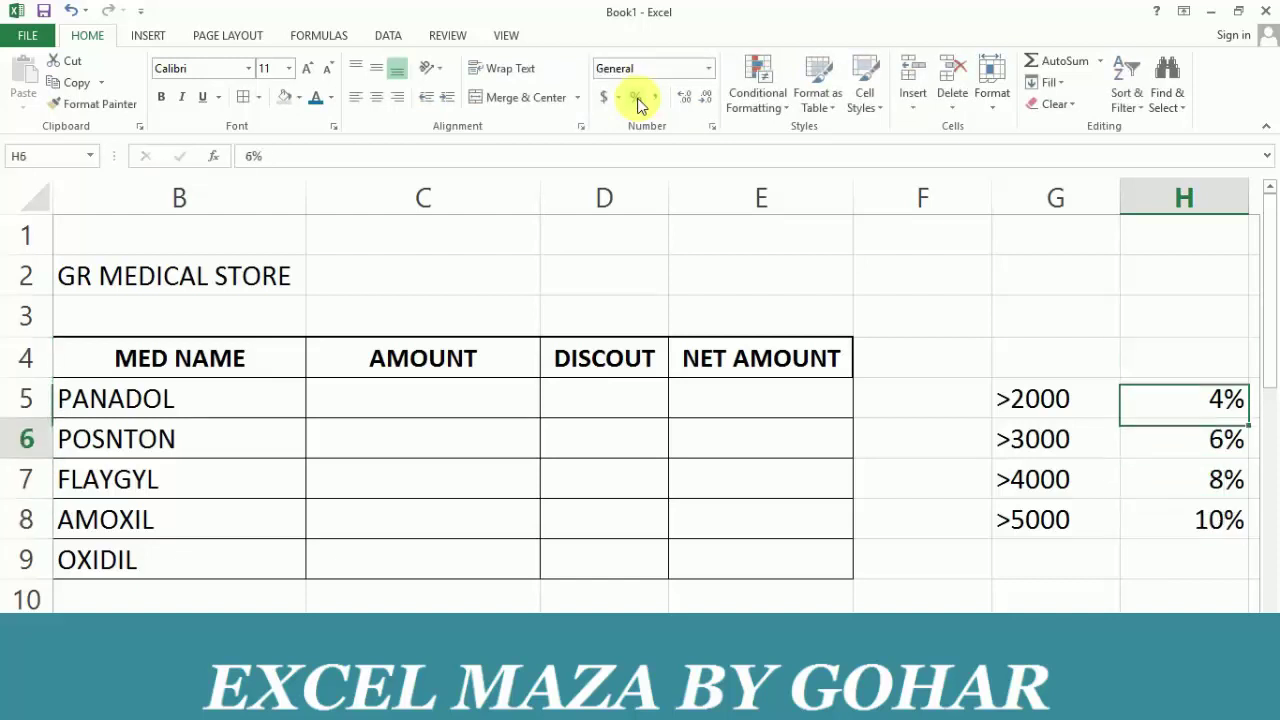
{"action": "key", "text": "Down"}
{"action": "key", "text": "Down"}
{"action": "key", "text": "Up"}
{"action": "key", "text": "Up"}
{"action": "key", "text": "Left"}
{"action": "key", "text": "Left"}
{"action": "key", "text": "Left"}
{"action": "key", "text": "Left"}
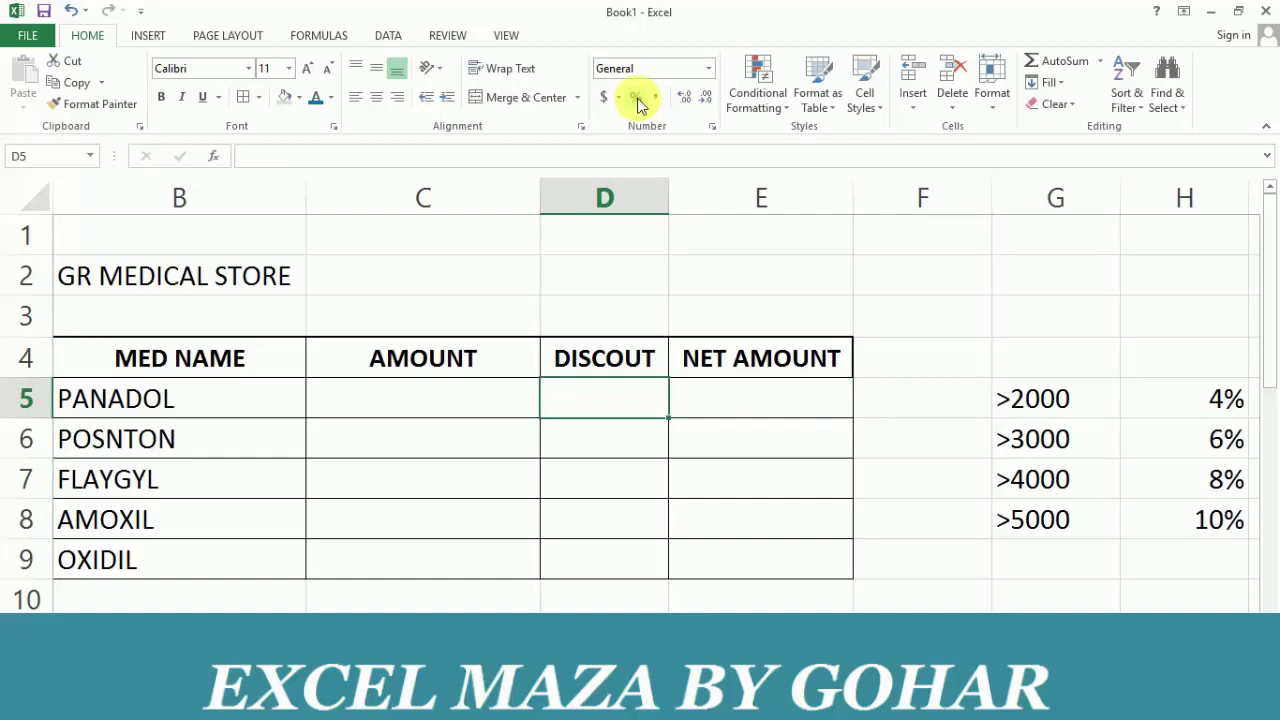
{"action": "key", "text": "Left"}
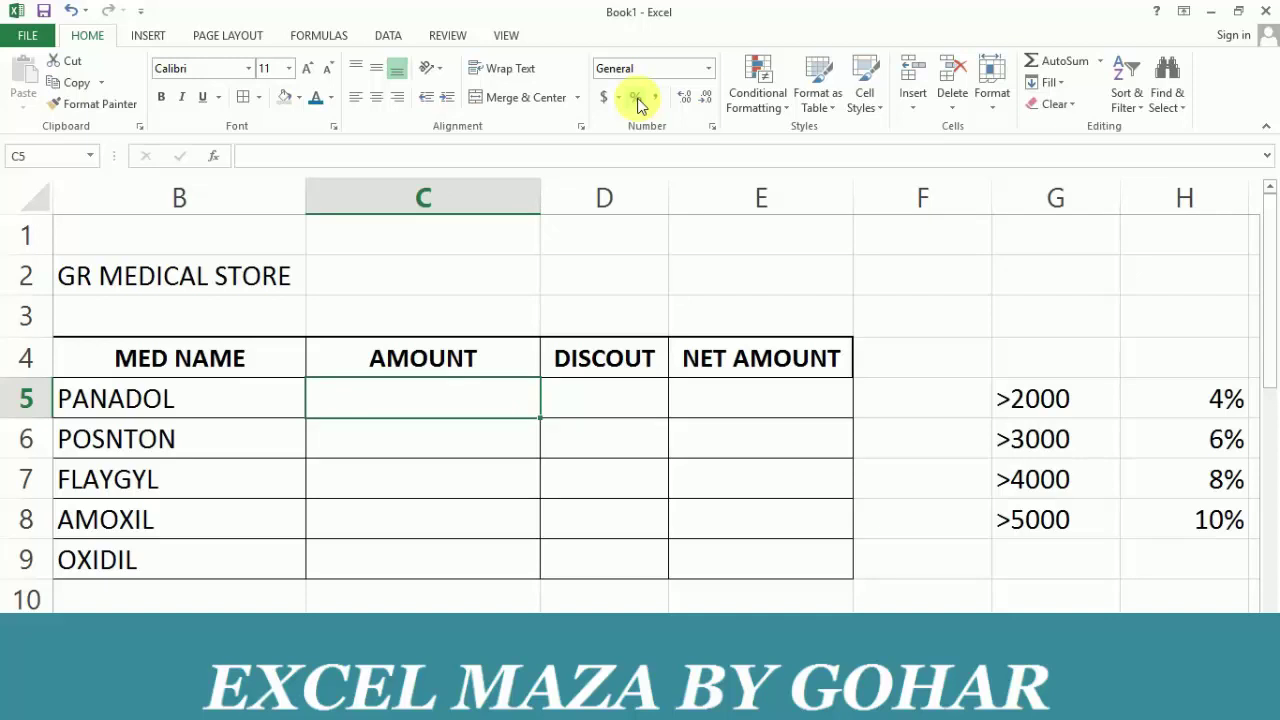
{"action": "key", "text": "Right"}
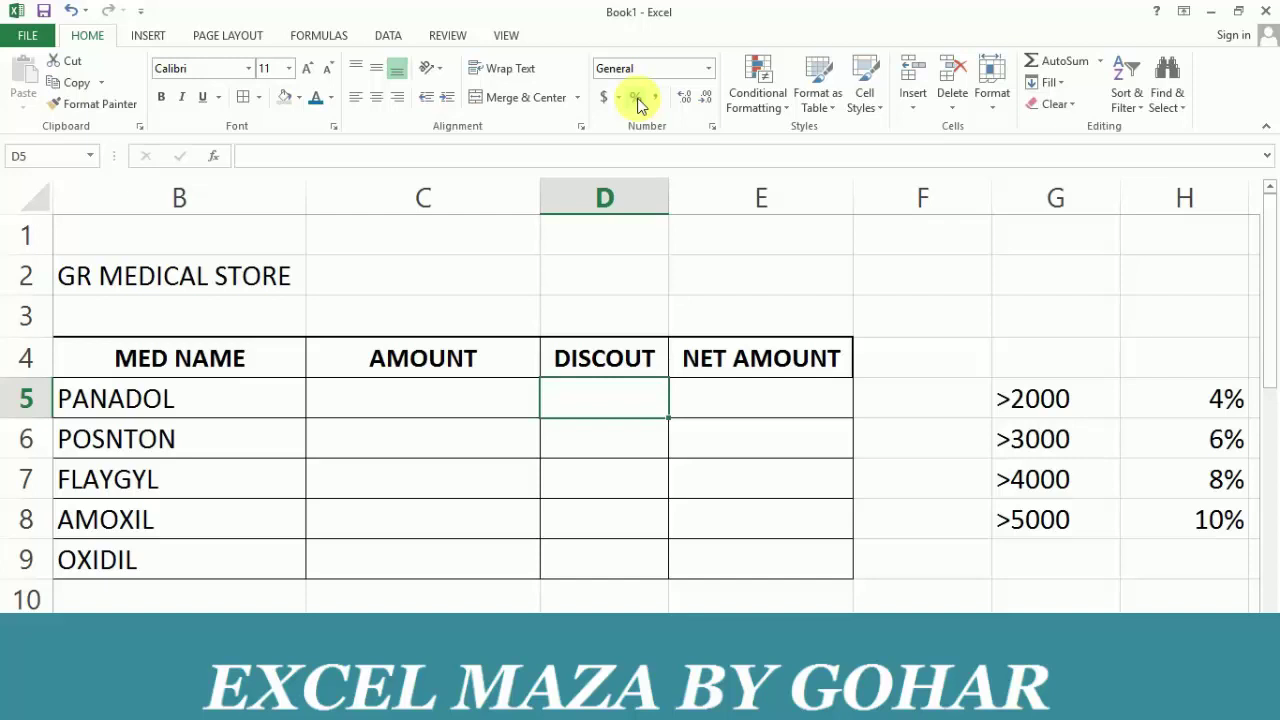
- Enter =IF(C5>5000,C5*10%,0) in D5, correcting typos along the way
{"action": "type", "text": "="}
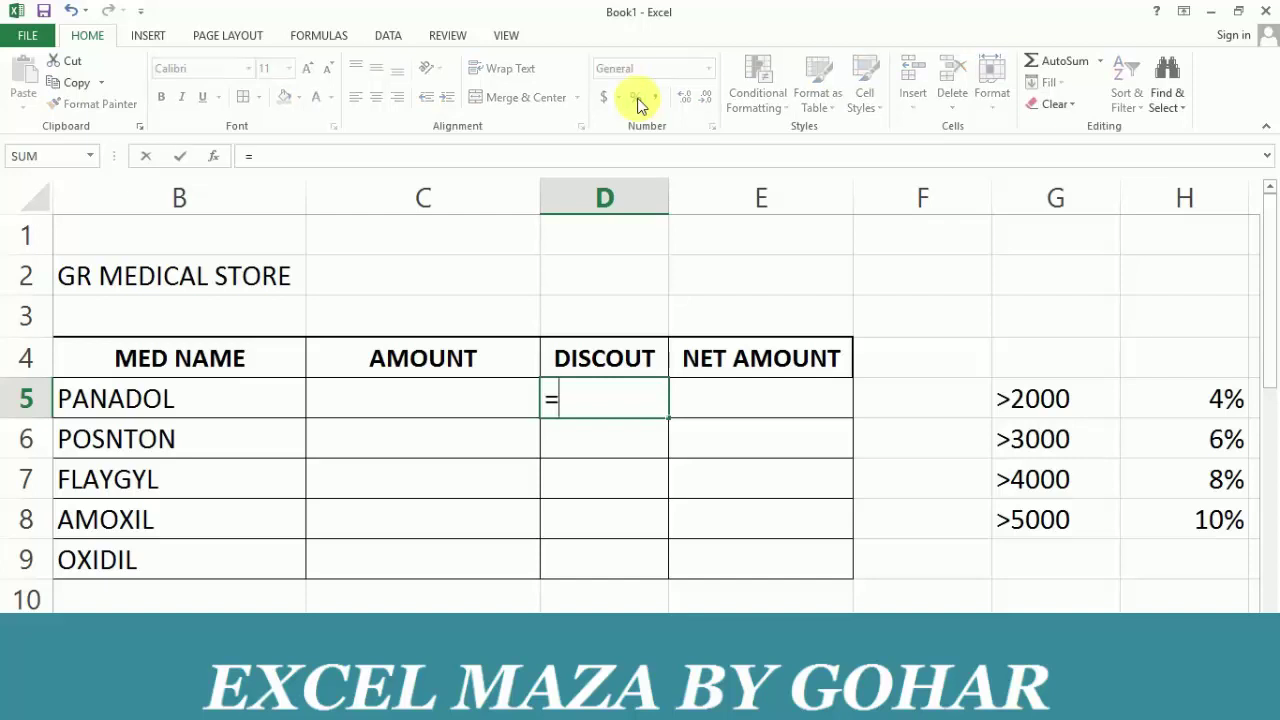
{"action": "type", "text": "IF"}
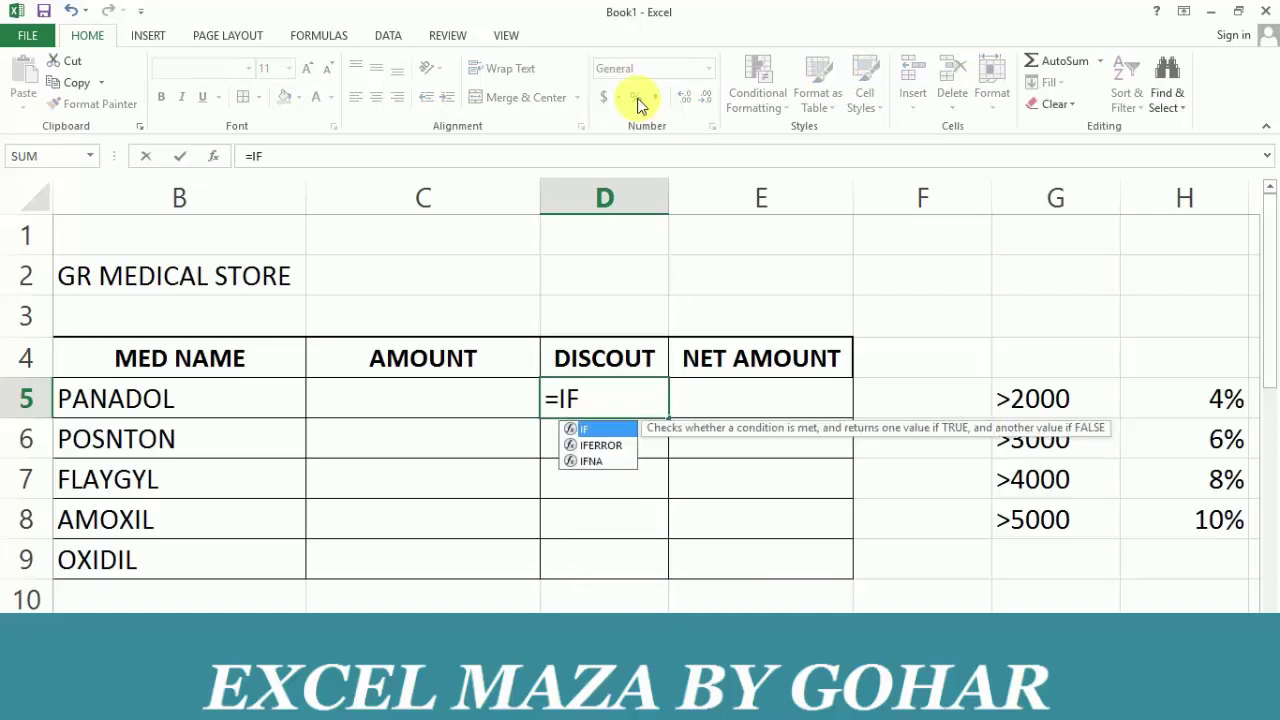
{"action": "type", "text": "("}
{"action": "key", "text": "Left"}
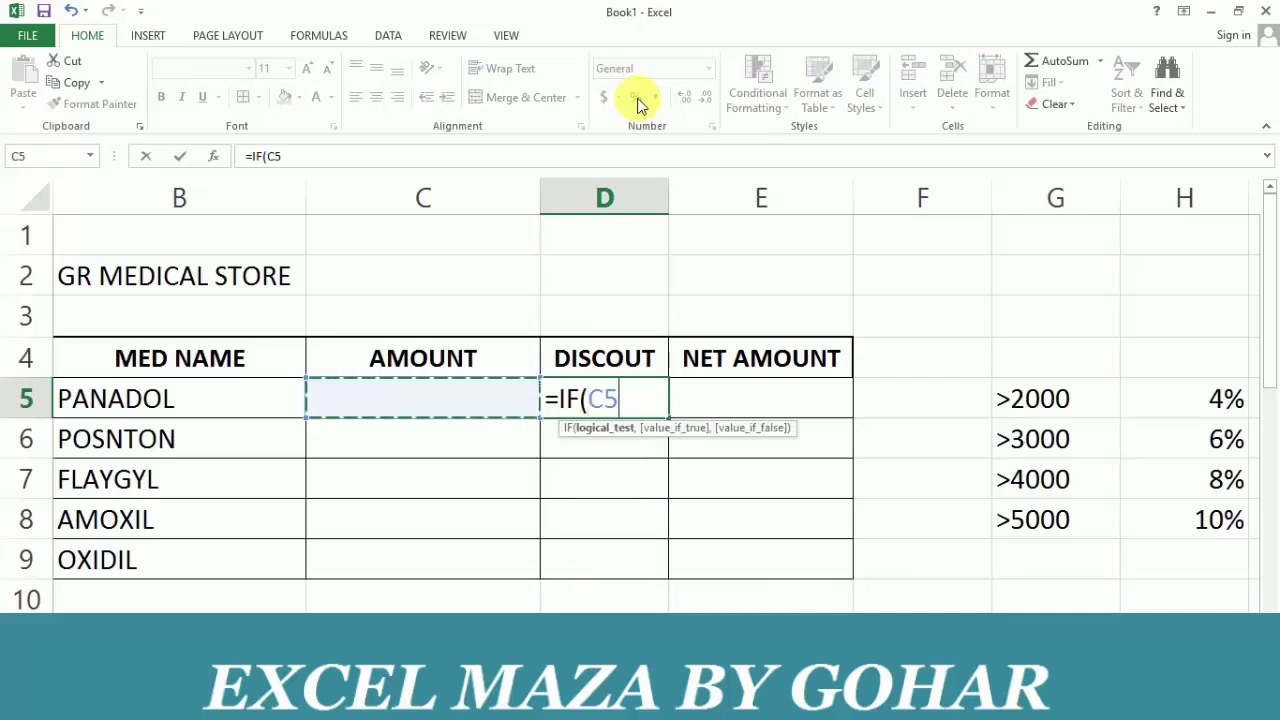
{"action": "key", "text": "shift+Right"}
{"action": "key", "text": "shift+Left"}
{"action": "key", "text": "BackSpace"}
{"action": "key", "text": "BackSpace"}
{"action": "key", "text": "BackSpace"}
{"action": "type", "text": ">"}
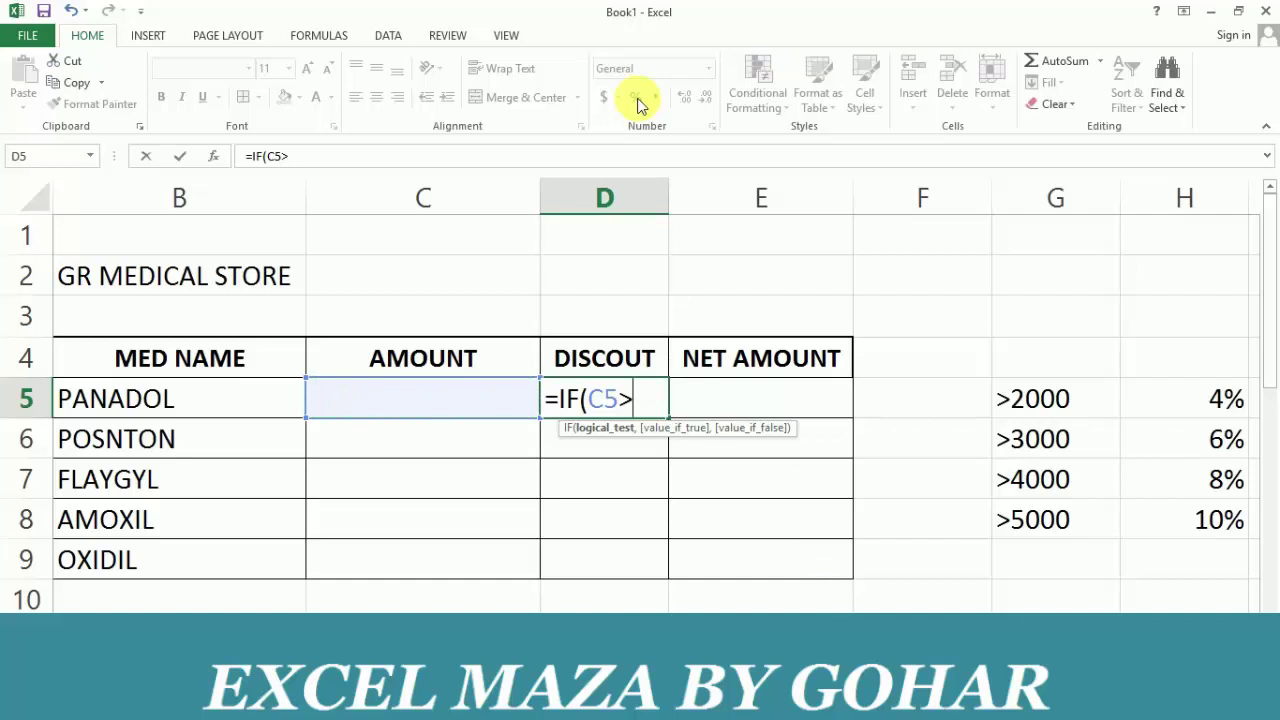
{"action": "type", "text": "50"}
{"action": "type", "text": "00,"}
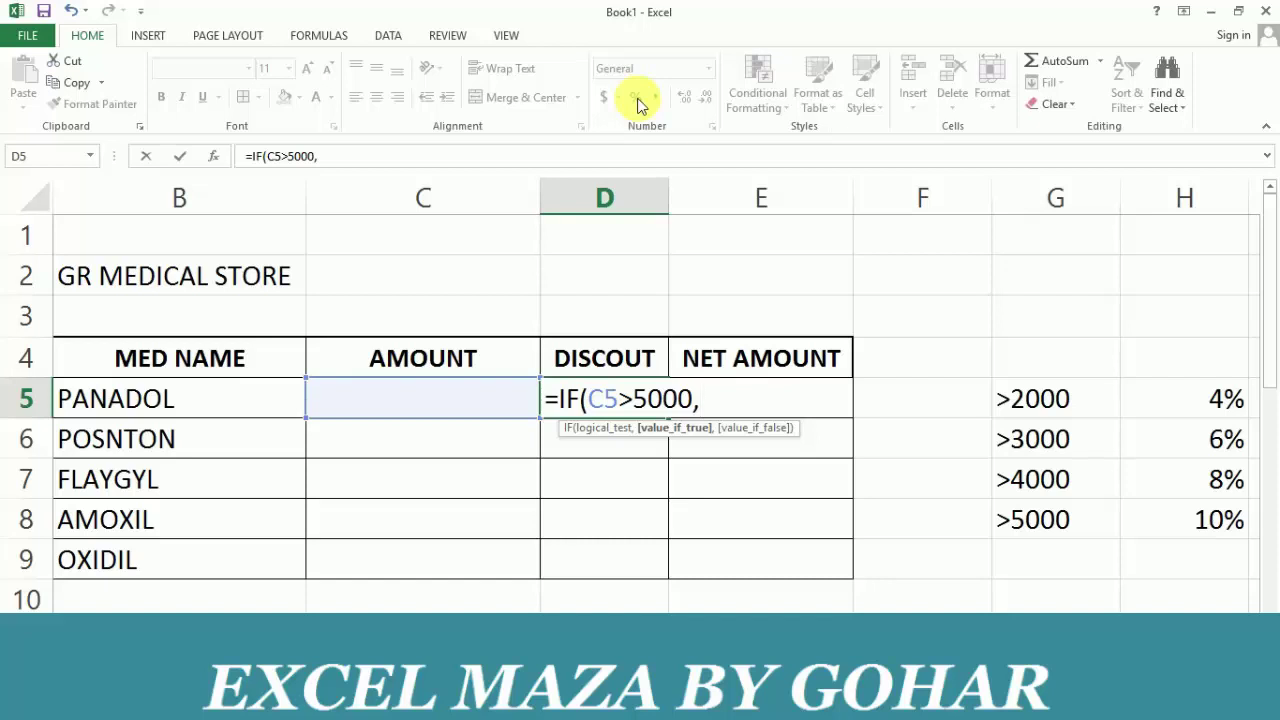
{"action": "type", "text": "C510"}
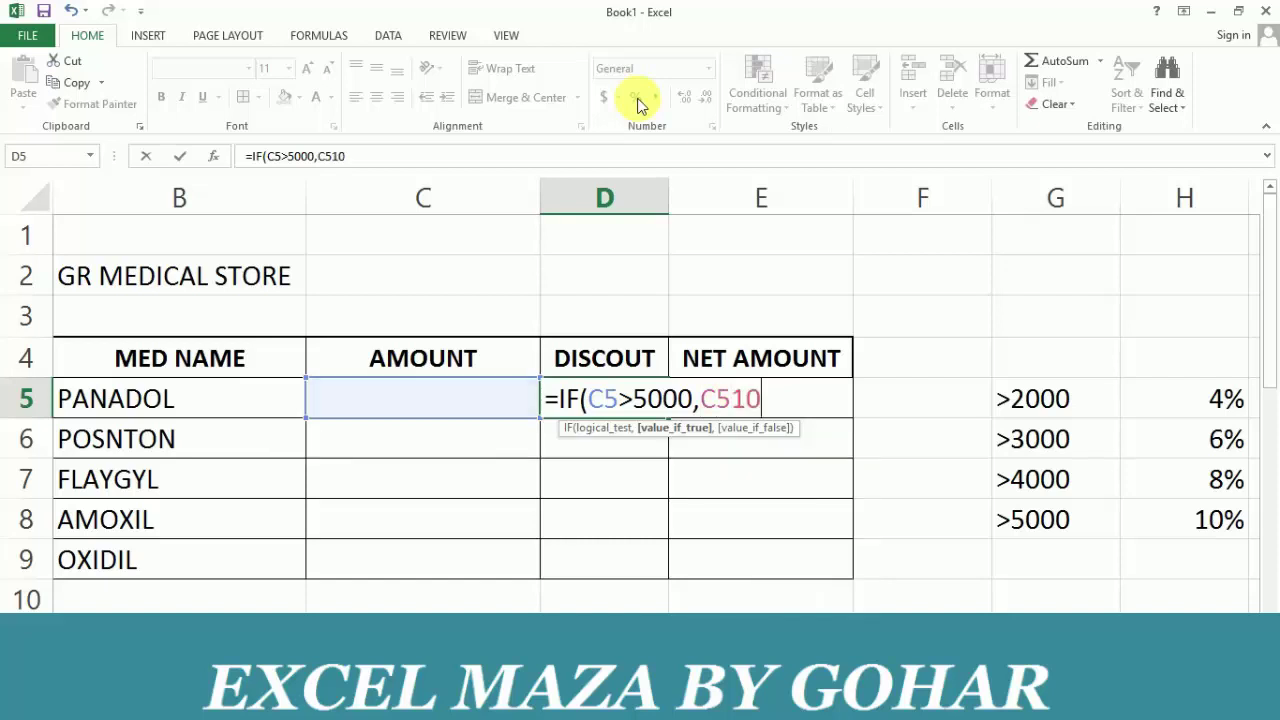
{"action": "key", "text": "BackSpace"}
{"action": "key", "text": "BackSpace"}
{"action": "key", "text": "BackSpace"}
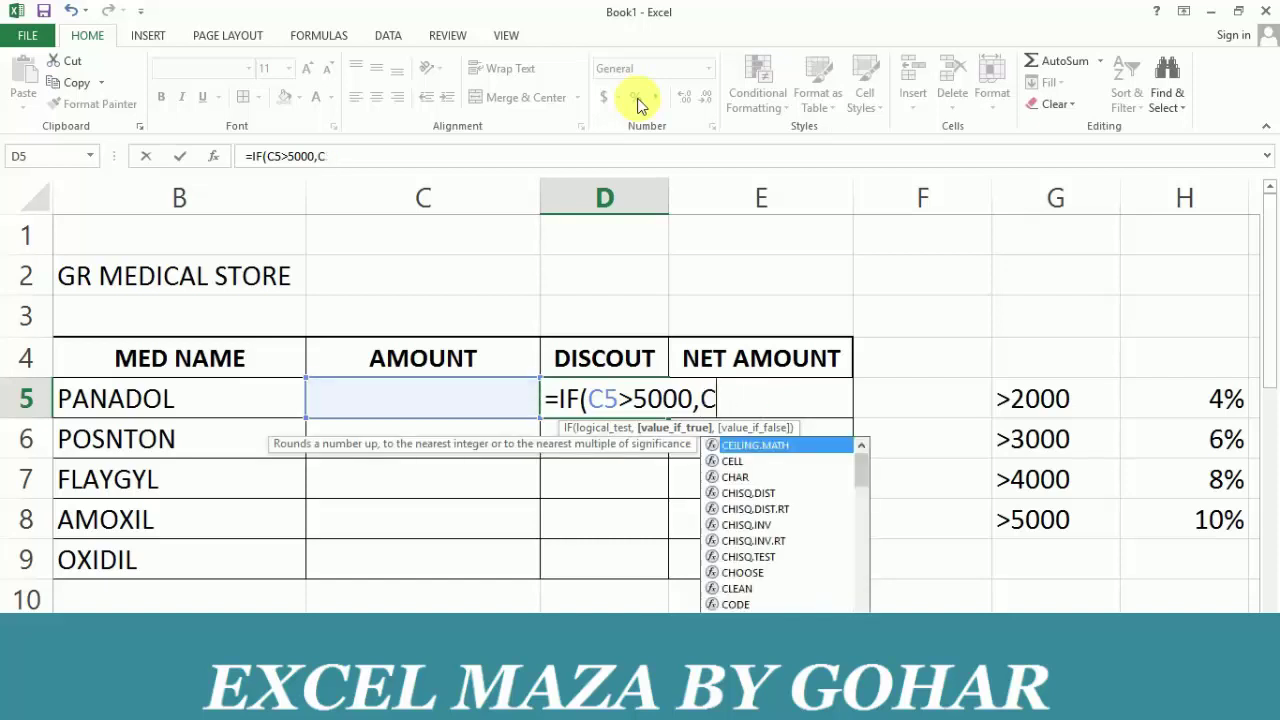
{"action": "type", "text": "5*"}
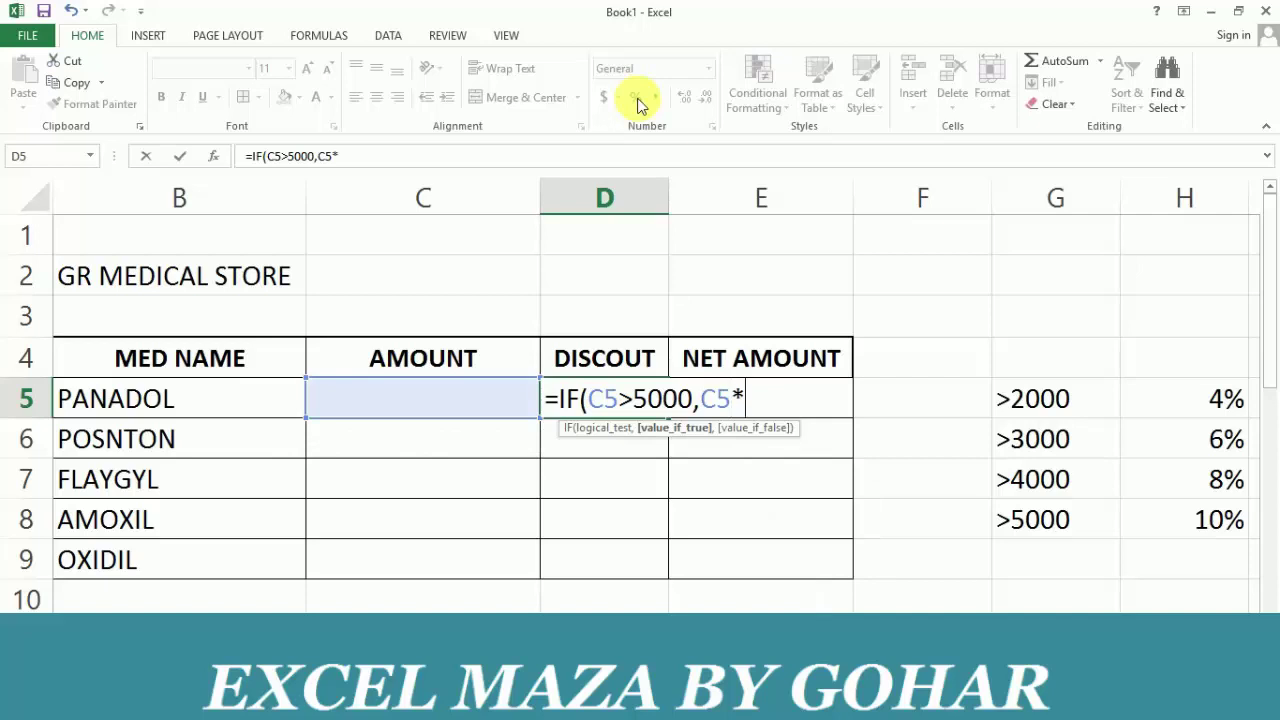
{"action": "type", "text": "105"}
{"action": "key", "text": "BackSpace"}
{"action": "type", "text": "%"}
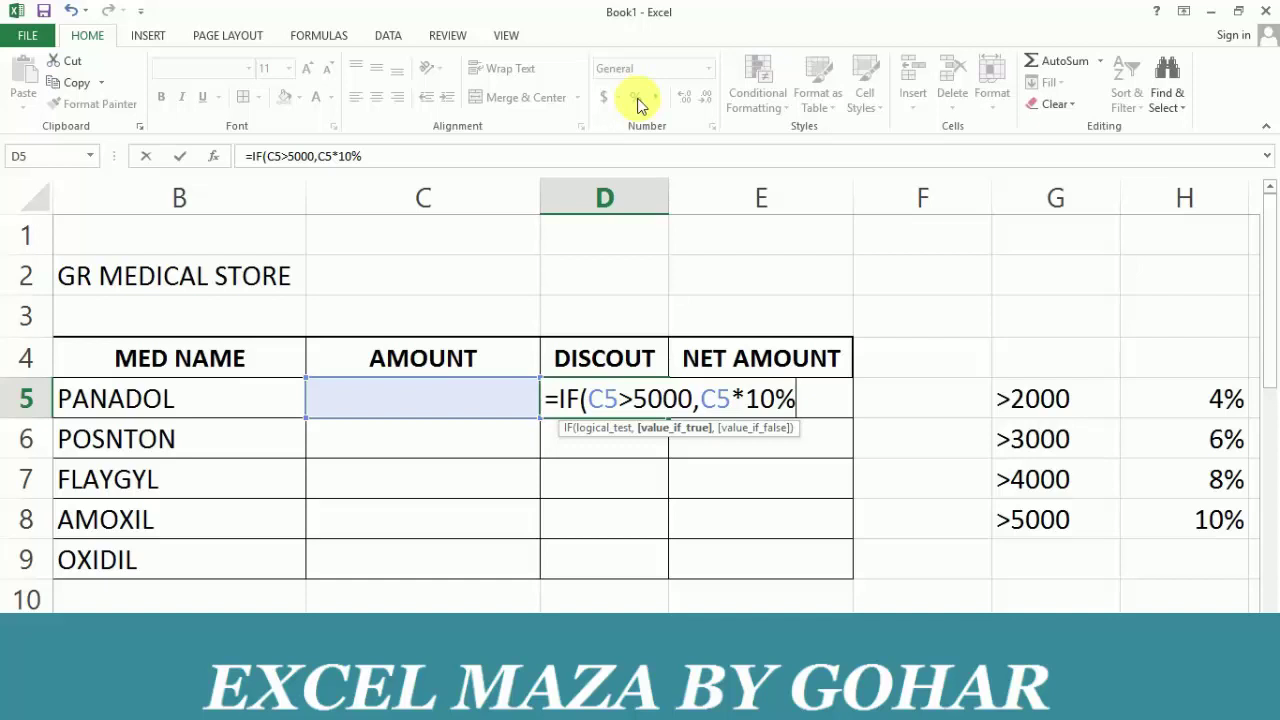
{"action": "type", "text": ",0"}
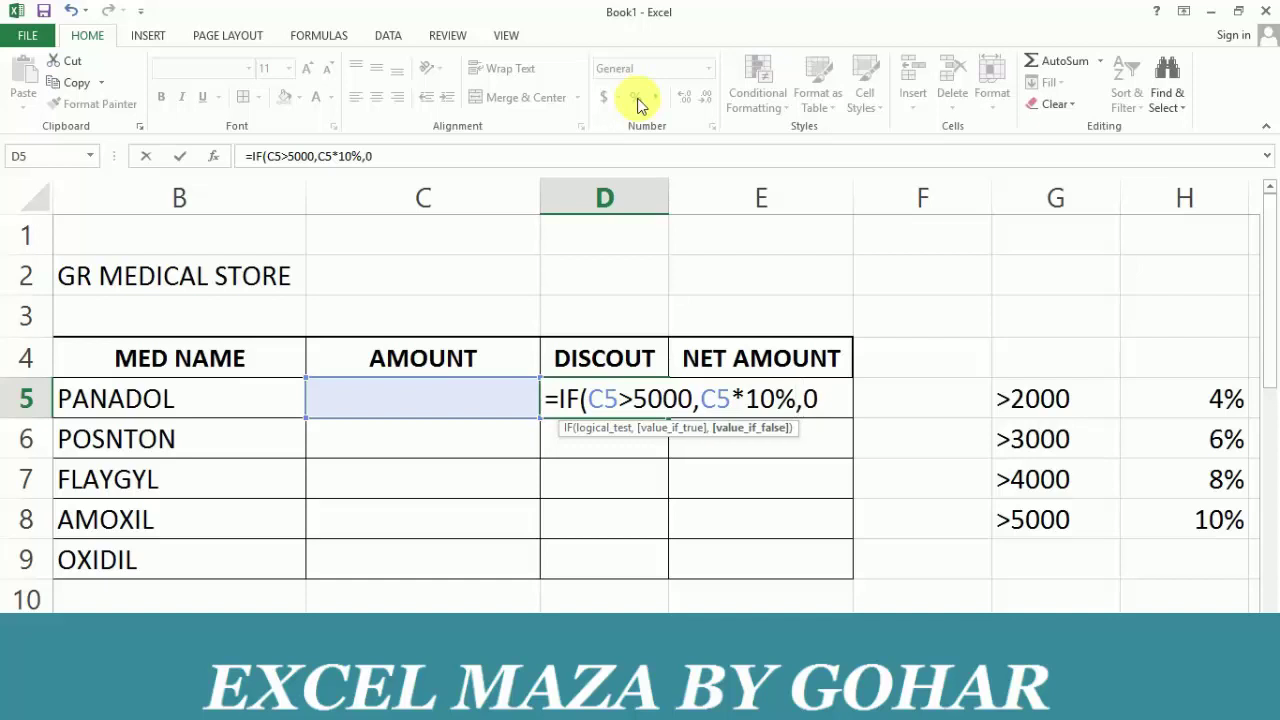
{"action": "key", "text": "Return"}
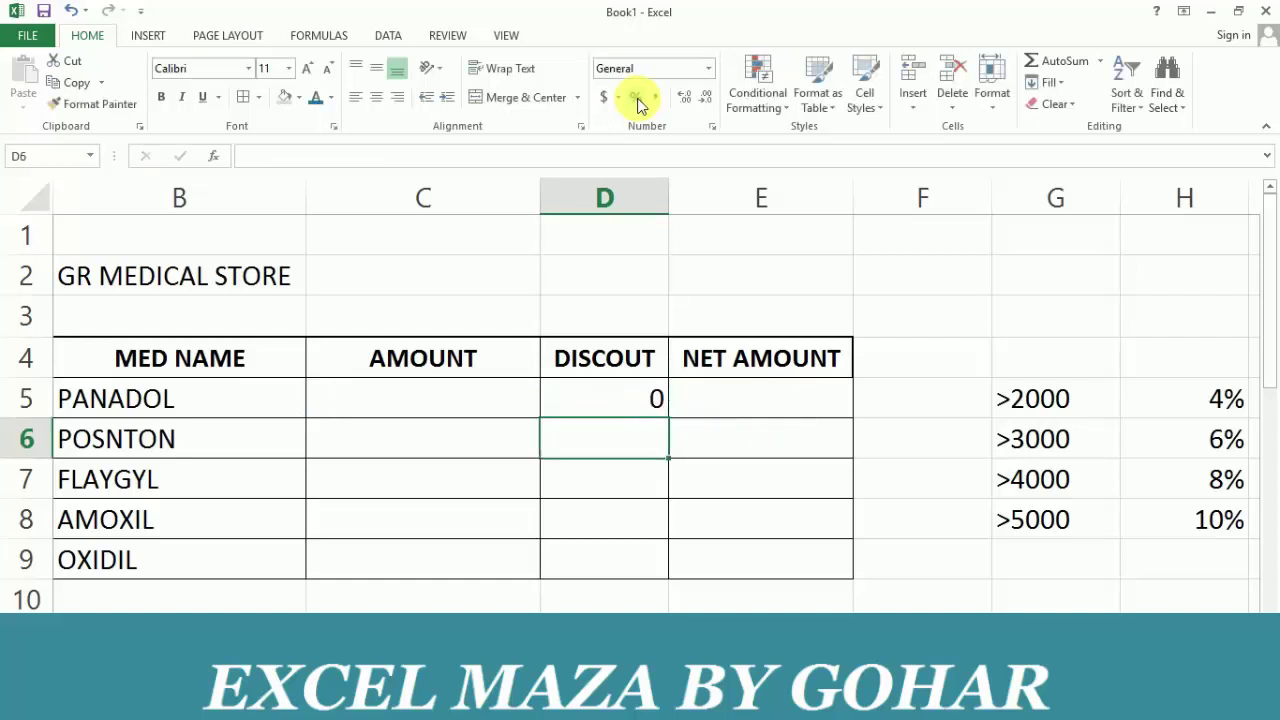
{"action": "key", "text": "Up"}
- Set PANADOL's amount in C5 to 5100 and check D5 shows 510
{"action": "key", "text": "Left"}
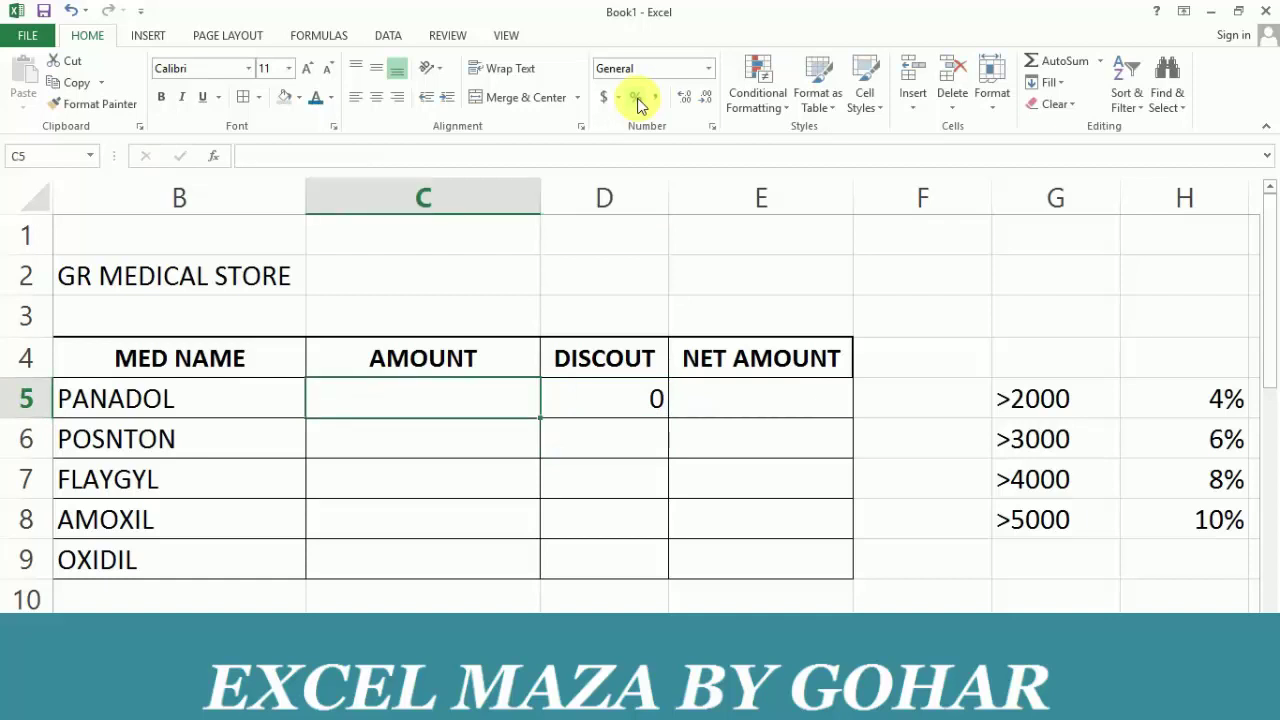
{"action": "key", "text": "Right"}
{"action": "key", "text": "Left"}
{"action": "key", "text": "Right"}
{"action": "key", "text": "Left"}
{"action": "type", "text": "5"}
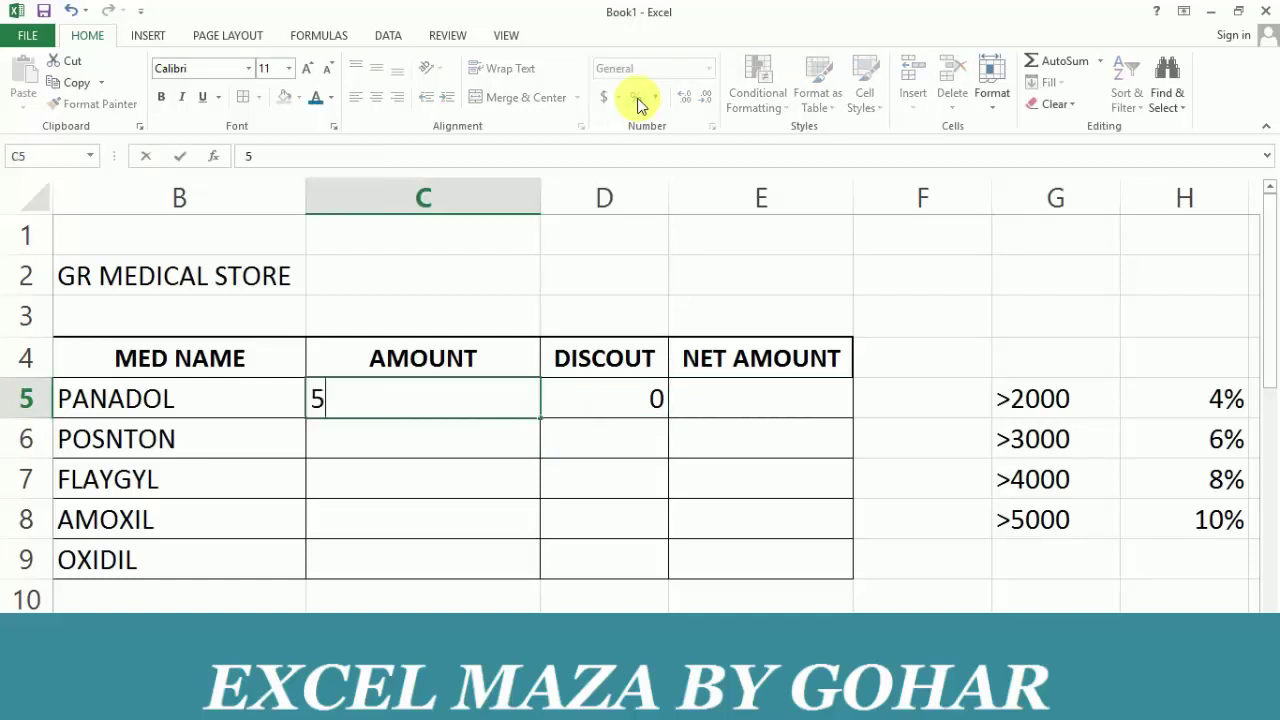
{"action": "type", "text": "100"}
{"action": "key", "text": "Right"}
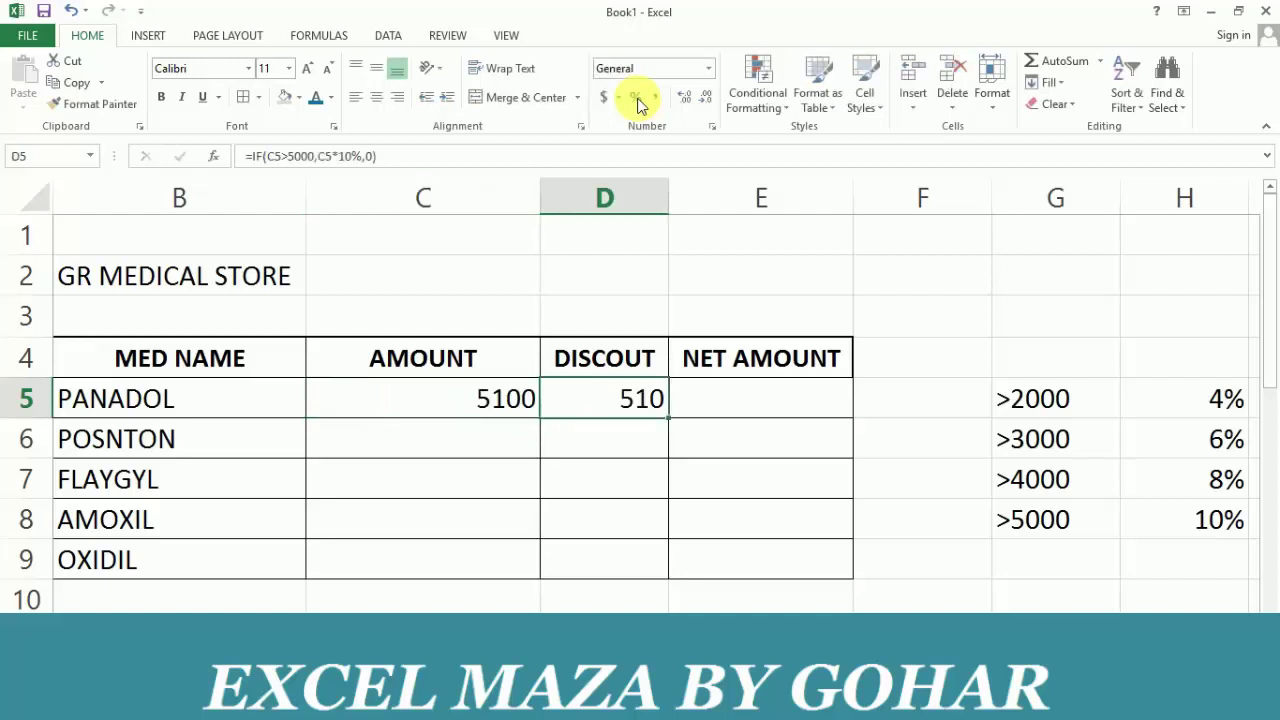
{"action": "key", "text": "Left"}
{"action": "key", "text": "Right"}
- Reopen the D5 discount formula for editing
{"action": "key", "text": "Left"}
{"action": "key", "text": "Right"}
{"action": "key", "text": "F2"}
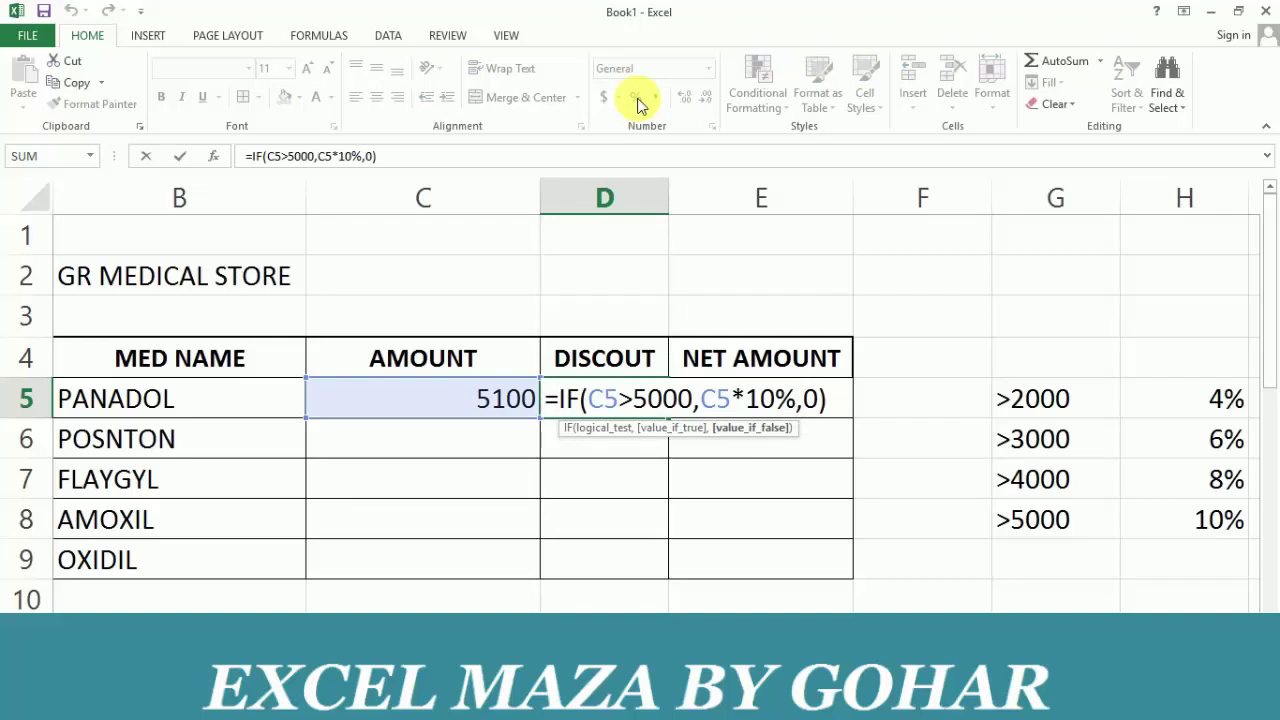
- Add 8% over 4000, 6% over 3000 and 4% over 2000 tiers to D5's formula
{"action": "type", "text": "IF("}
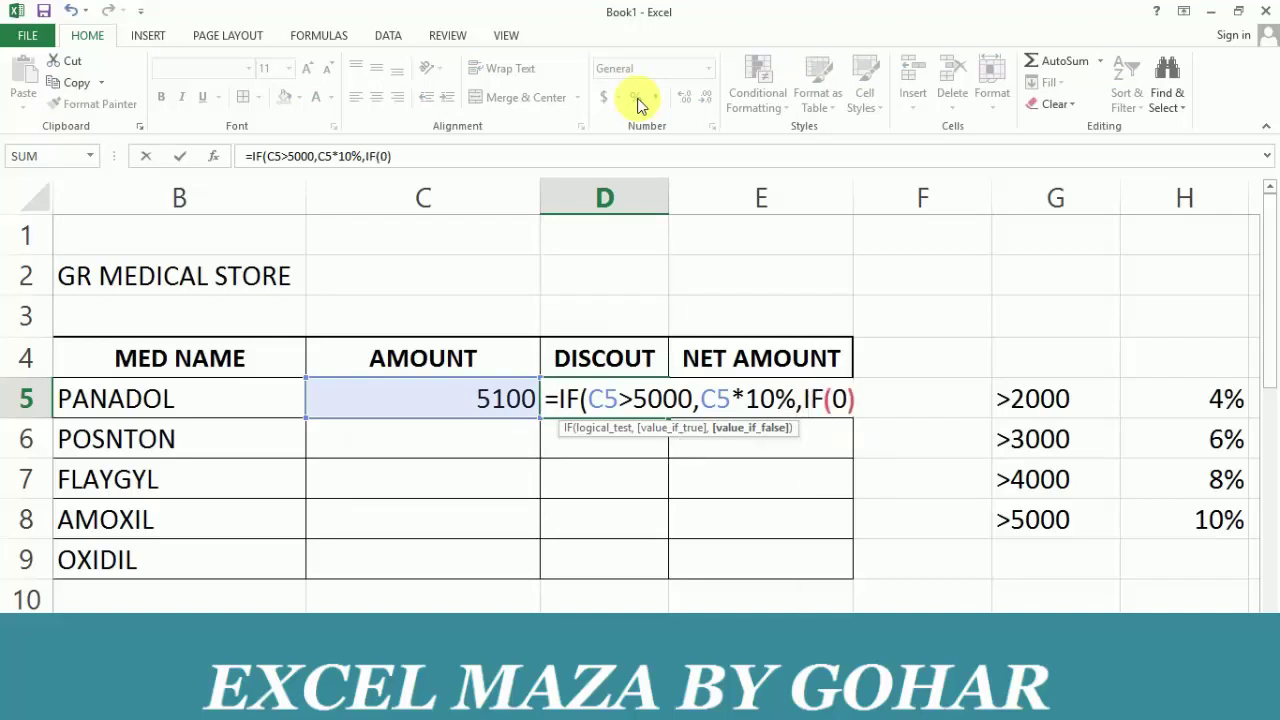
{"action": "type", "text": "C5"}
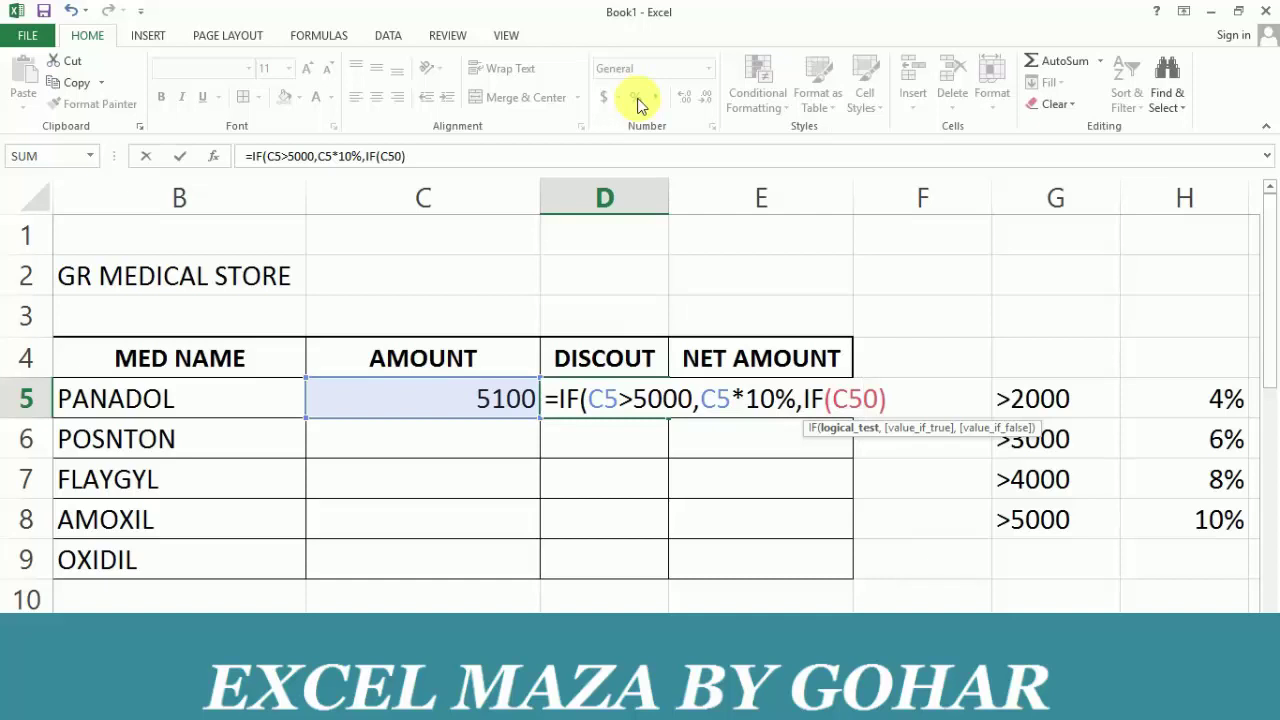
{"action": "type", "text": "."}
{"action": "key", "text": "BackSpace"}
{"action": "type", "text": ">"}
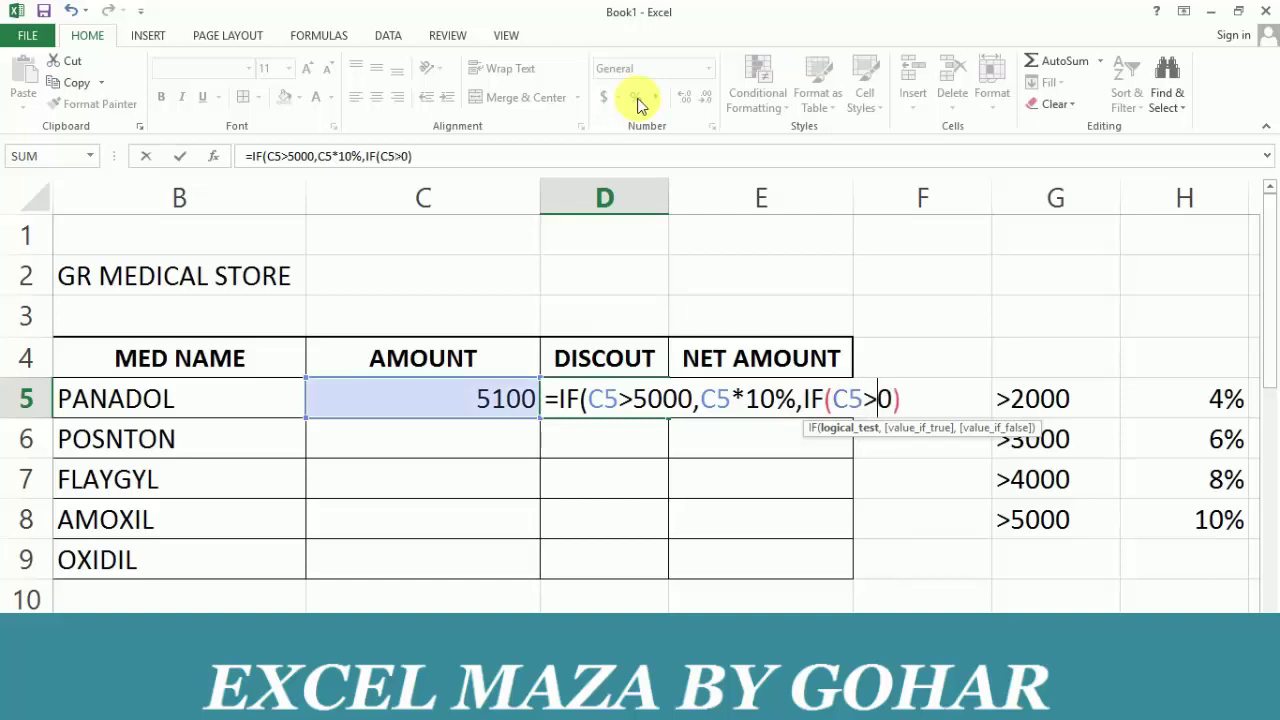
{"action": "type", "text": "40"}
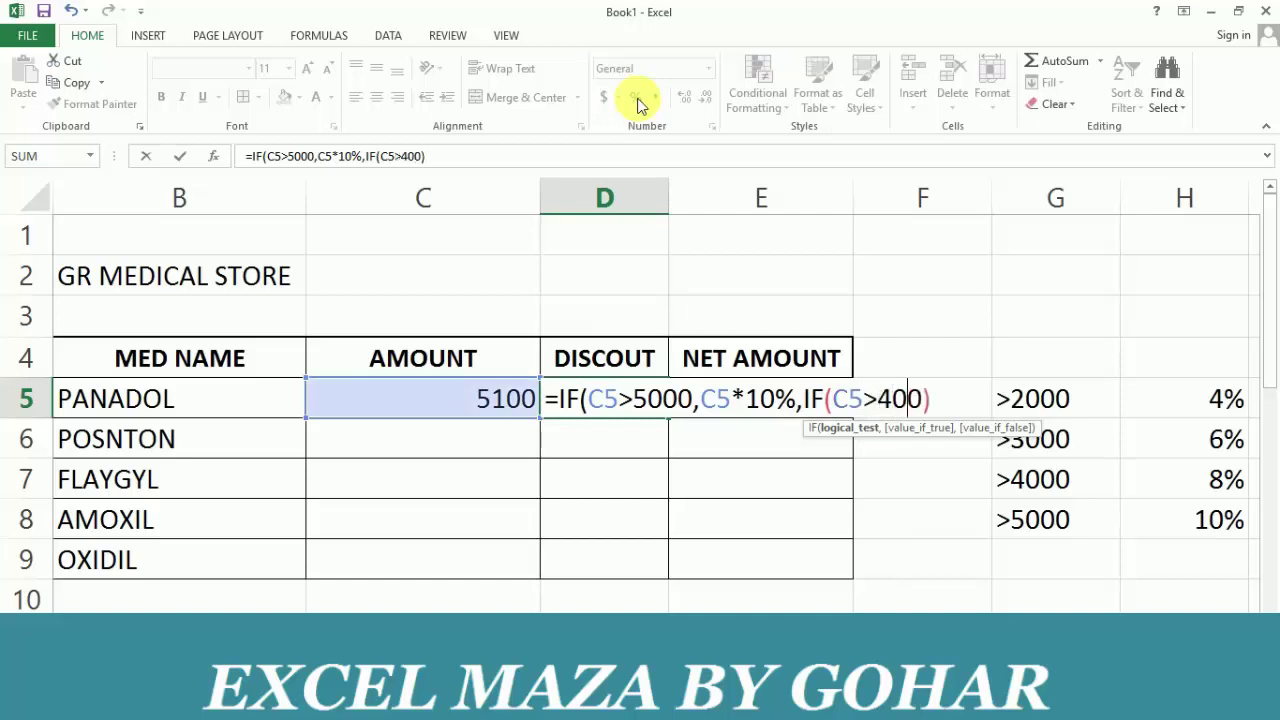
{"action": "type", "text": "00,"}
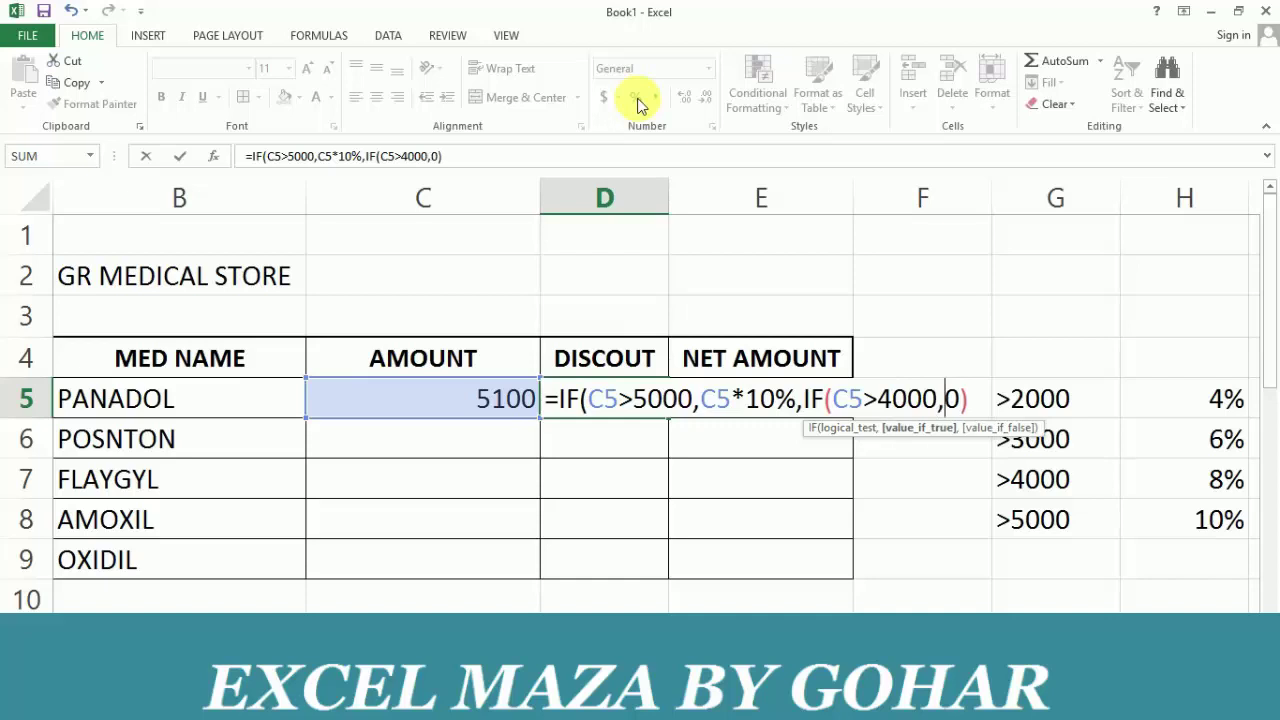
{"action": "type", "text": "C5"}
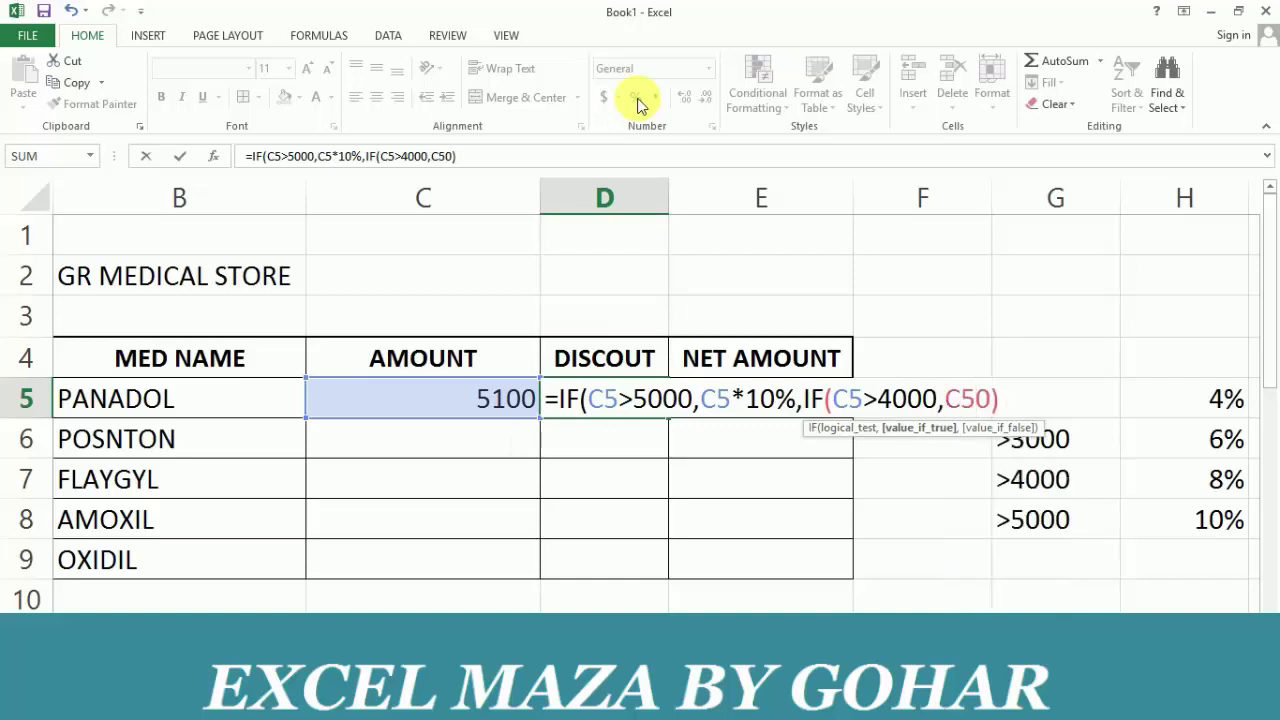
{"action": "type", "text": "*"}
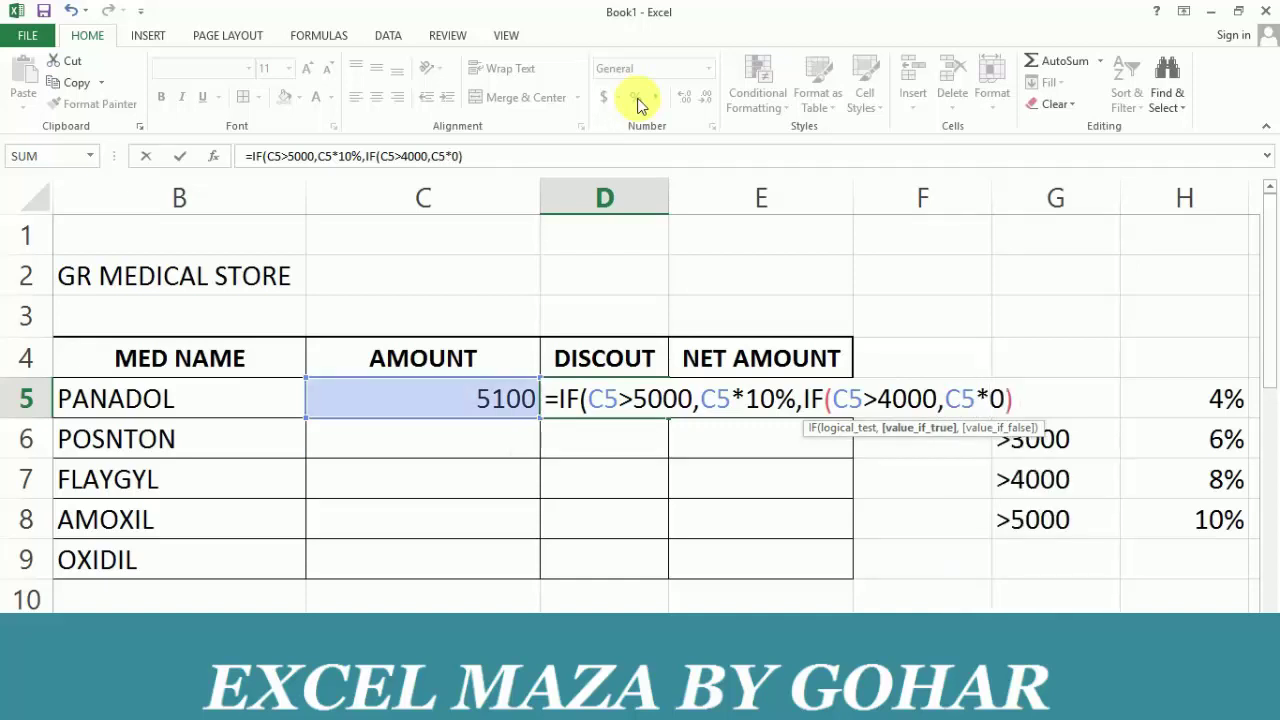
{"action": "type", "text": "8%"}
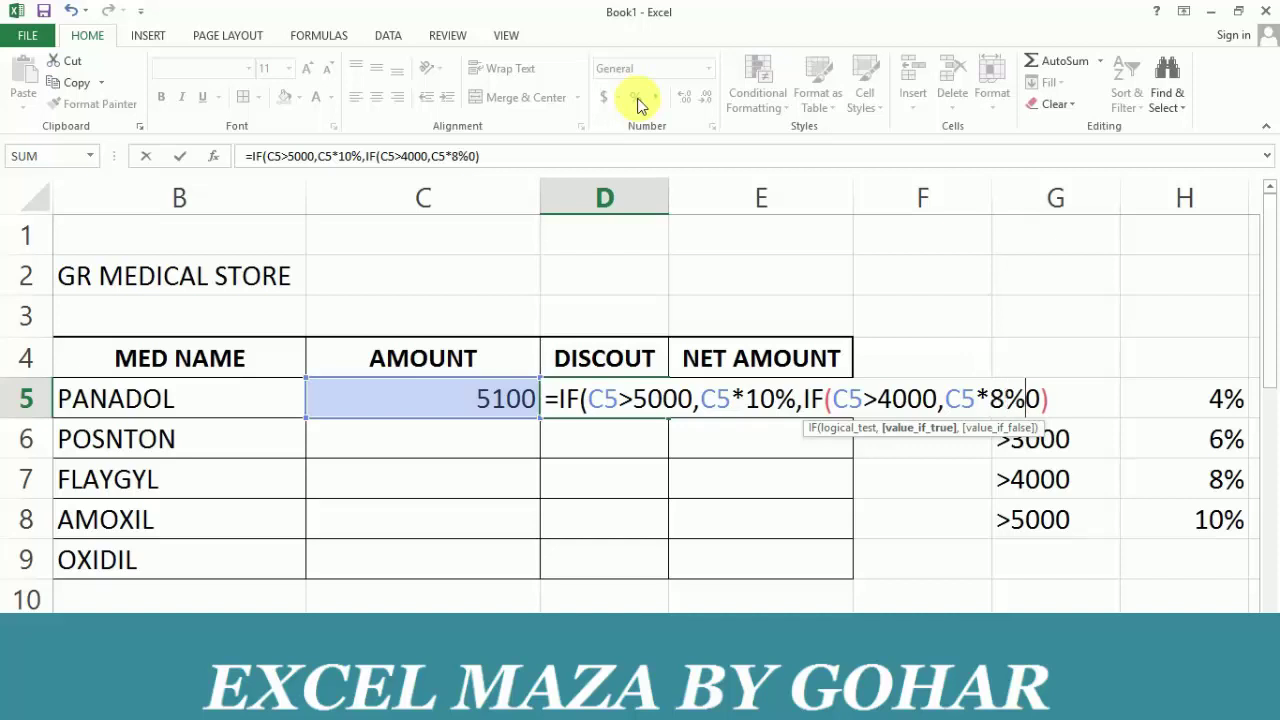
{"action": "type", "text": ",IF"}
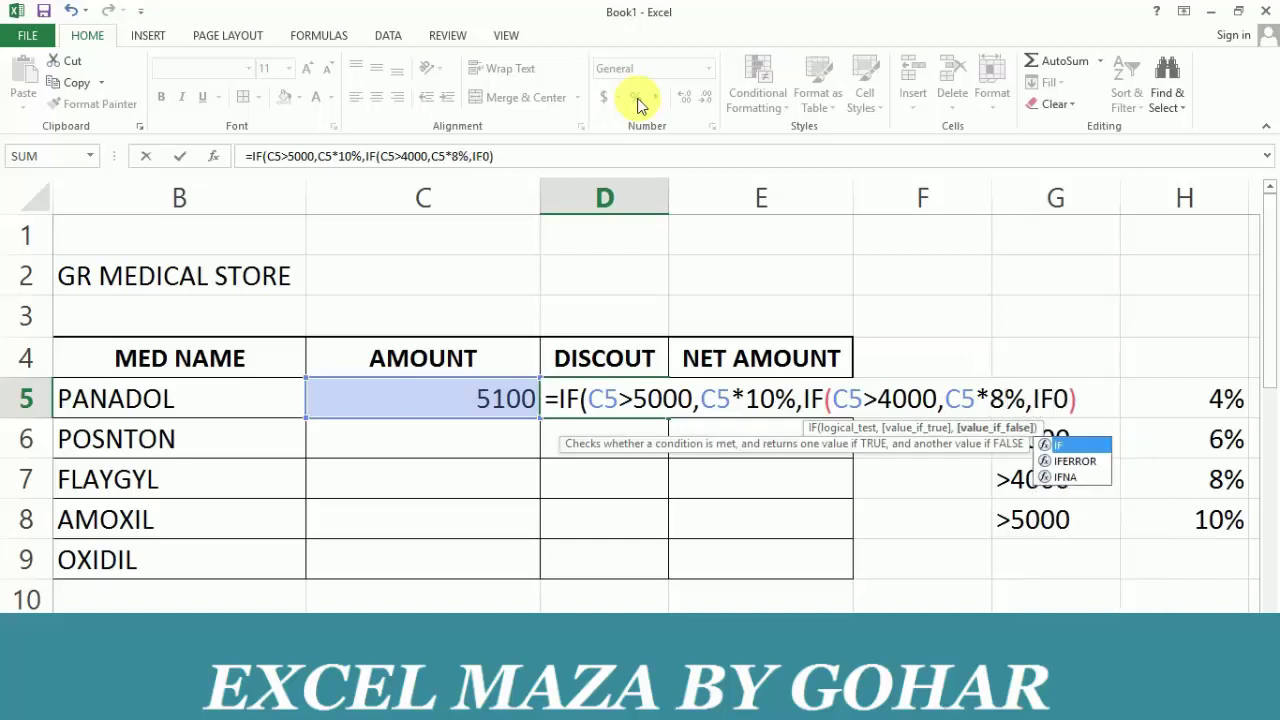
{"action": "type", "text": "("}
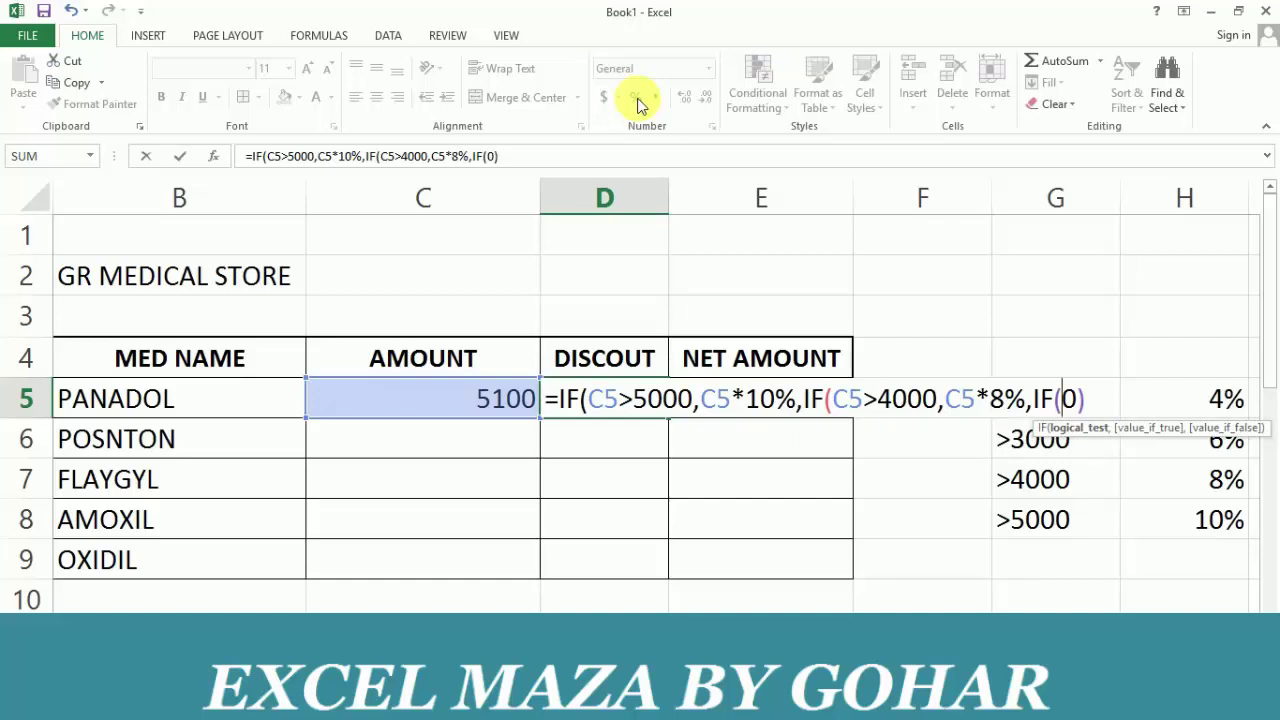
{"action": "type", "text": "C5"}
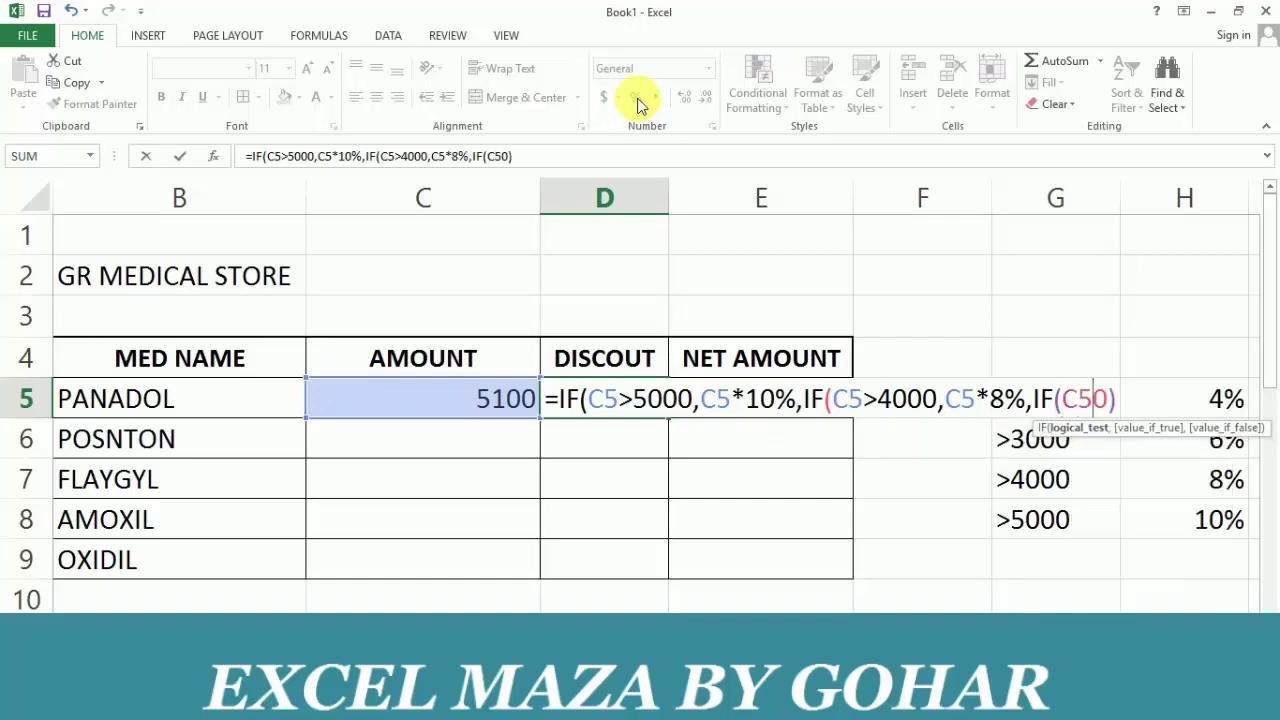
{"action": "type", "text": ">"}
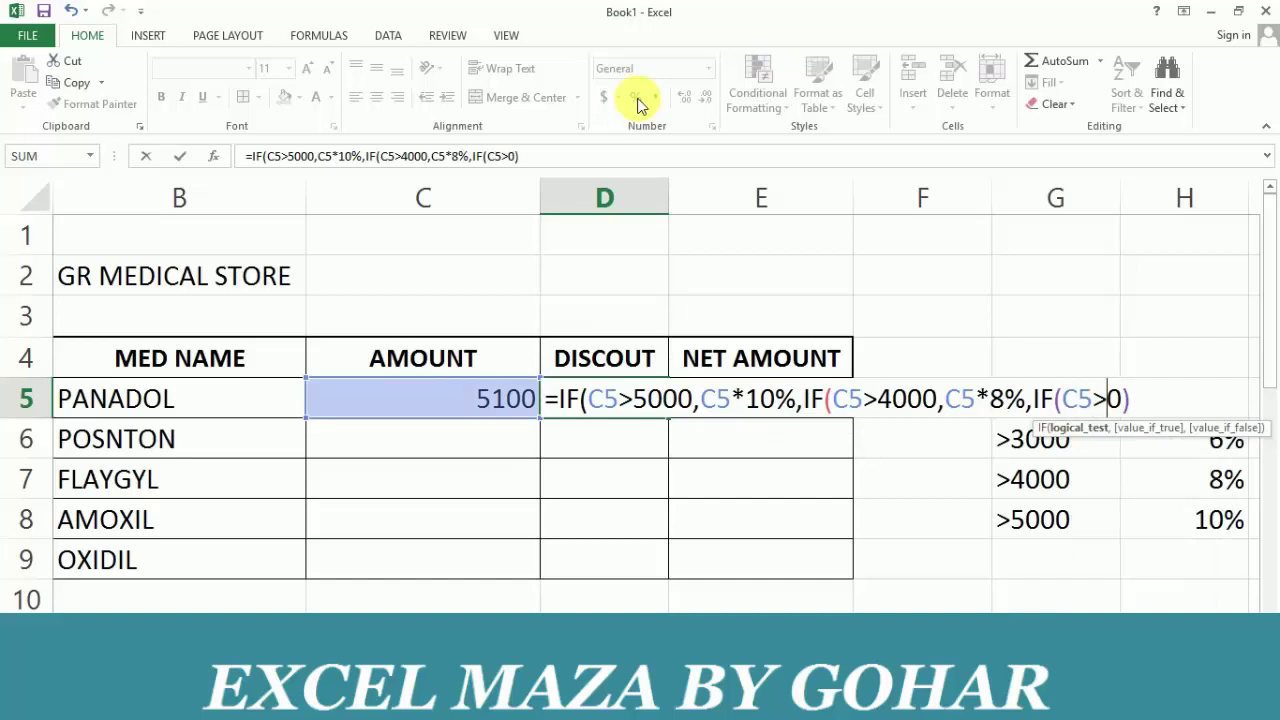
{"action": "type", "text": "3000"}
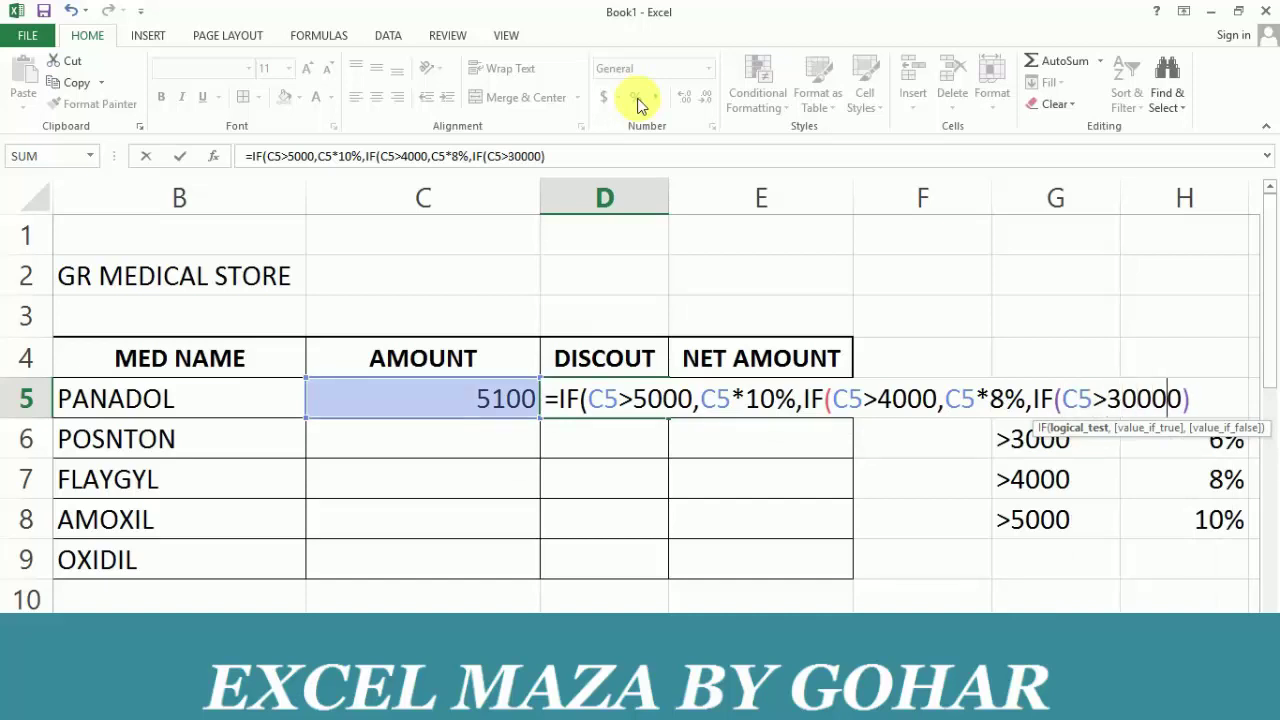
{"action": "type", "text": ",C"}
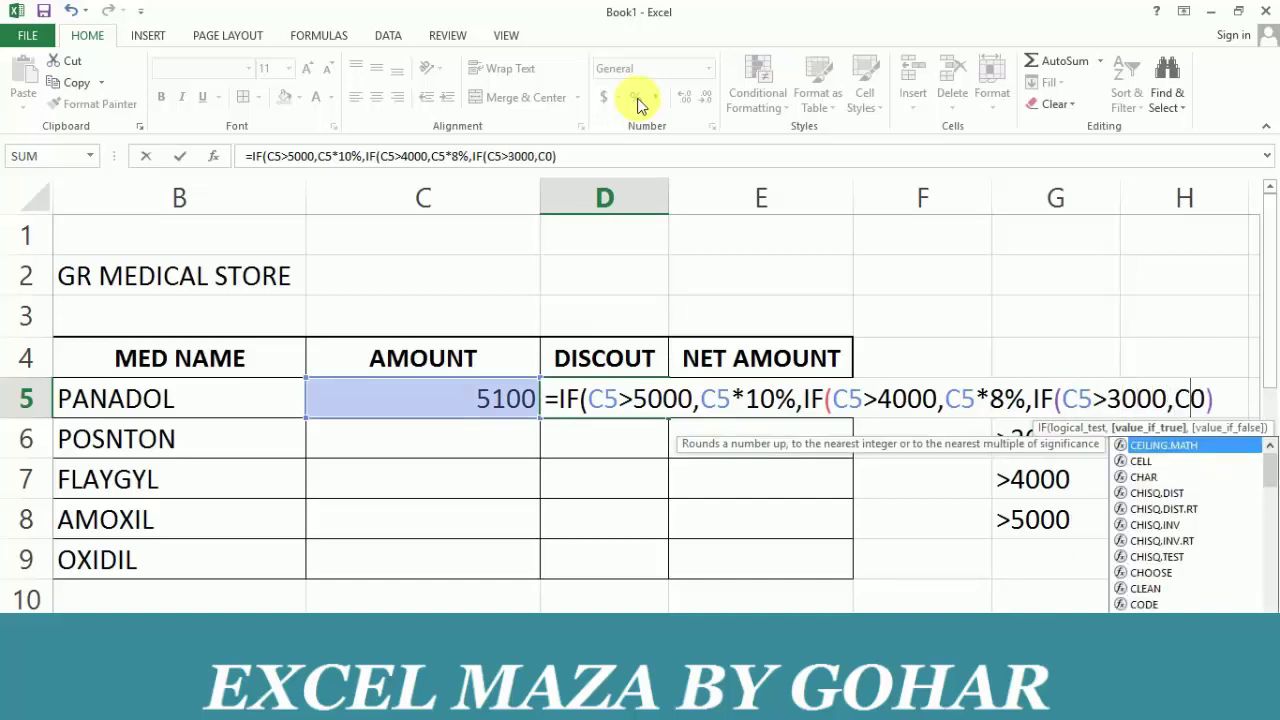
{"action": "type", "text": "5*"}
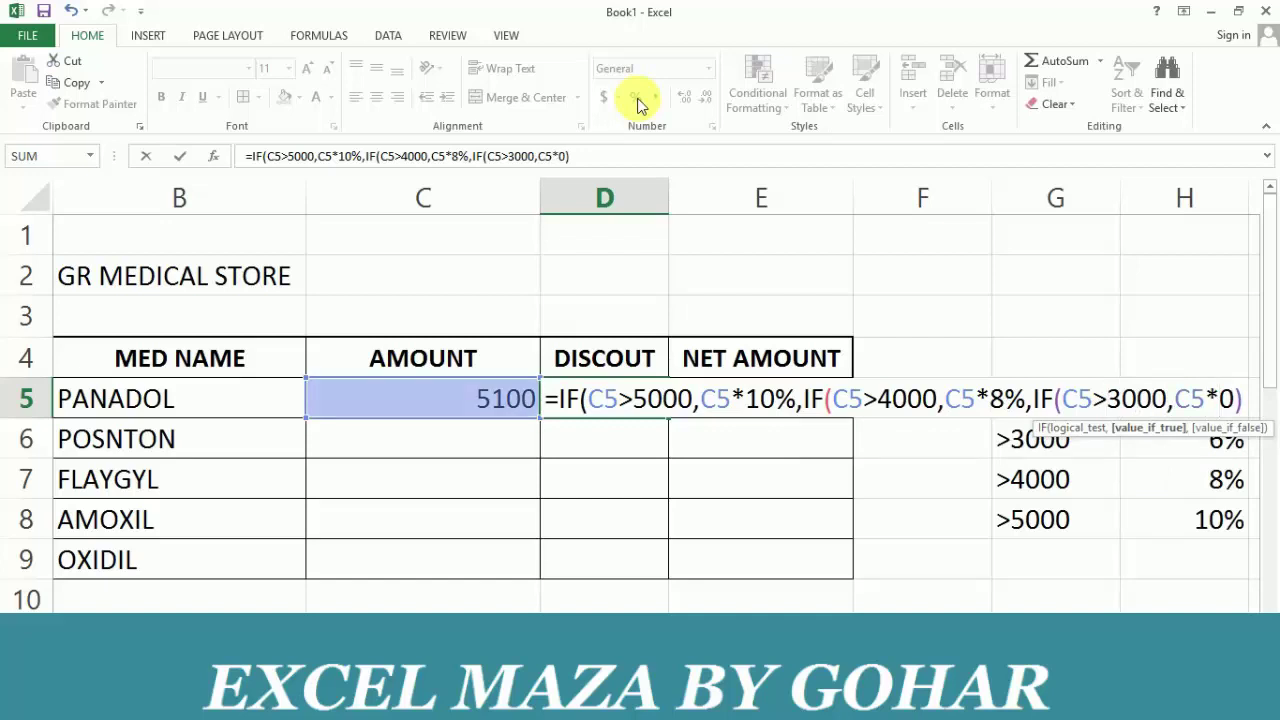
{"action": "type", "text": "6"}
{"action": "type", "text": "%"}
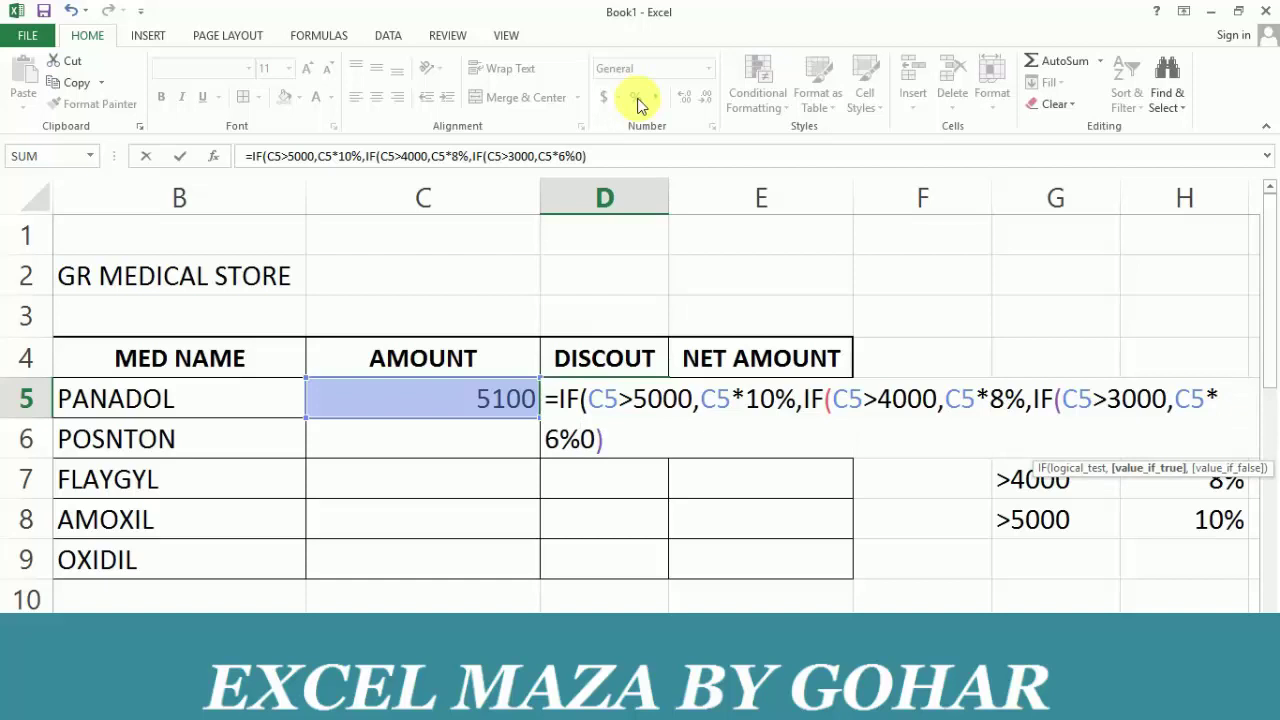
{"action": "type", "text": ","}
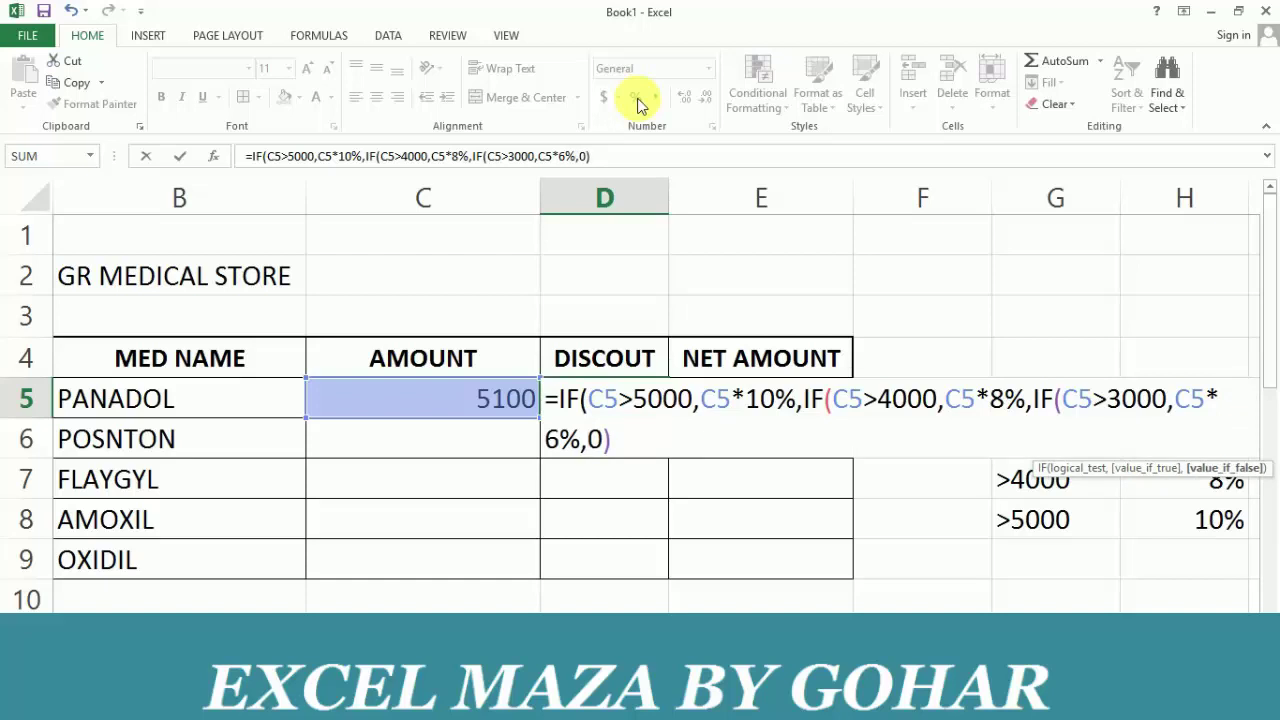
{"action": "type", "text": "C5"}
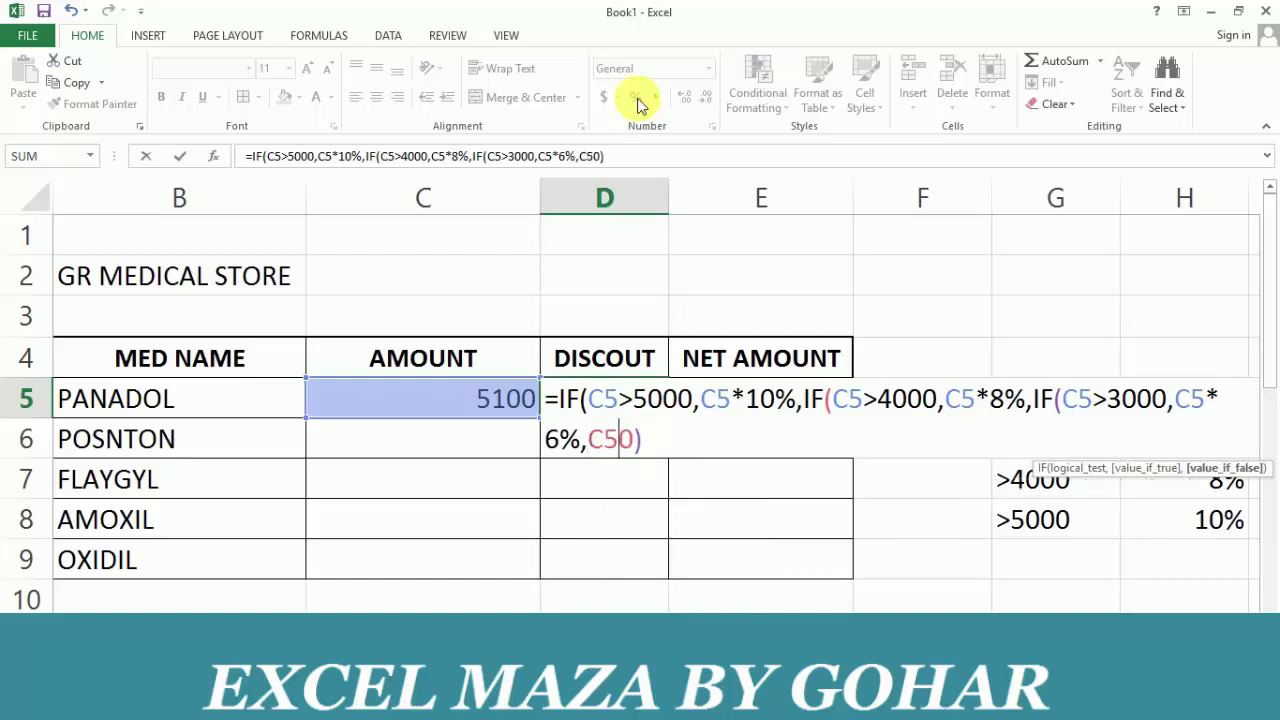
{"action": "type", "text": ">"}
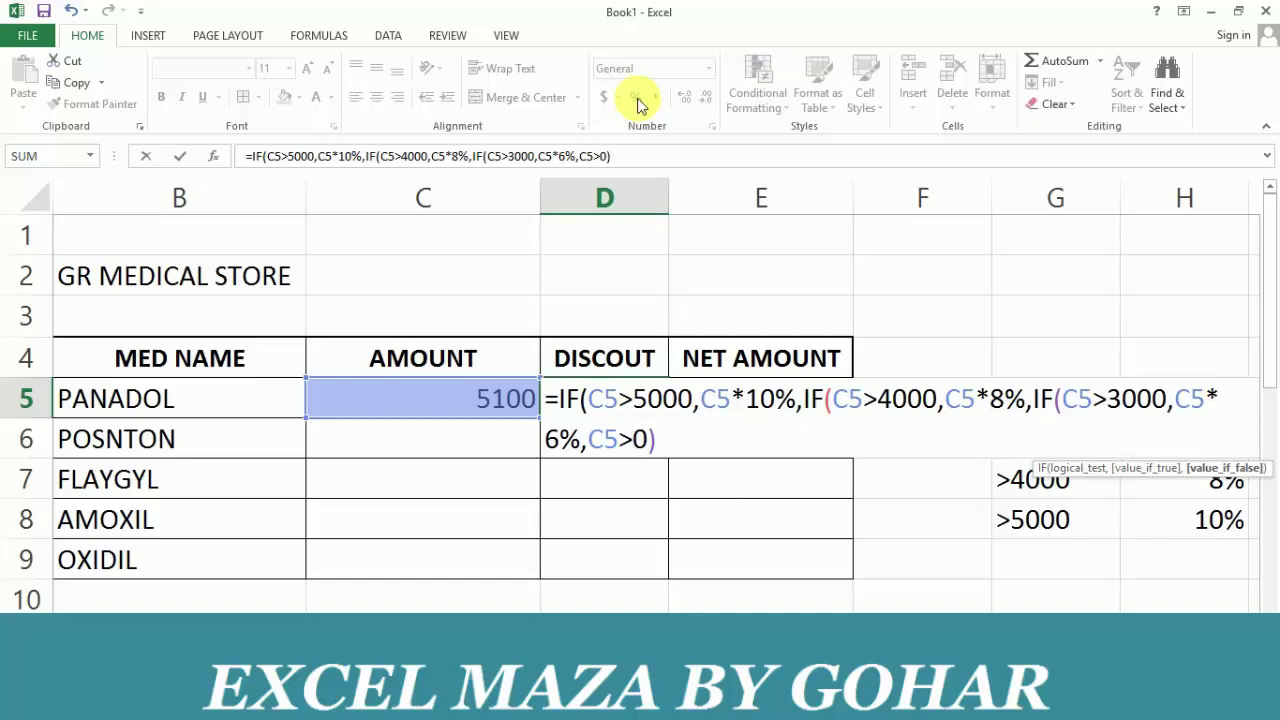
{"action": "type", "text": "2000"}
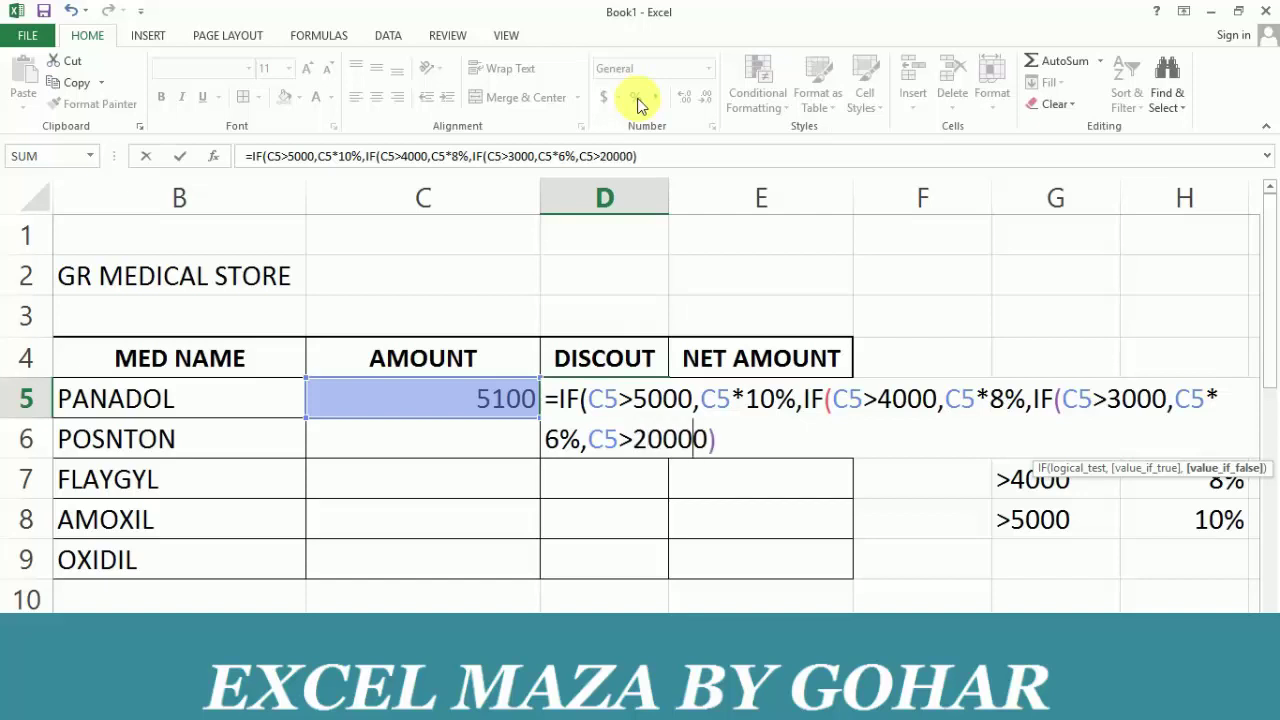
{"action": "type", "text": ",4"}
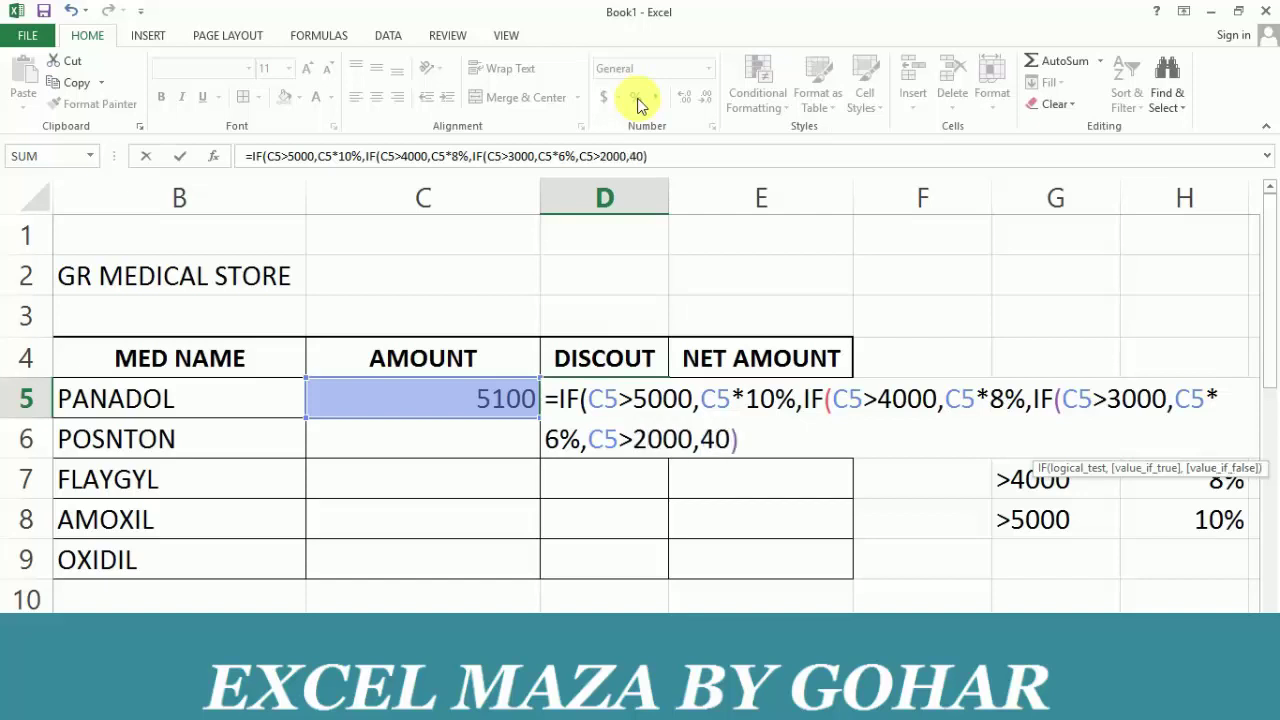
{"action": "key", "text": "BackSpace"}
{"action": "type", "text": "C5"}
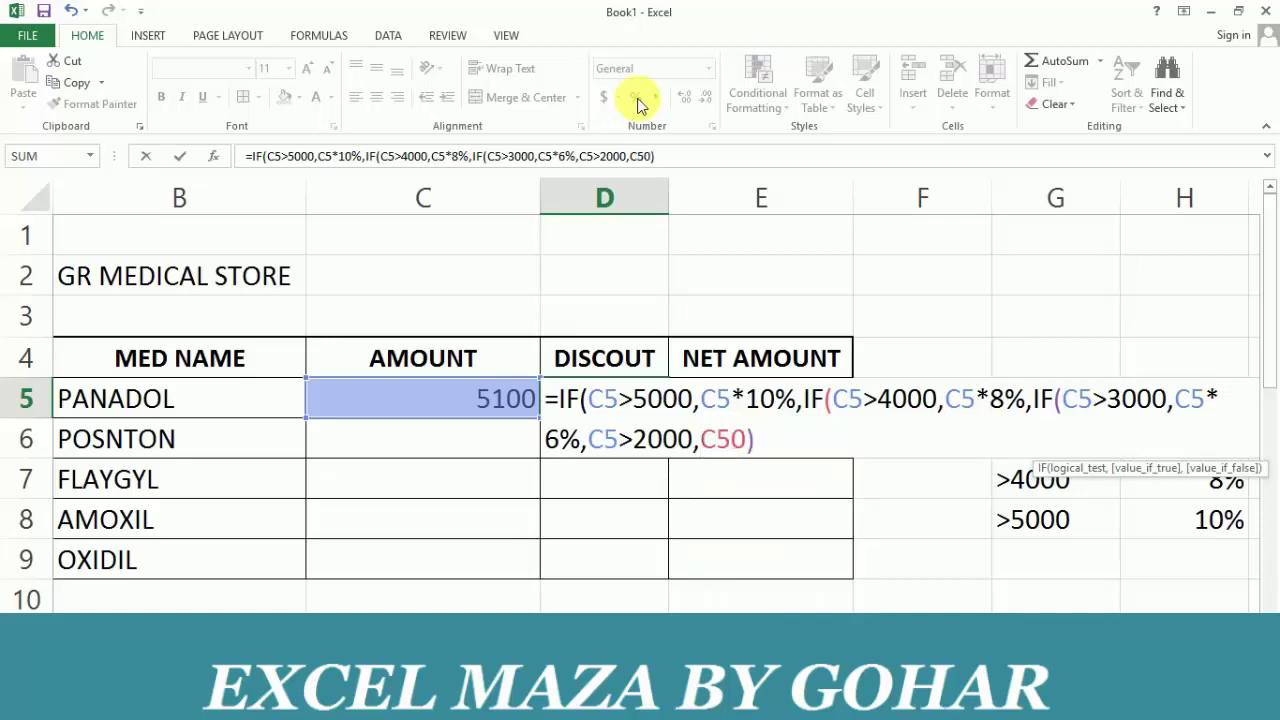
{"action": "type", "text": "*"}
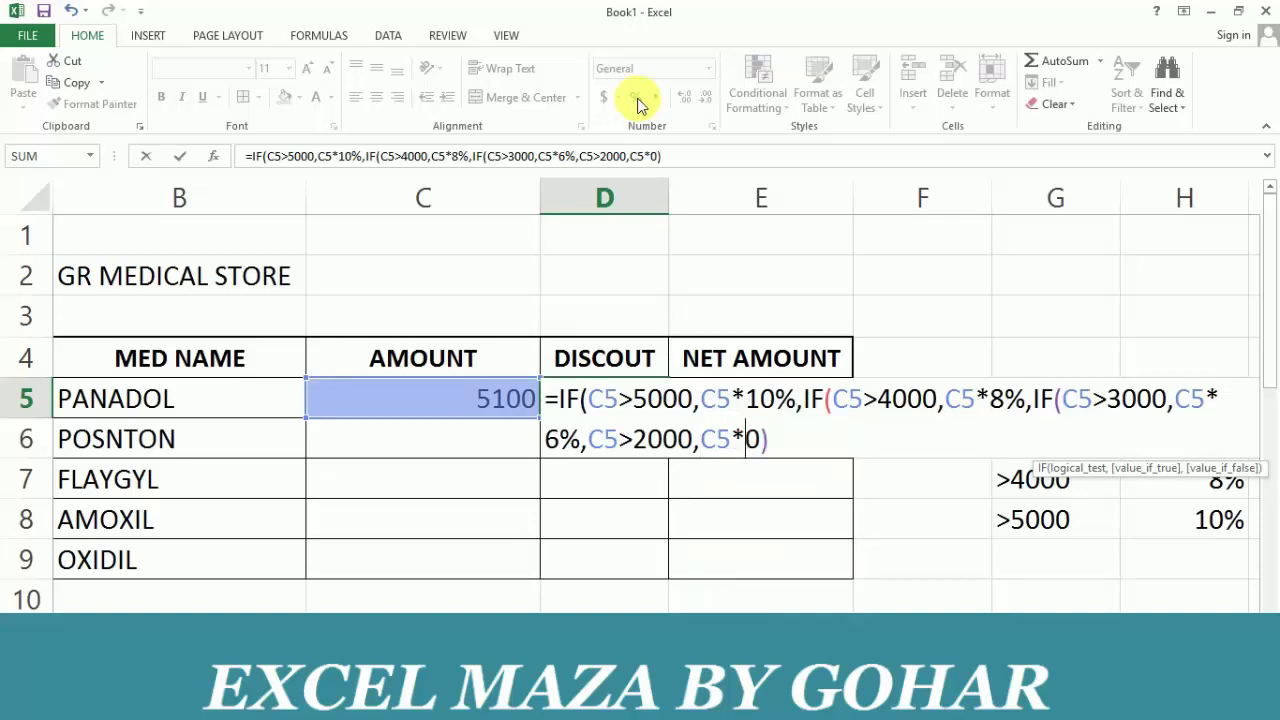
{"action": "type", "text": "4%"}
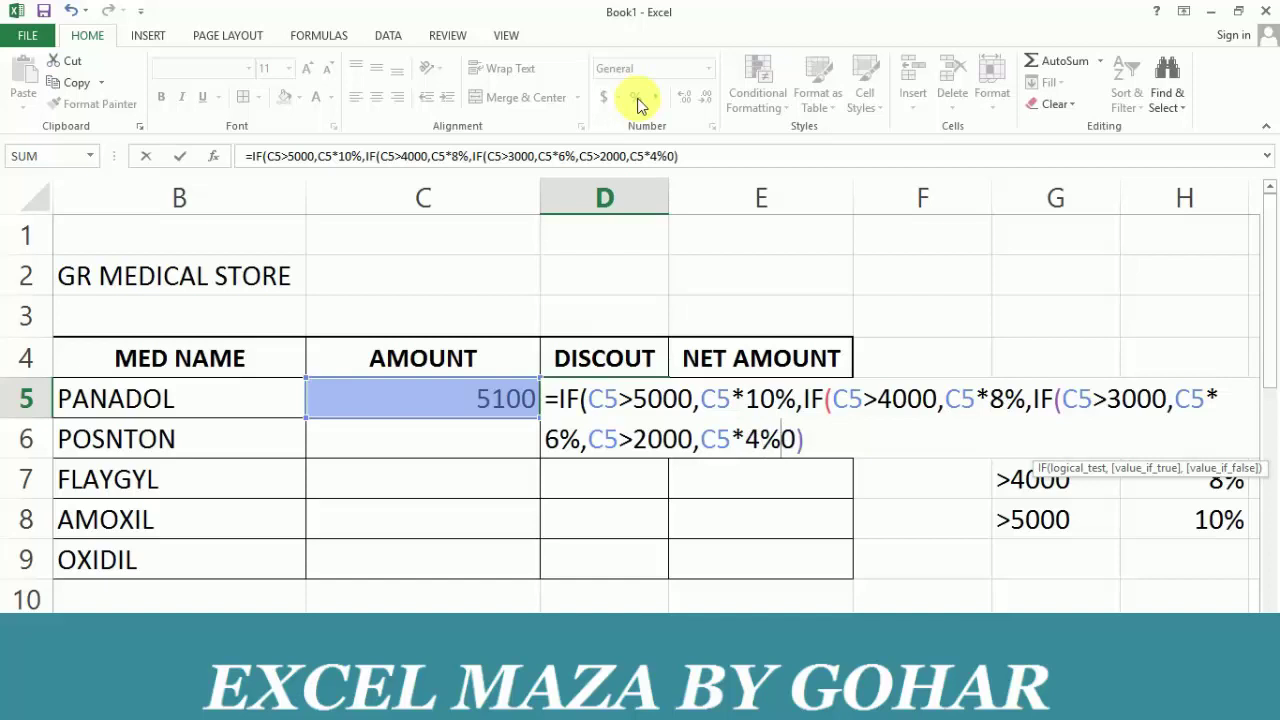
{"action": "type", "text": ","}
{"action": "key", "text": "Return"}
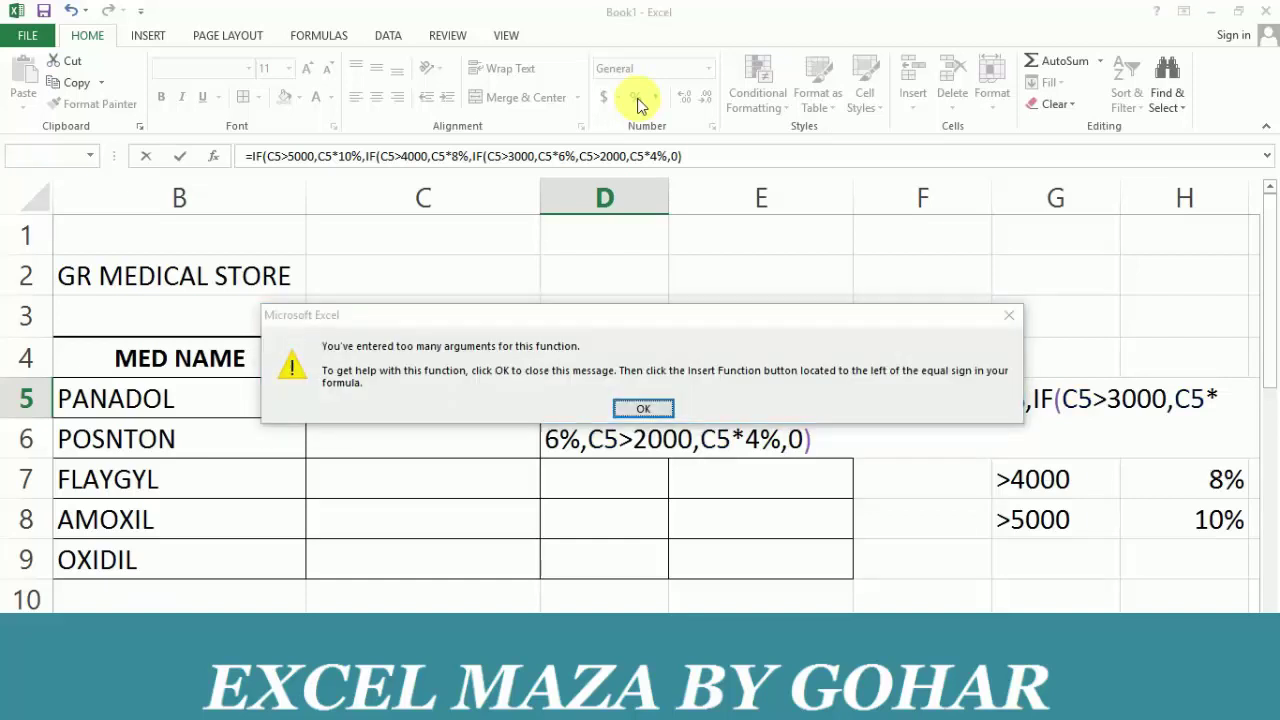
- Insert a missing IF( before C5>2000, declining Excel's suggested correction
{"action": "key", "text": "Return"}
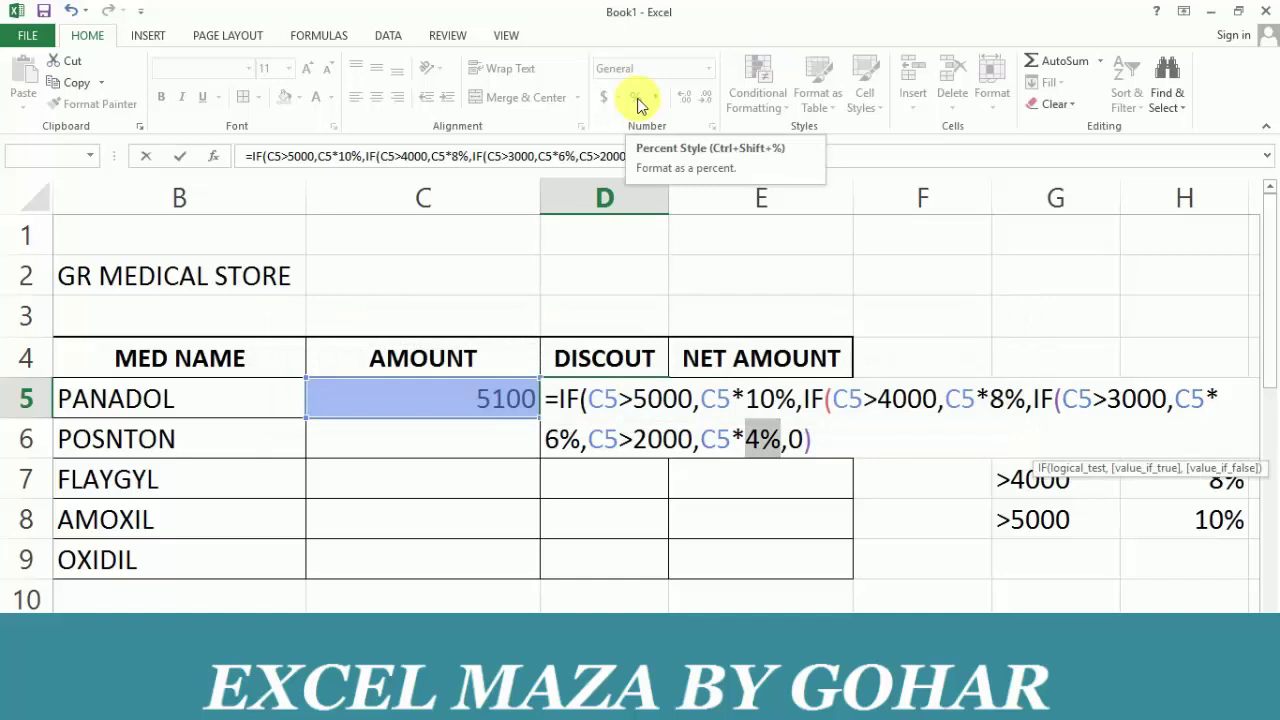
{"action": "key", "text": "Left"}
{"action": "key", "text": "Left"}
{"action": "key", "text": "Left"}
{"action": "key", "text": "Left"}
{"action": "key", "text": "Left"}
{"action": "key", "text": "Left"}
{"action": "key", "text": "Left"}
{"action": "key", "text": "Left"}
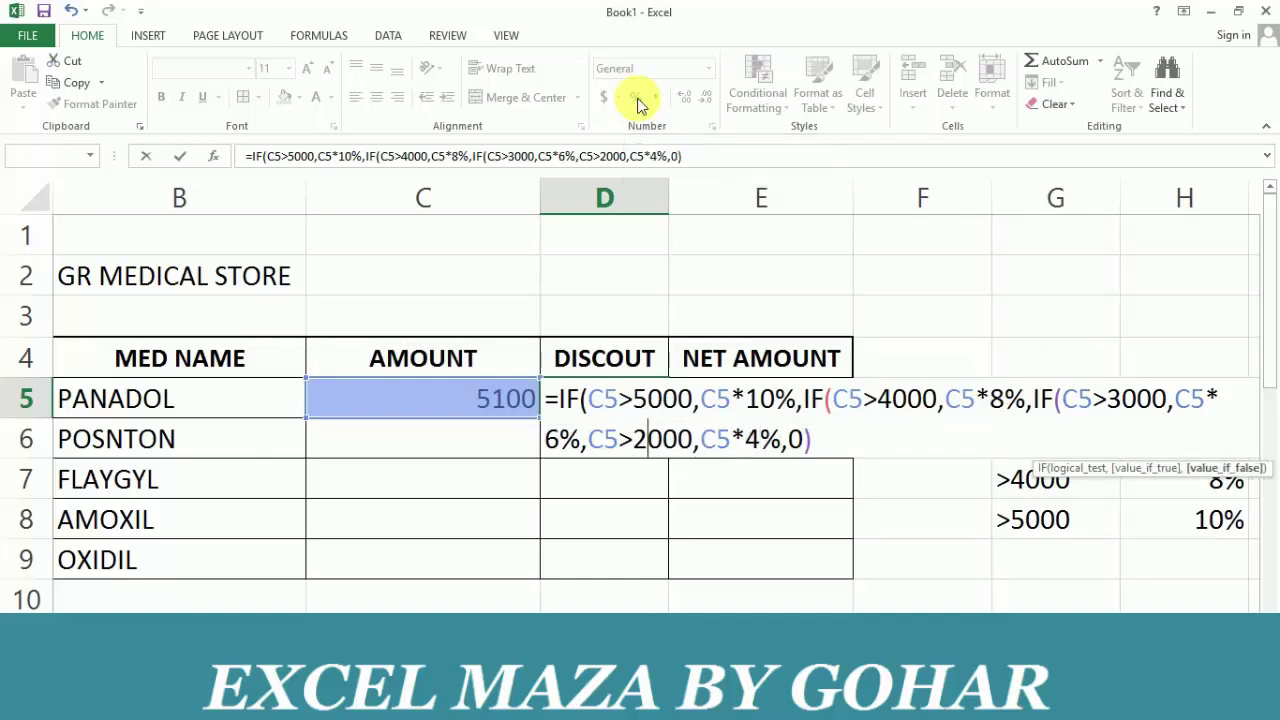
{"action": "key", "text": "Left"}
{"action": "key", "text": "Left"}
{"action": "key", "text": "Left"}
{"action": "key", "text": "Left"}
{"action": "type", "text": "I"}
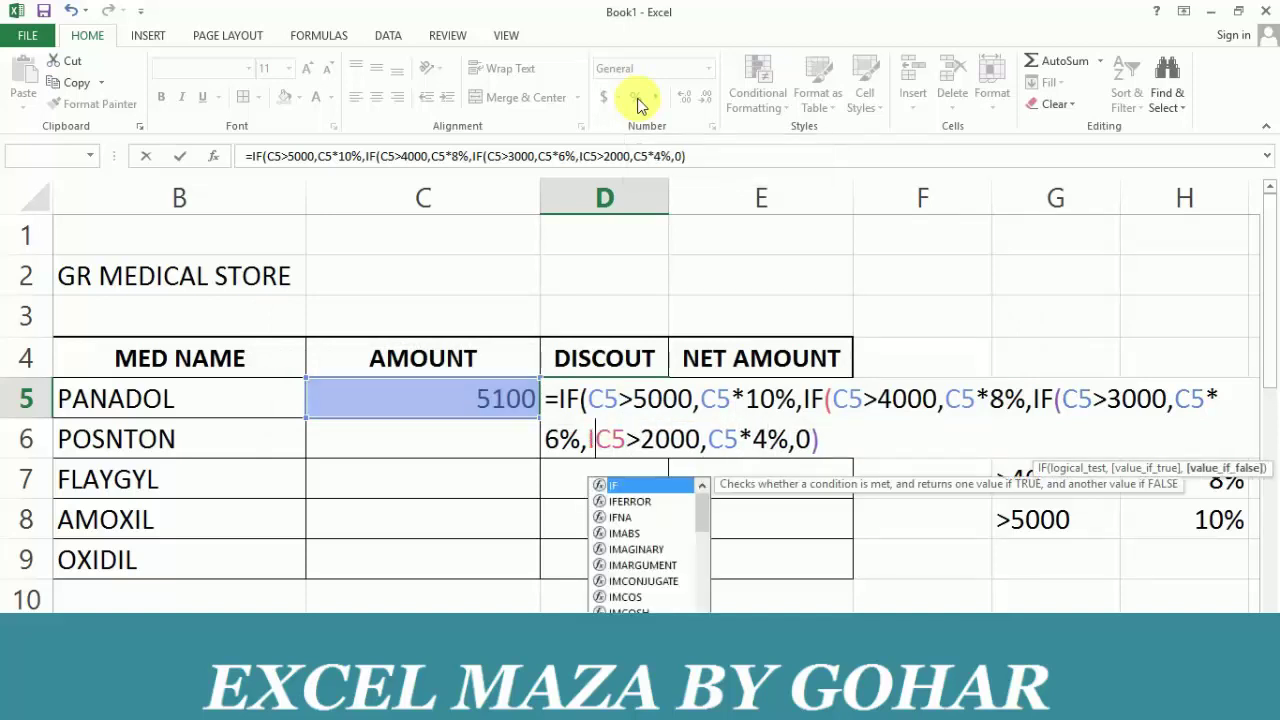
{"action": "type", "text": "F("}
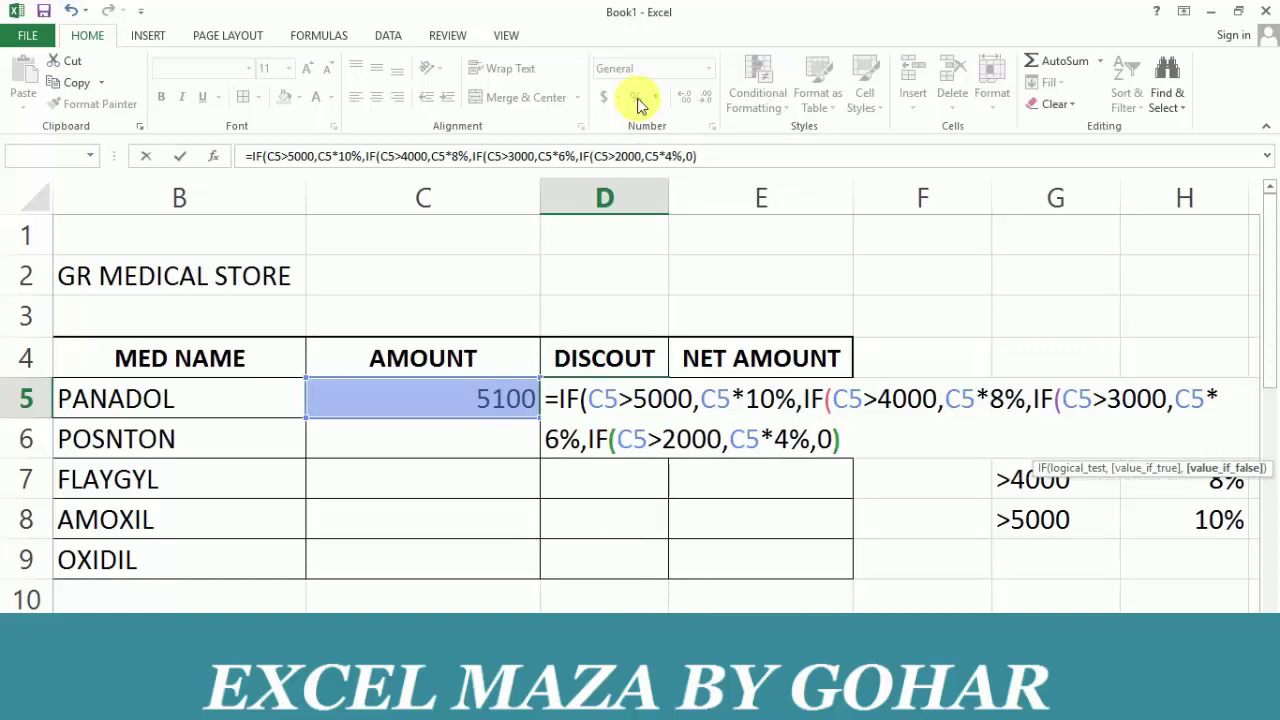
{"action": "key", "text": "Return"}
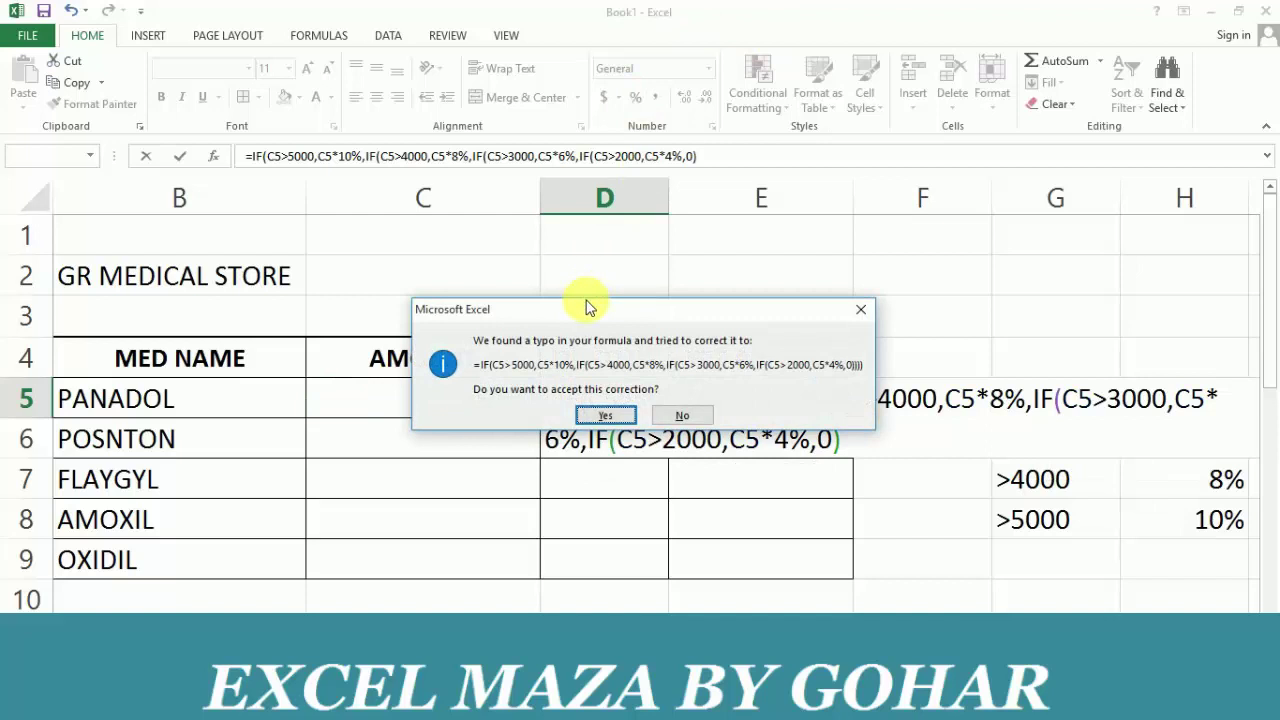
{"action": "left_click_drag", "start_coordinate": [588, 307], "coordinate": [630, 224]}
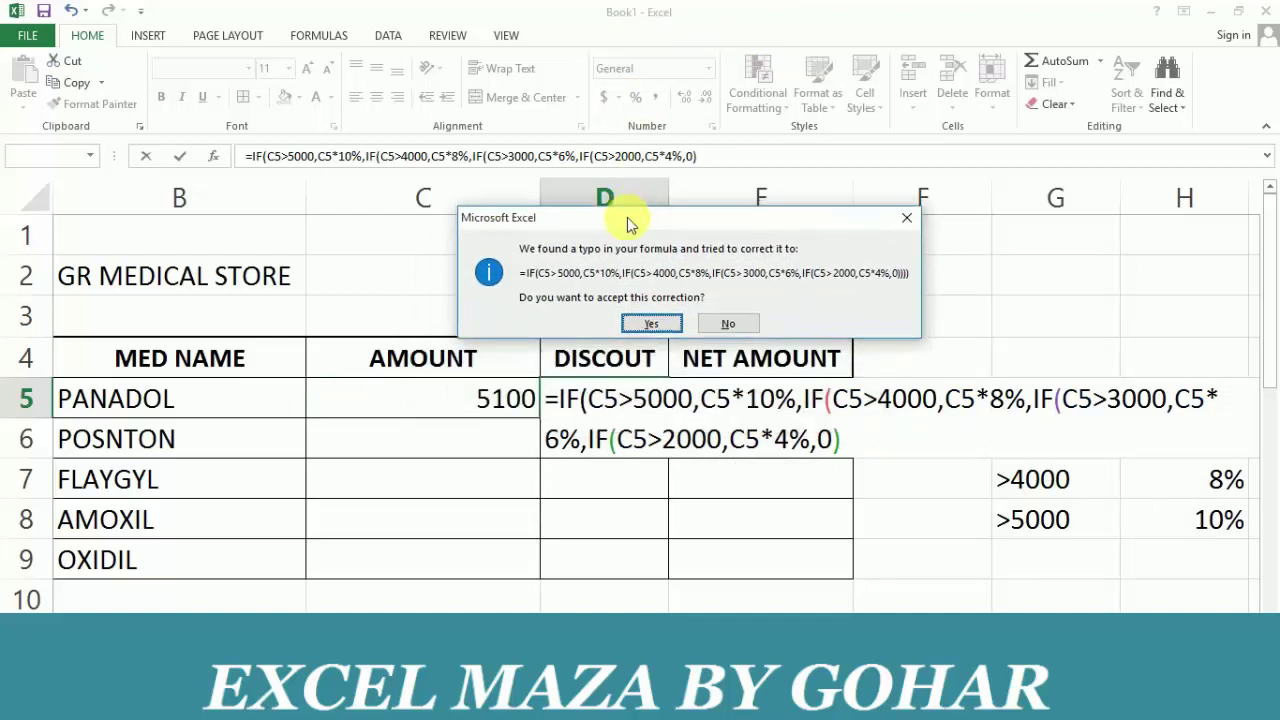
{"action": "key", "text": "n"}
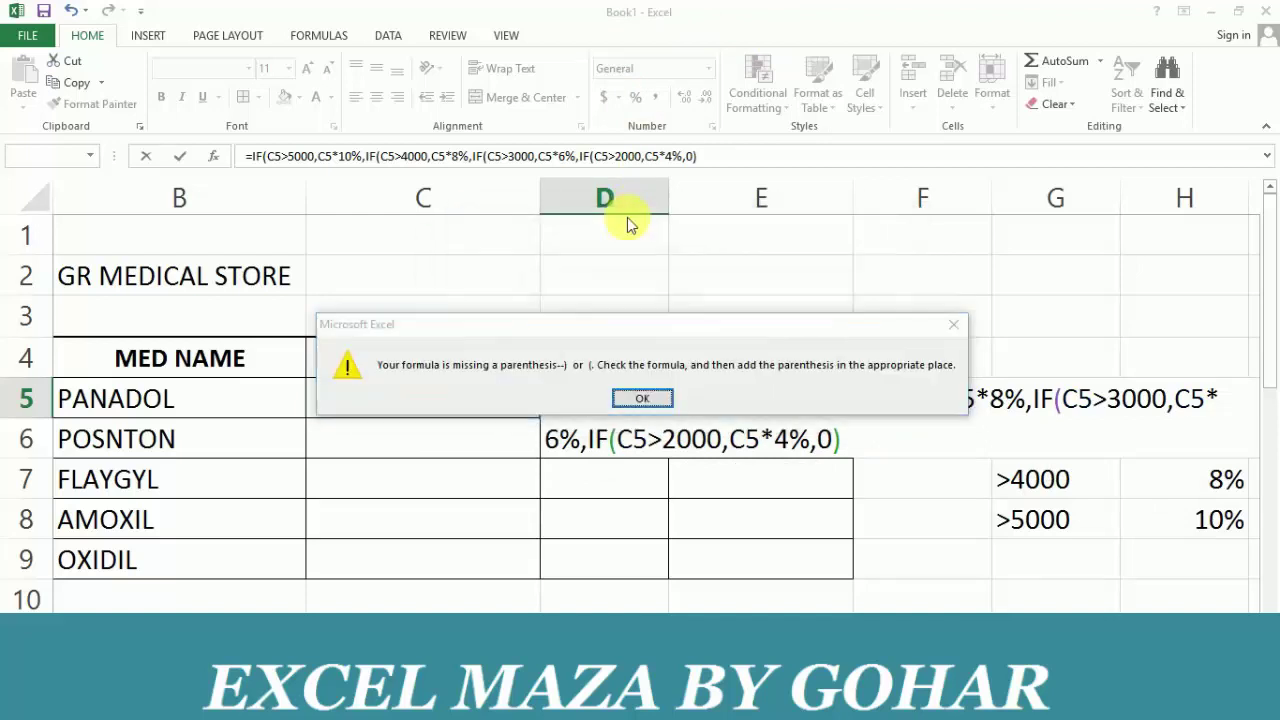
{"action": "key", "text": "Return"}
- Add three closing parentheses so the nested IF formula is accepted
{"action": "key", "text": "End"}
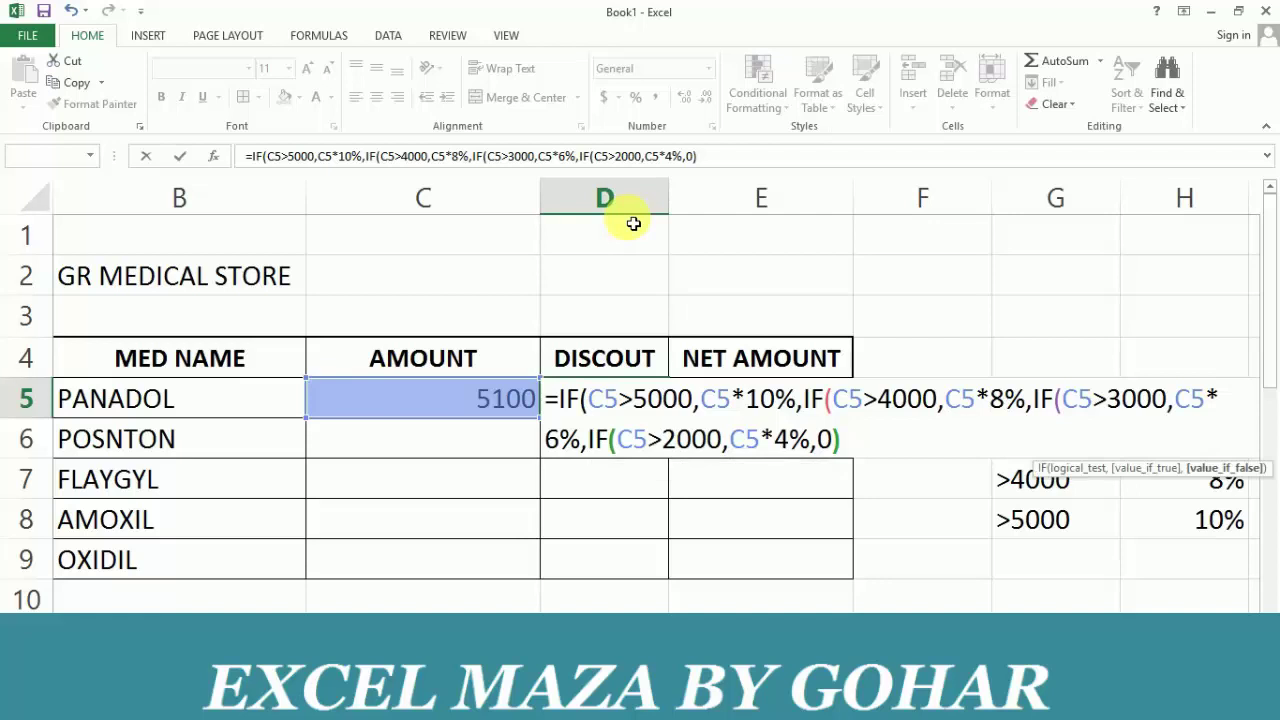
{"action": "key", "text": "Left"}
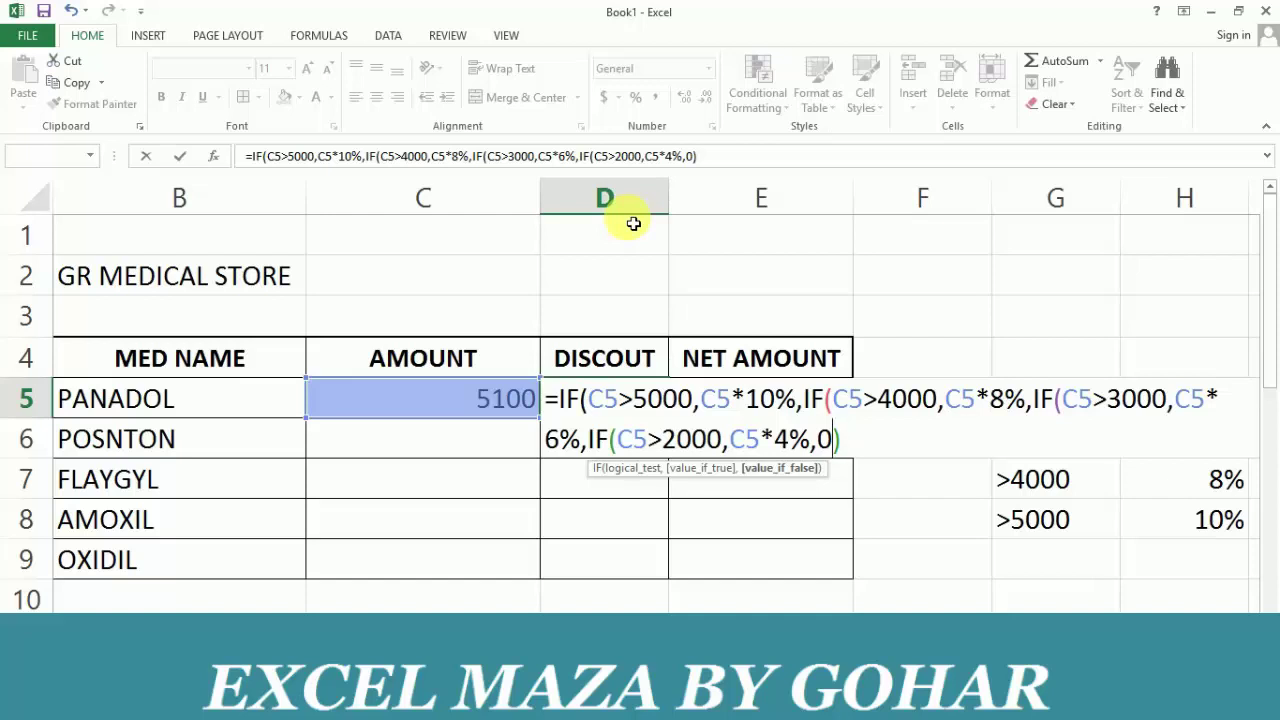
{"action": "type", "text": ")"}
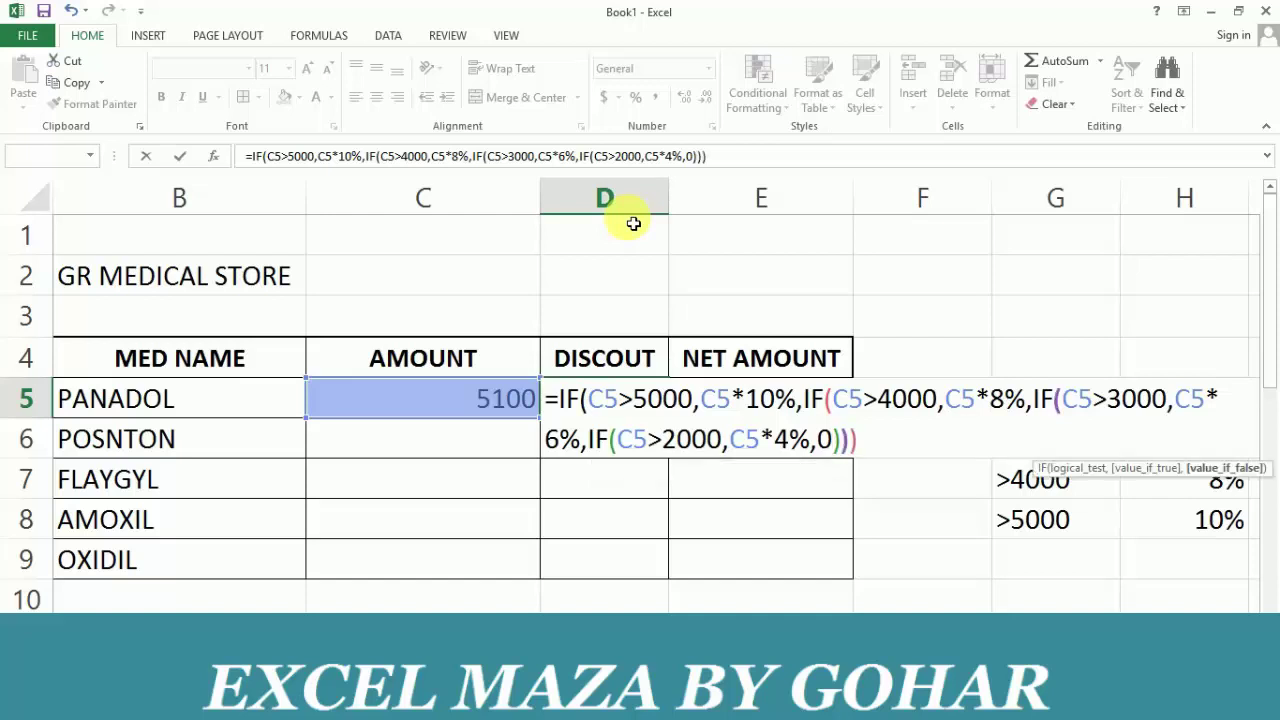
{"action": "type", "text": "))"}
{"action": "key", "text": "Return"}
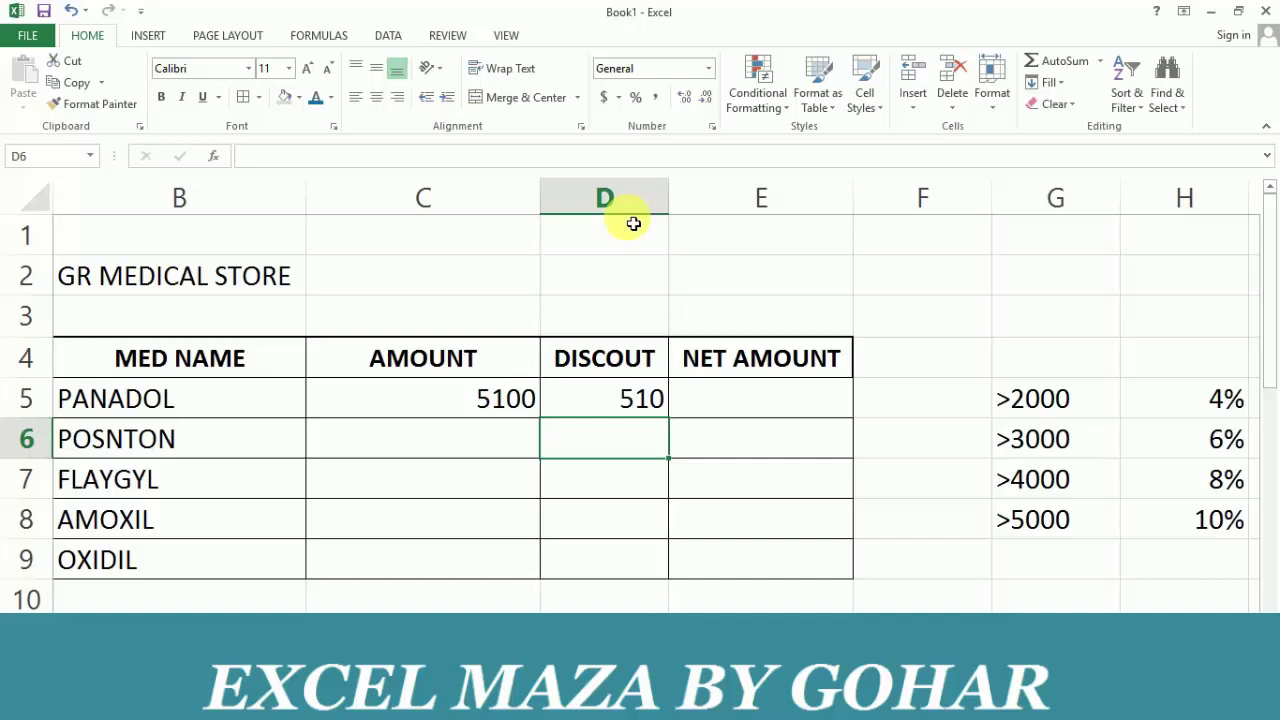
- Set POSNTON's amount to 3999, replacing a mistaken 456
{"action": "key", "text": "Left"}
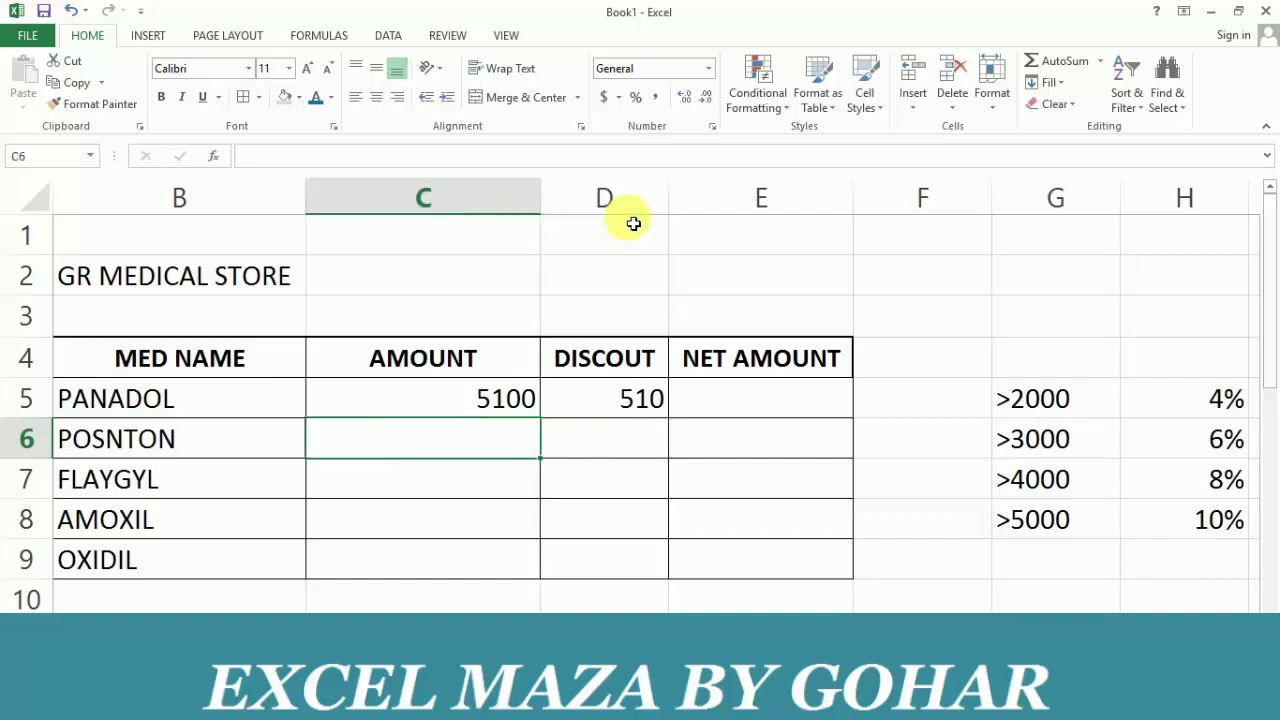
{"action": "type", "text": "456"}
{"action": "key", "text": "Up"}
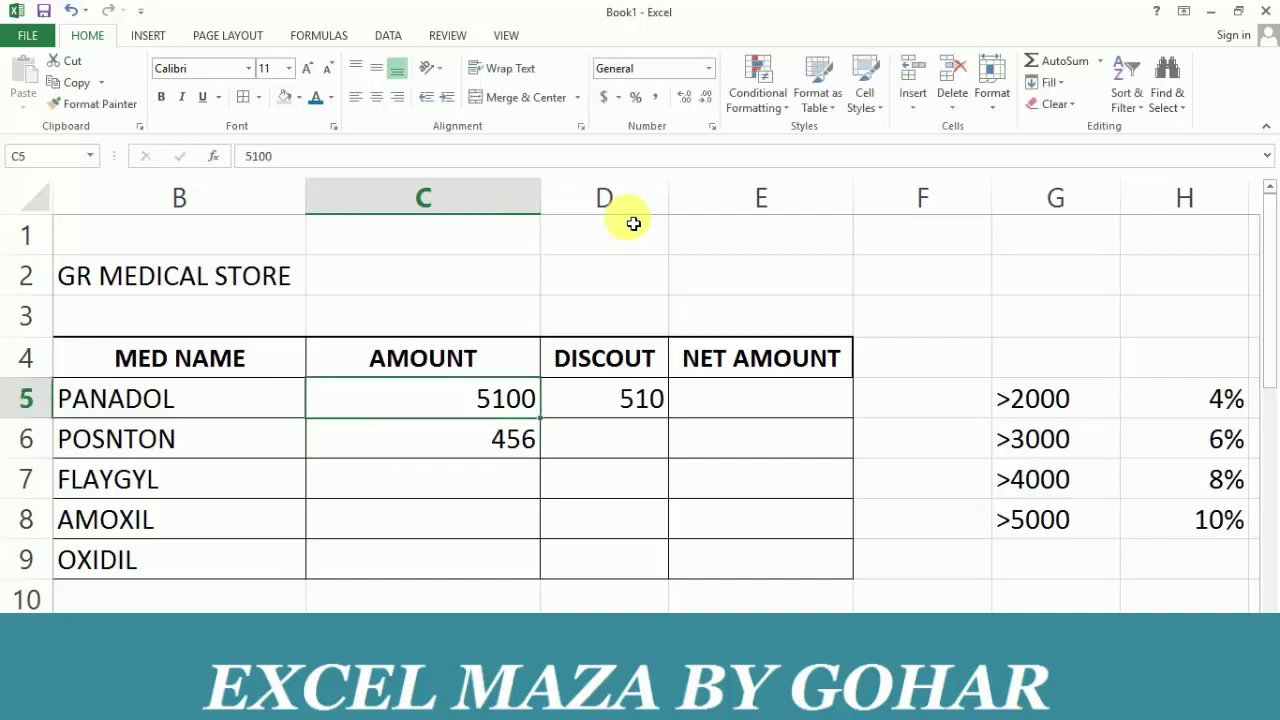
{"action": "key", "text": "Up"}
{"action": "key", "text": "Down"}
{"action": "key", "text": "Down"}
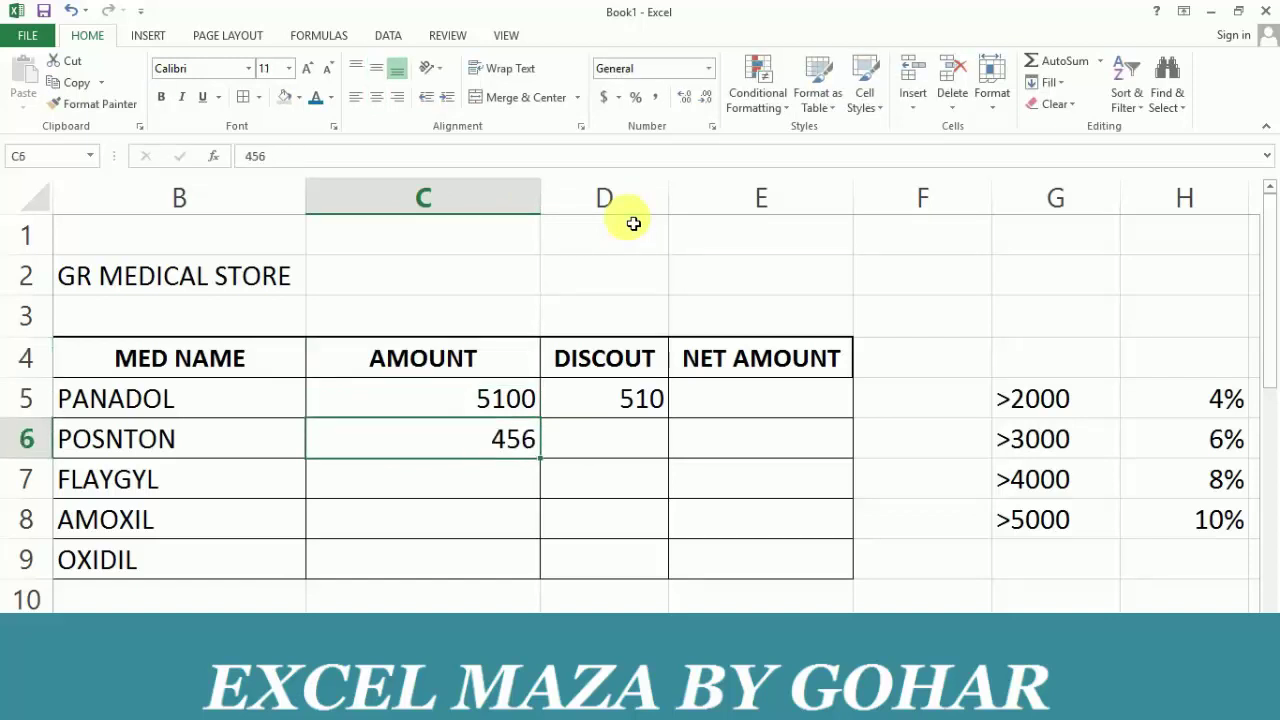
{"action": "type", "text": "3999"}
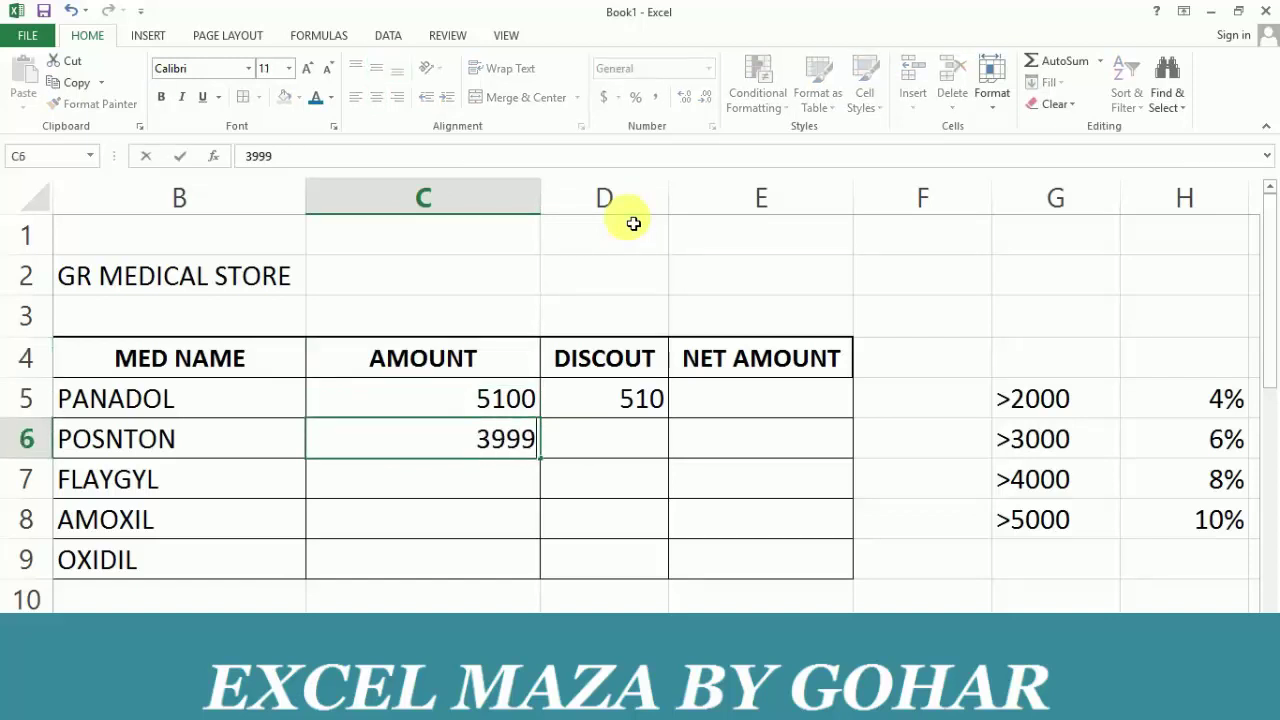
{"action": "key", "text": "Return"}
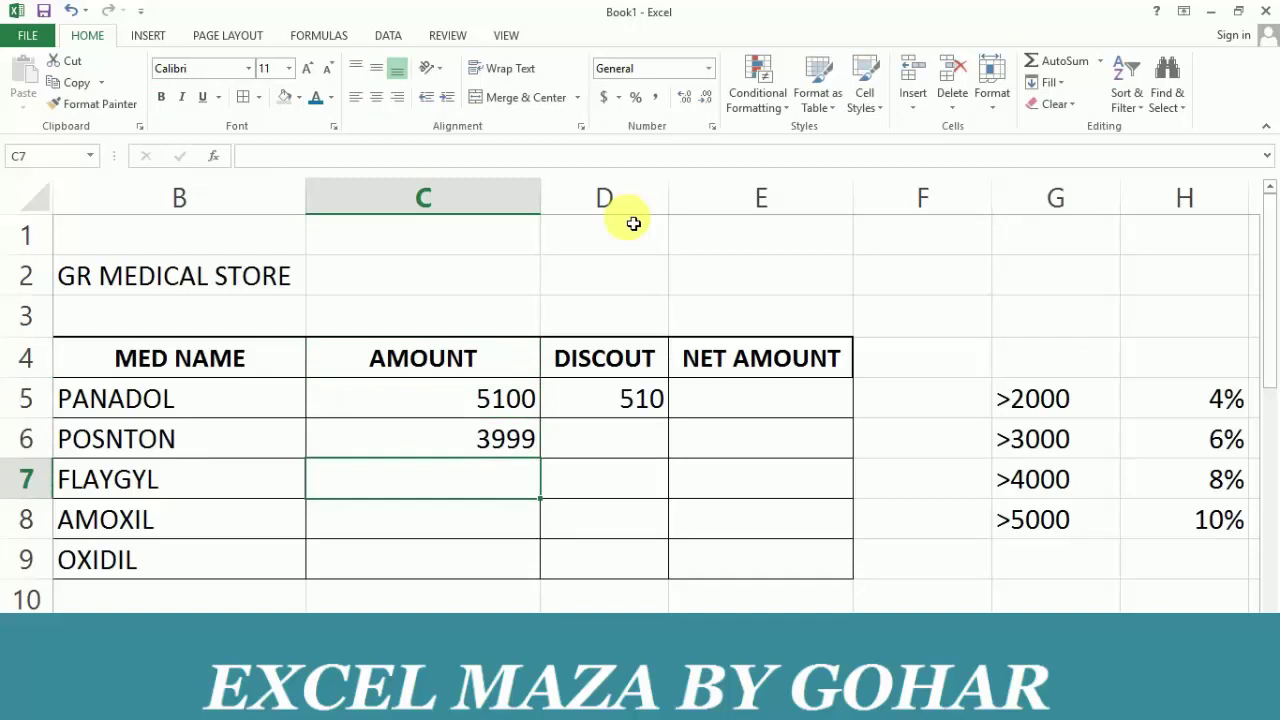
- Enter amounts 1900 for FLAYGYL, 1567 for AMOXIL and 4988 for OXIDIL
{"action": "type", "text": "1"}
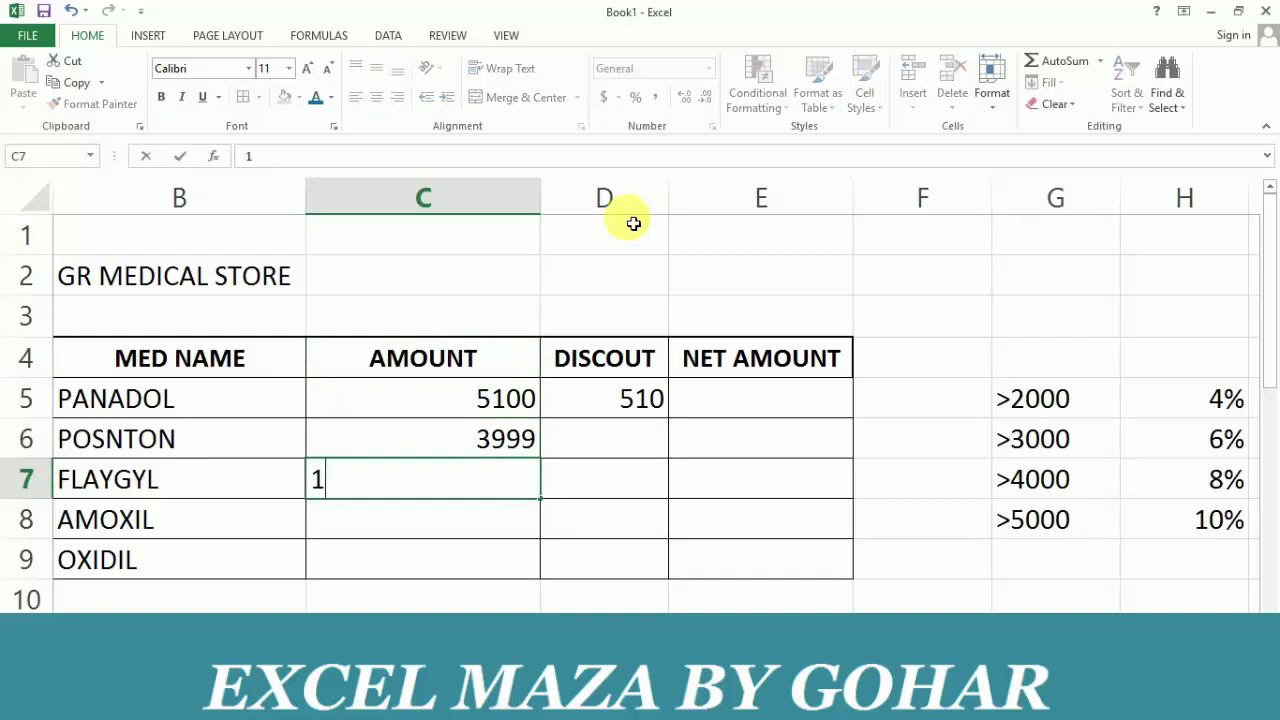
{"action": "type", "text": "900"}
{"action": "key", "text": "Return"}
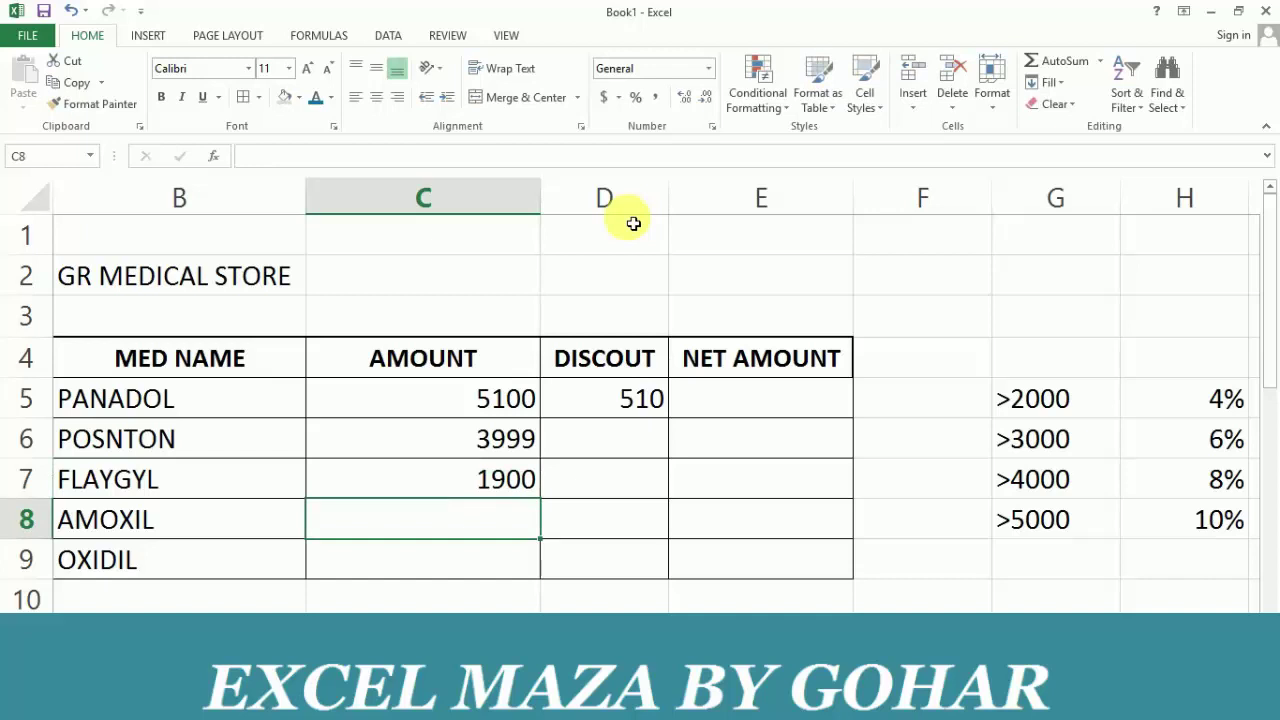
{"action": "type", "text": "15"}
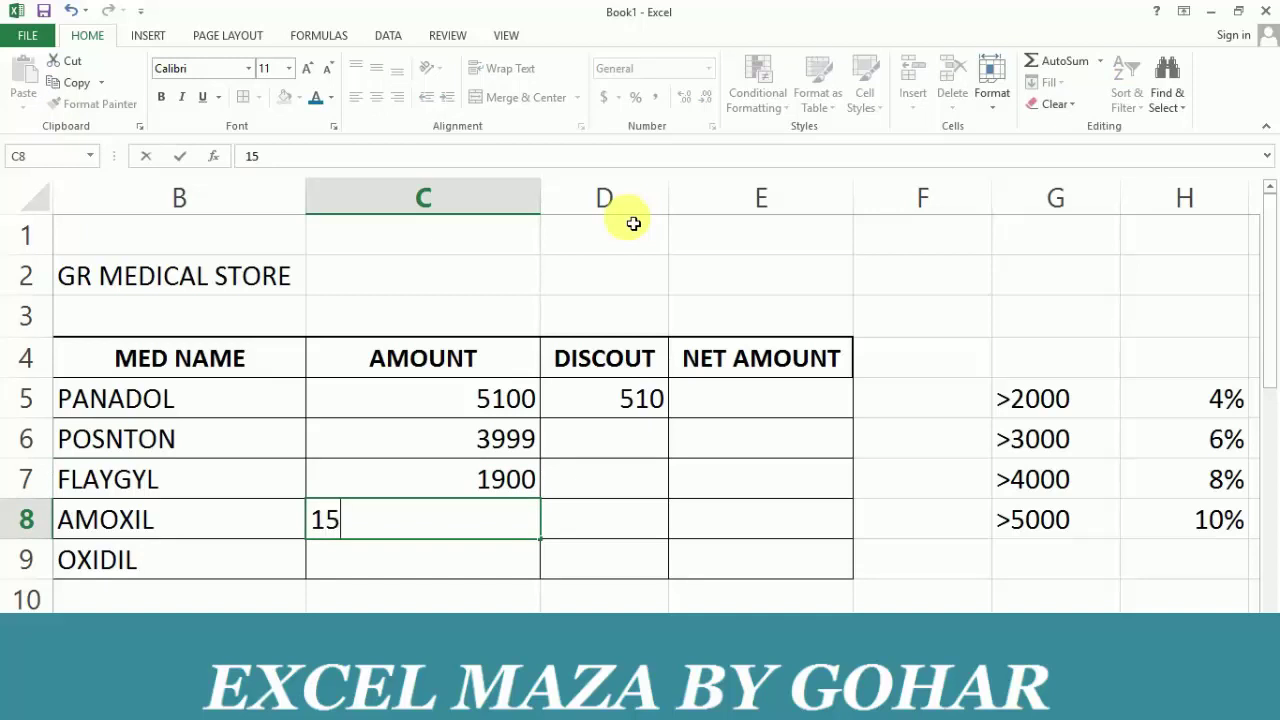
{"action": "type", "text": "67"}
{"action": "key", "text": "Return"}
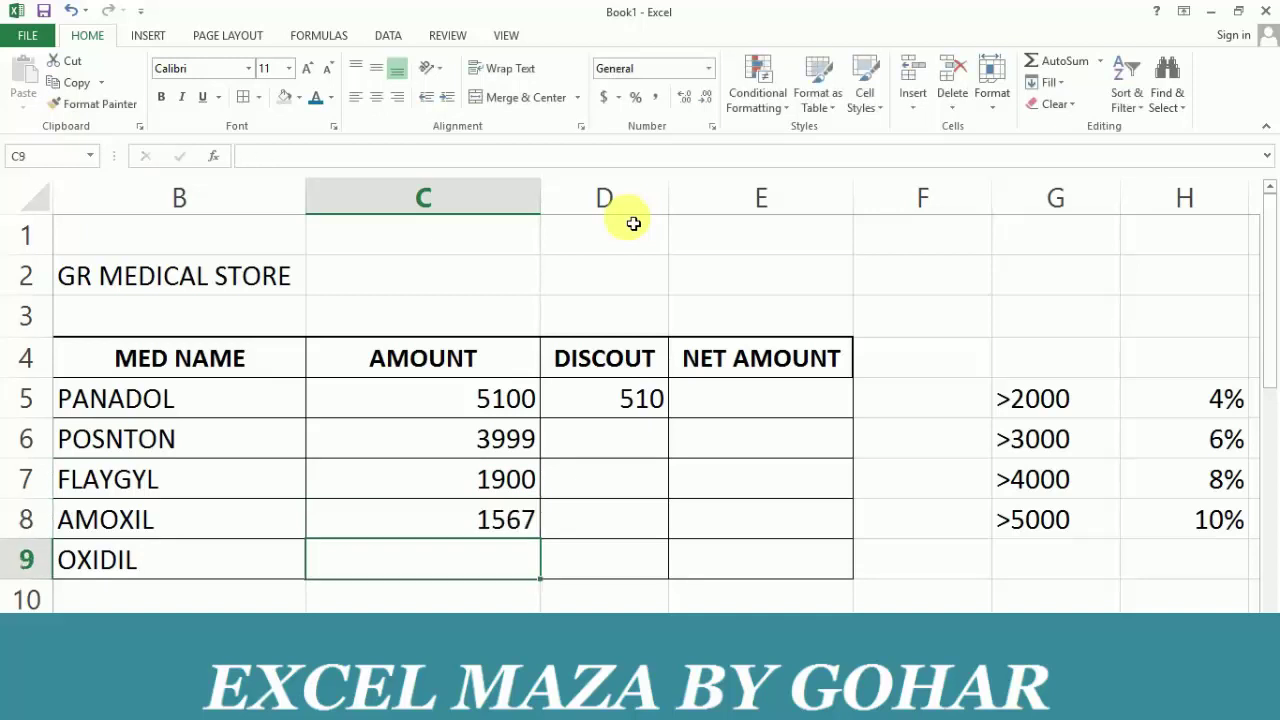
{"action": "type", "text": "4988"}
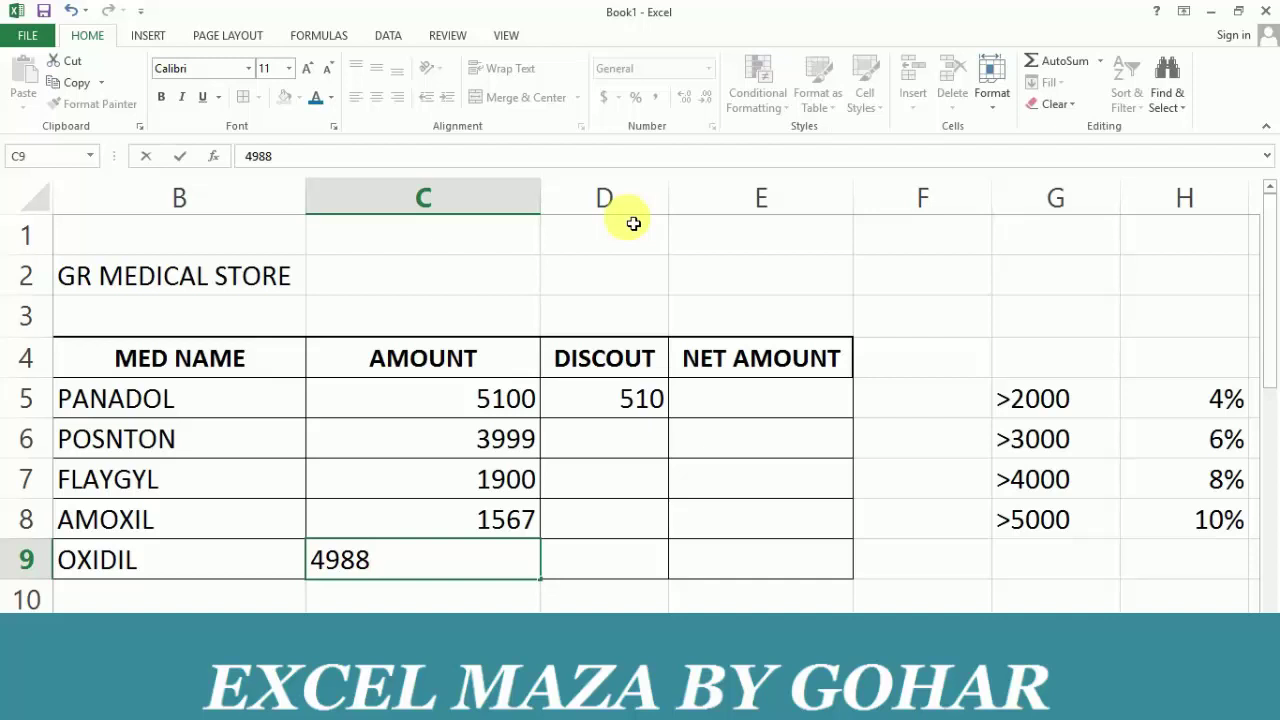
{"action": "key", "text": "Up"}
{"action": "key", "text": "Right"}
{"action": "key", "text": "Up"}
{"action": "key", "text": "Up"}
{"action": "key", "text": "Up"}
{"action": "key", "text": "shift+Down"}
{"action": "key", "text": "shift+Down"}
{"action": "key", "text": "shift+Down"}
{"action": "key", "text": "shift+Down"}
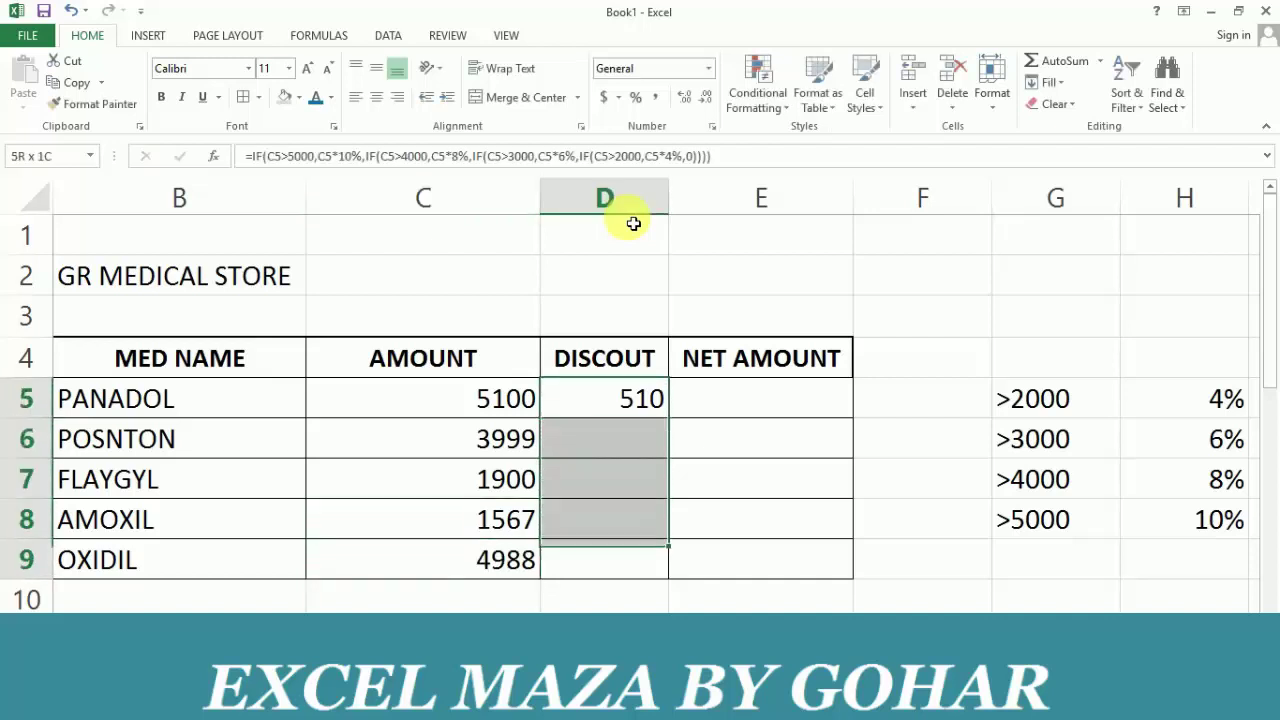
{"action": "key", "text": "shift+Down"}
{"action": "key", "text": "shift+Down"}
{"action": "key", "text": "ctrl+d"}
{"action": "key", "text": "Down"}
{"action": "key", "text": "Up"}
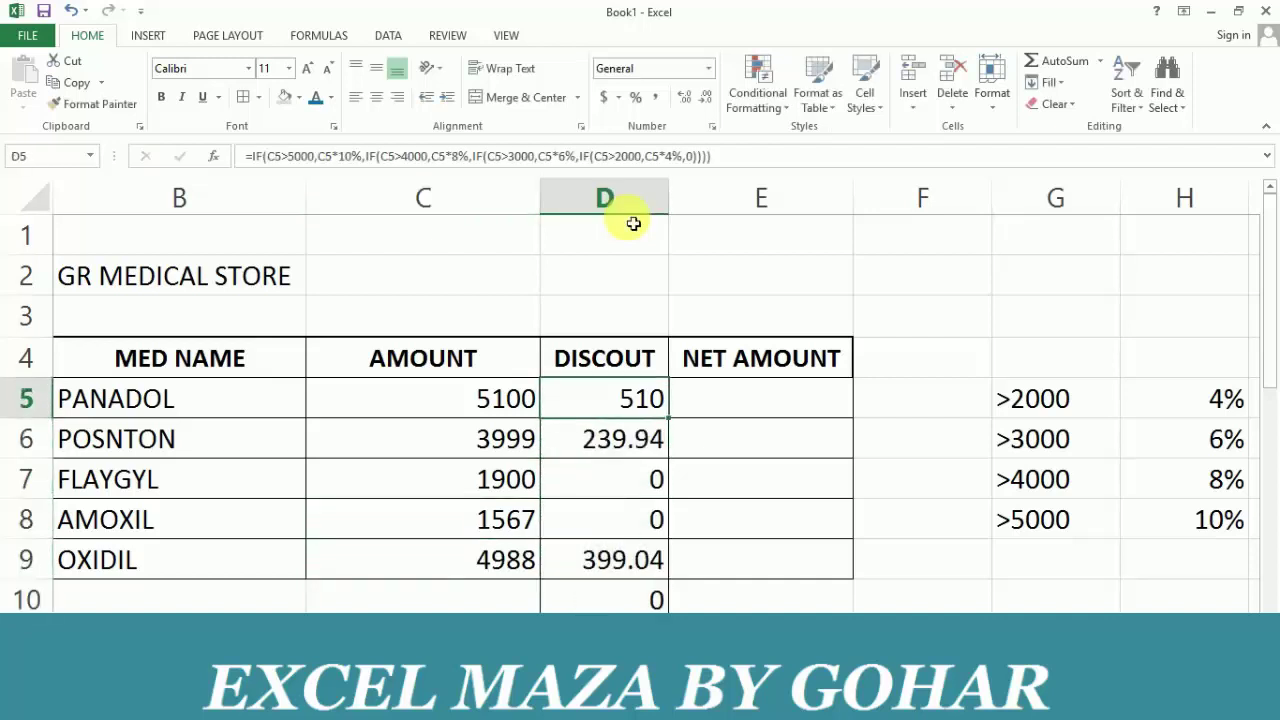
{"action": "key", "text": "Right"}
{"action": "key", "text": "Right"}
{"action": "key", "text": "Right"}
{"action": "key", "text": "Right"}
{"action": "key", "text": "Left"}
{"action": "key", "text": "Left"}
{"action": "key", "text": "Left"}
{"action": "key", "text": "Left"}
{"action": "key", "text": "Left"}
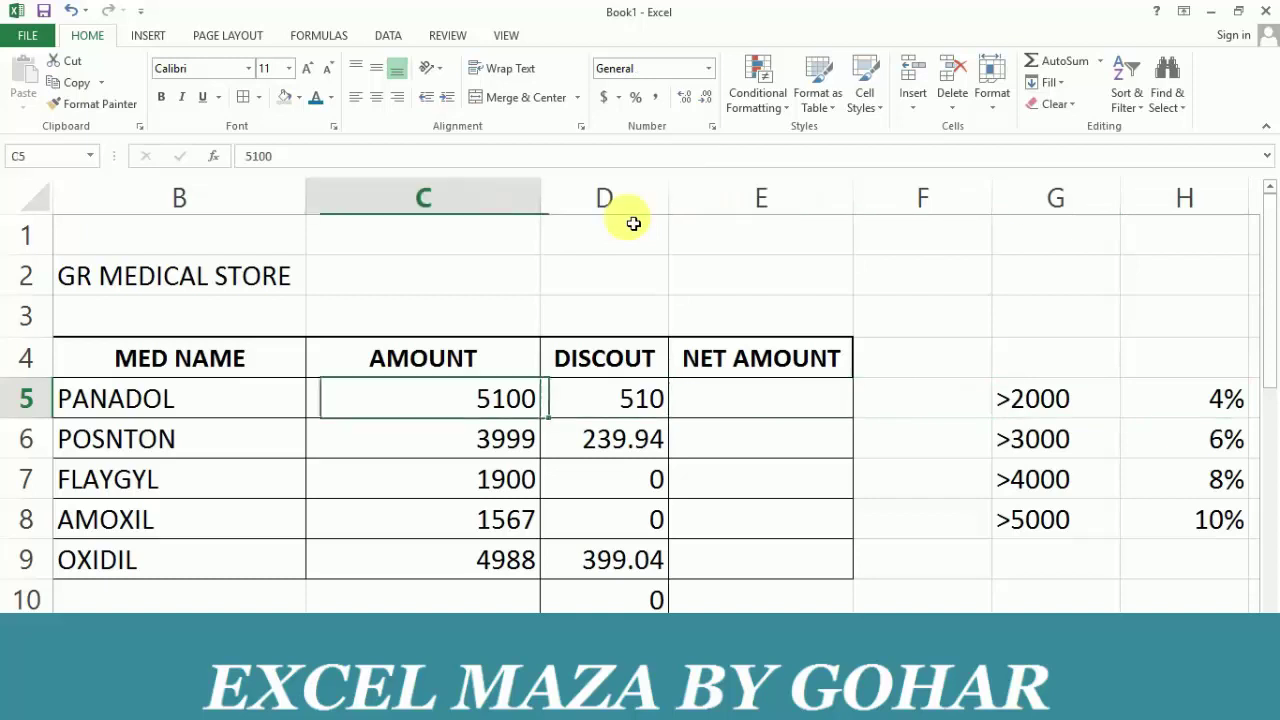
{"action": "key", "text": "Right"}
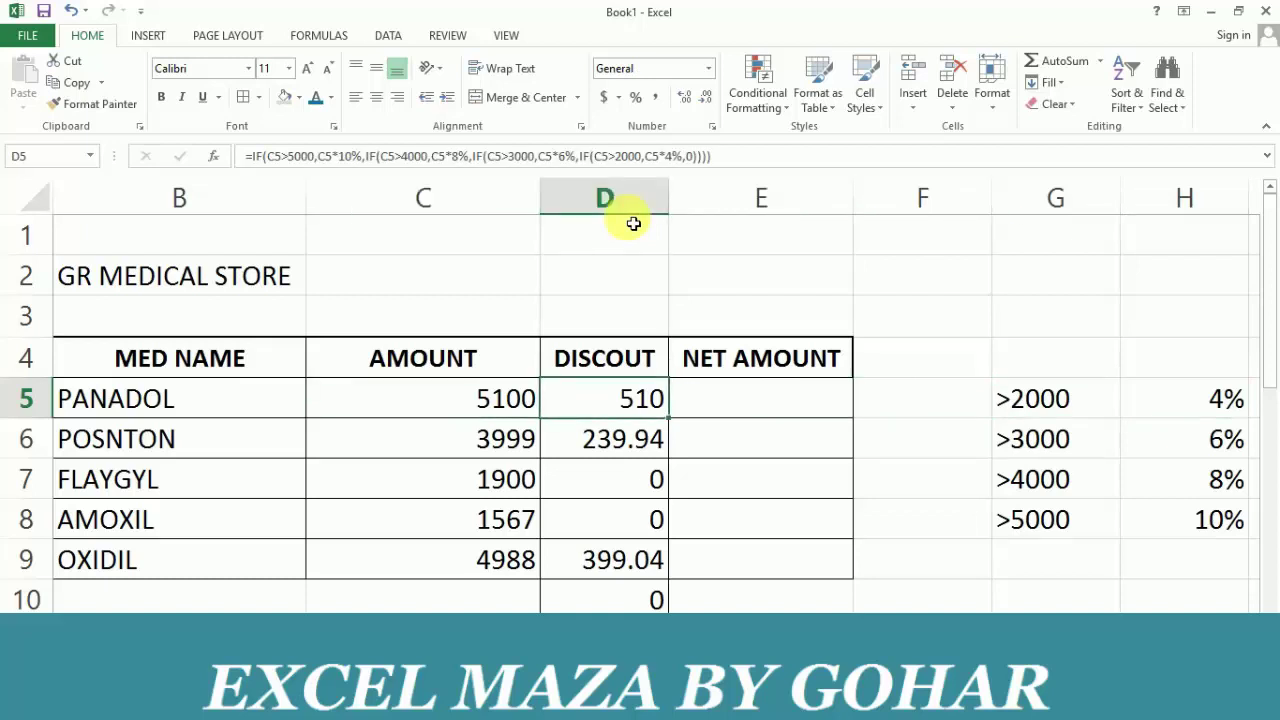
{"action": "key", "text": "Down"}
{"action": "key", "text": "Down"}
{"action": "key", "text": "Left"}
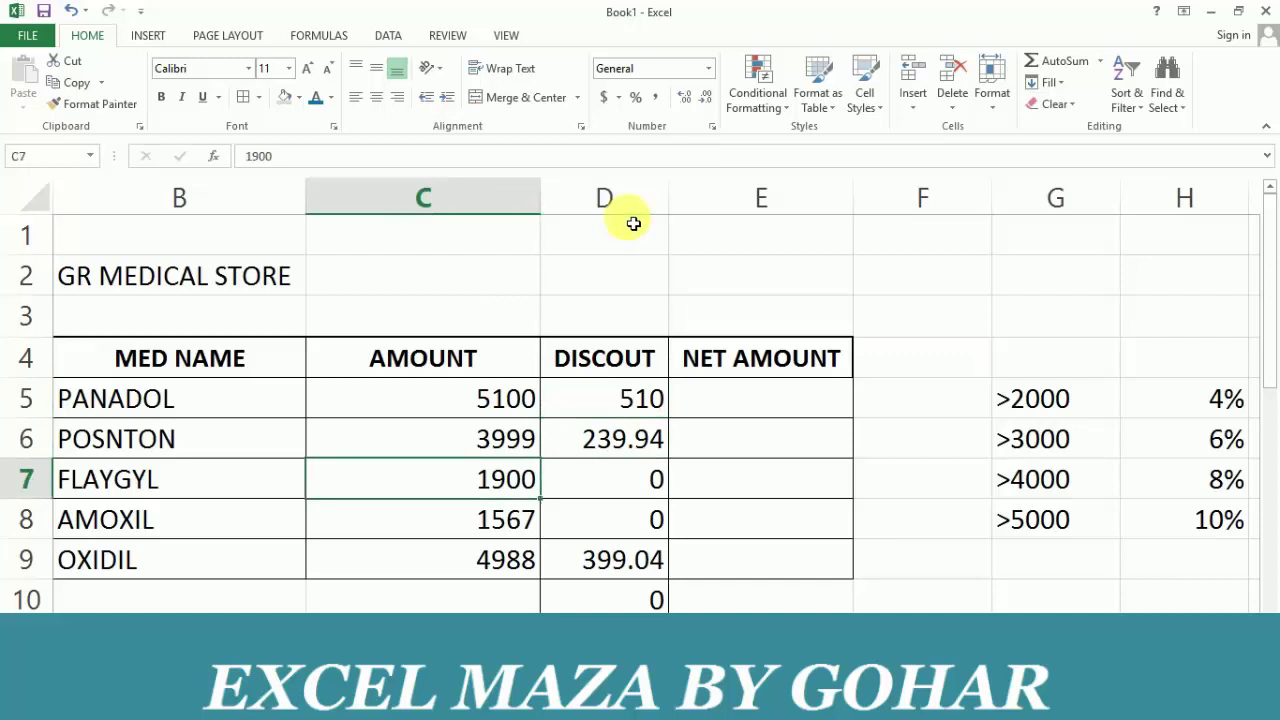
{"action": "key", "text": "Right"}
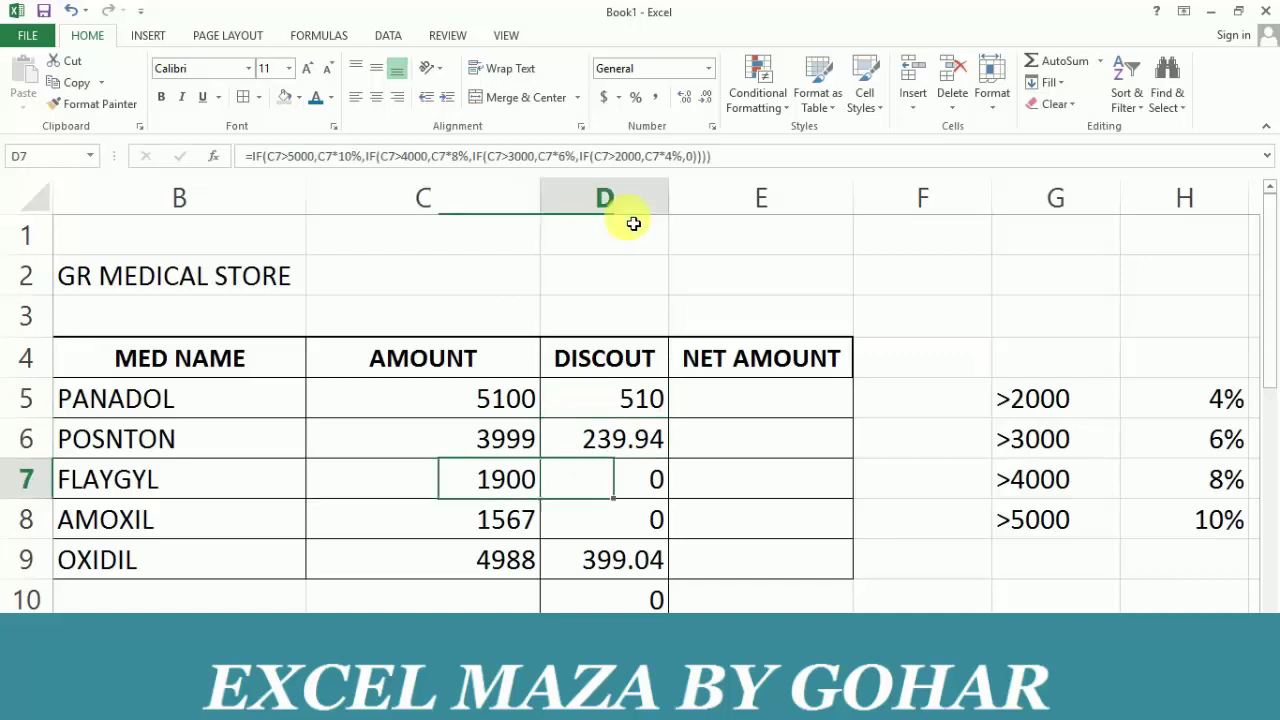
{"action": "key", "text": "Left"}
{"action": "key", "text": "Right"}
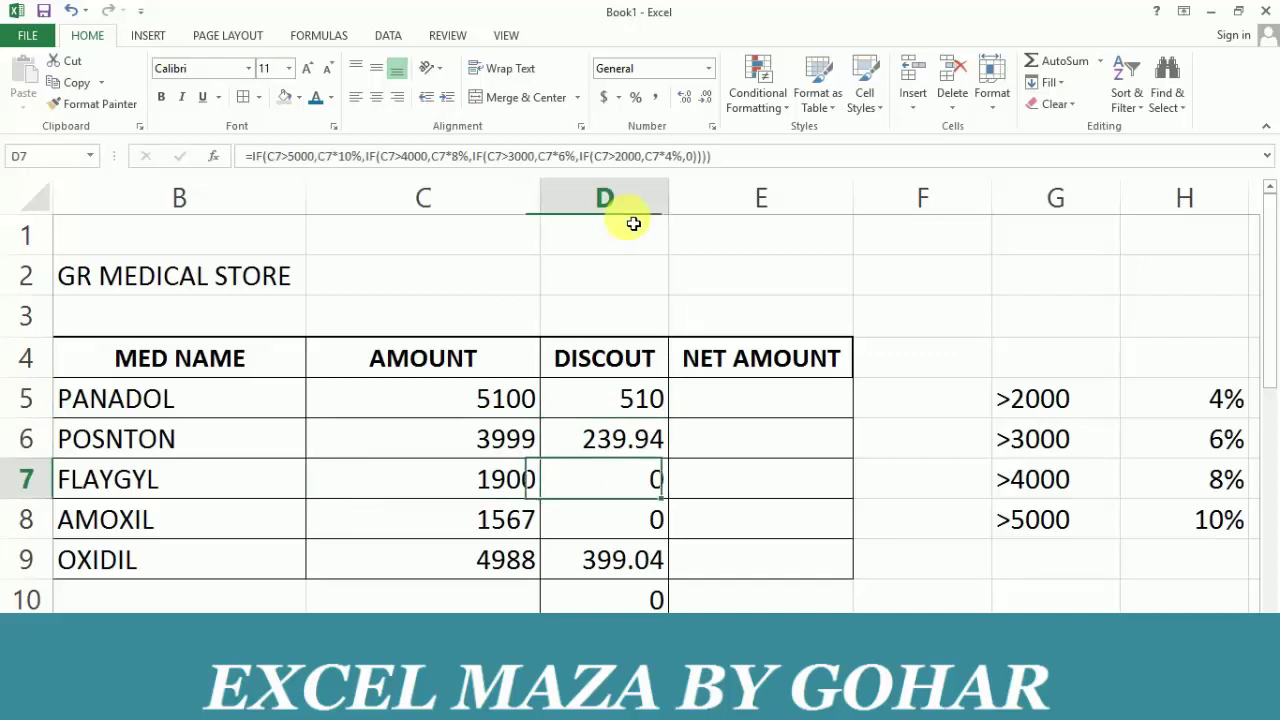
{"action": "key", "text": "Left"}
{"action": "key", "text": "Right"}
{"action": "key", "text": "Right"}
{"action": "key", "text": "Left"}
{"action": "key", "text": "F2"}
{"action": "key", "text": "Escape"}
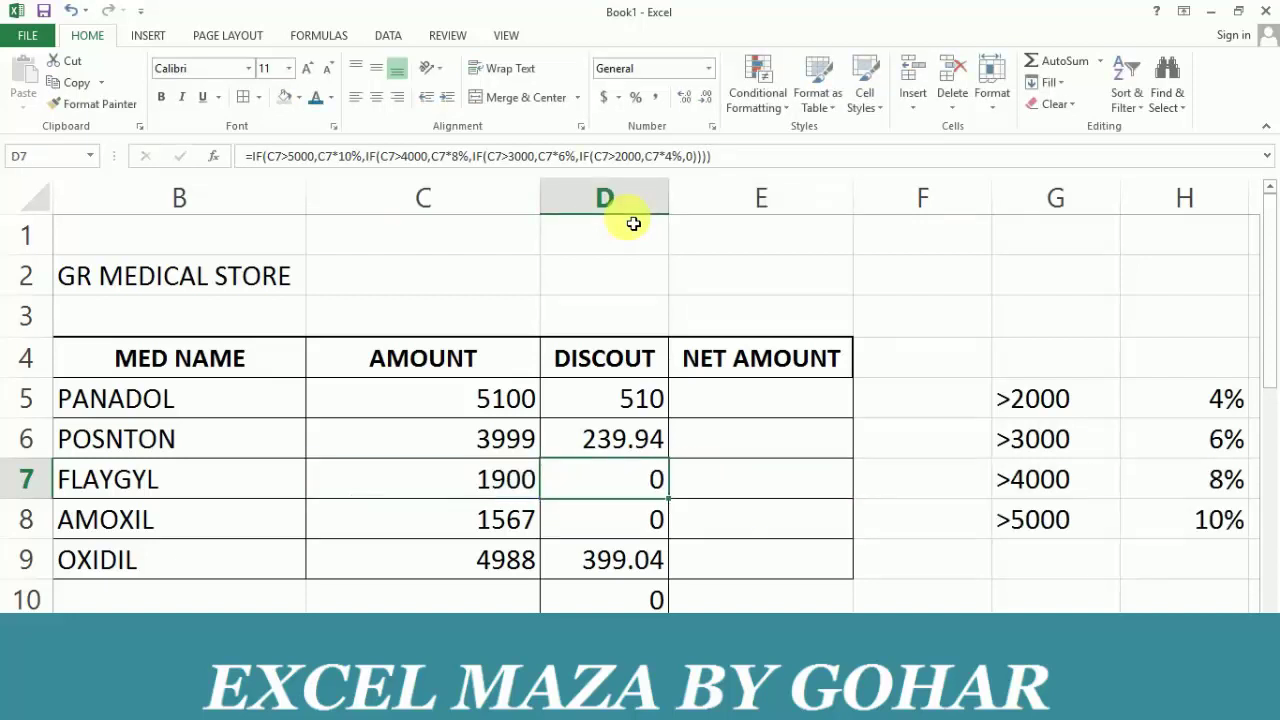
{"action": "key", "text": "Down"}
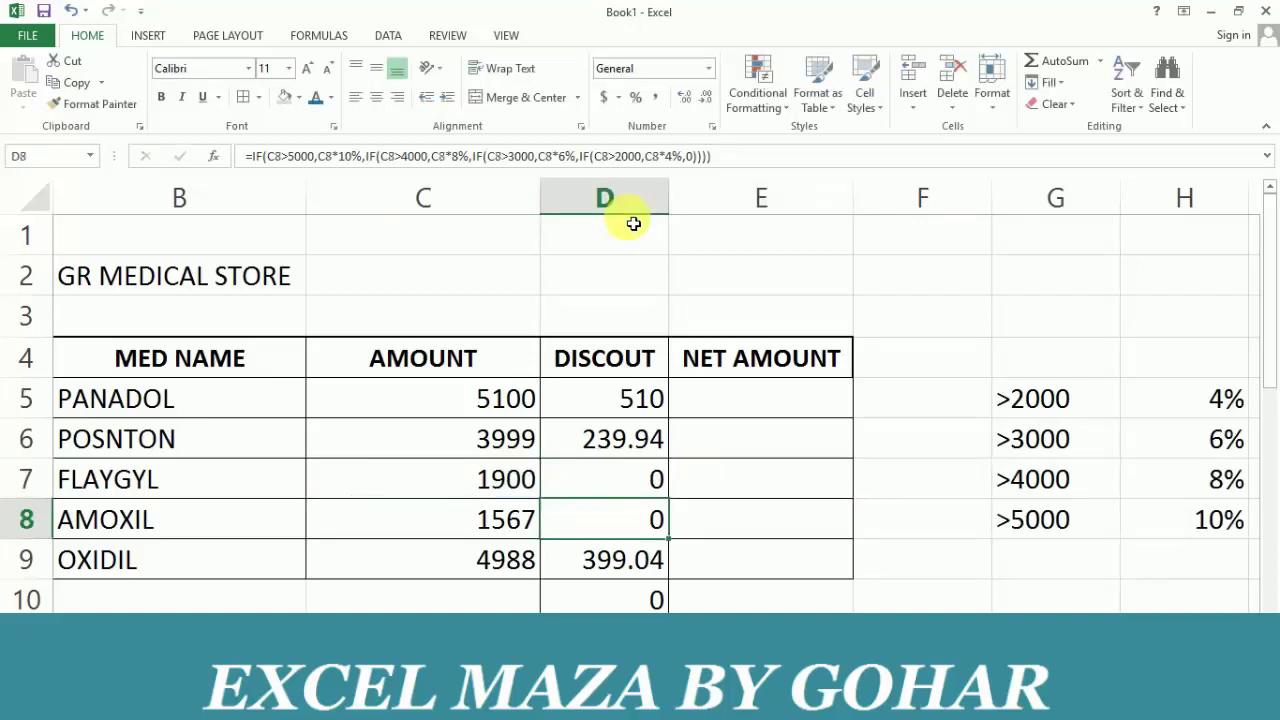
{"action": "key", "text": "Down"}
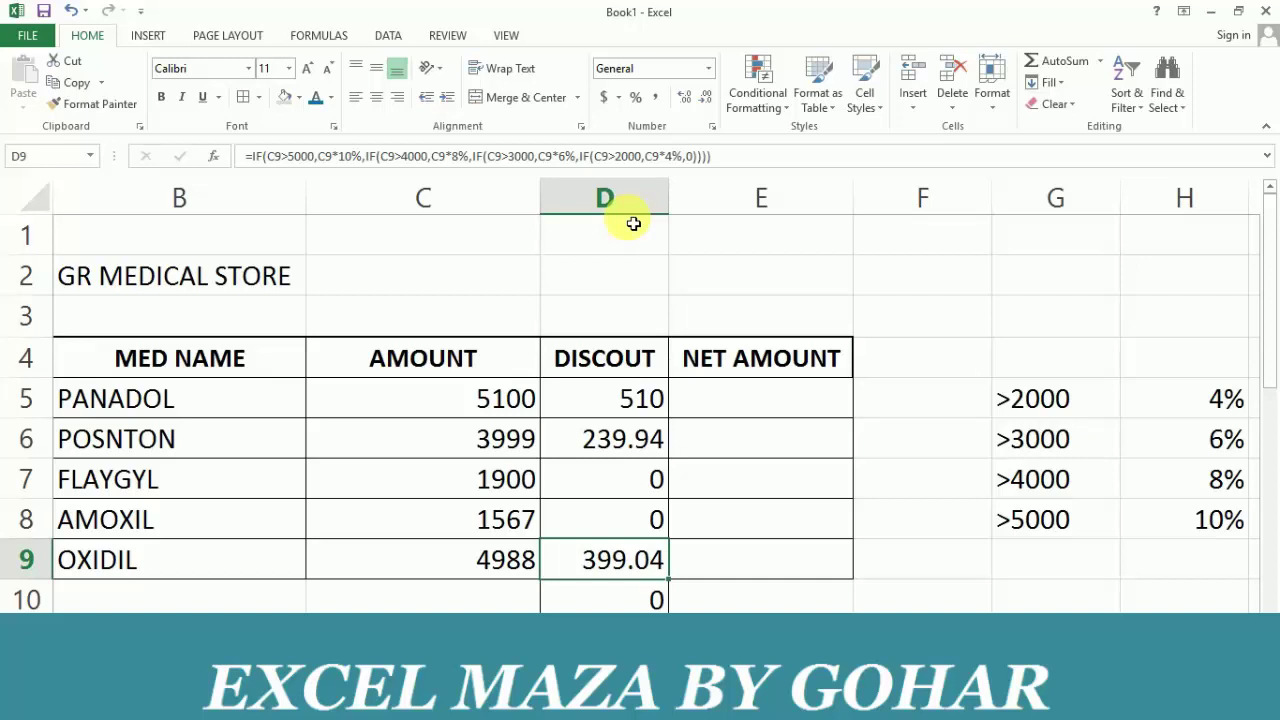
{"action": "key", "text": "Right"}
{"action": "key", "text": "Right"}
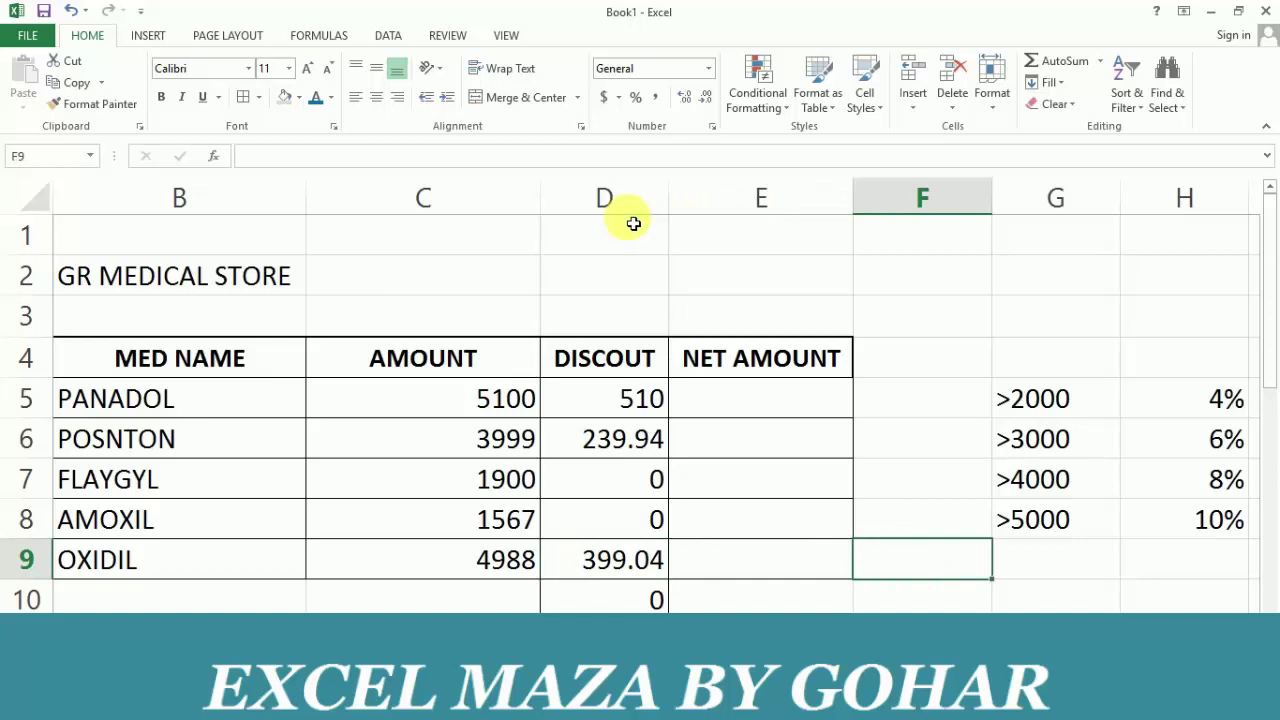
{"action": "type", "text": "="}
{"action": "key", "text": "Left"}
{"action": "key", "text": "Left"}
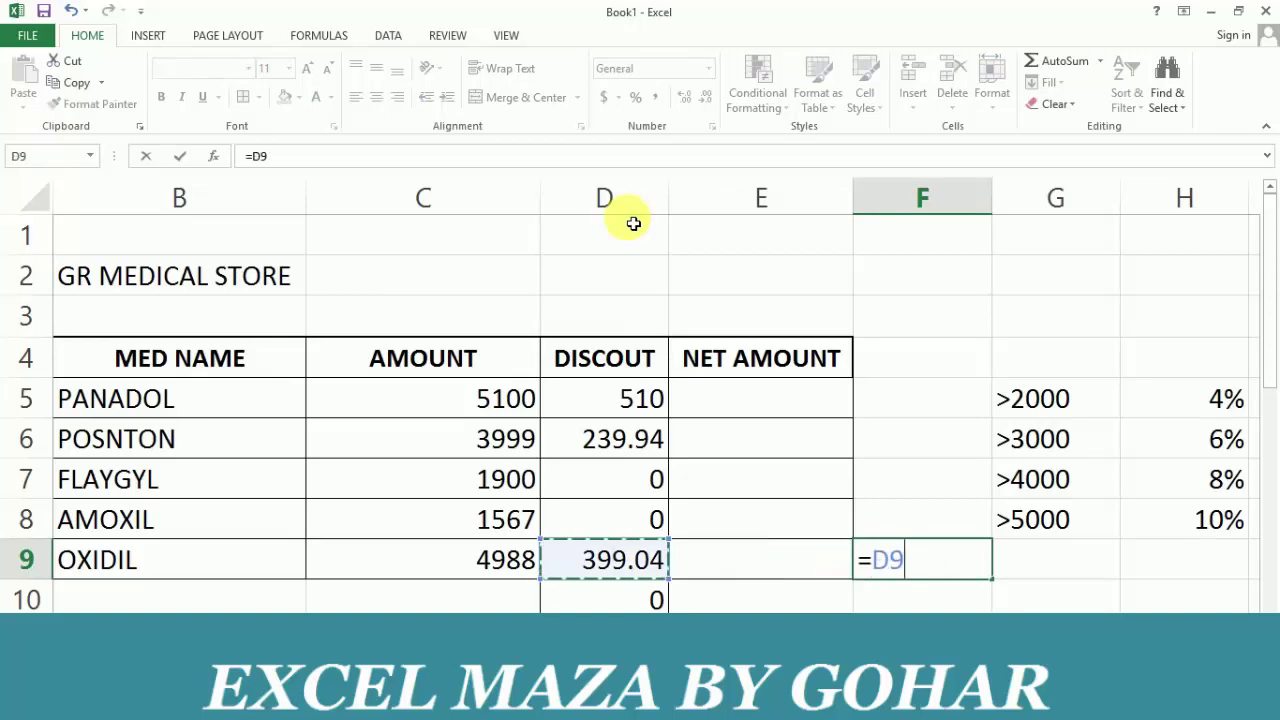
{"action": "type", "text": "/"}
{"action": "key", "text": "Left"}
{"action": "key", "text": "Left"}
{"action": "key", "text": "Left"}
{"action": "key", "text": "Return"}
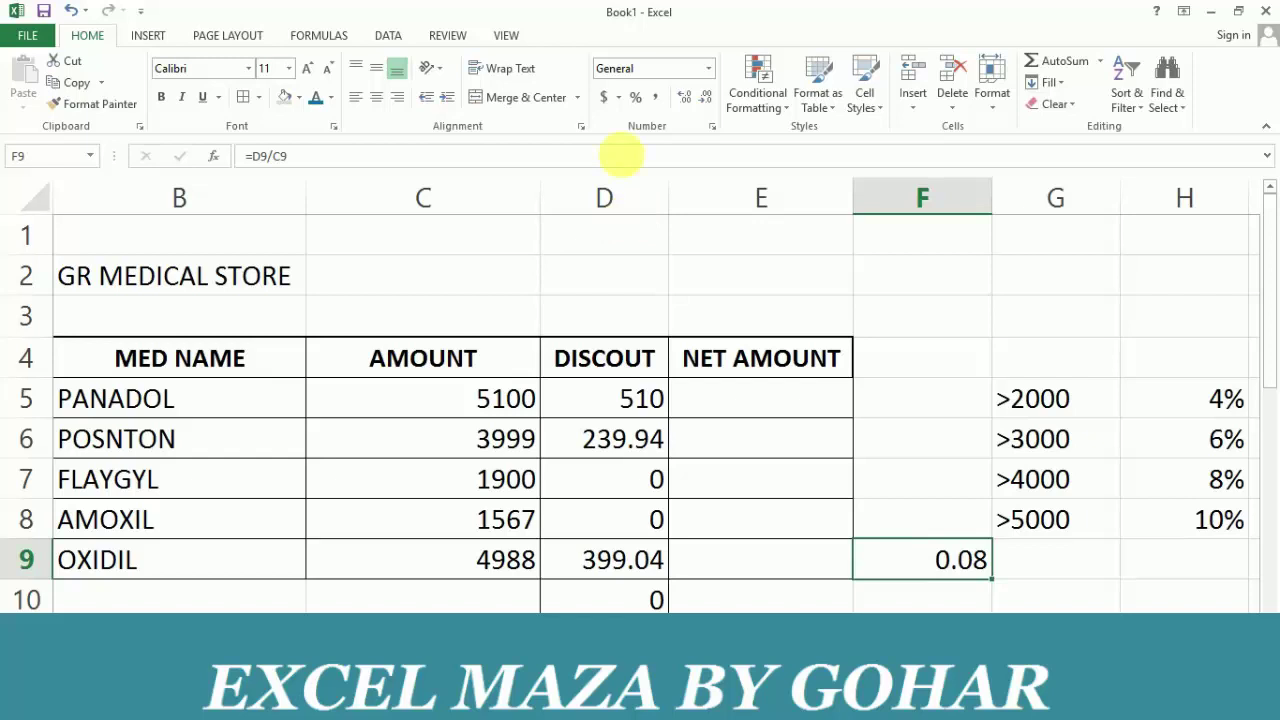
{"action": "left_click", "coordinate": [634, 100]}
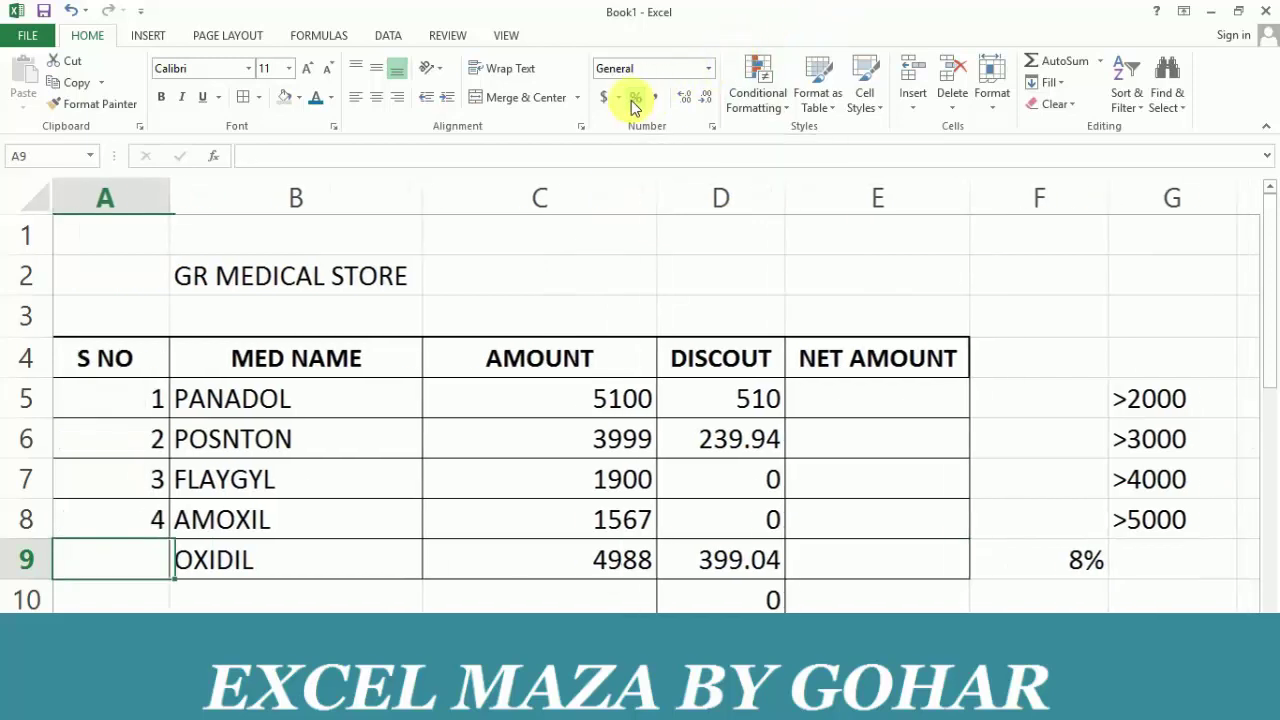
{"action": "key", "text": "Left"}
{"action": "key", "text": "Left"}
{"action": "key", "text": "Right"}
{"action": "key", "text": "Right"}
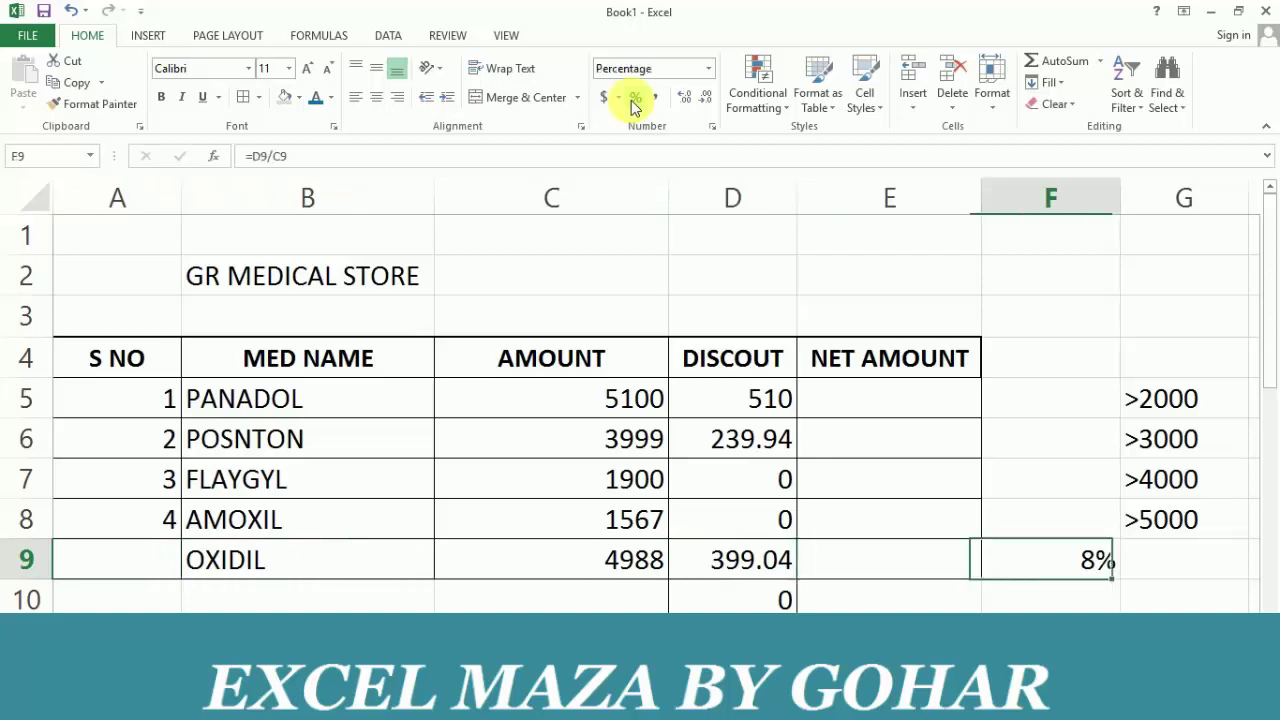
{"action": "key", "text": "Delete"}
{"action": "key", "text": "Left"}
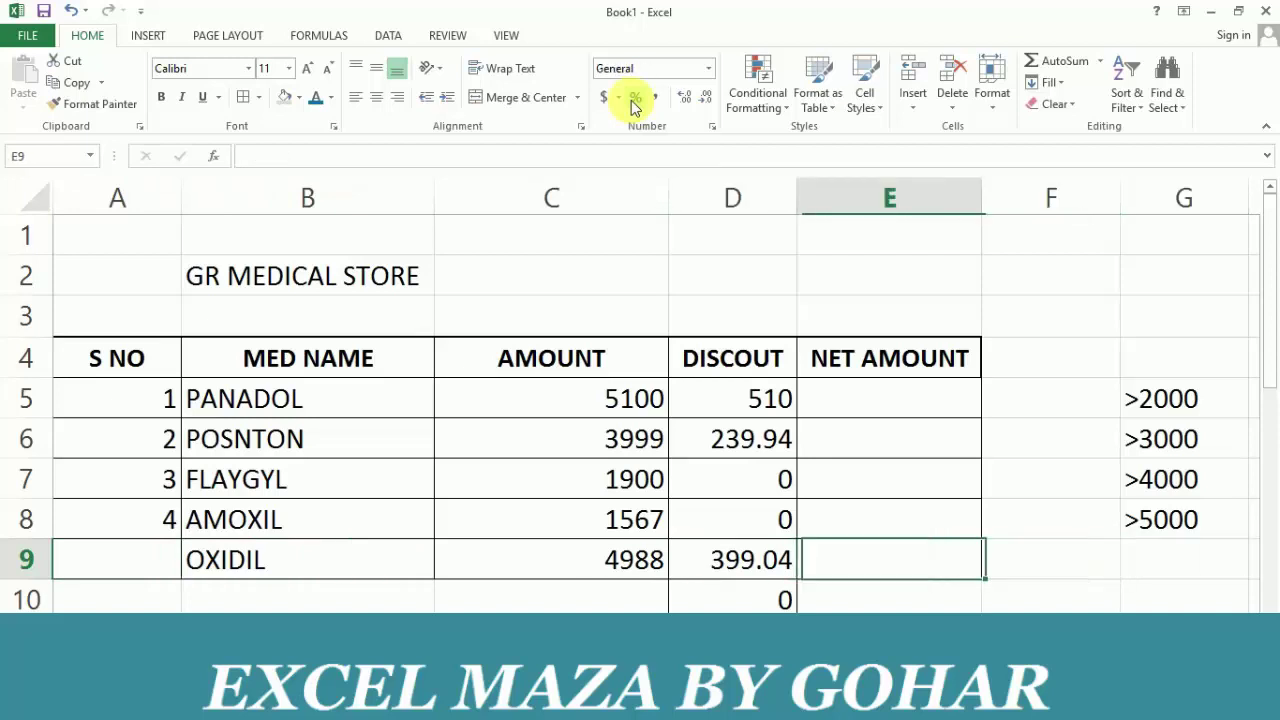
{"action": "key", "text": "Left"}
{"action": "key", "text": "Left"}
{"action": "key", "text": "Up"}
{"action": "key", "text": "Up"}
{"action": "key", "text": "Up"}
{"action": "key", "text": "Up"}
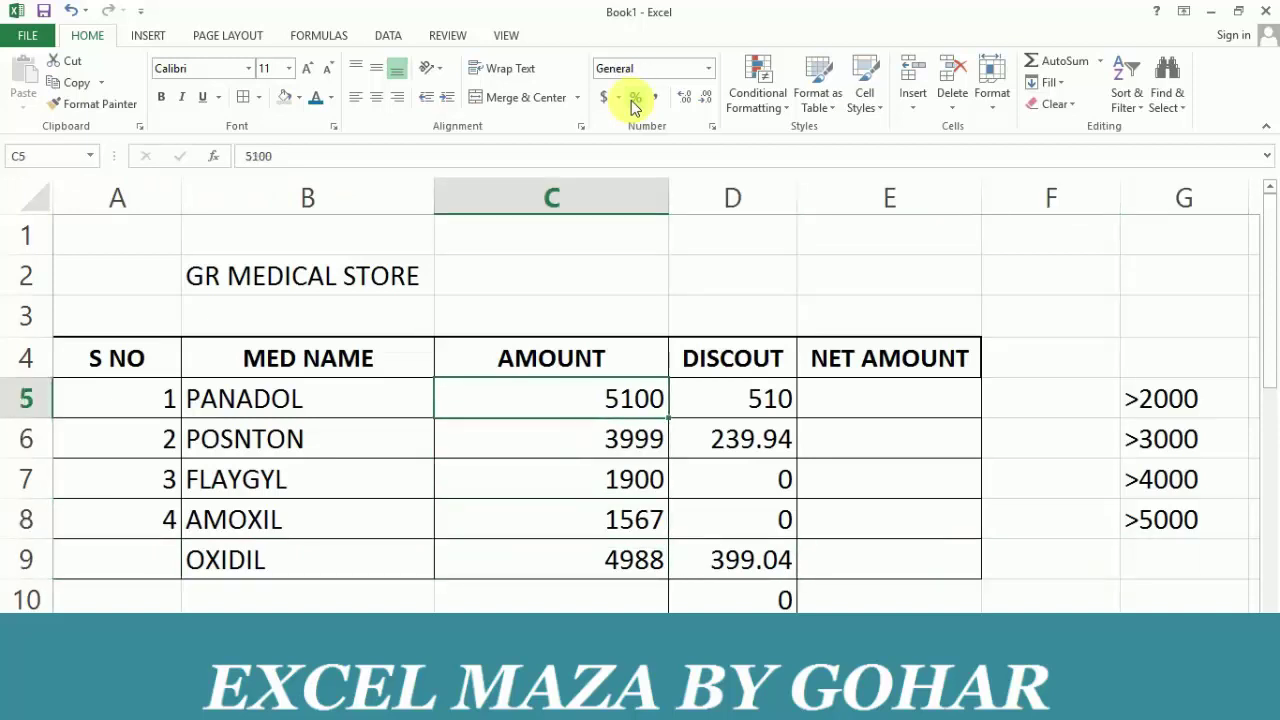
{"action": "key", "text": "Up"}
{"action": "key", "text": "Right"}
{"action": "key", "text": "Down"}
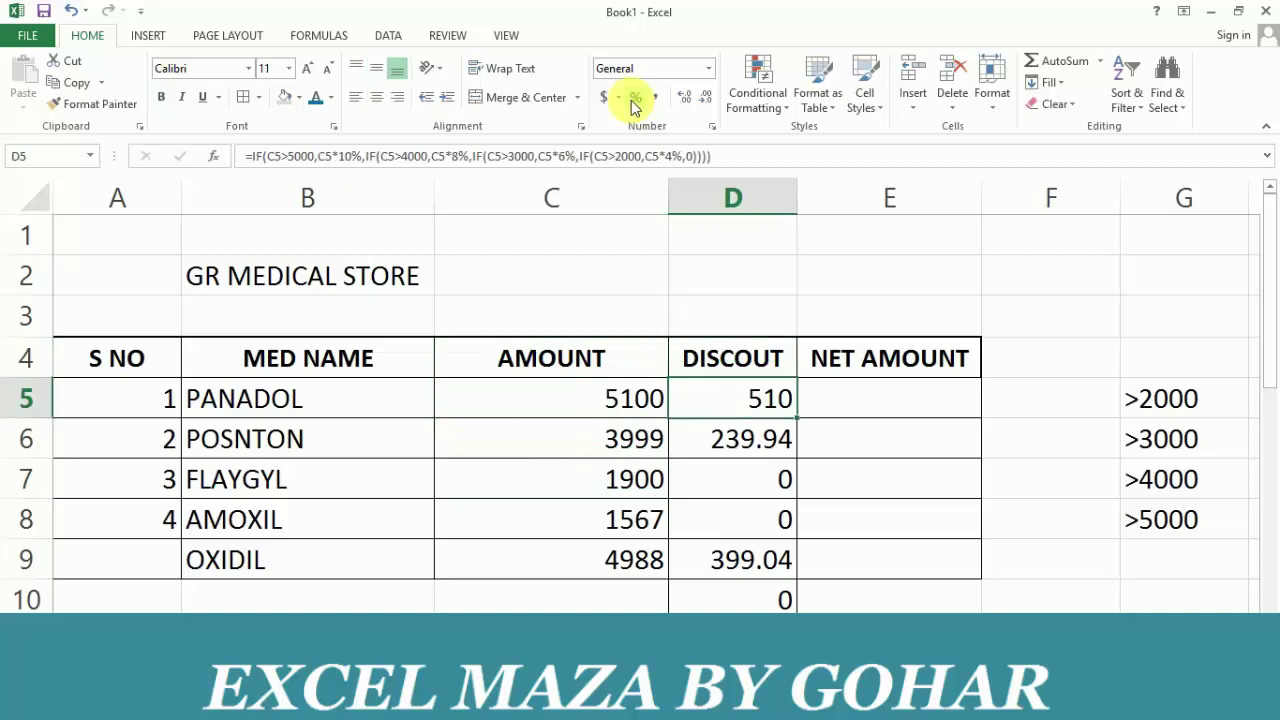
{"action": "key", "text": "Right"}
{"action": "key", "text": "Right"}
{"action": "key", "text": "Right"}
{"action": "key", "text": "Left"}
{"action": "key", "text": "Left"}
{"action": "key", "text": "Left"}
{"action": "key", "text": "Right"}
{"action": "key", "text": "Right"}
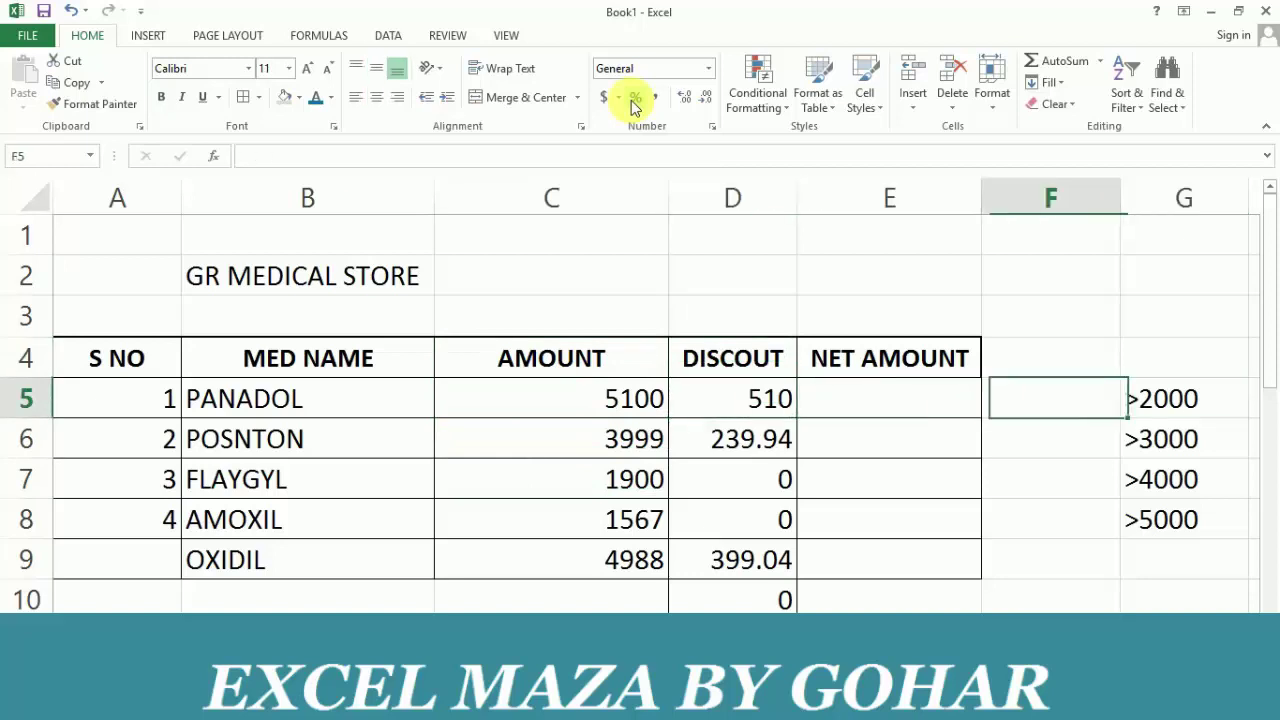
{"action": "key", "text": "Left"}
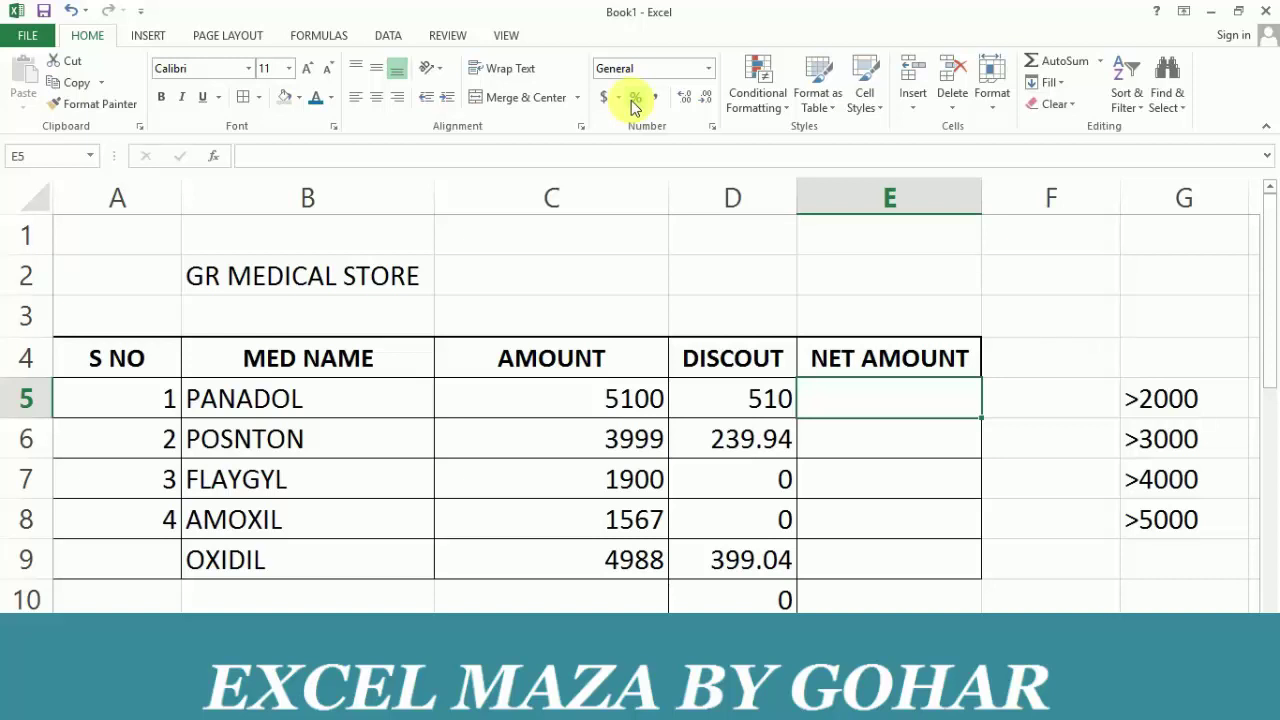
- Open D5's nested IF and walk through its 5000/10% and 4000/8% tiers to the 2000 threshold
{"action": "key", "text": "Left"}
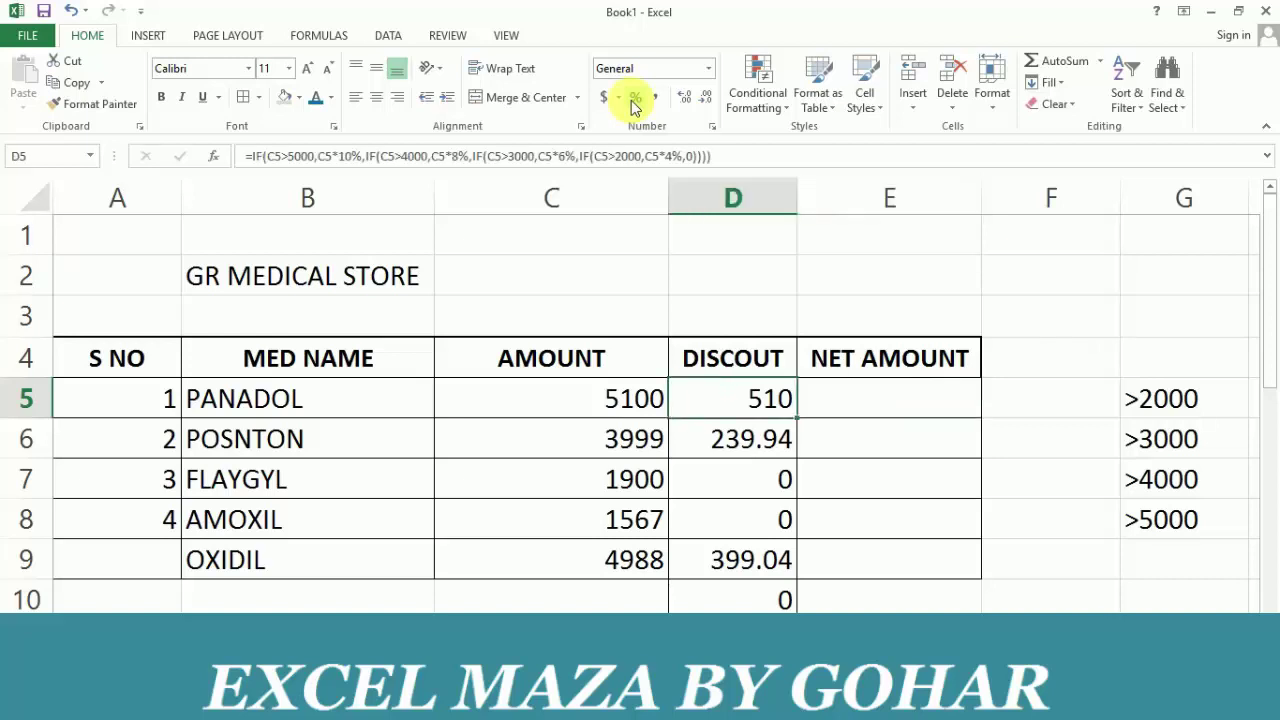
{"action": "key", "text": "F2"}
{"action": "key", "text": "Left"}
{"action": "key", "text": "Left"}
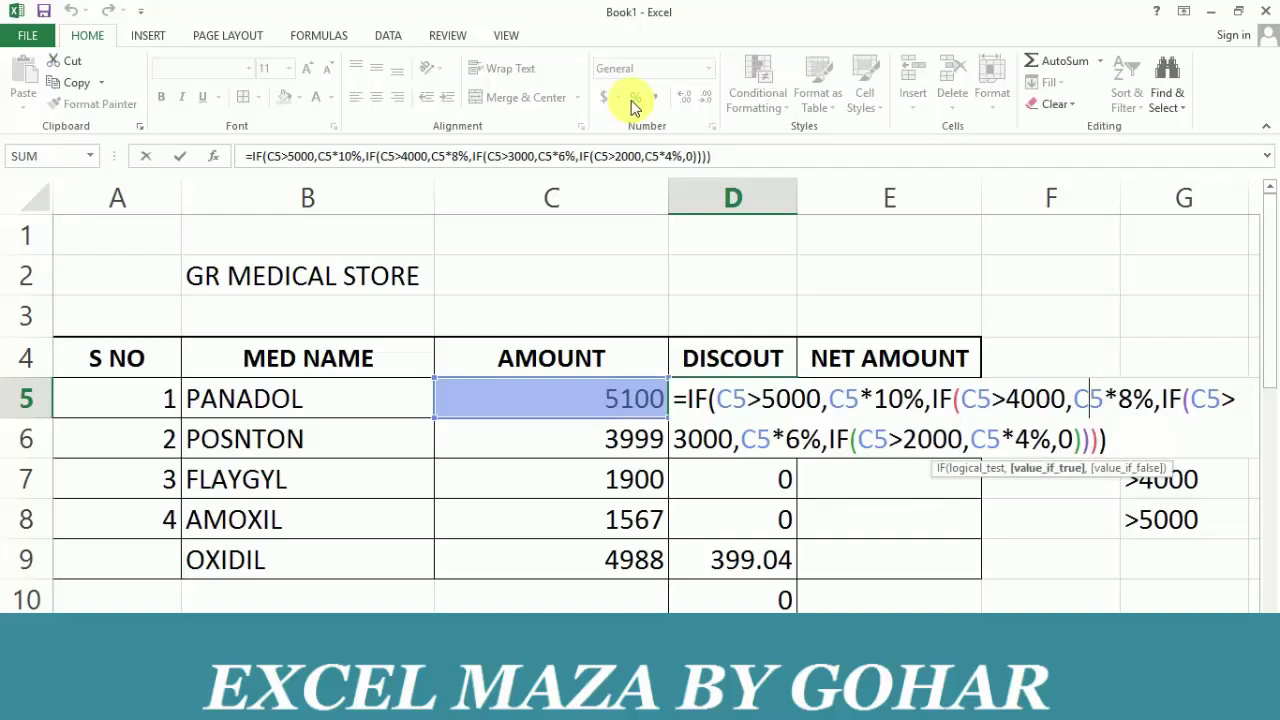
{"action": "key", "text": "Left"}
{"action": "key", "text": "Left"}
{"action": "key", "text": "Left"}
{"action": "key", "text": "Left"}
{"action": "key", "text": "Left"}
{"action": "key", "text": "Left"}
{"action": "key", "text": "Left"}
{"action": "key", "text": "Up"}
{"action": "key", "text": "Left"}
{"action": "key", "text": "Left"}
{"action": "key", "text": "Left"}
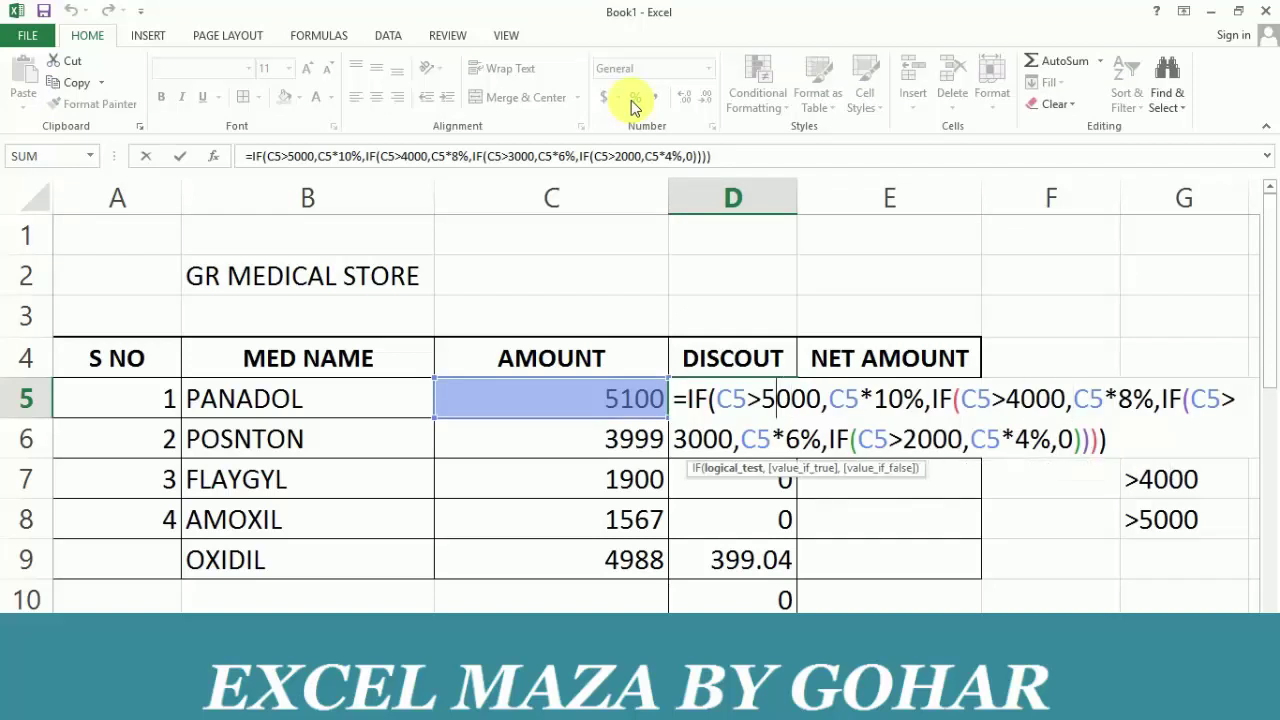
{"action": "key", "text": "Left"}
{"action": "key", "text": "Left"}
{"action": "key", "text": "Right"}
{"action": "key", "text": "Right"}
{"action": "key", "text": "Right"}
{"action": "key", "text": "Right"}
{"action": "key", "text": "Right"}
{"action": "key", "text": "Right"}
{"action": "key", "text": "Right"}
{"action": "key", "text": "Right"}
{"action": "key", "text": "Right"}
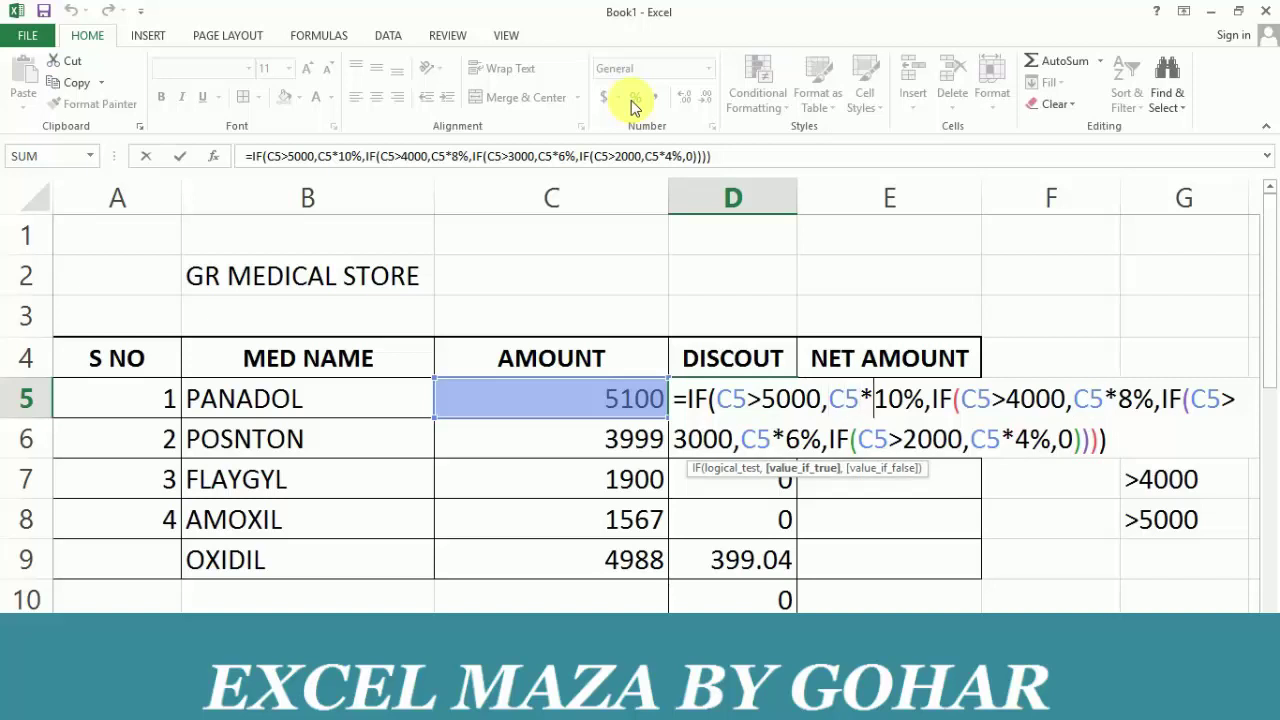
{"action": "key", "text": "Right"}
{"action": "key", "text": "Right"}
{"action": "key", "text": "Right"}
{"action": "key", "text": "Right"}
{"action": "key", "text": "Right"}
{"action": "key", "text": "Right"}
{"action": "key", "text": "Right"}
{"action": "key", "text": "Right"}
{"action": "key", "text": "Right"}
{"action": "key", "text": "Right"}
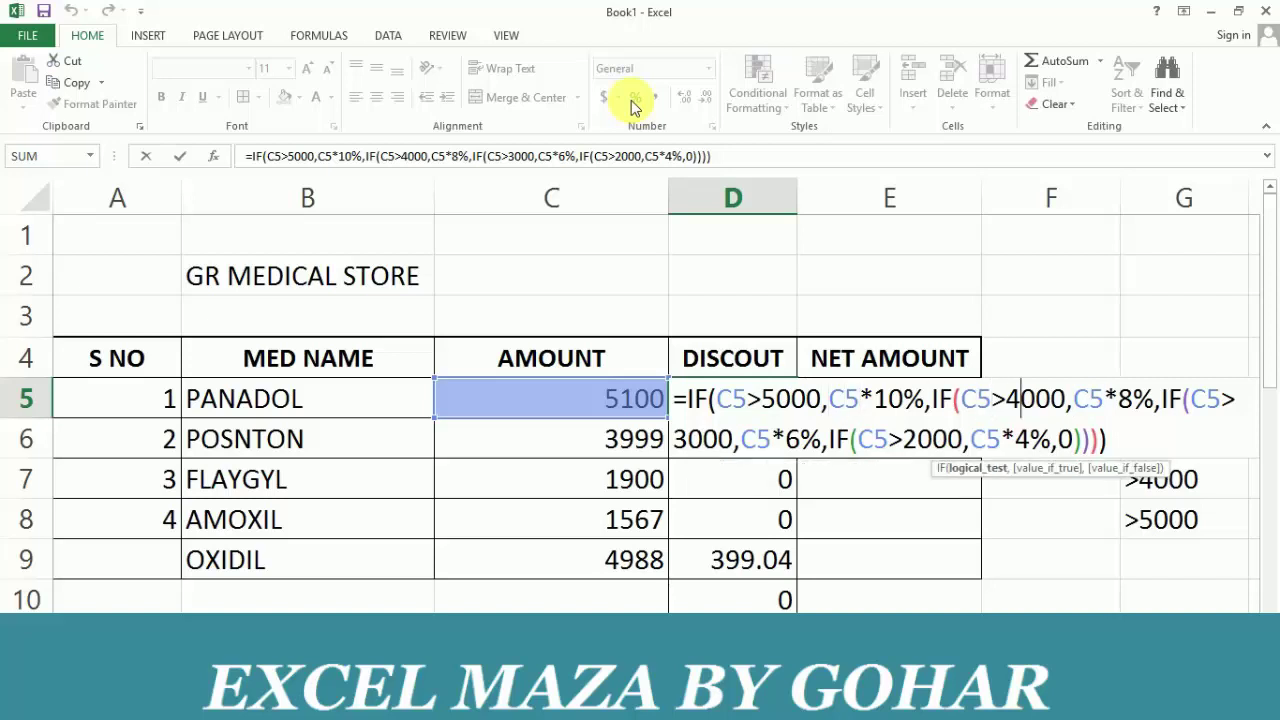
{"action": "key", "text": "Right"}
{"action": "key", "text": "Right"}
{"action": "key", "text": "Right"}
{"action": "key", "text": "Right"}
{"action": "key", "text": "Right"}
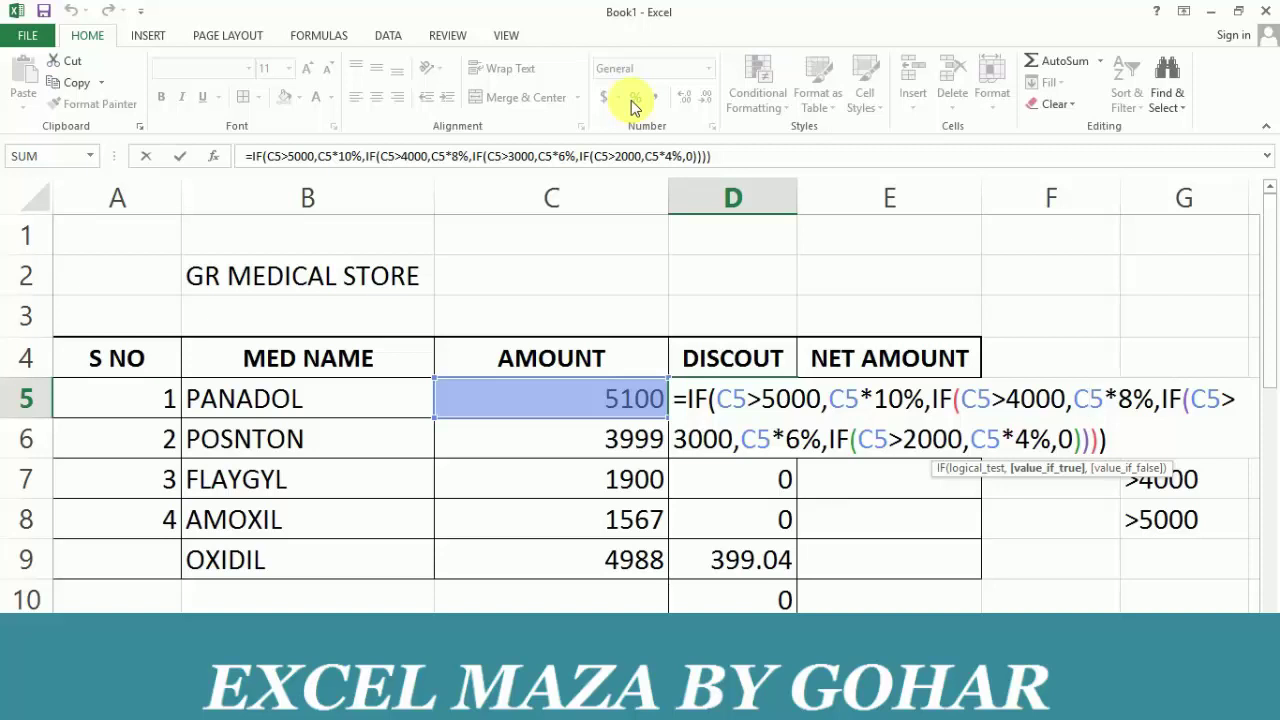
{"action": "key", "text": "Right"}
{"action": "key", "text": "Right"}
{"action": "key", "text": "Right"}
{"action": "key", "text": "Right"}
{"action": "key", "text": "Right"}
{"action": "key", "text": "Right"}
{"action": "key", "text": "Right"}
{"action": "key", "text": "Right"}
{"action": "key", "text": "Right"}
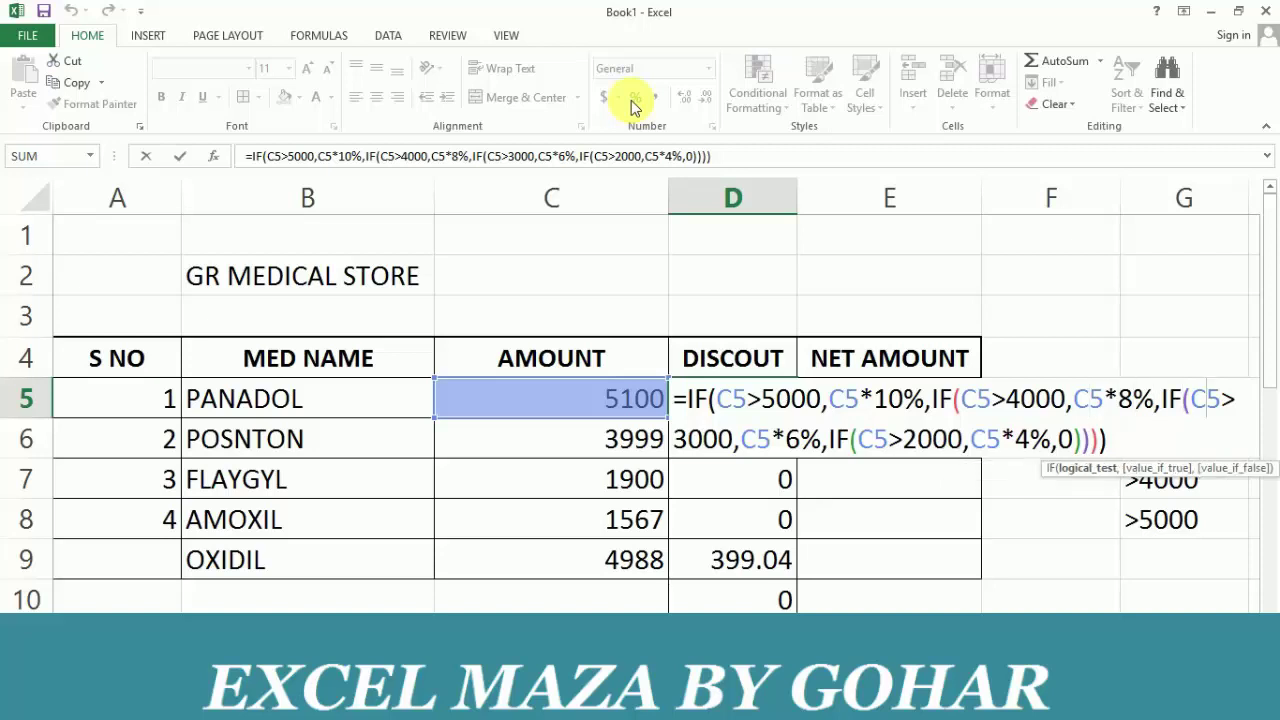
{"action": "key", "text": "Right"}
{"action": "key", "text": "Right"}
{"action": "key", "text": "Right"}
{"action": "key", "text": "Right"}
{"action": "key", "text": "Right"}
{"action": "key", "text": "Right"}
{"action": "key", "text": "Right"}
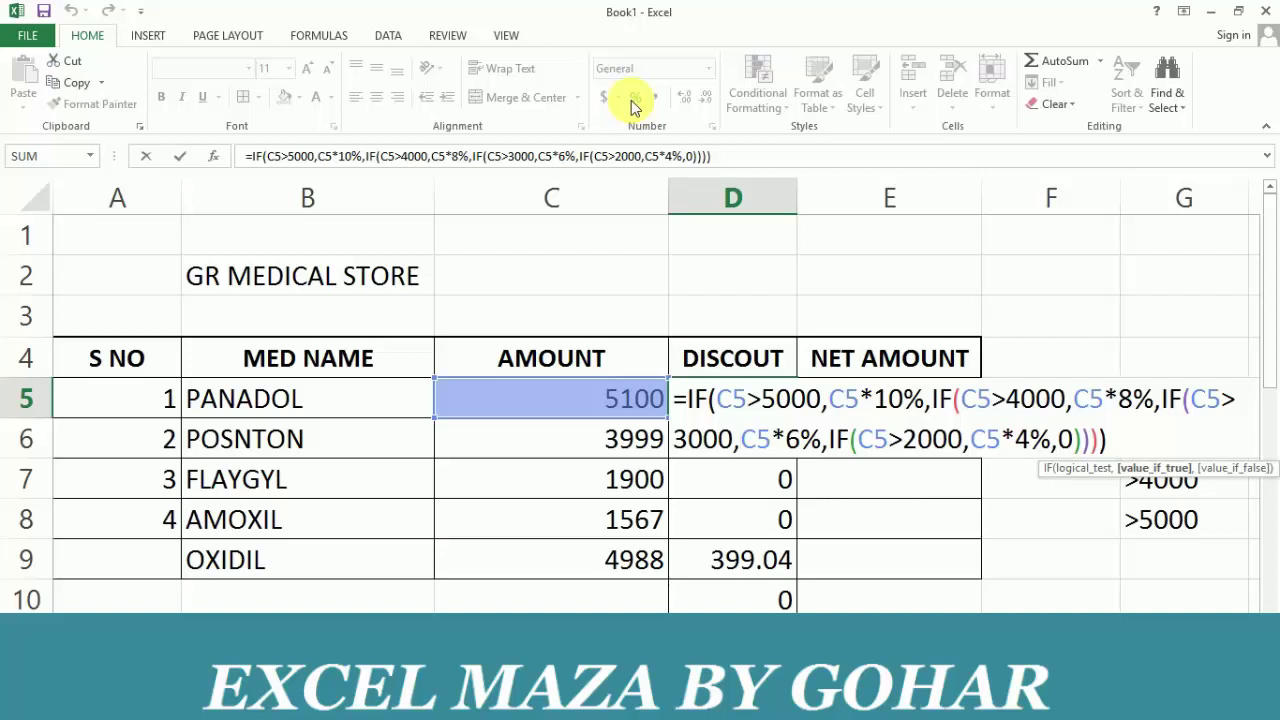
{"action": "key", "text": "Right"}
{"action": "key", "text": "Right"}
{"action": "key", "text": "Right"}
{"action": "key", "text": "Right"}
{"action": "key", "text": "Right"}
{"action": "key", "text": "Right"}
{"action": "key", "text": "Right"}
{"action": "key", "text": "Right"}
{"action": "key", "text": "Right"}
{"action": "key", "text": "Right"}
{"action": "key", "text": "Right"}
{"action": "key", "text": "Right"}
{"action": "key", "text": "Right"}
{"action": "key", "text": "Right"}
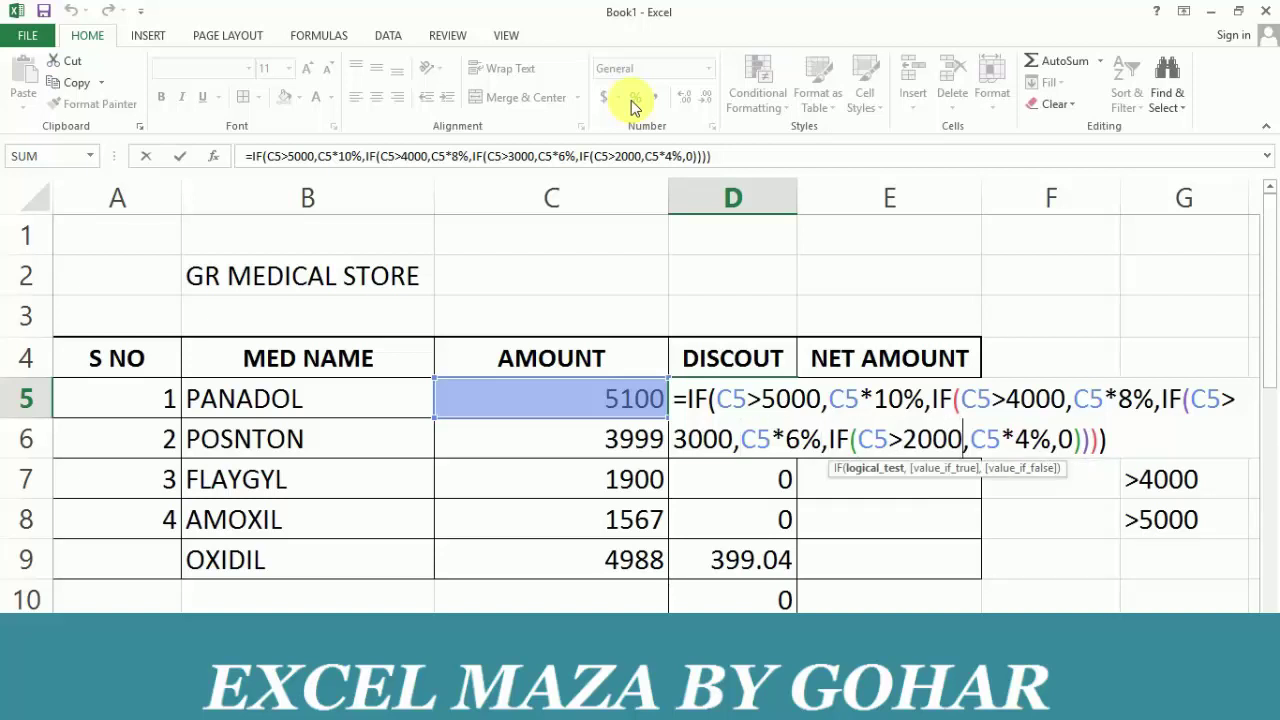
{"action": "key", "text": "Right"}
{"action": "key", "text": "Right"}
{"action": "key", "text": "Right"}
{"action": "key", "text": "Right"}
{"action": "key", "text": "Right"}
{"action": "key", "text": "Right"}
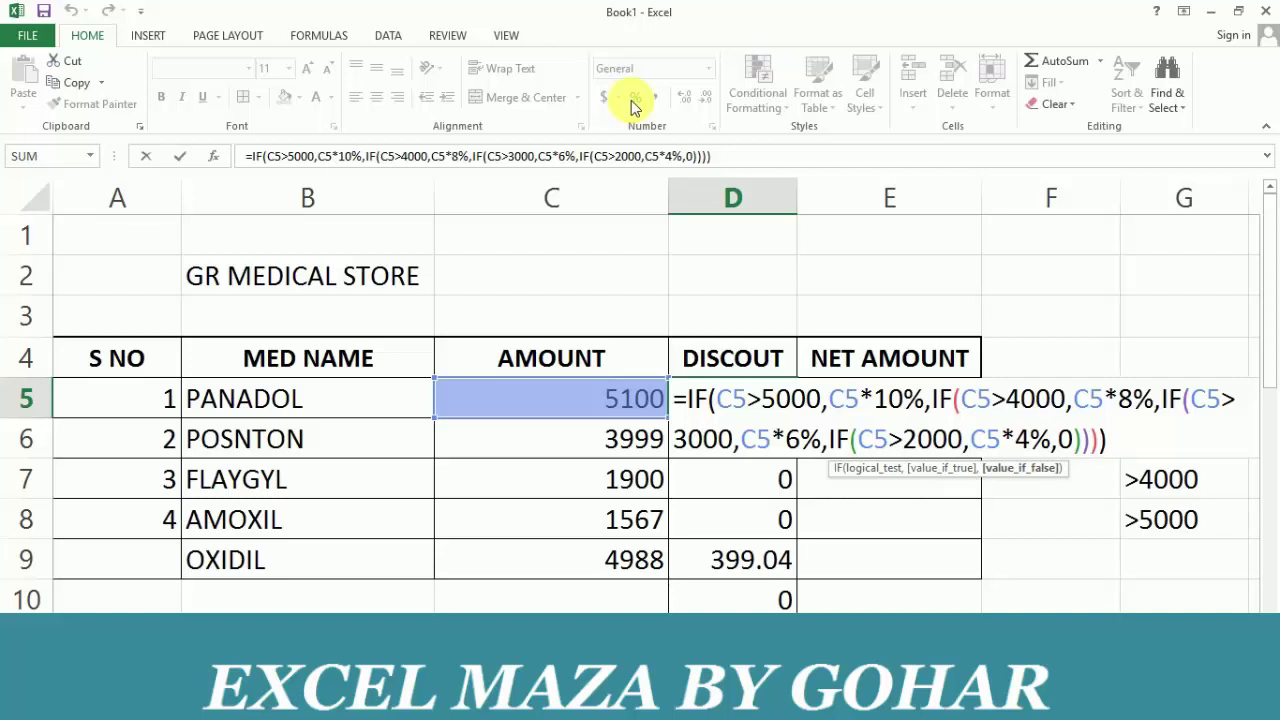
- Review the C5 conditions and commit PANADOL's tiered discount formula, showing 510
{"action": "key", "text": "shift+Left"}
{"action": "key", "text": "shift+Left"}
{"action": "key", "text": "shift+Left"}
{"action": "key", "text": "shift+Left"}
{"action": "key", "text": "shift+Left"}
{"action": "key", "text": "shift+Left"}
{"action": "key", "text": "shift+Left"}
{"action": "key", "text": "shift+Left"}
{"action": "key", "text": "shift+Left"}
{"action": "key", "text": "shift+Left"}
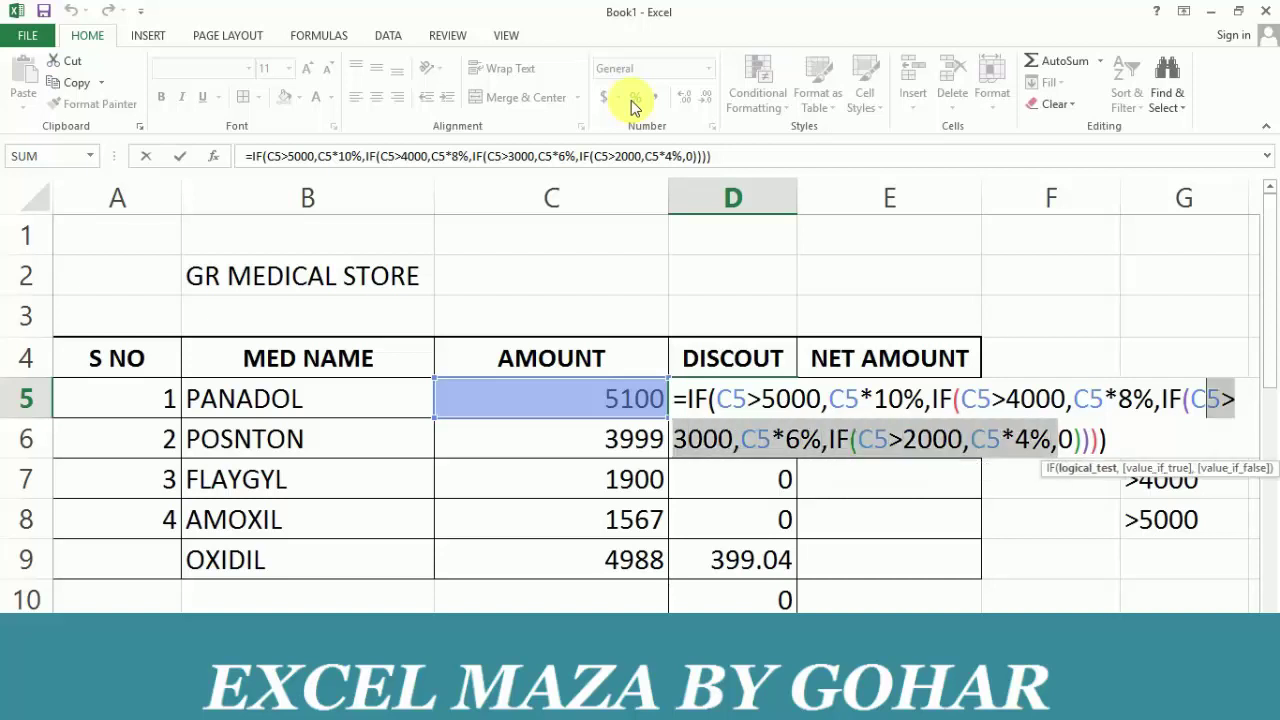
{"action": "key", "text": "shift+Left"}
{"action": "key", "text": "shift+Left"}
{"action": "key", "text": "shift+Left"}
{"action": "key", "text": "shift+Left"}
{"action": "key", "text": "shift+Left"}
{"action": "key", "text": "shift+Left"}
{"action": "key", "text": "shift+Left"}
{"action": "key", "text": "shift+Left"}
{"action": "key", "text": "shift+Left"}
{"action": "key", "text": "shift+Left"}
{"action": "key", "text": "shift+Left"}
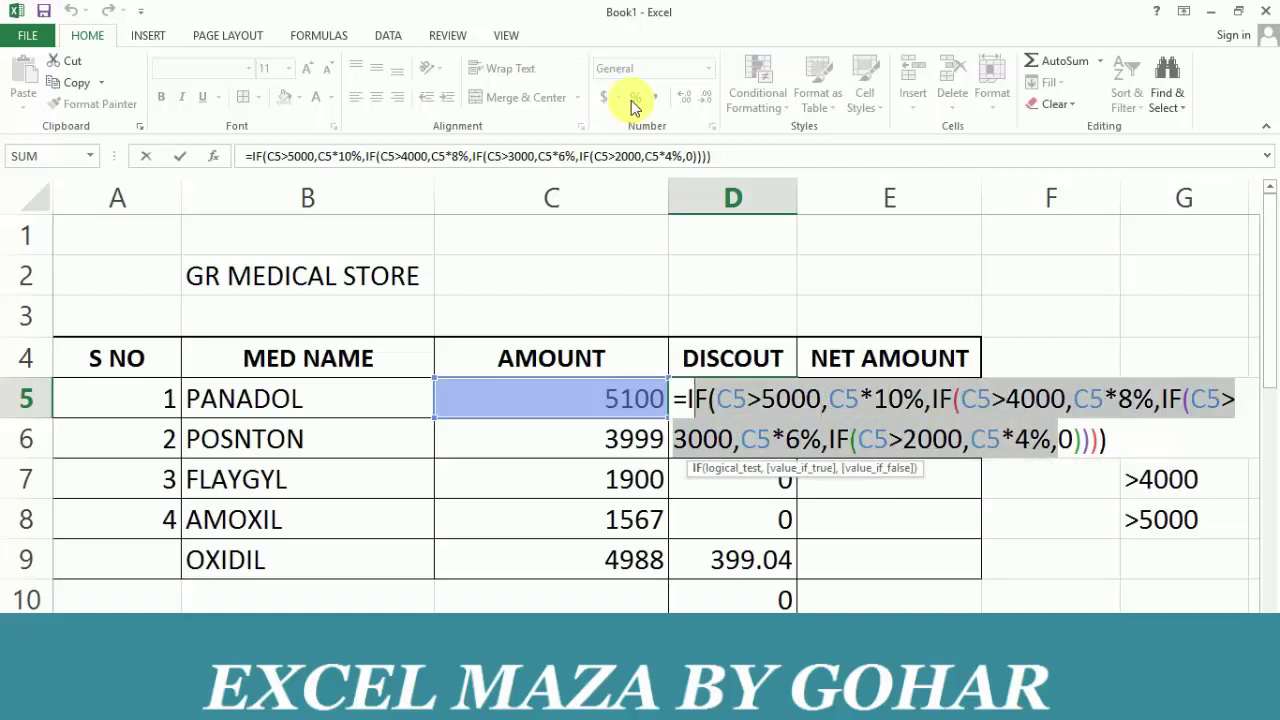
{"action": "key", "text": "shift+Right"}
{"action": "key", "text": "shift+Right"}
{"action": "key", "text": "shift+Right"}
{"action": "key", "text": "Left"}
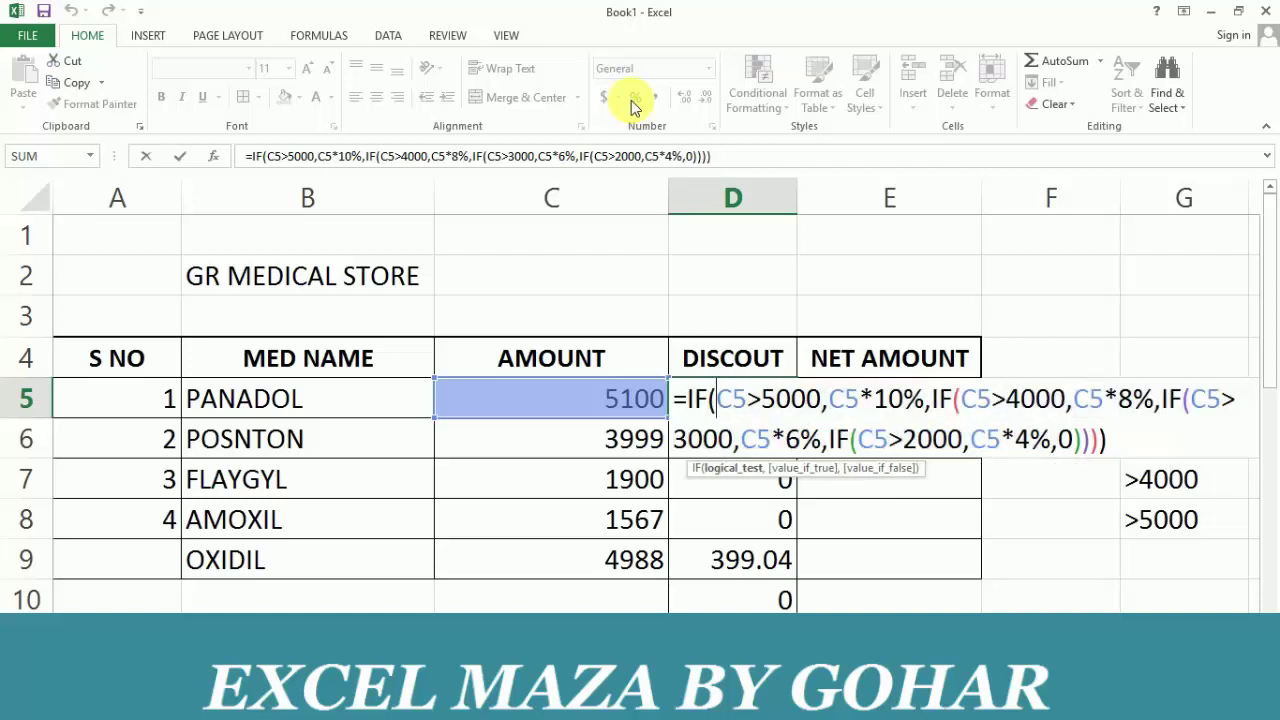
{"action": "key", "text": "Left"}
{"action": "key", "text": "Left"}
{"action": "key", "text": "Left"}
{"action": "key", "text": "Right"}
{"action": "key", "text": "Right"}
{"action": "key", "text": "Right"}
{"action": "key", "text": "Right"}
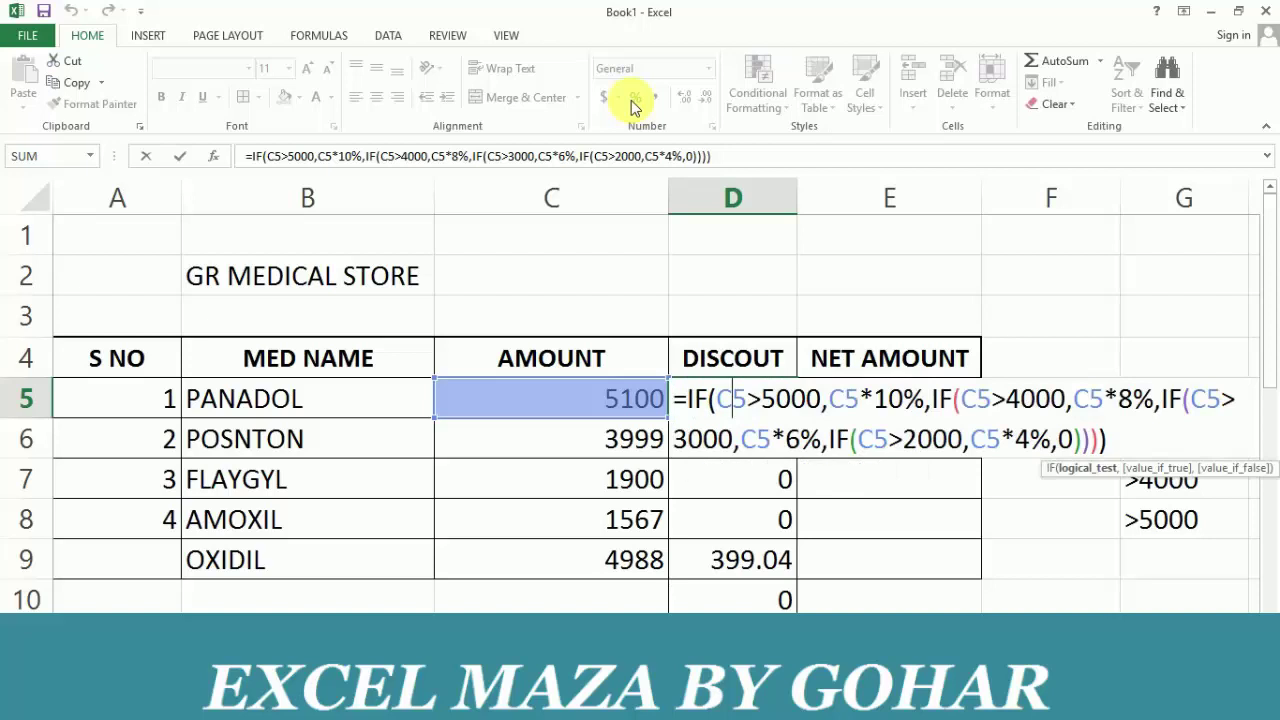
{"action": "key", "text": "Down"}
{"action": "key", "text": "Right"}
{"action": "key", "text": "Right"}
{"action": "key", "text": "Right"}
{"action": "key", "text": "Right"}
{"action": "key", "text": "Right"}
{"action": "key", "text": "Right"}
{"action": "key", "text": "Right"}
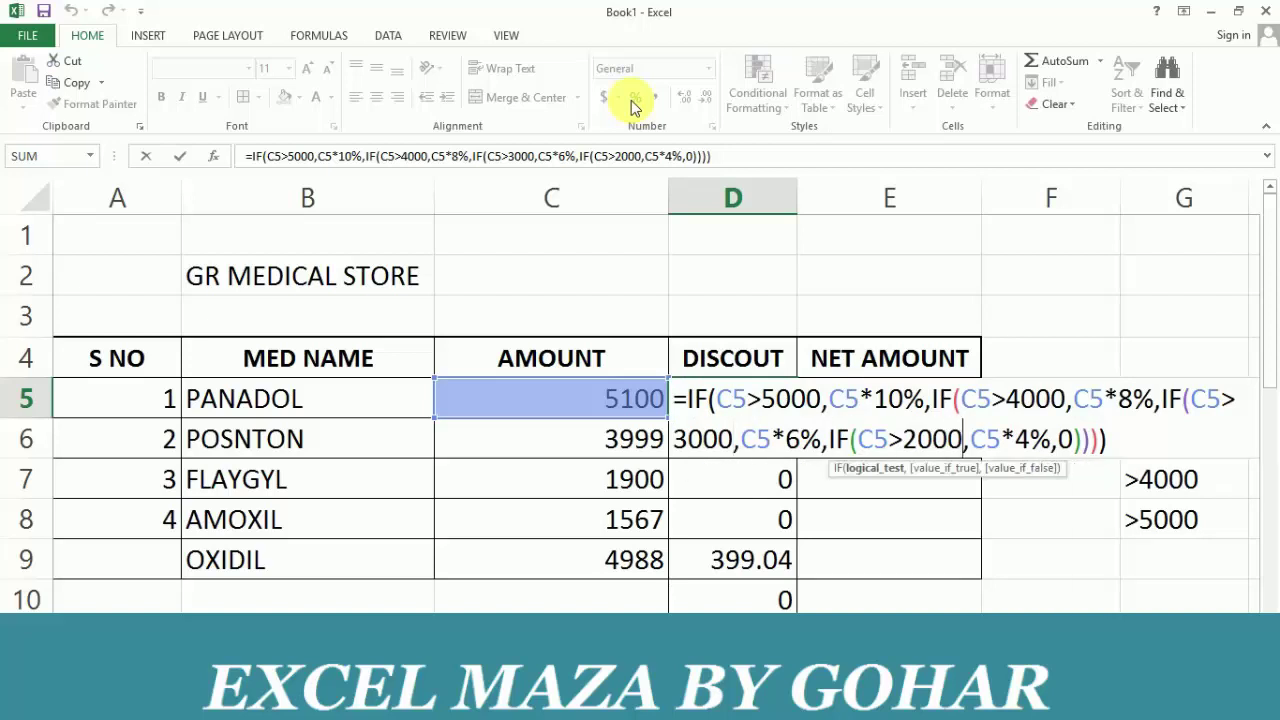
{"action": "key", "text": "Right"}
{"action": "key", "text": "Right"}
{"action": "key", "text": "Right"}
{"action": "key", "text": "Right"}
{"action": "key", "text": "Right"}
{"action": "key", "text": "Right"}
{"action": "key", "text": "Right"}
{"action": "key", "text": "Right"}
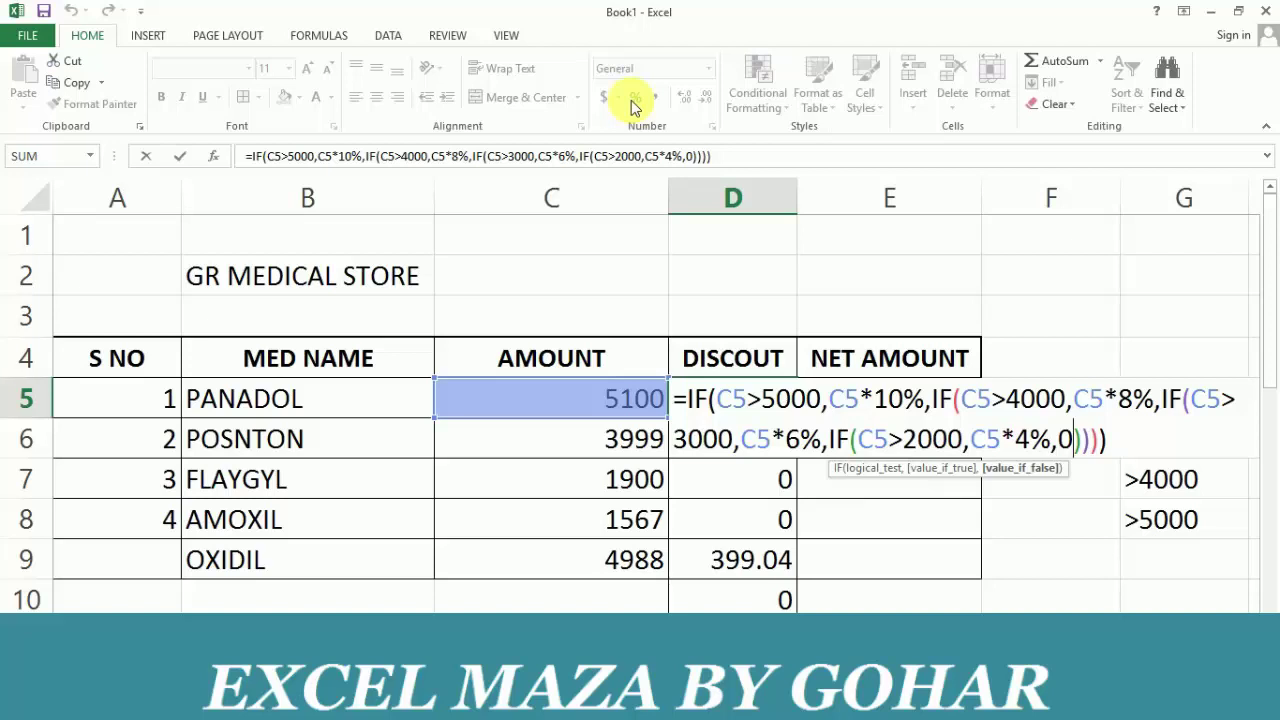
{"action": "key", "text": "Return"}
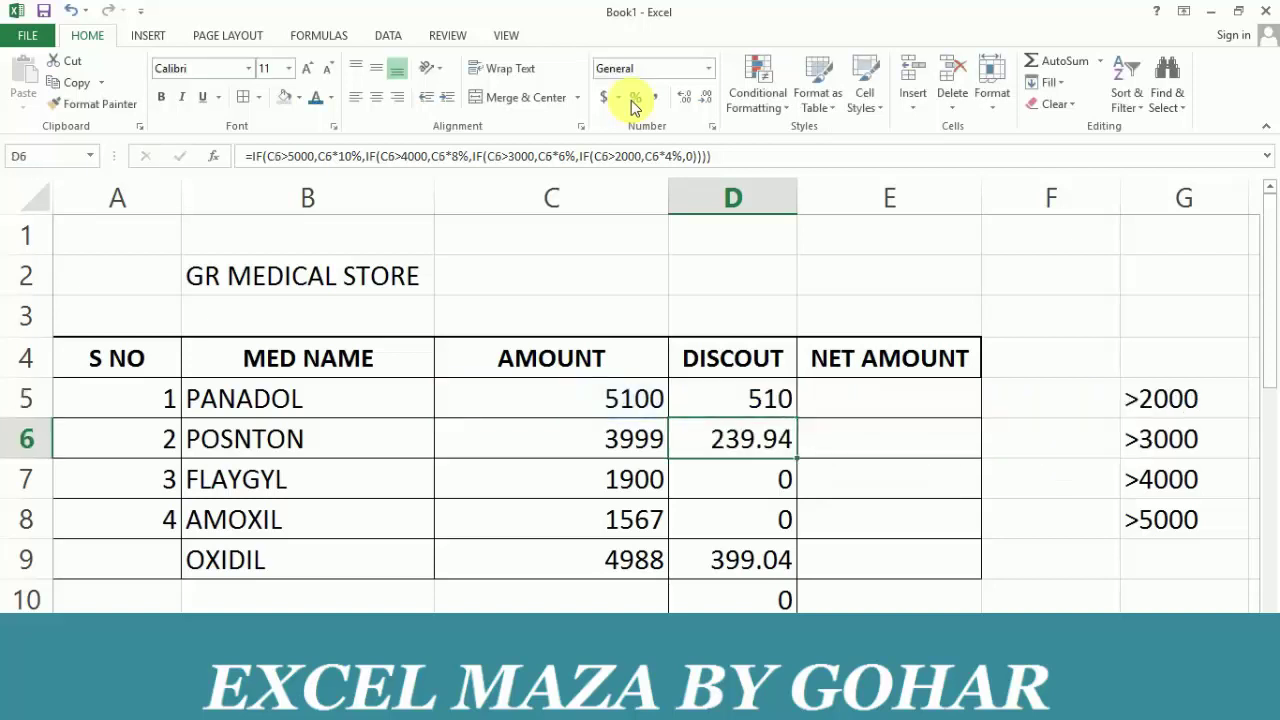
- Clear all AMOUNT values in C5:C9 so every discount drops to 0
{"action": "key", "text": "Down"}
{"action": "key", "text": "Down"}
{"action": "key", "text": "Up"}
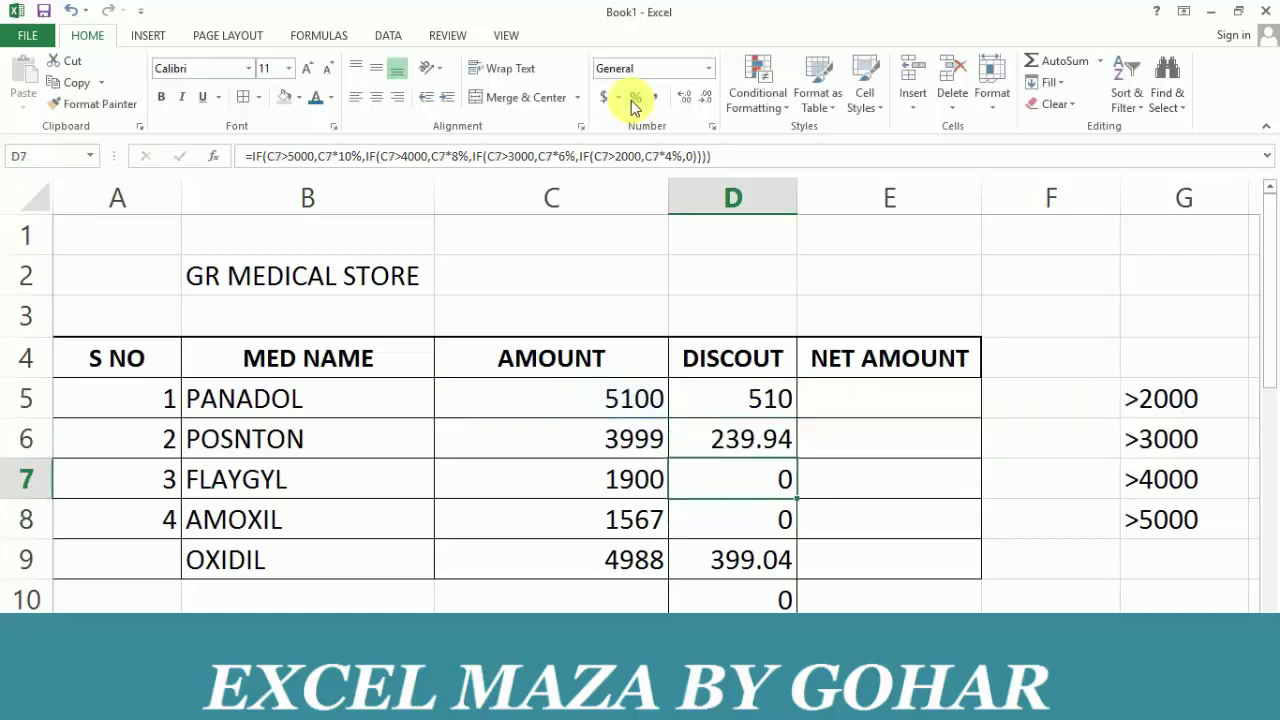
{"action": "key", "text": "Up"}
{"action": "key", "text": "Up"}
{"action": "key", "text": "Left"}
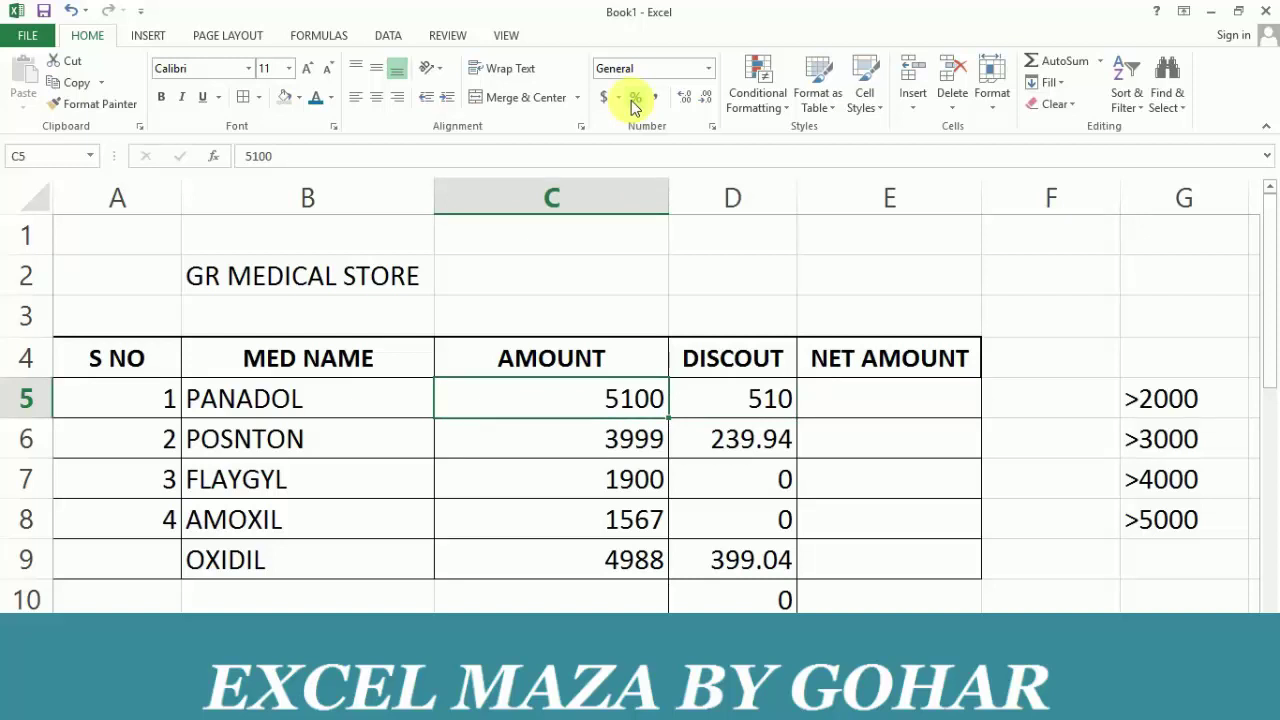
{"action": "key", "text": "ctrl+shift+Down"}
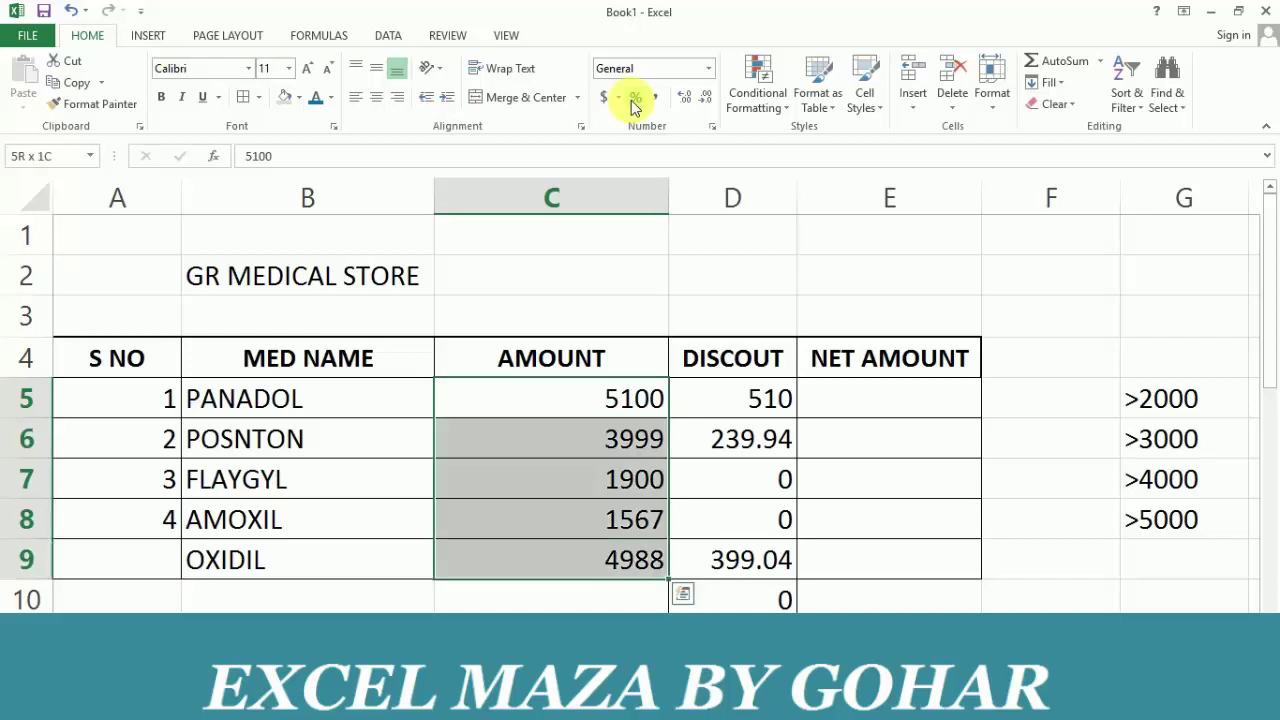
{"action": "key", "text": "Delete"}
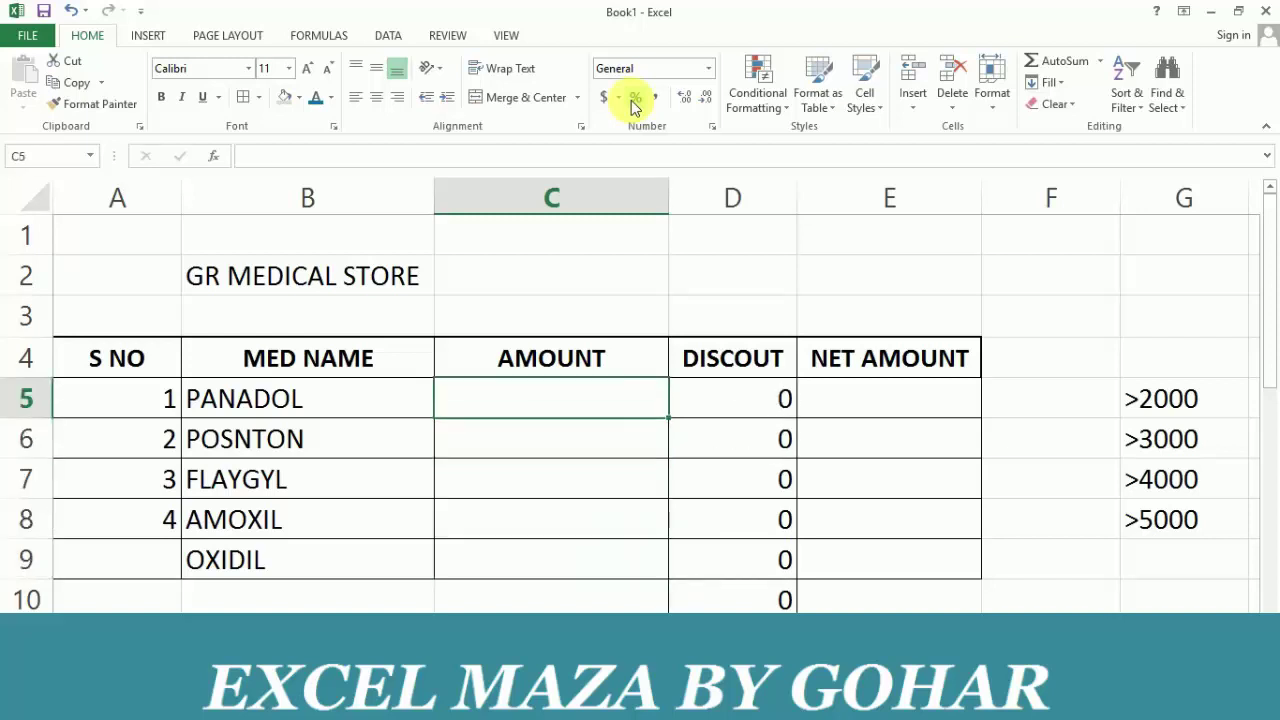
- Enter serial number 5 for OXIDIL in A9
{"action": "key", "text": "Down"}
{"action": "key", "text": "Down"}
{"action": "key", "text": "Left"}
{"action": "key", "text": "Left"}
{"action": "key", "text": "Down"}
{"action": "key", "text": "Down"}
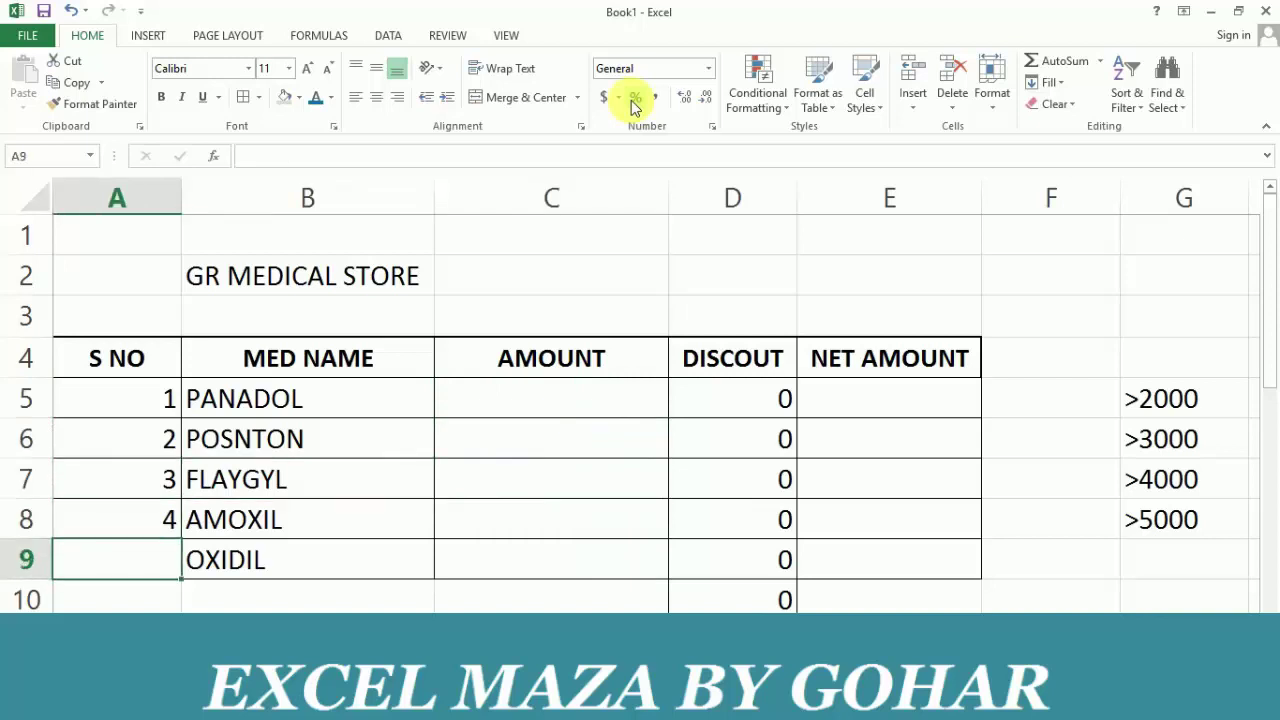
{"action": "type", "text": "5"}
{"action": "key", "text": "Right"}
{"action": "key", "text": "Right"}
- Check POSNTON's and FLAYGYL's discount formulas, which now return 0
{"action": "key", "text": "Up"}
{"action": "key", "text": "Up"}
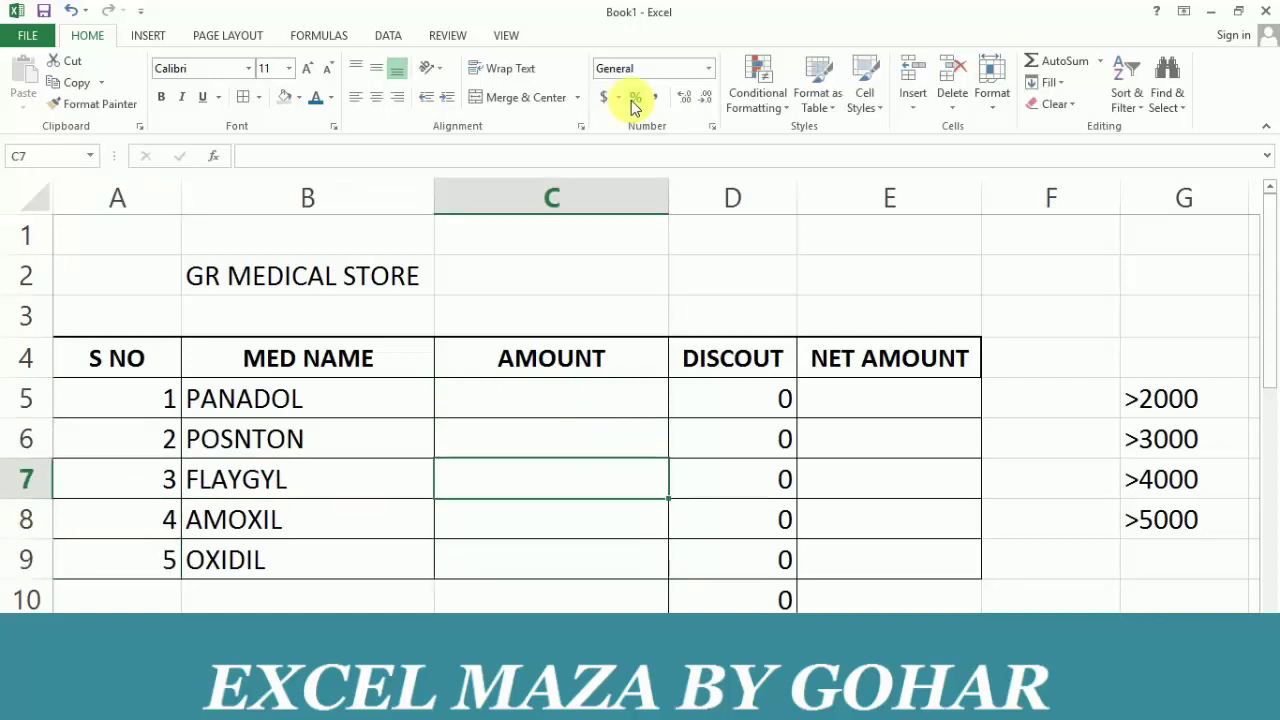
{"action": "key", "text": "Up"}
{"action": "key", "text": "Up"}
{"action": "key", "text": "Up"}
{"action": "key", "text": "Left"}
{"action": "key", "text": "Down"}
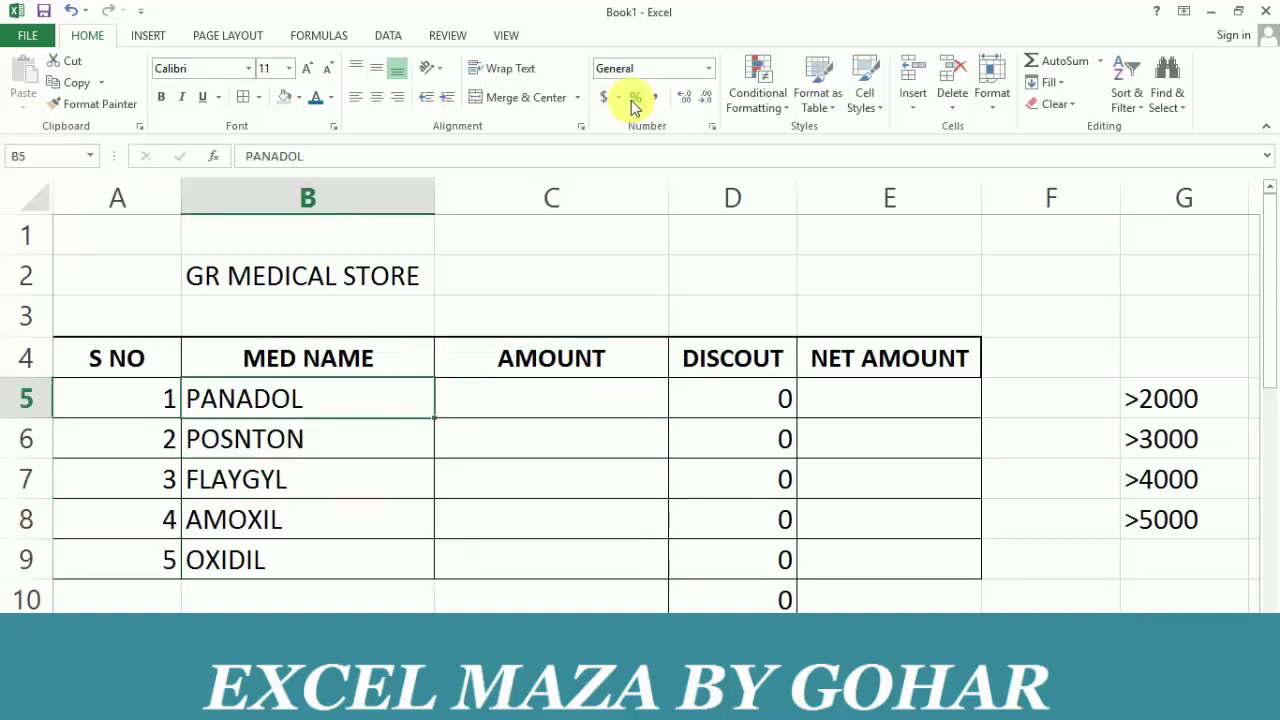
{"action": "key", "text": "Right"}
{"action": "key", "text": "Right"}
{"action": "key", "text": "Left"}
{"action": "key", "text": "Left"}
{"action": "key", "text": "Down"}
{"action": "key", "text": "Down"}
{"action": "key", "text": "Down"}
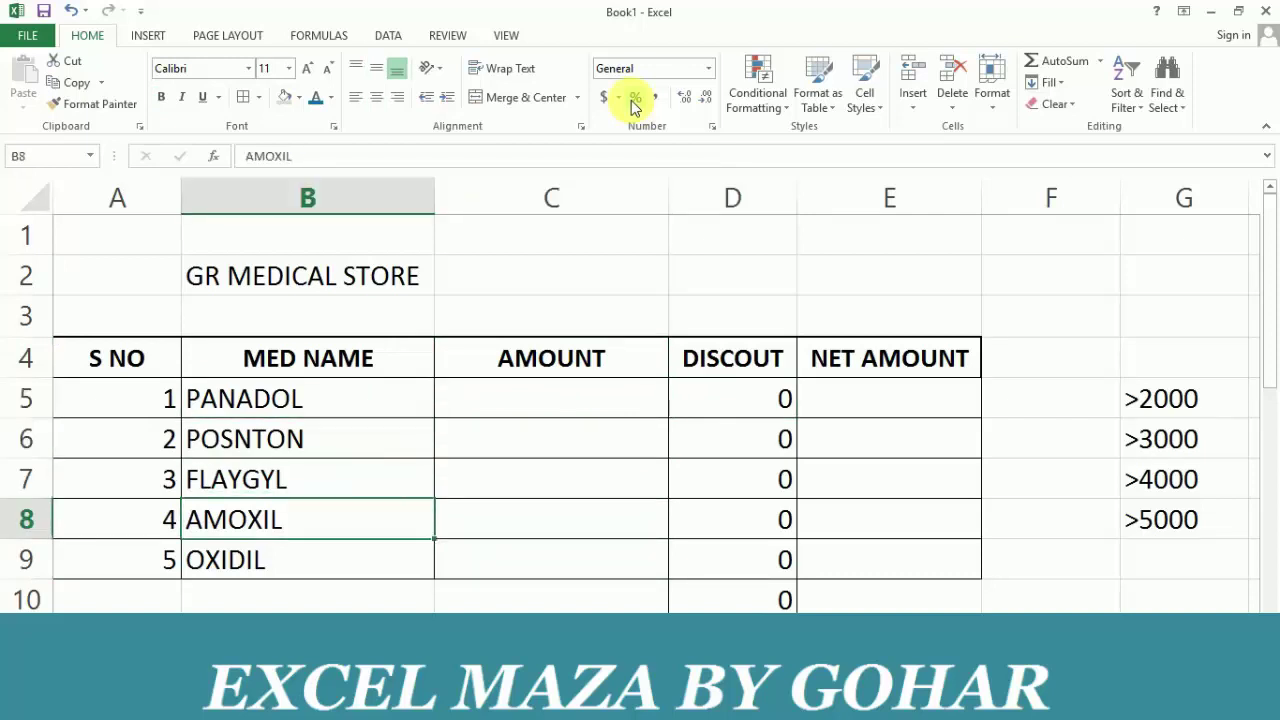
{"action": "key", "text": "Up"}
{"action": "key", "text": "Up"}
{"action": "key", "text": "Up"}
{"action": "key", "text": "Up"}
{"action": "key", "text": "Right"}
{"action": "key", "text": "Down"}
{"action": "key", "text": "Right"}
{"action": "key", "text": "Down"}
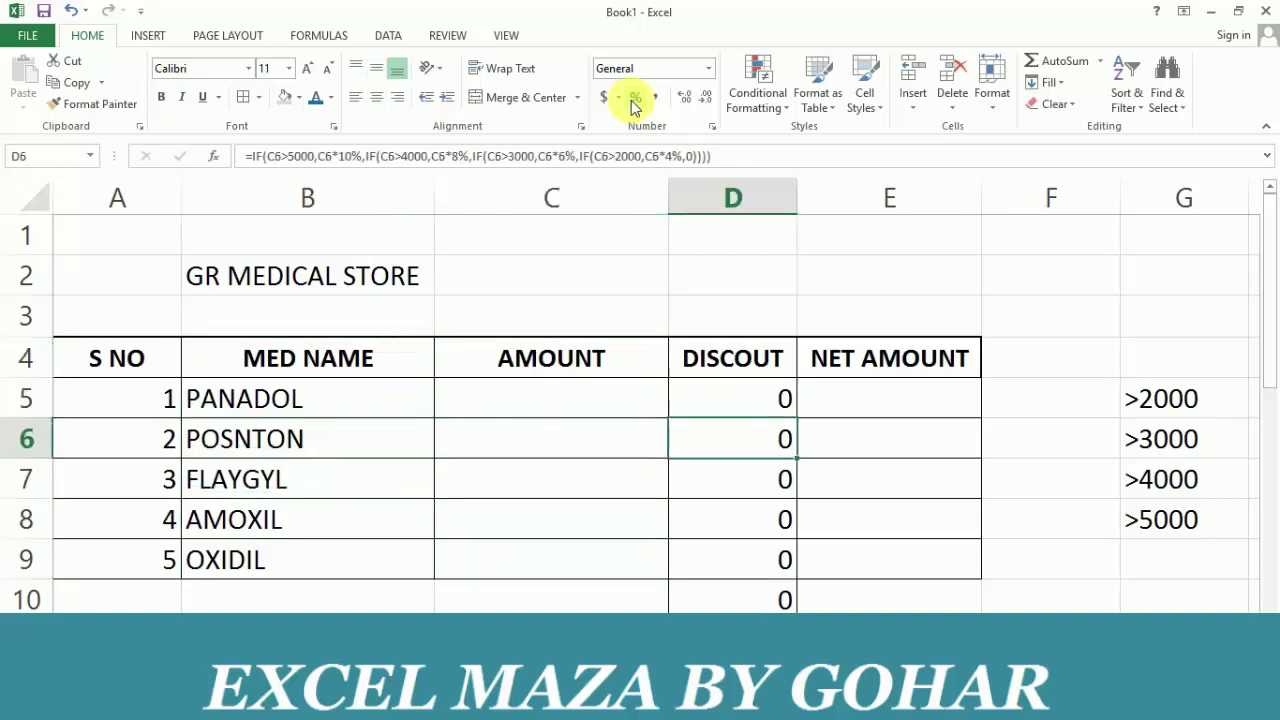
{"action": "key", "text": "F2"}
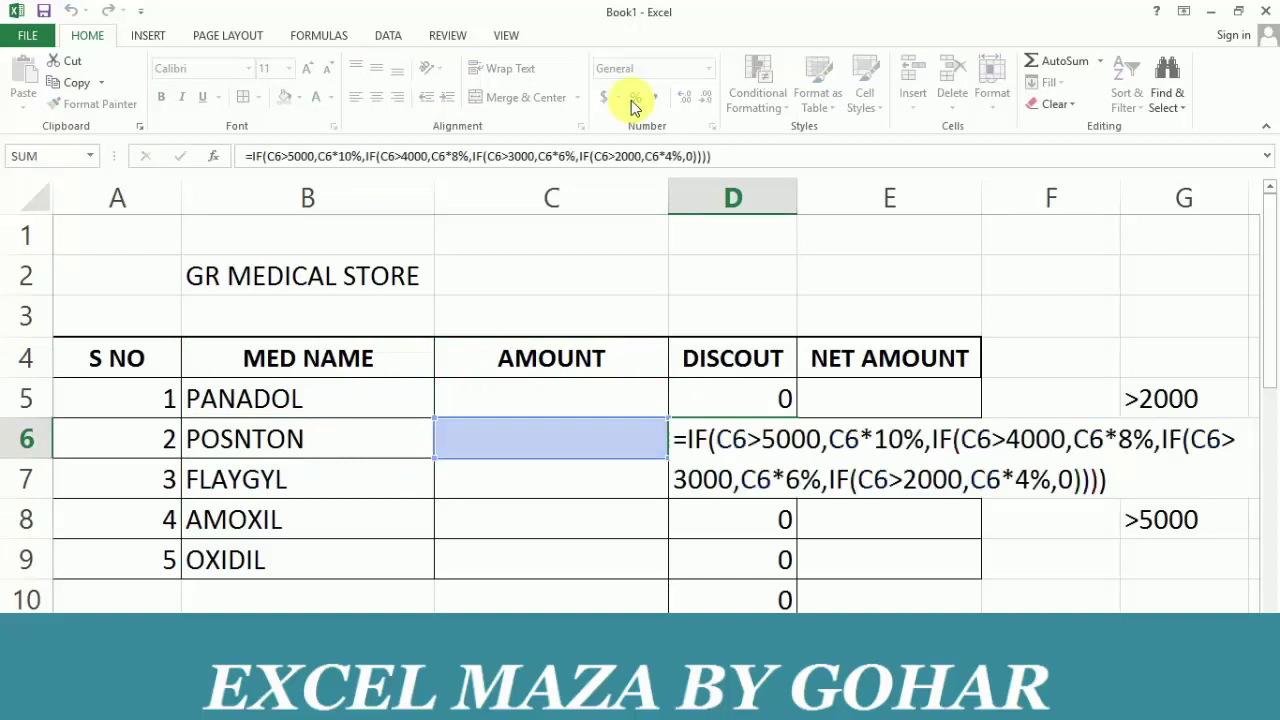
{"action": "key", "text": "Return"}
{"action": "key", "text": "F2"}
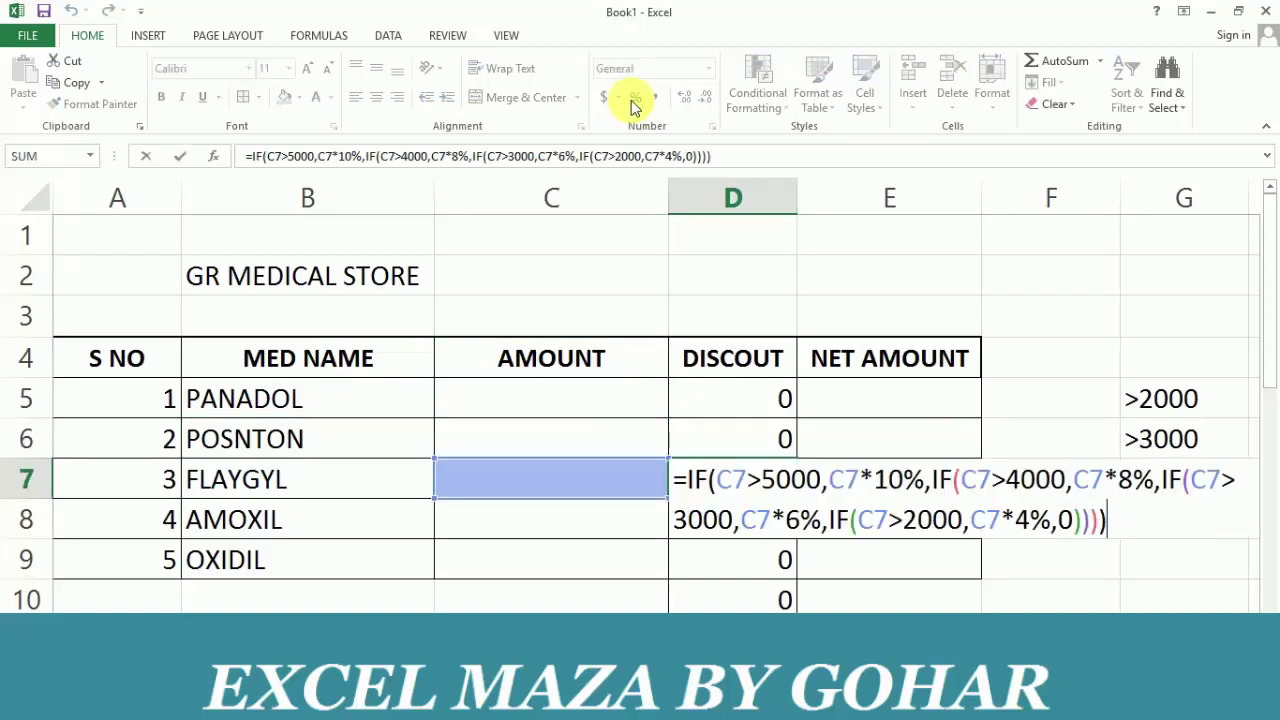
- Return to PANADOL's empty AMOUNT cell C5
{"action": "key", "text": "Return"}
{"action": "key", "text": "Up"}
{"action": "key", "text": "Up"}
{"action": "key", "text": "Up"}
{"action": "key", "text": "Up"}
{"action": "key", "text": "Down"}
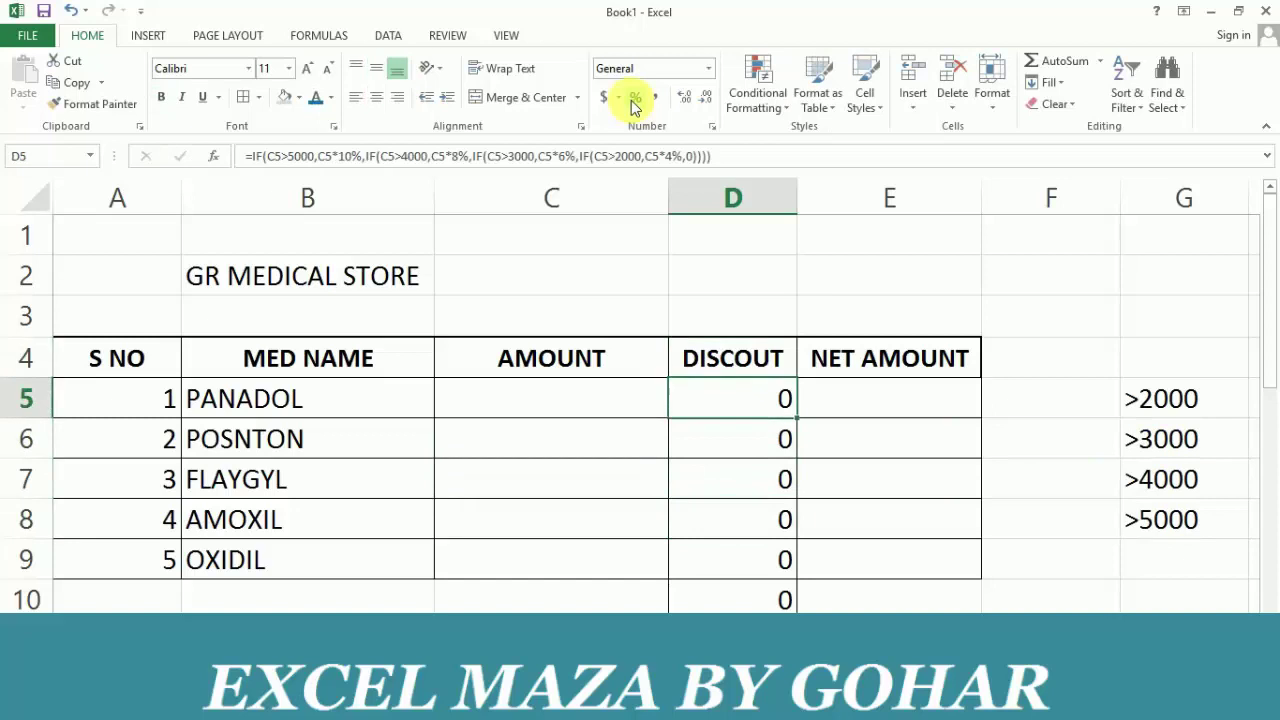
{"action": "key", "text": "Left"}
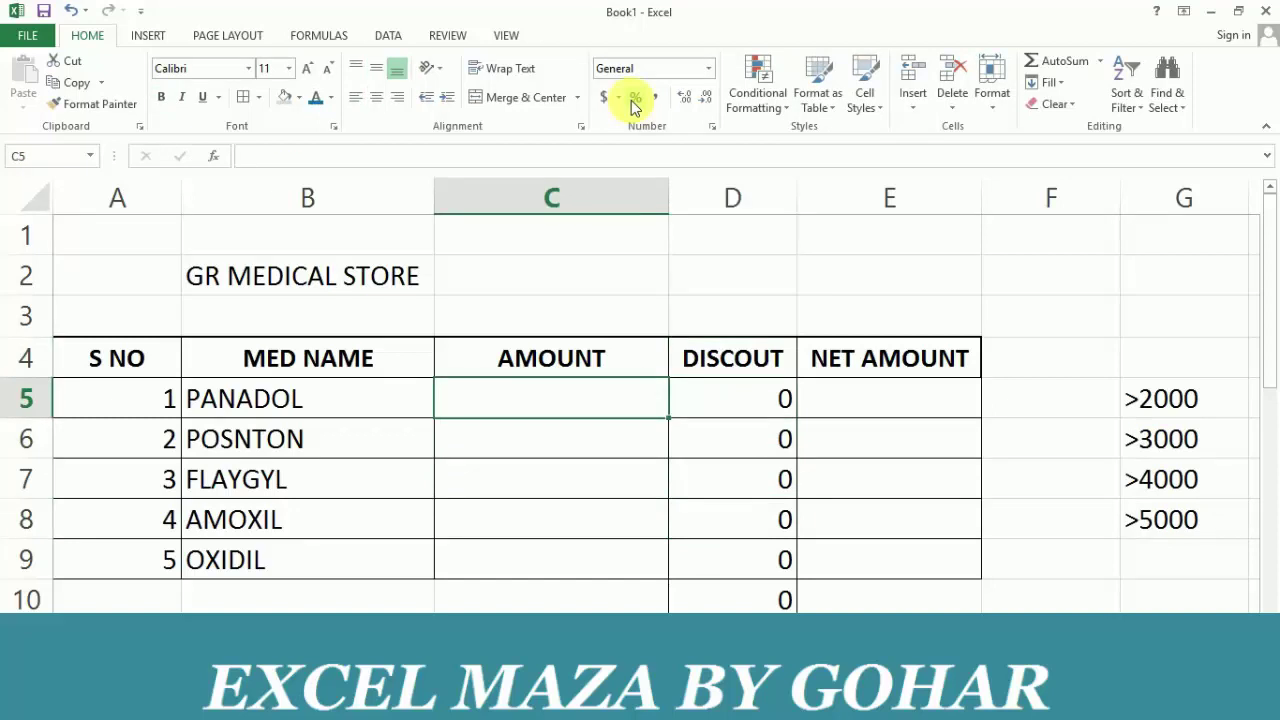
{"action": "key", "text": "Left"}
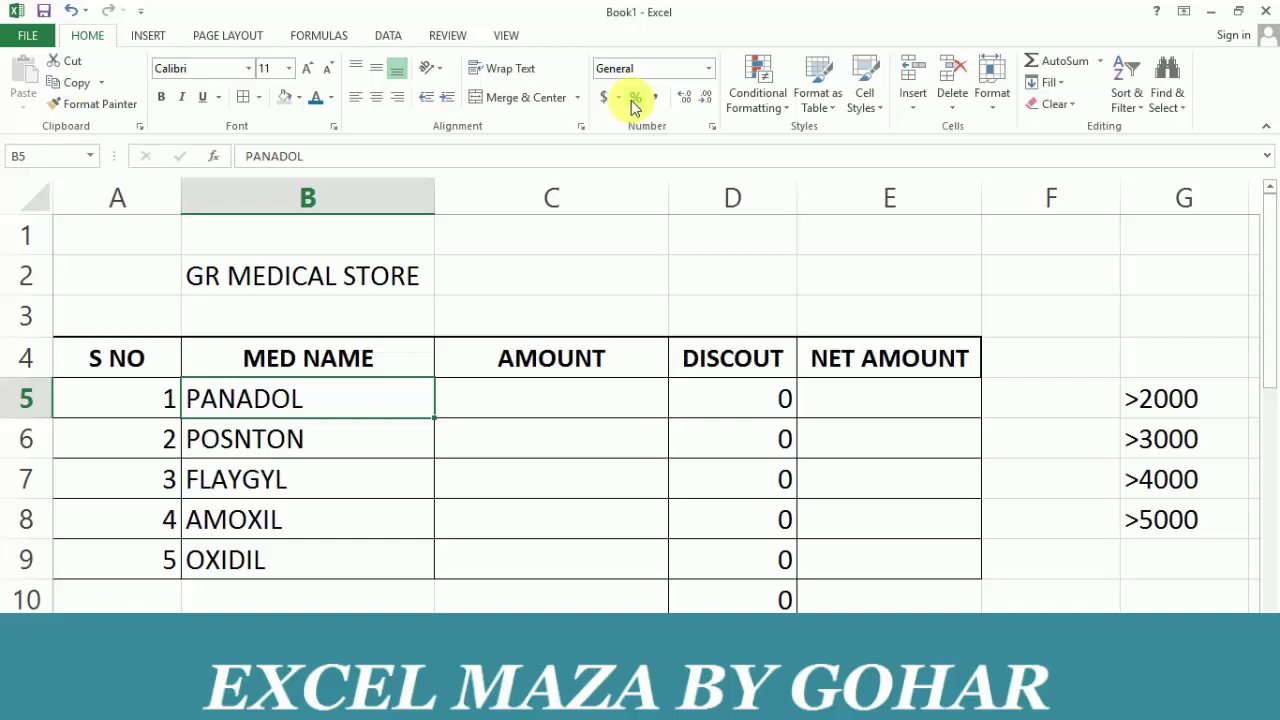
{"action": "key", "text": "Right"}
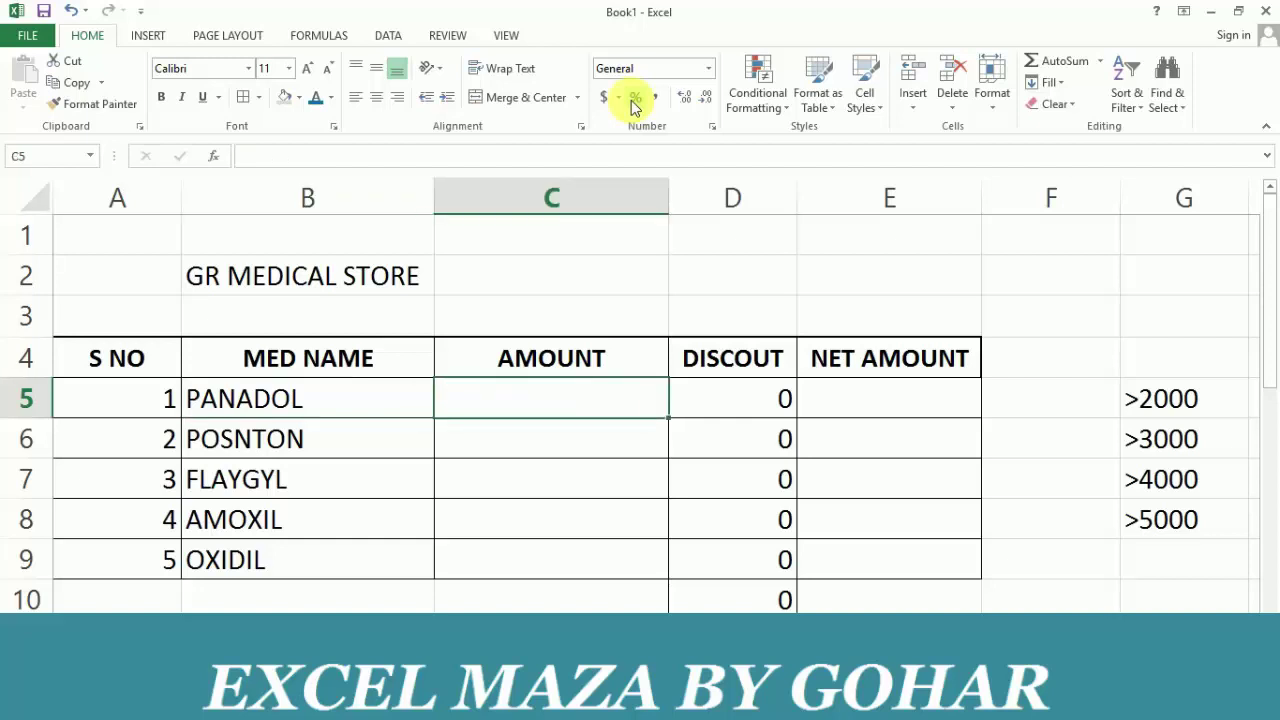
- Enter =IF(B5="PANADOL",100,0) in C5 so PANADOL's amount shows 100
{"action": "type", "text": "=IF"}
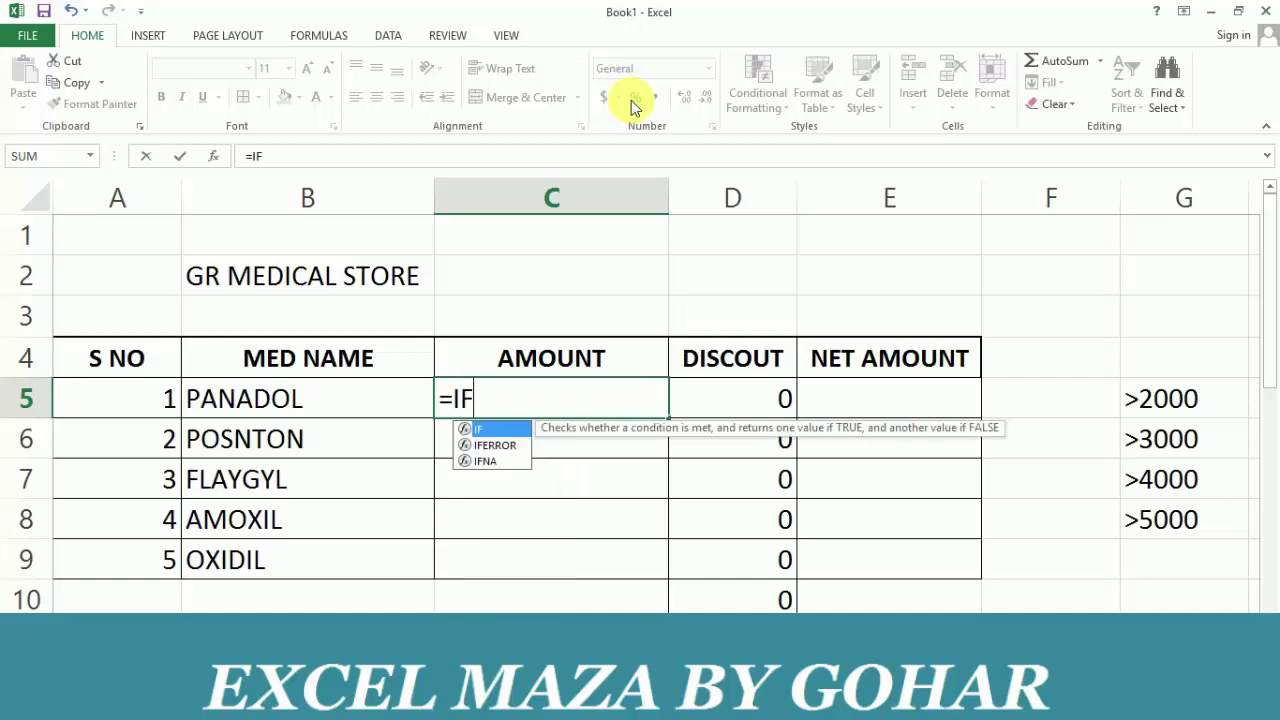
{"action": "type", "text": "("}
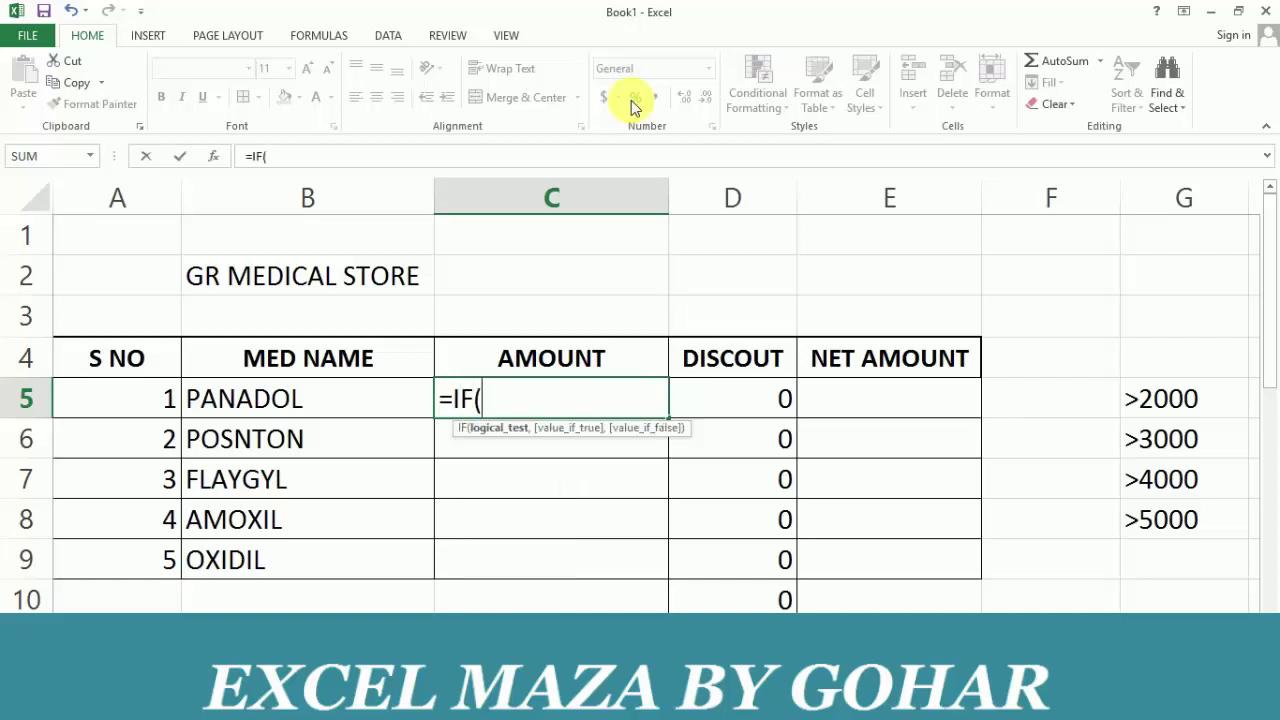
{"action": "key", "text": "Left"}
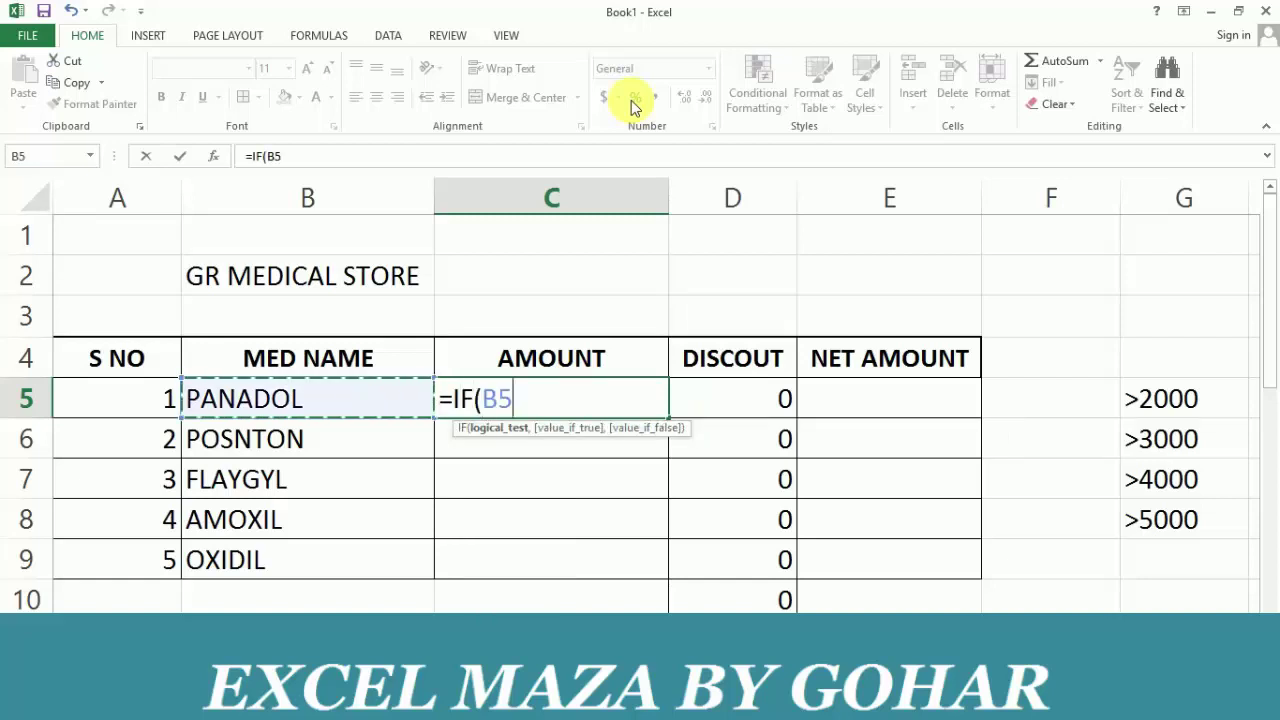
{"action": "type", "text": "\""}
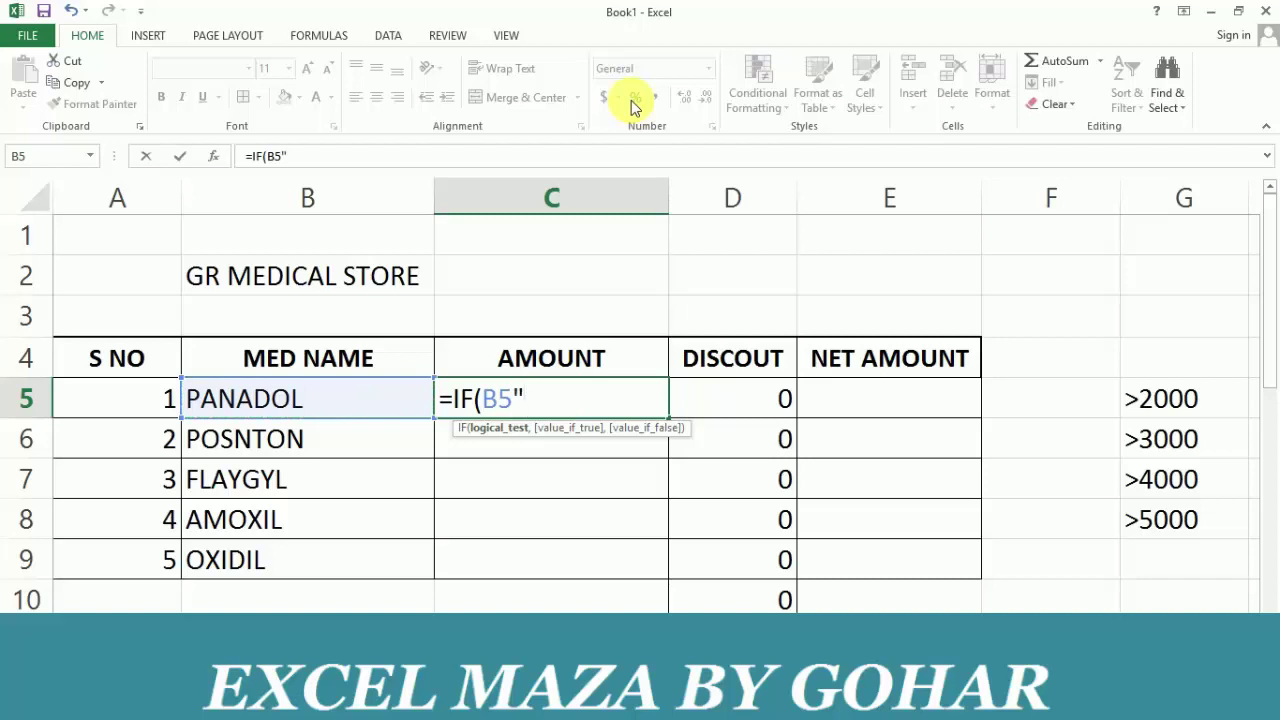
{"action": "key", "text": "BackSpace"}
{"action": "type", "text": "=\""}
{"action": "type", "text": "PANA"}
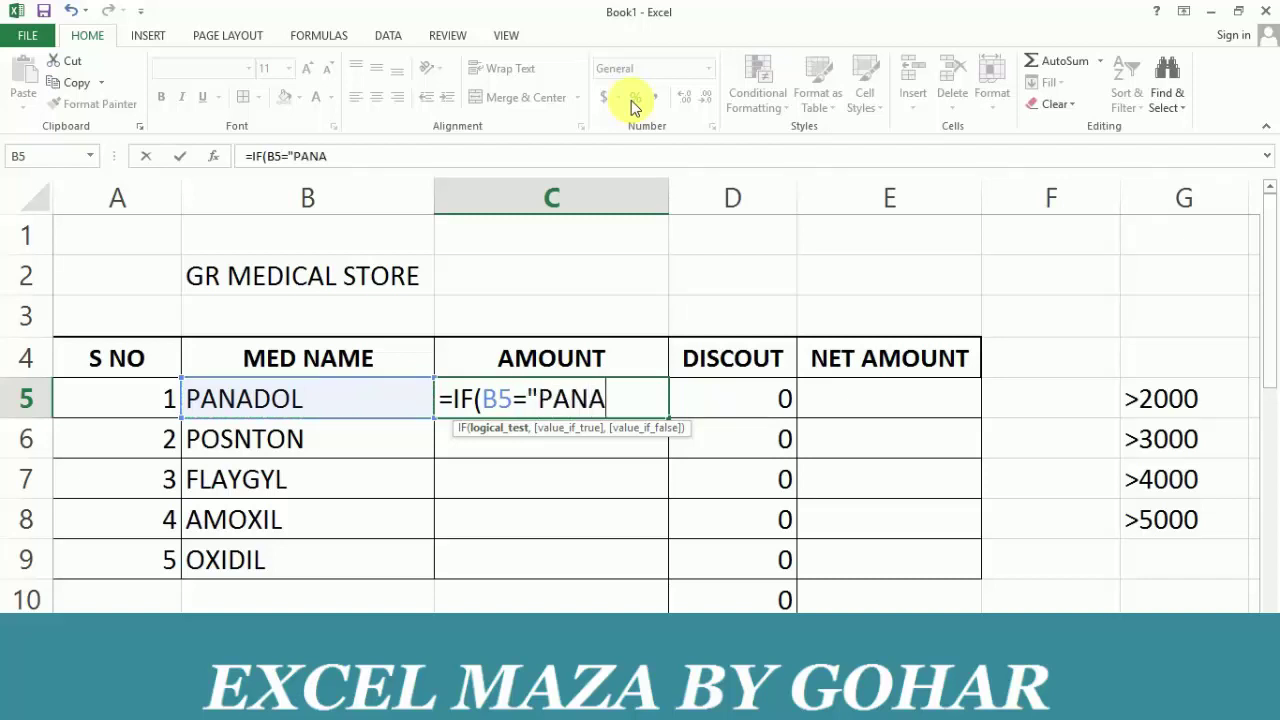
{"action": "type", "text": "DOL"}
{"action": "type", "text": "\""}
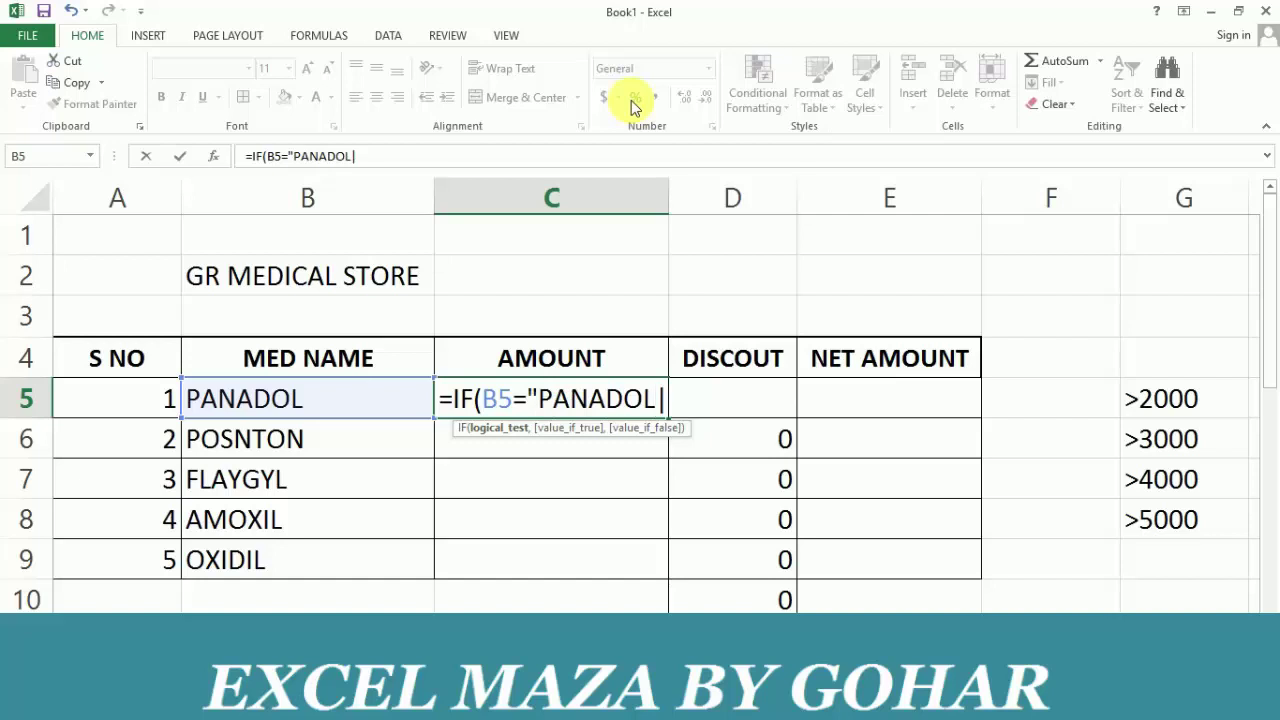
{"action": "type", "text": ","}
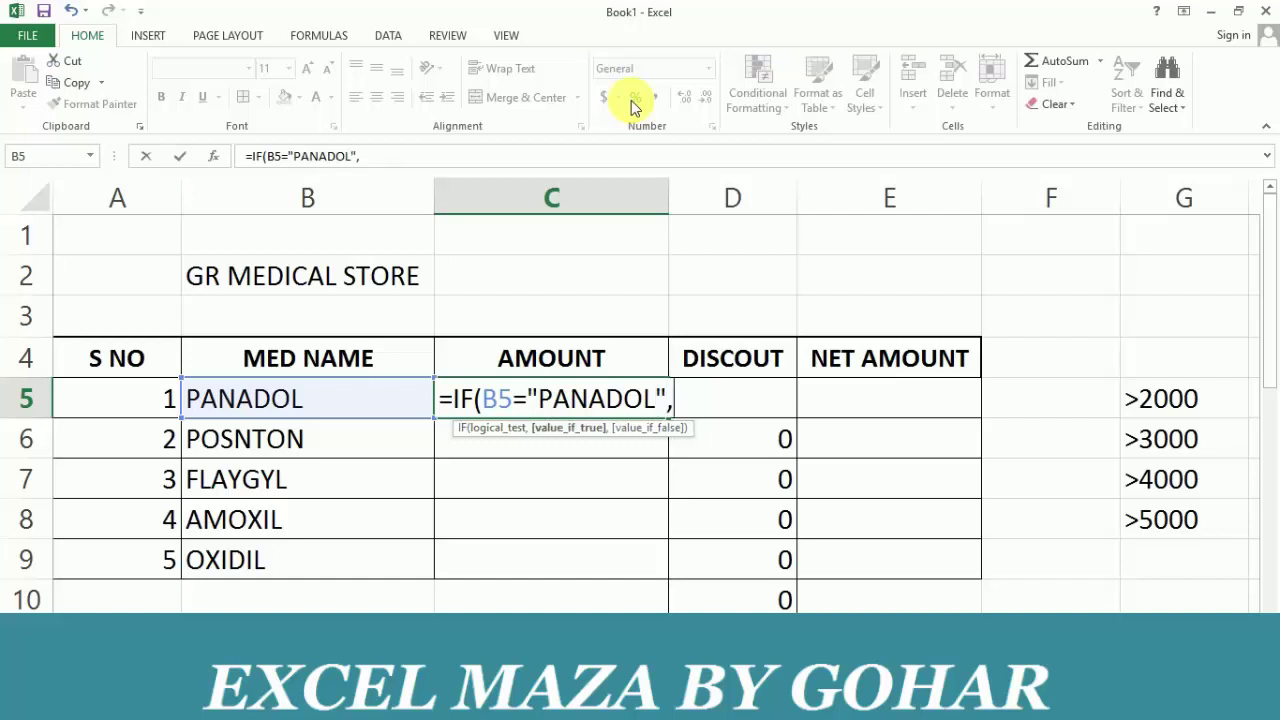
{"action": "type", "text": "100"}
{"action": "type", "text": ",0"}
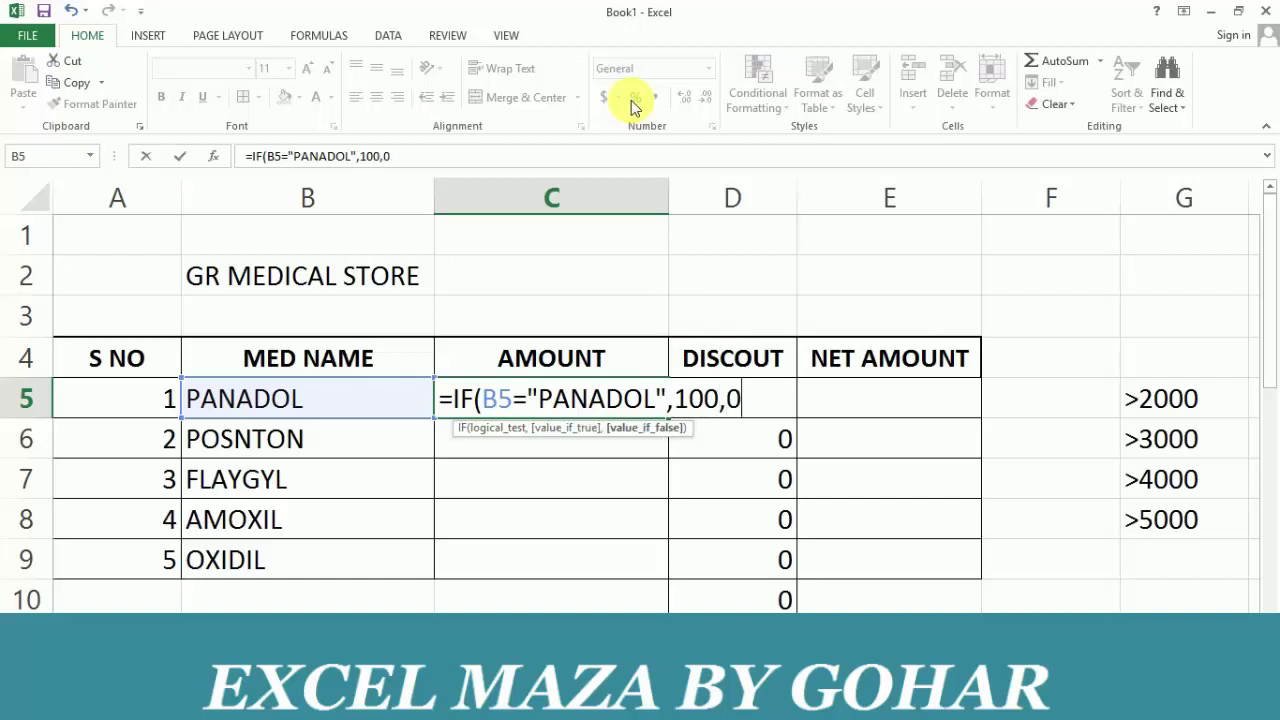
{"action": "key", "text": "Return"}
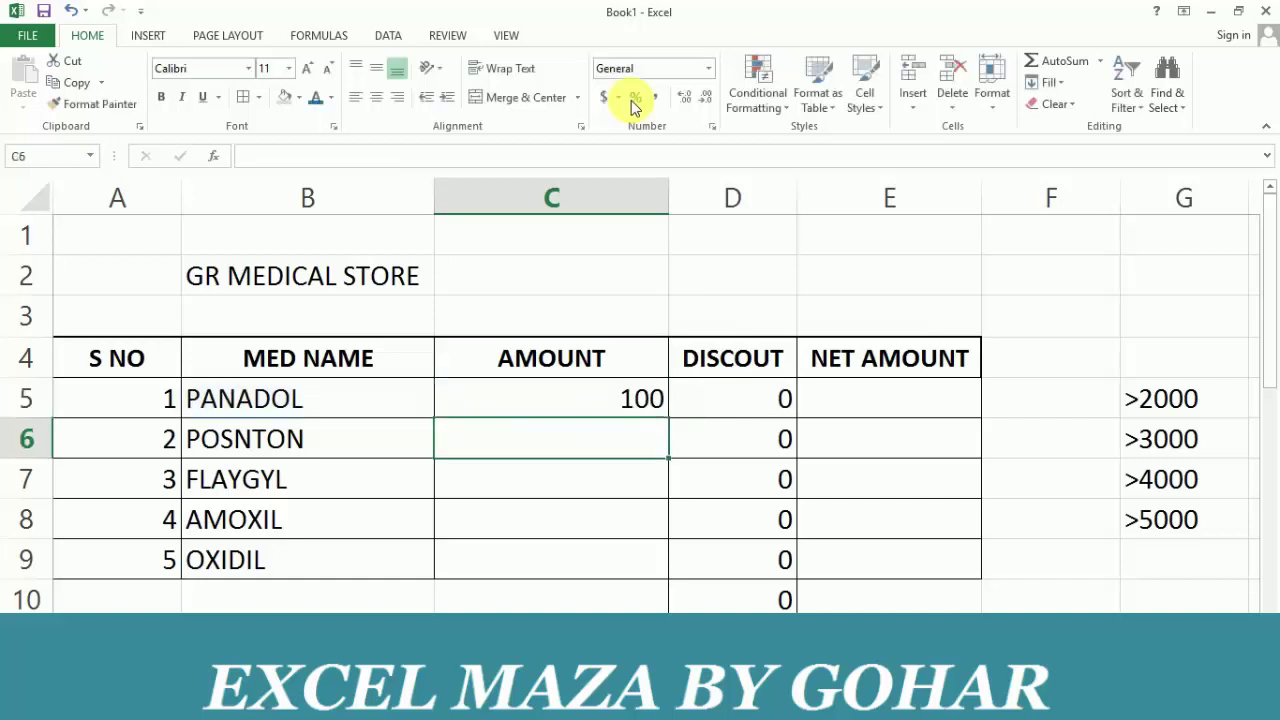
{"action": "key", "text": "Up"}
{"action": "key", "text": "Left"}
{"action": "key", "text": "Left"}
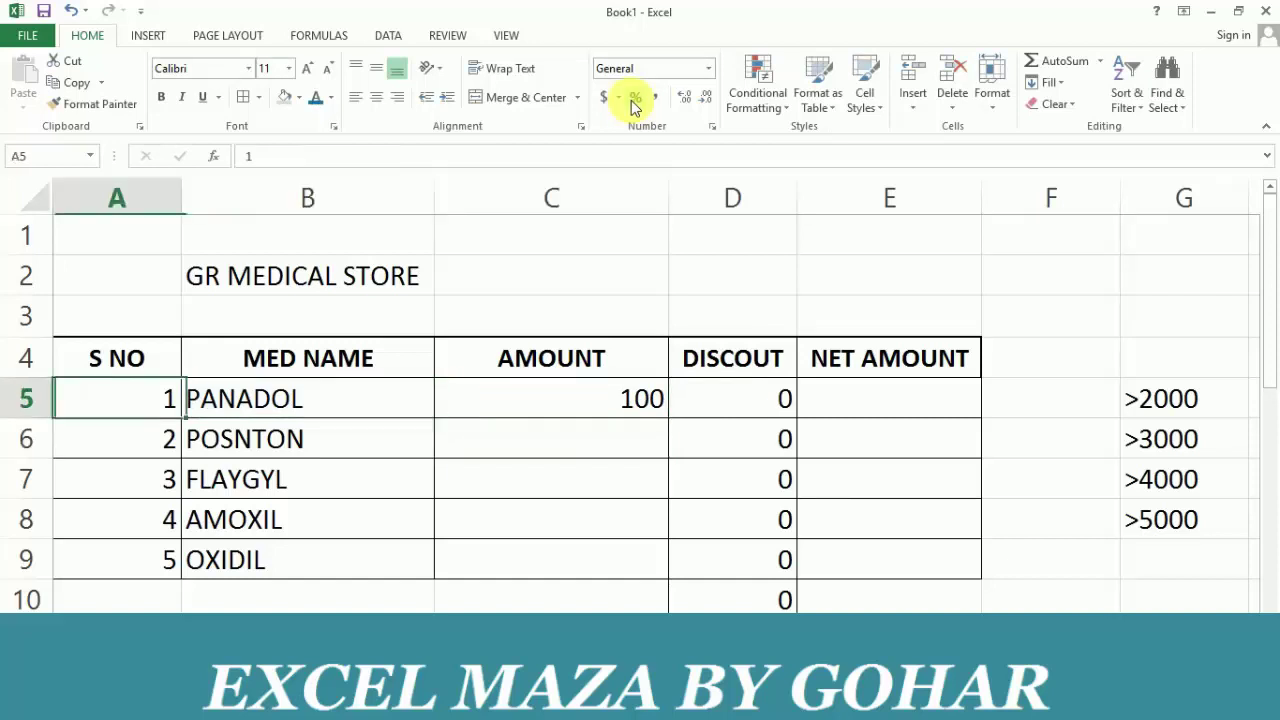
{"action": "key", "text": "Right"}
{"action": "key", "text": "Down"}
{"action": "key", "text": "Up"}
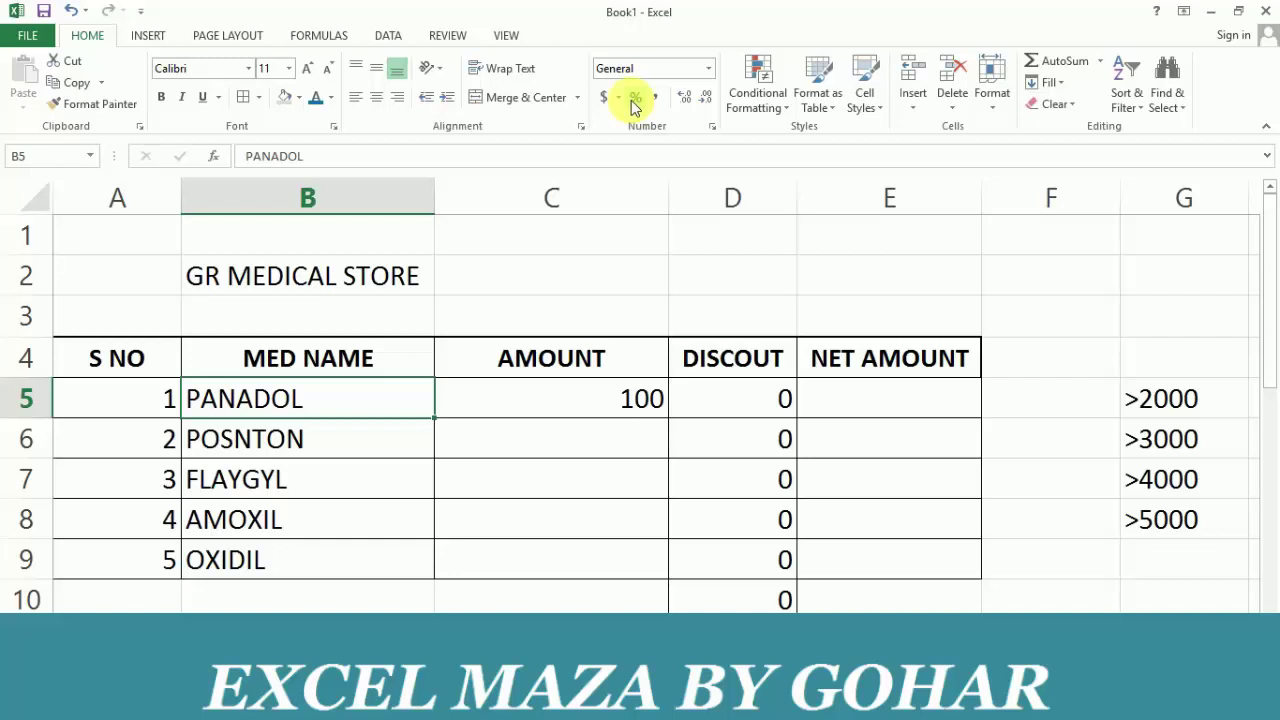
- Enter DICLORAN as the first medicine in B5 and return to its AMOUNT cell C5
{"action": "type", "text": "DIC"}
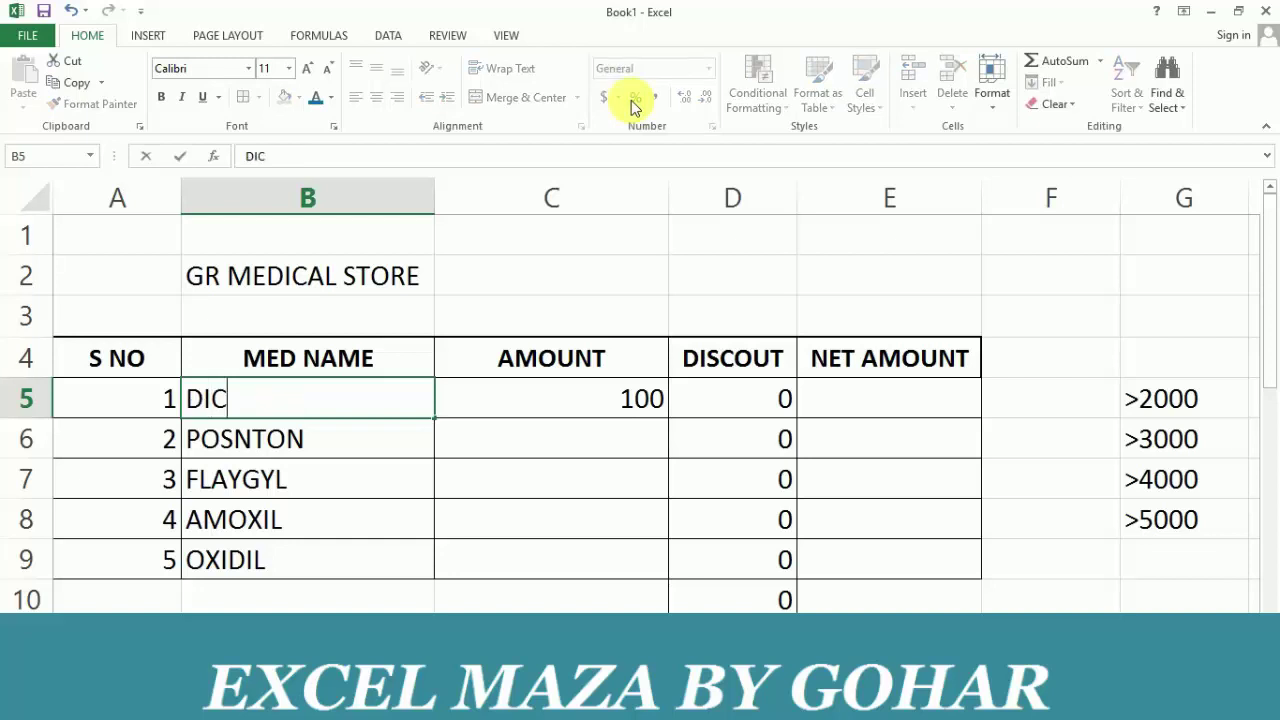
{"action": "type", "text": "LORAN"}
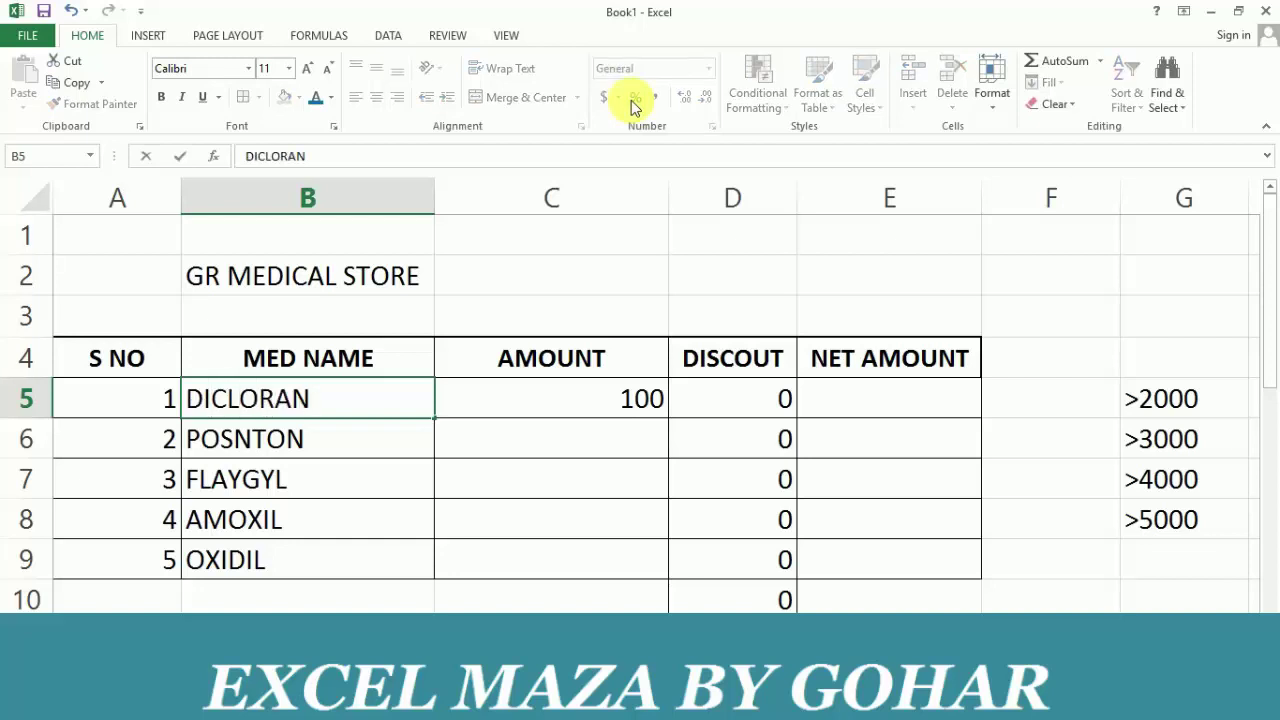
{"action": "key", "text": "Return"}
{"action": "key", "text": "Up"}
{"action": "key", "text": "Right"}
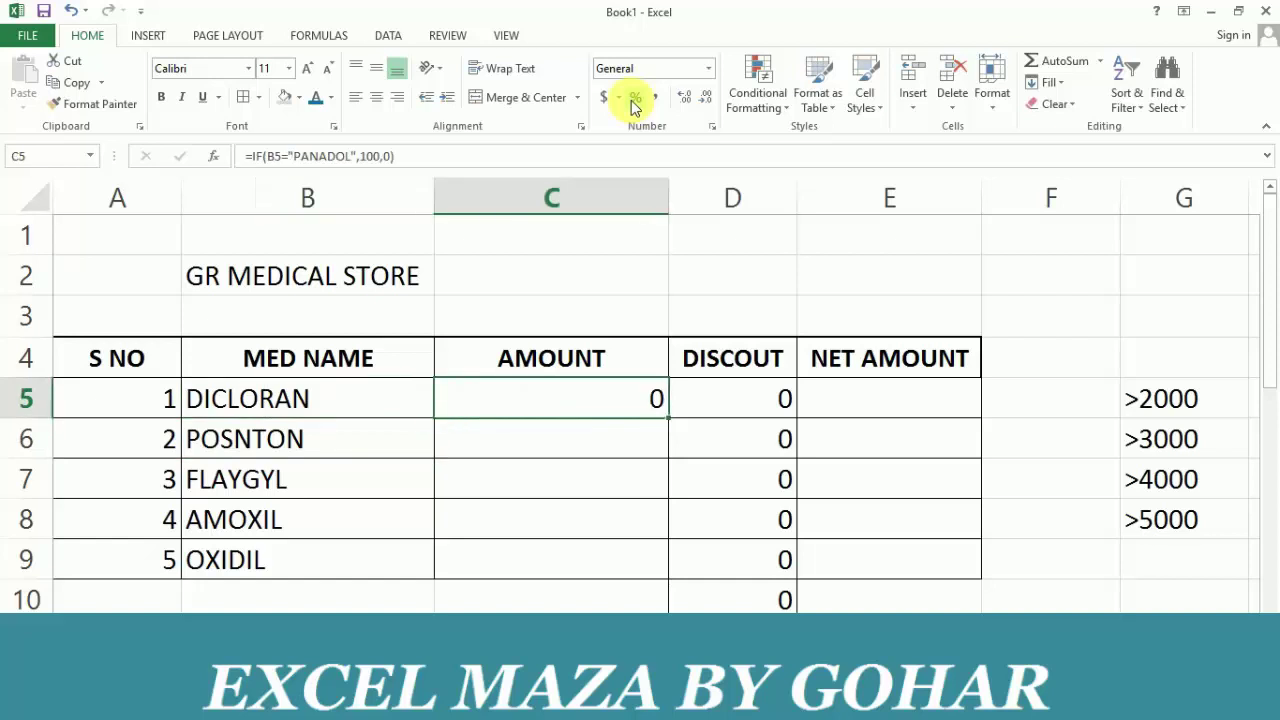
{"action": "key", "text": "Right"}
{"action": "key", "text": "Left"}
- Inspect the C5 formula =IF(B5="PANADOL",100,0) in edit mode
{"action": "key", "text": "F2"}
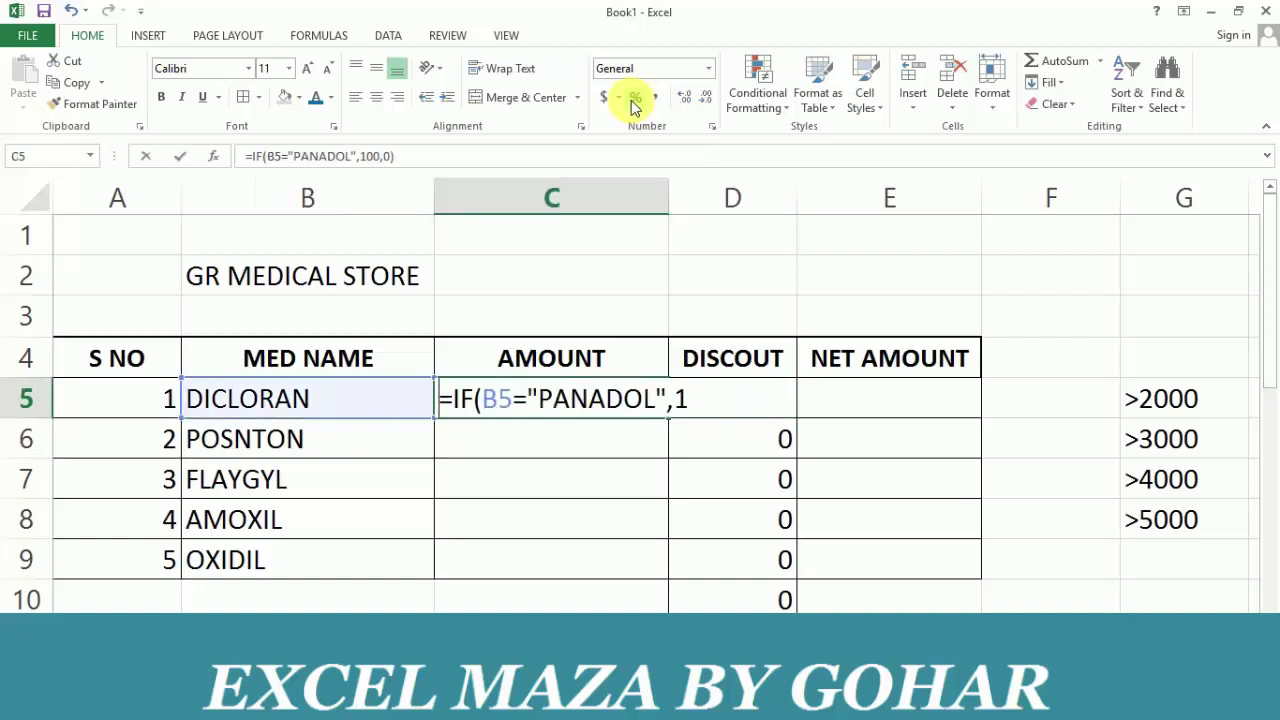
{"action": "key", "text": "Left"}
{"action": "key", "text": "Left"}
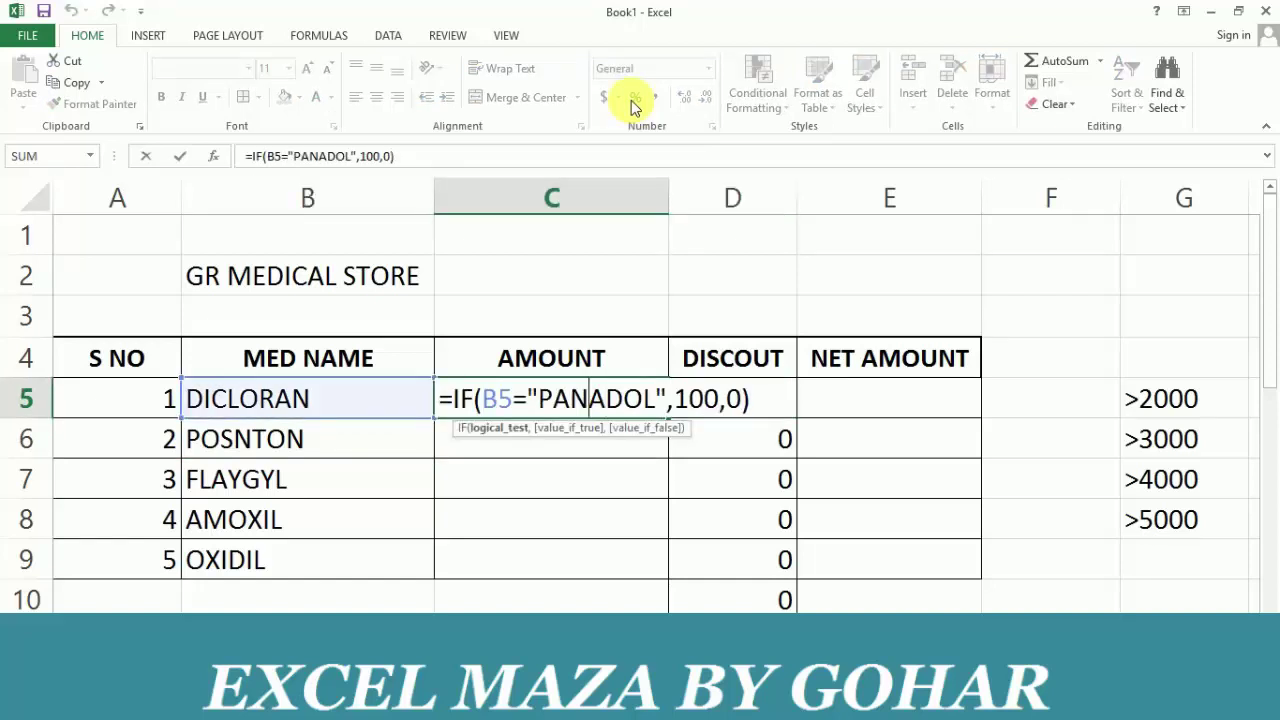
{"action": "key", "text": "Left"}
{"action": "key", "text": "Left"}
{"action": "key", "text": "Left"}
{"action": "key", "text": "Right"}
{"action": "key", "text": "Right"}
{"action": "key", "text": "Left"}
{"action": "key", "text": "Left"}
{"action": "key", "text": "Right"}
{"action": "key", "text": "Right"}
{"action": "key", "text": "Right"}
{"action": "key", "text": "Right"}
{"action": "key", "text": "Right"}
{"action": "key", "text": "Right"}
{"action": "key", "text": "Right"}
{"action": "key", "text": "Right"}
{"action": "key", "text": "Right"}
{"action": "key", "text": "Right"}
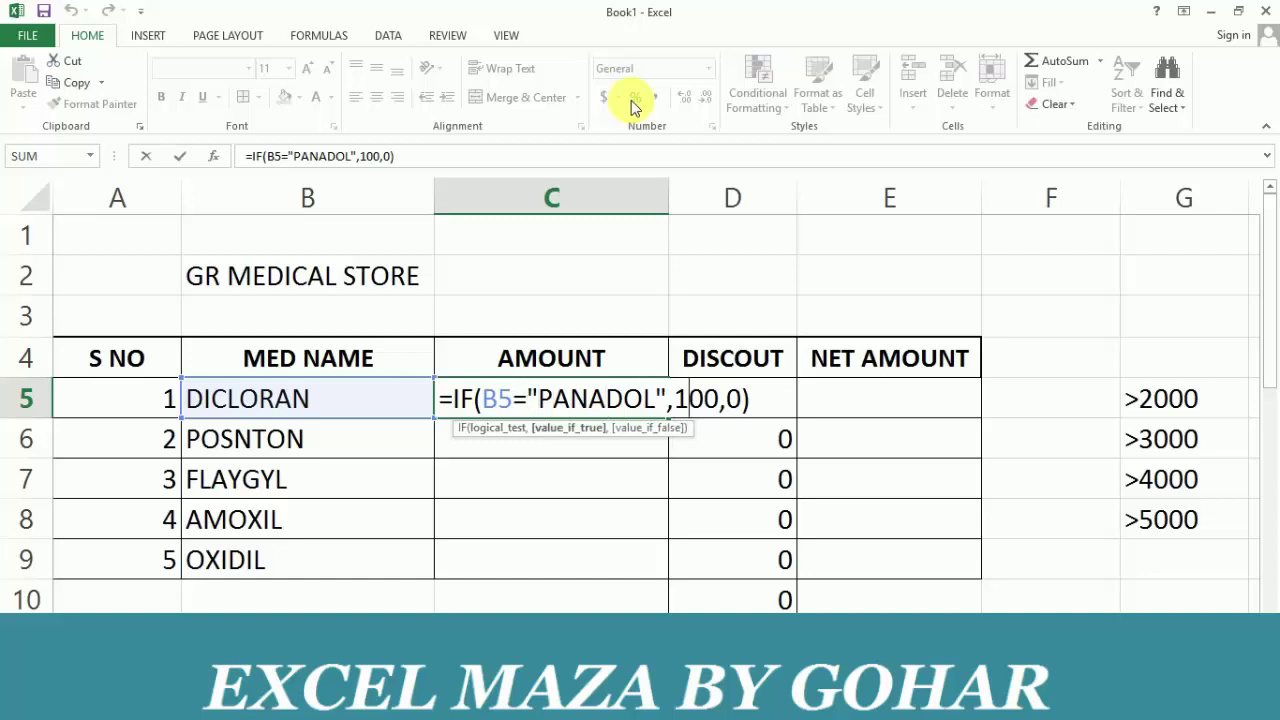
{"action": "key", "text": "Right"}
{"action": "key", "text": "Right"}
{"action": "key", "text": "Right"}
{"action": "key", "text": "Left"}
{"action": "key", "text": "Left"}
{"action": "key", "text": "Left"}
- Reopen the C5 formula with the edit point after the PANADOL price 100
{"action": "key", "text": "shift+Tab"}
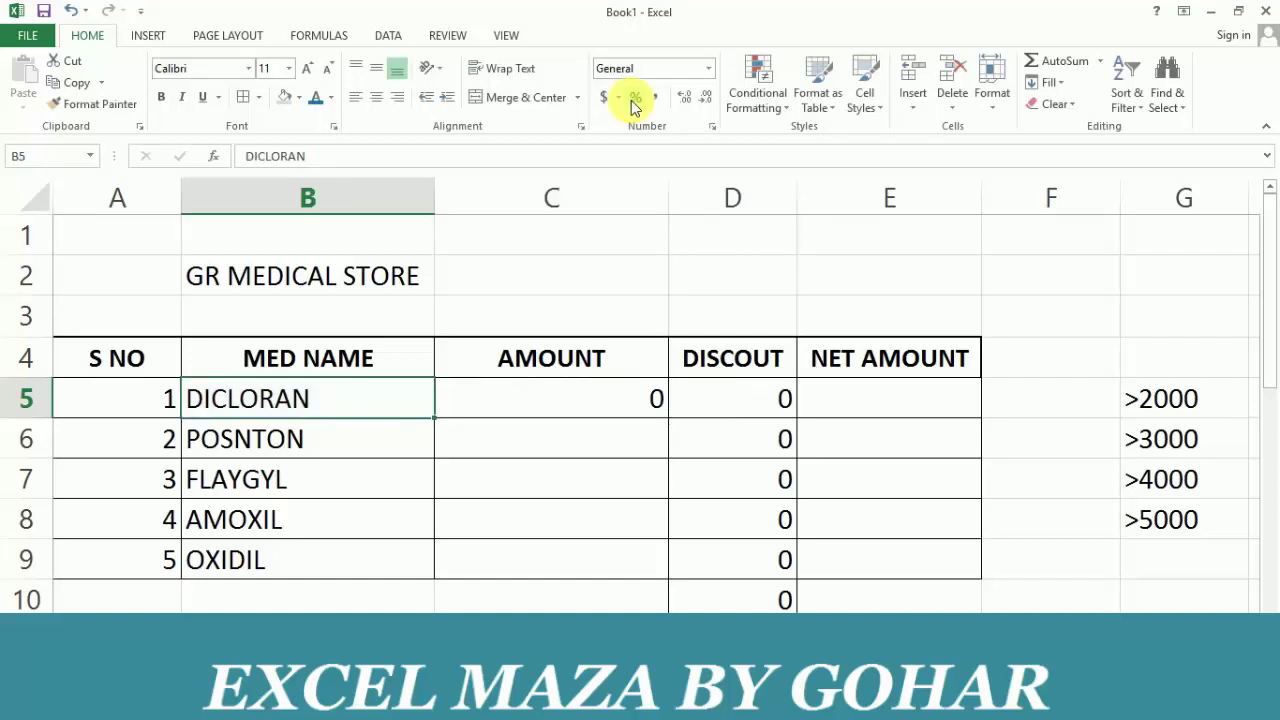
{"action": "key", "text": "Tab"}
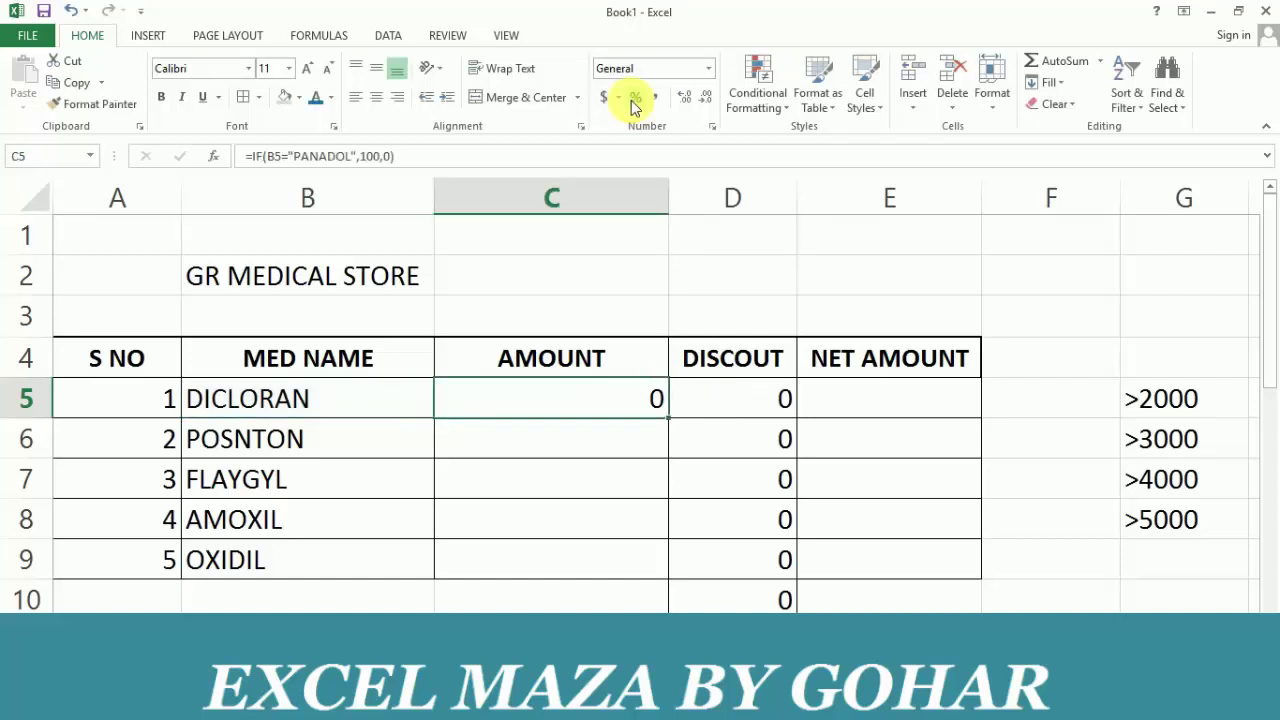
{"action": "key", "text": "F2"}
{"action": "key", "text": "Left"}
{"action": "key", "text": "Left"}
{"action": "key", "text": "Left"}
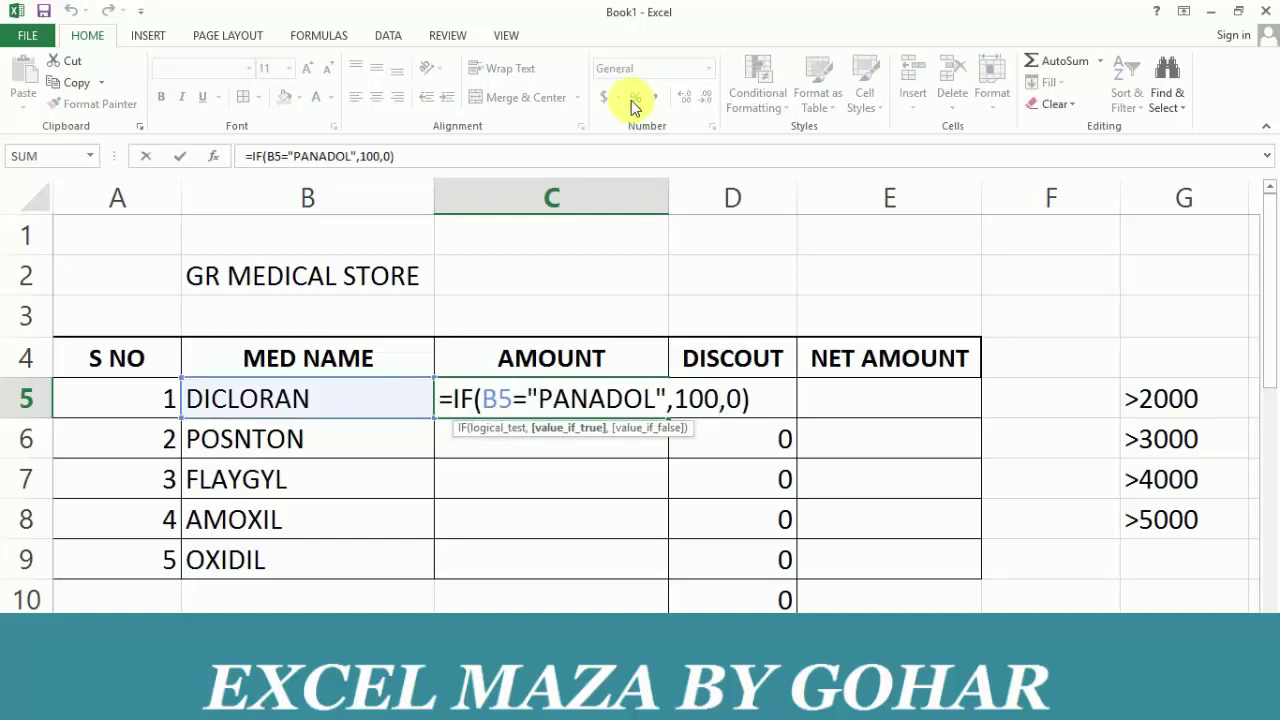
- After 100, add a nested IF returning 150 for PONSTON and begin a third test B5="AMO
{"action": "type", "text": "IF"}
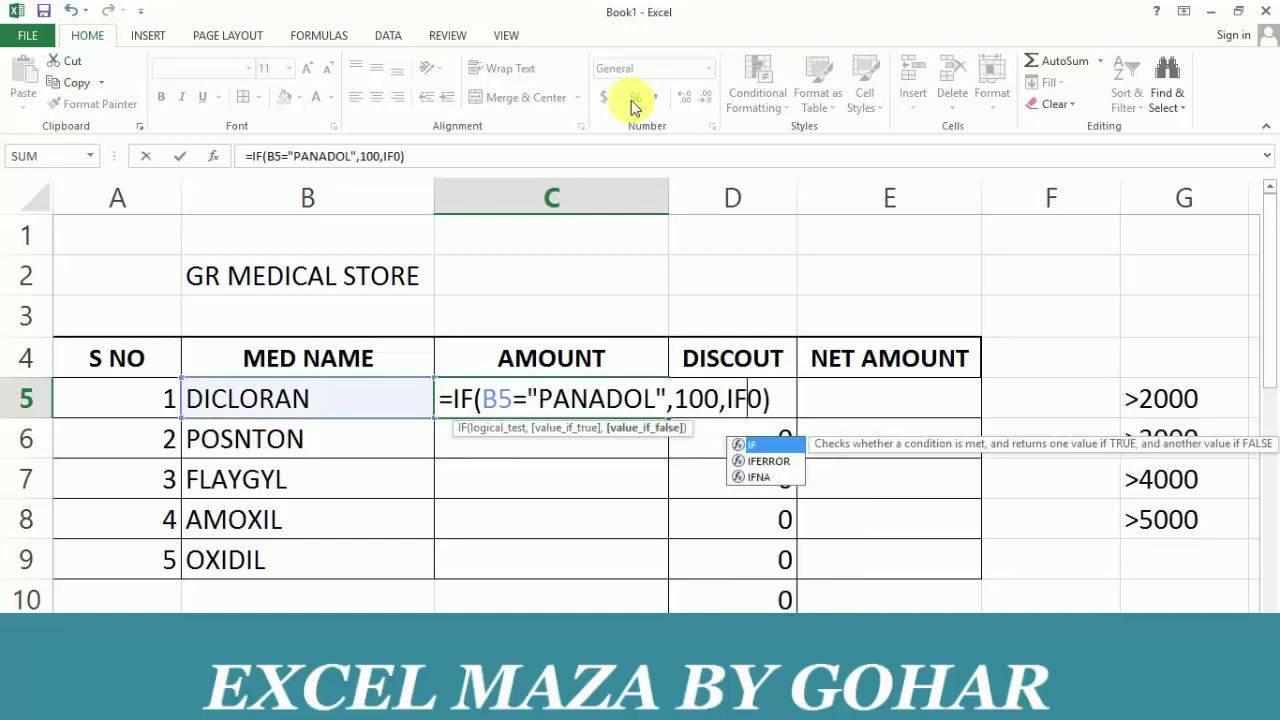
{"action": "type", "text": "("}
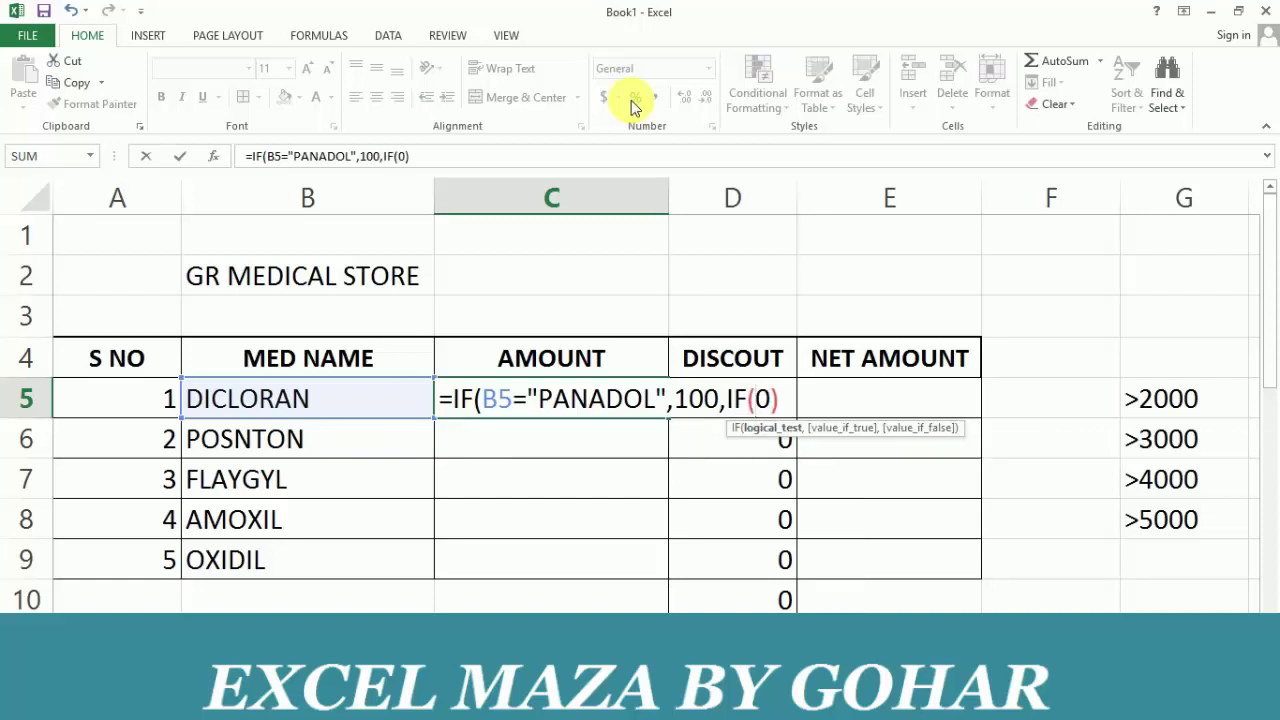
{"action": "type", "text": "B"}
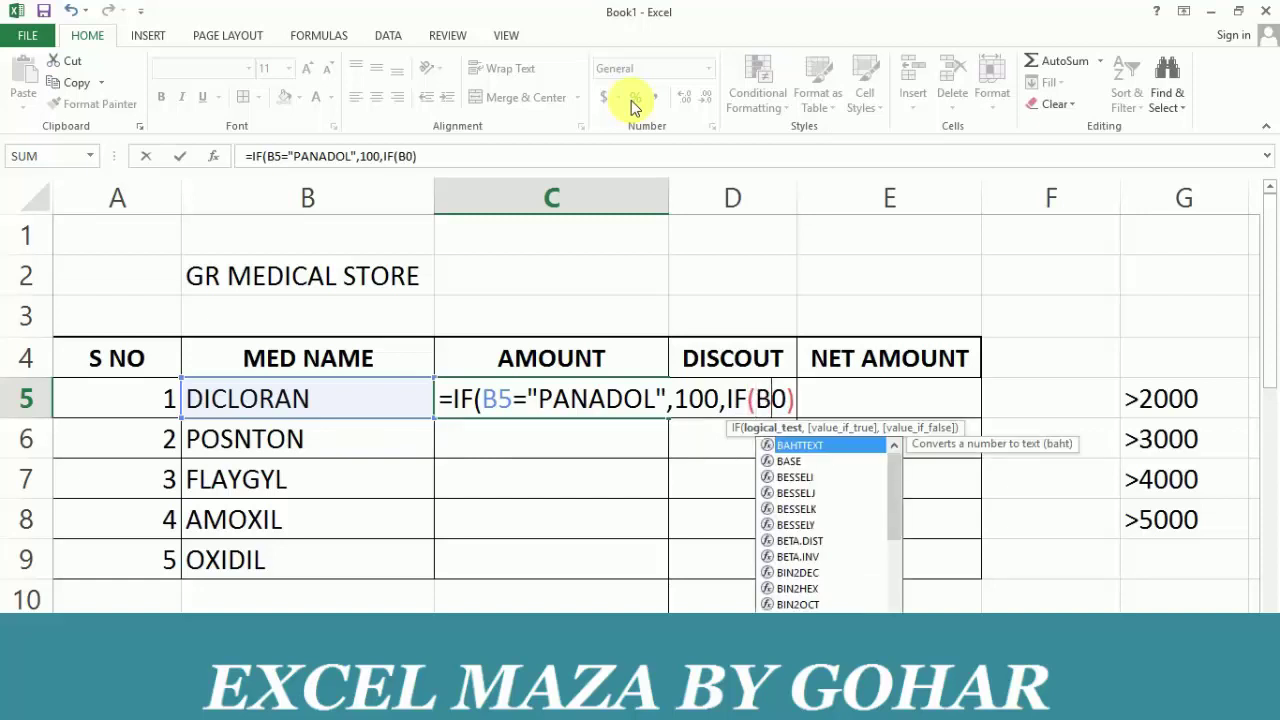
{"action": "type", "text": "5="}
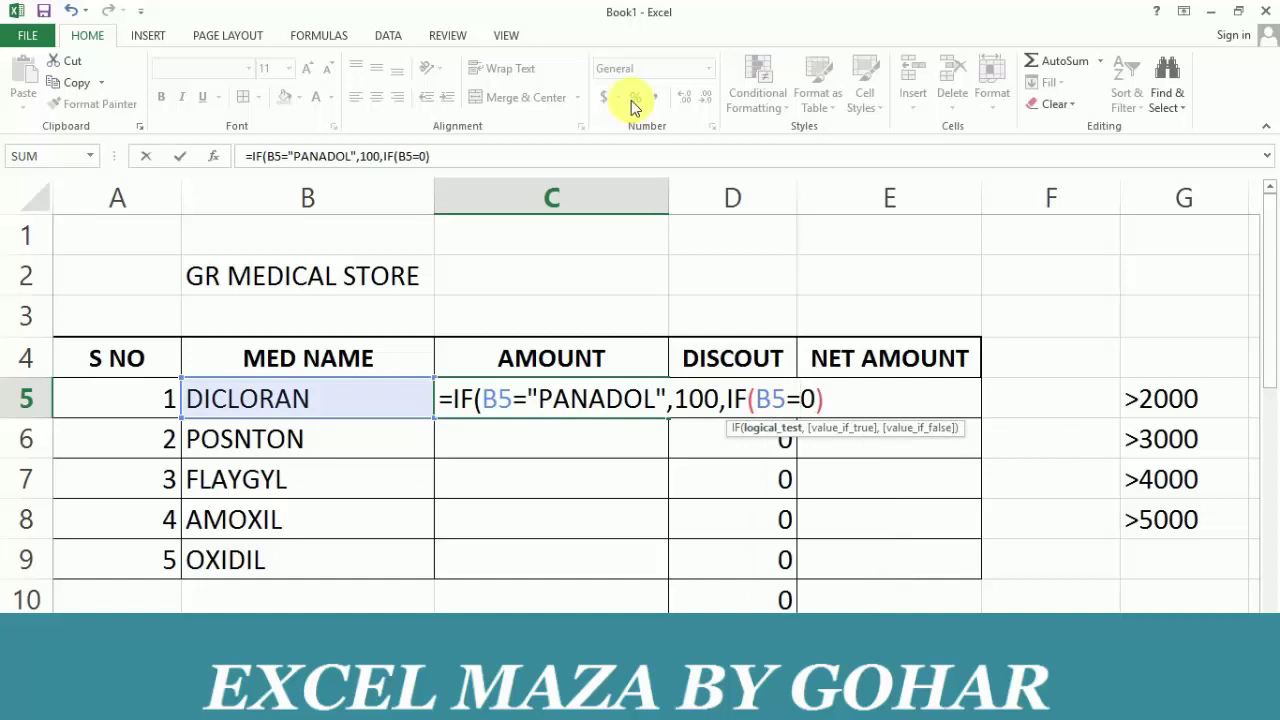
{"action": "type", "text": "\""}
{"action": "type", "text": "PO"}
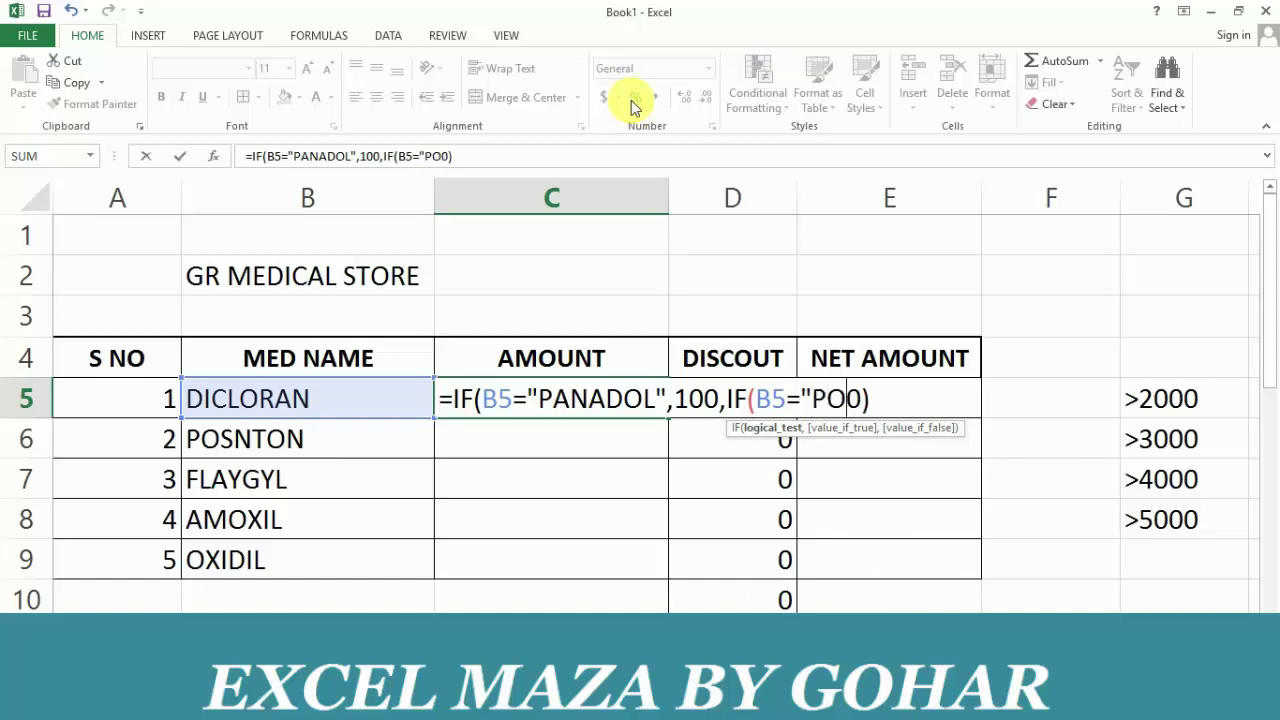
{"action": "type", "text": "N"}
{"action": "type", "text": "S"}
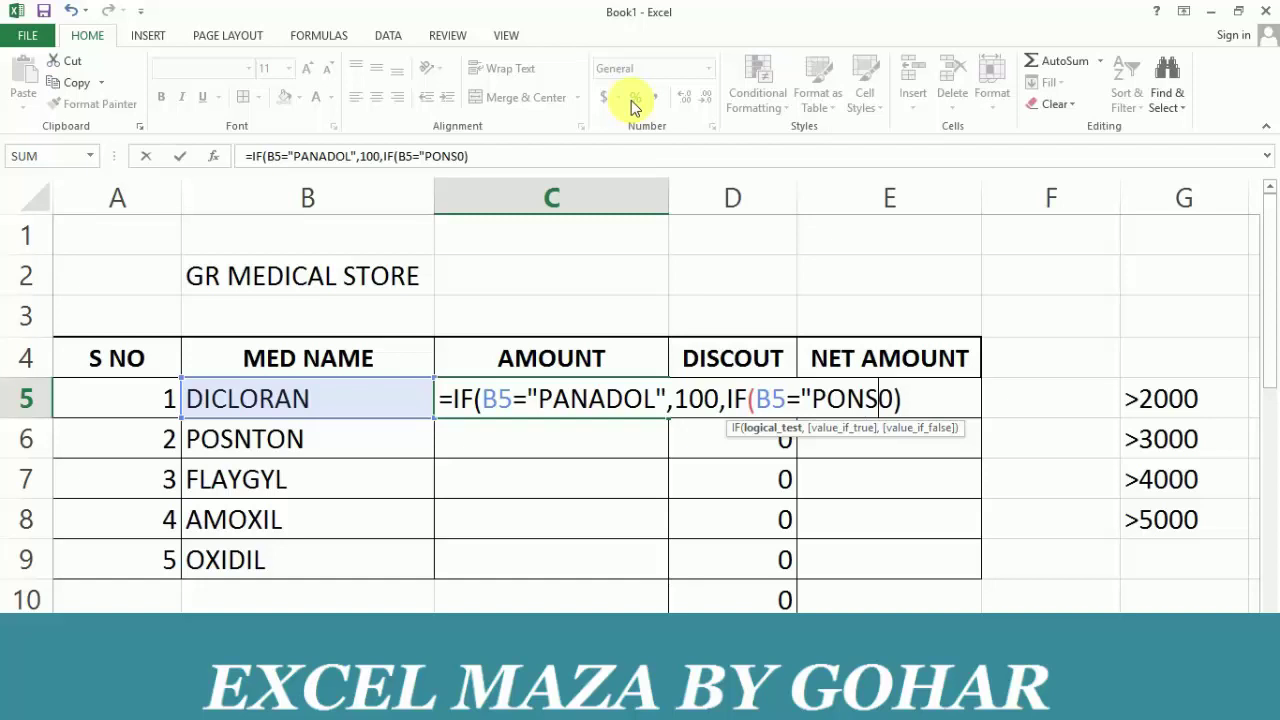
{"action": "type", "text": "TON"}
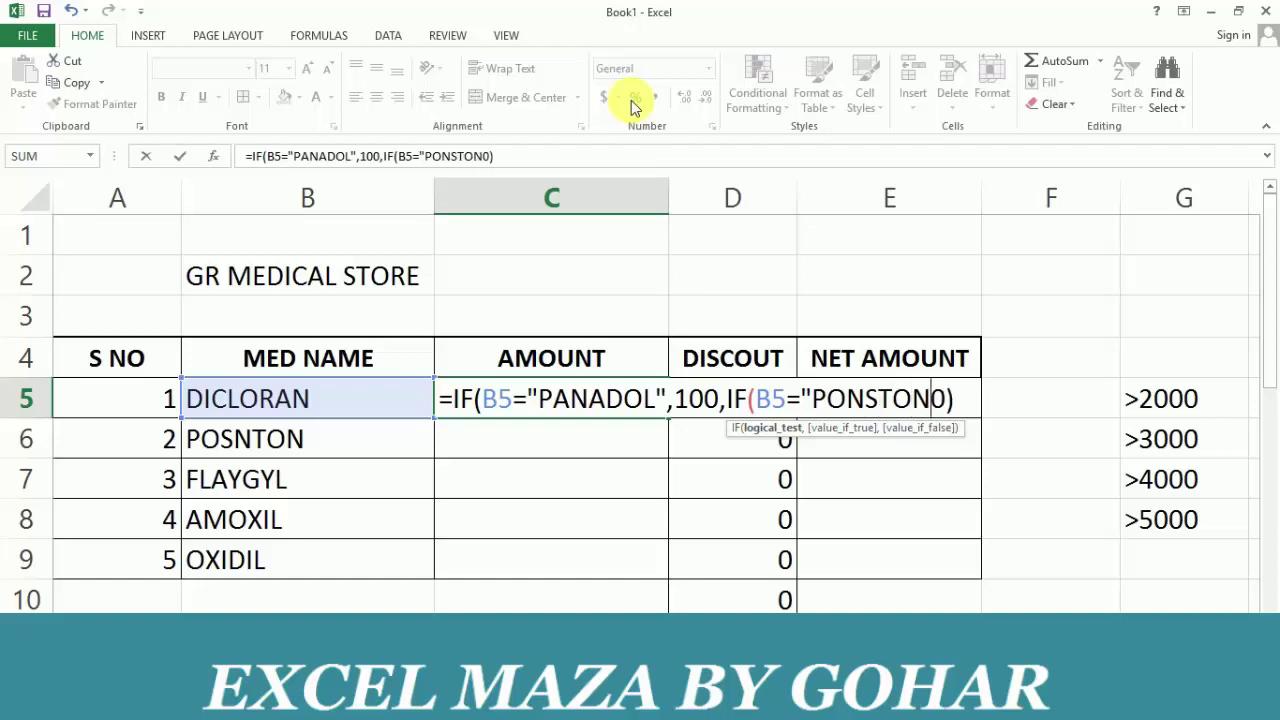
{"action": "type", "text": "\""}
{"action": "type", "text": ",1"}
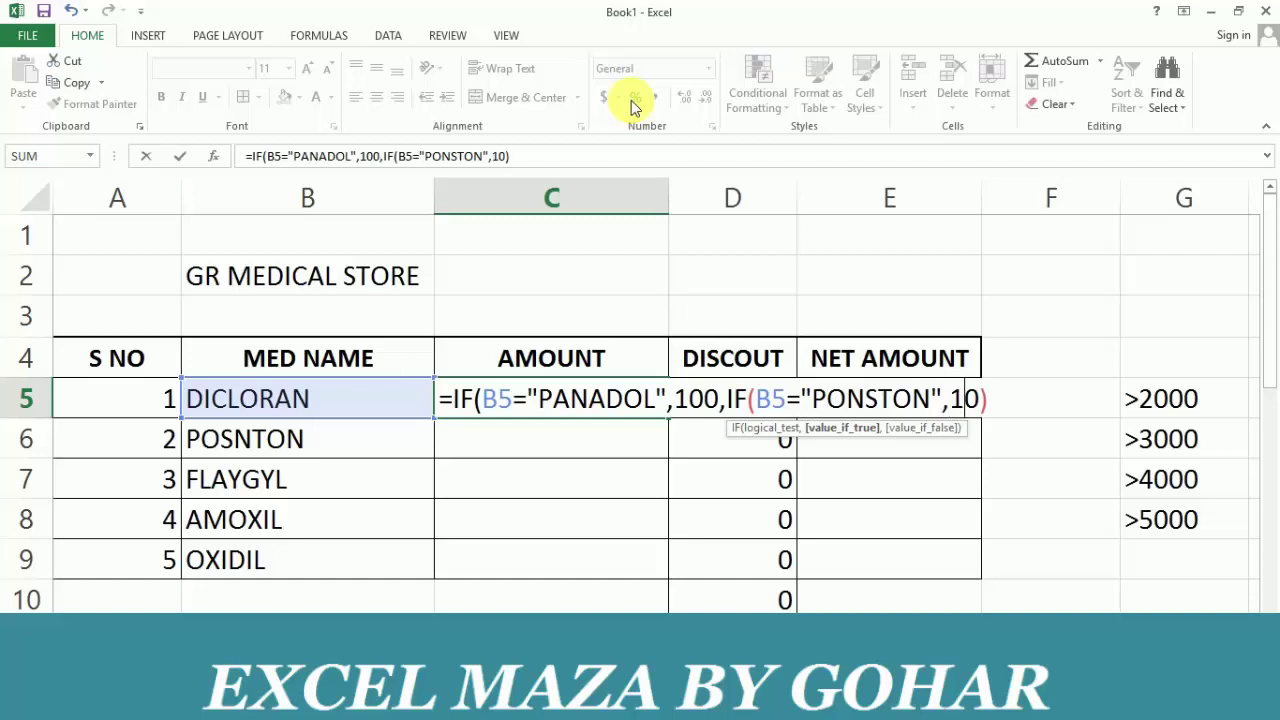
{"action": "type", "text": "5O"}
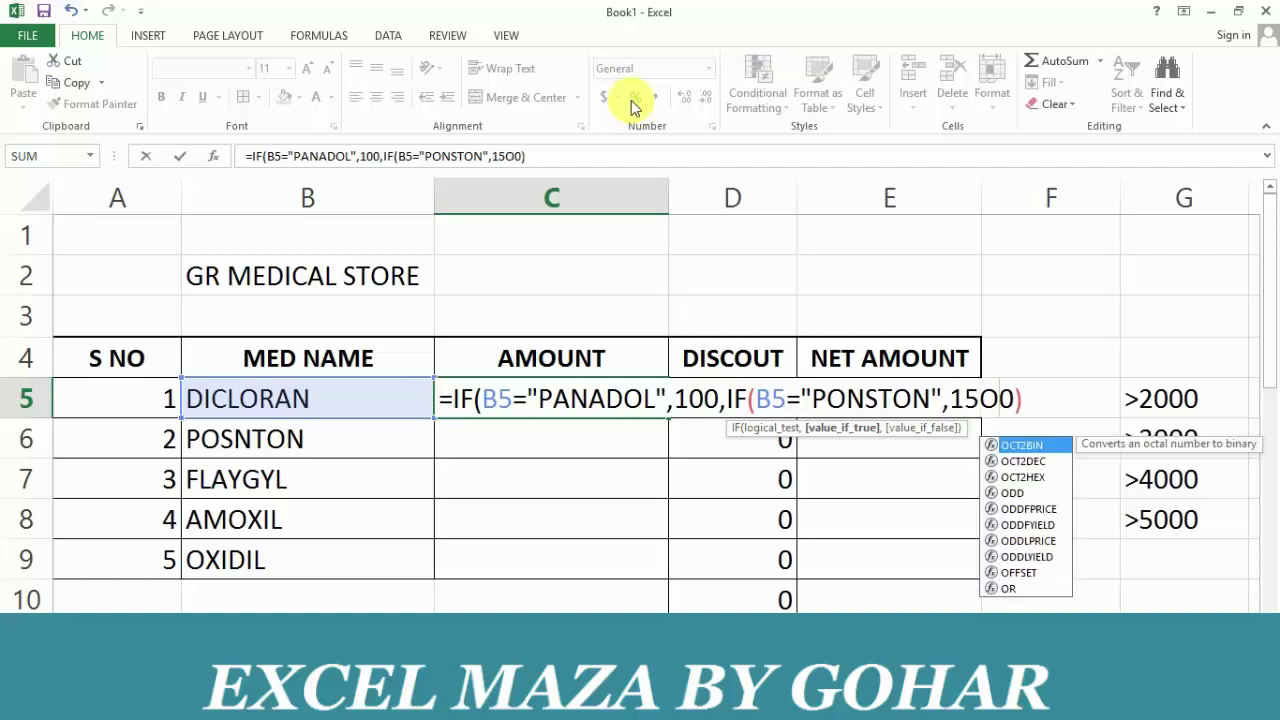
{"action": "type", "text": ",IF("}
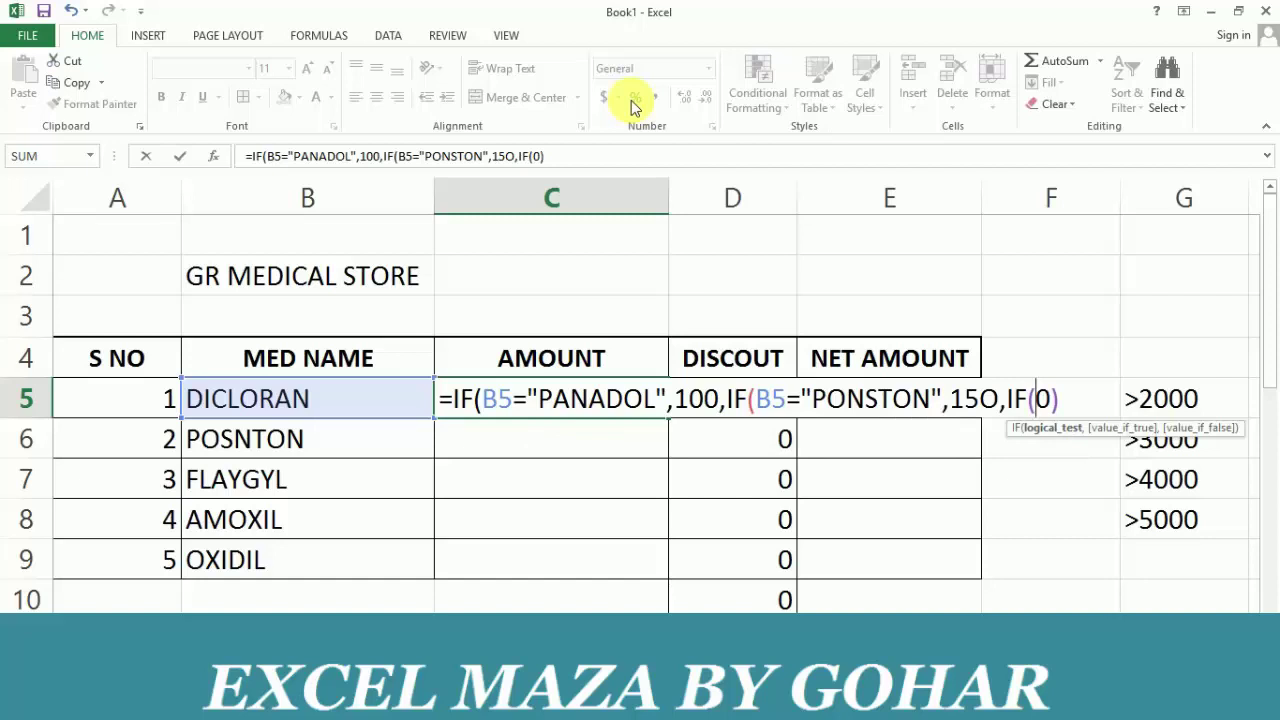
{"action": "key", "text": "Left"}
{"action": "key", "text": "Left"}
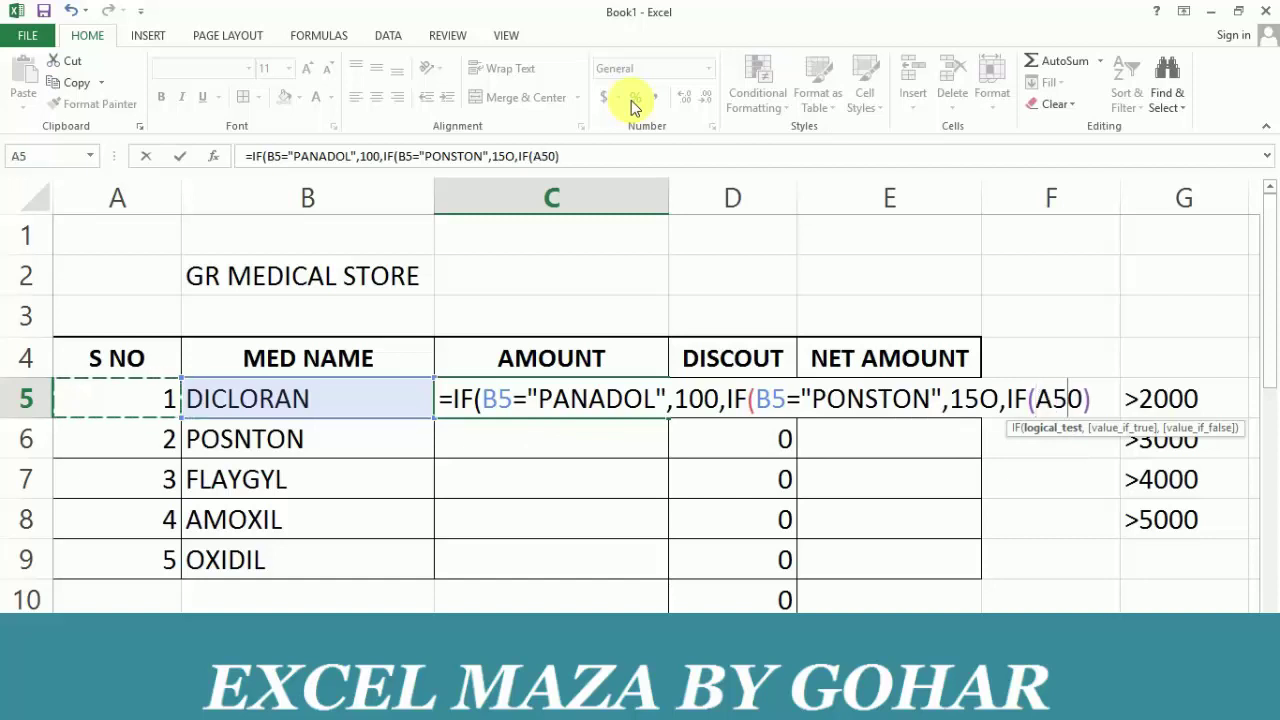
{"action": "key", "text": "Right"}
{"action": "key", "text": "Right"}
{"action": "key", "text": "Left"}
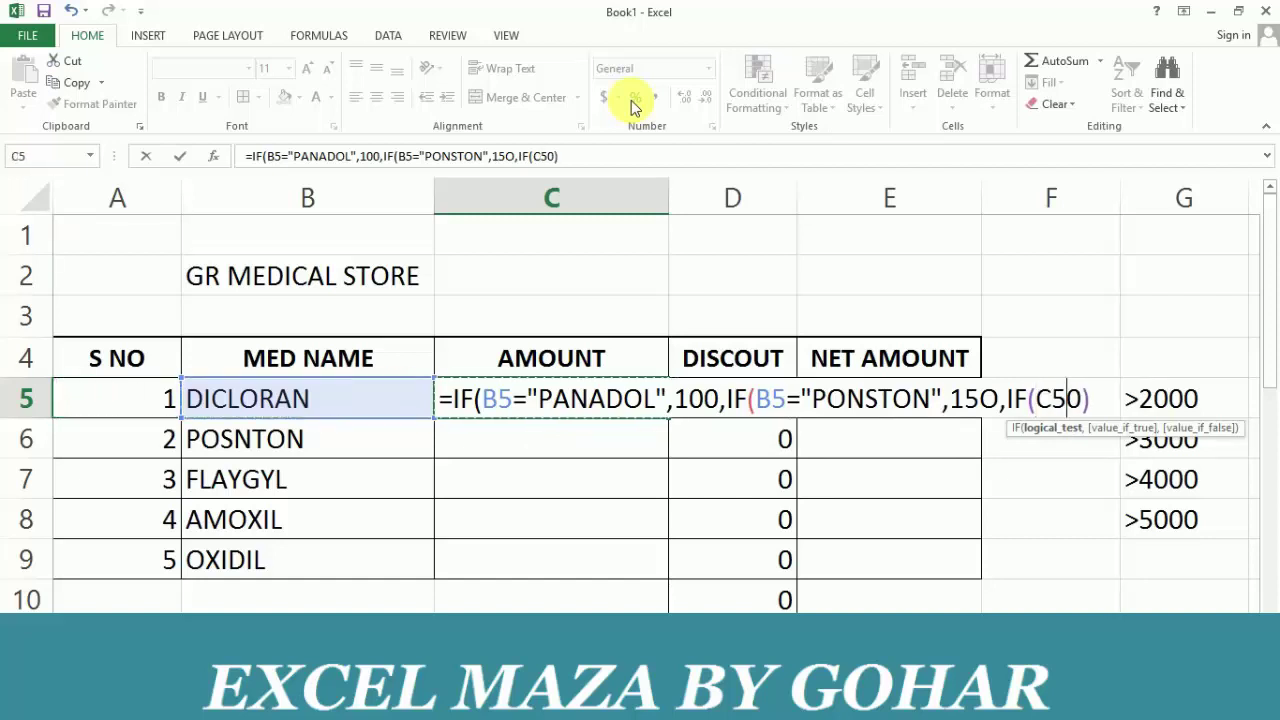
{"action": "key", "text": "Right"}
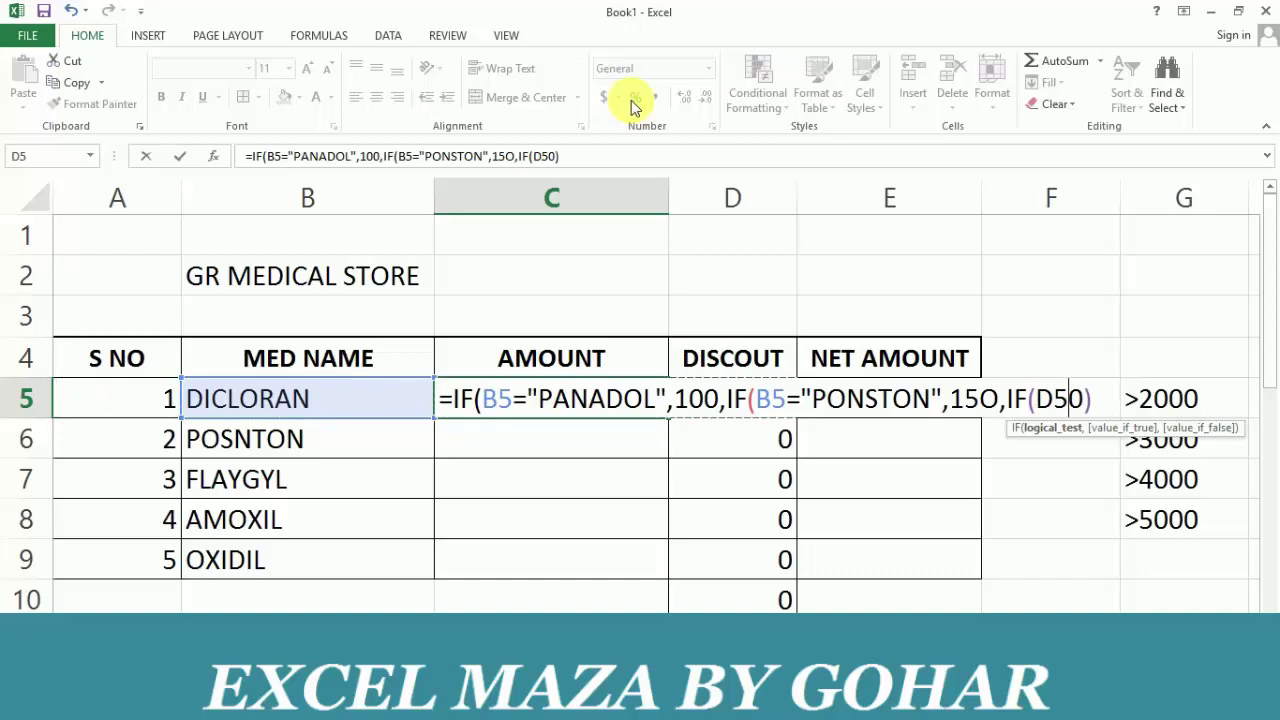
{"action": "key", "text": "Left"}
{"action": "key", "text": "Left"}
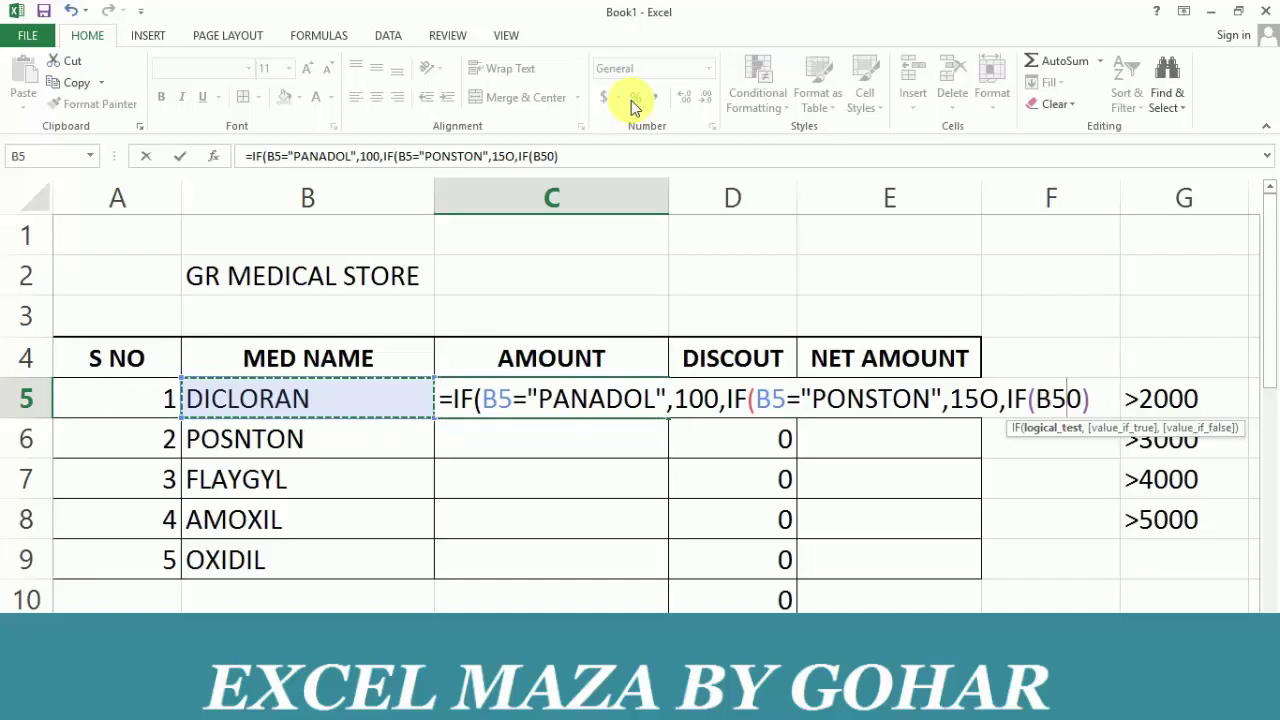
{"action": "type", "text": "="}
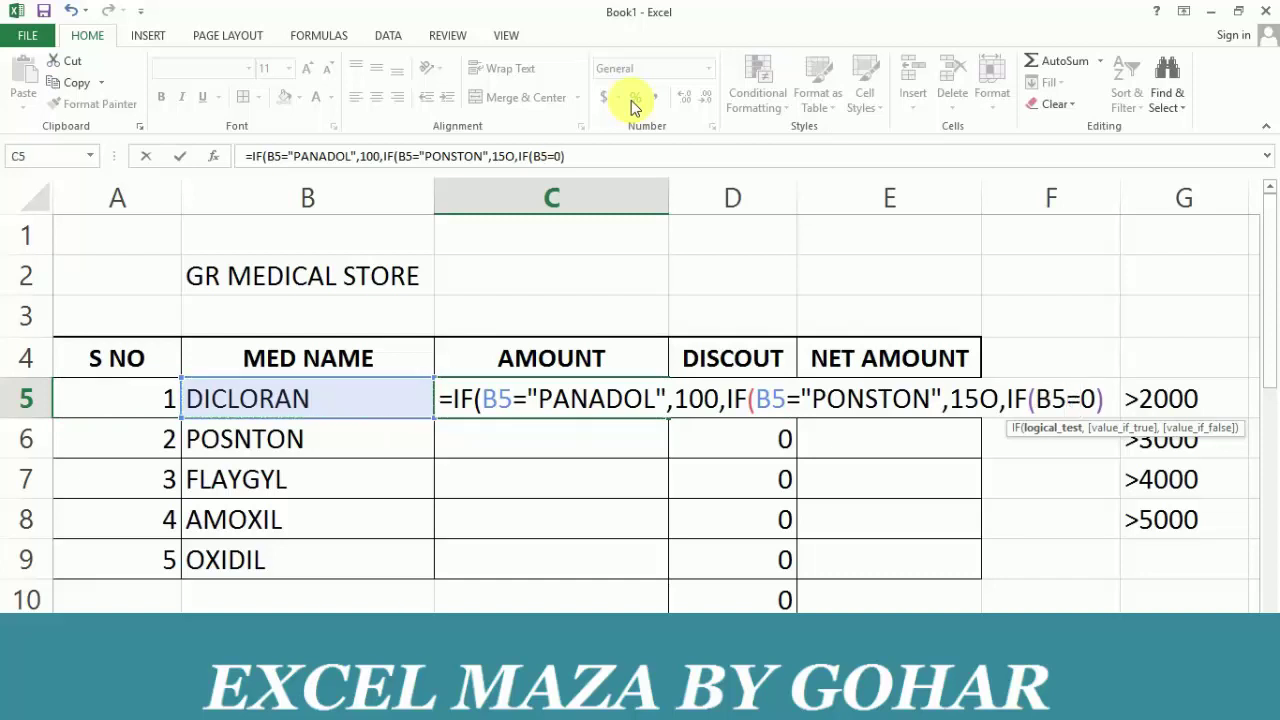
{"action": "type", "text": "\"AM"}
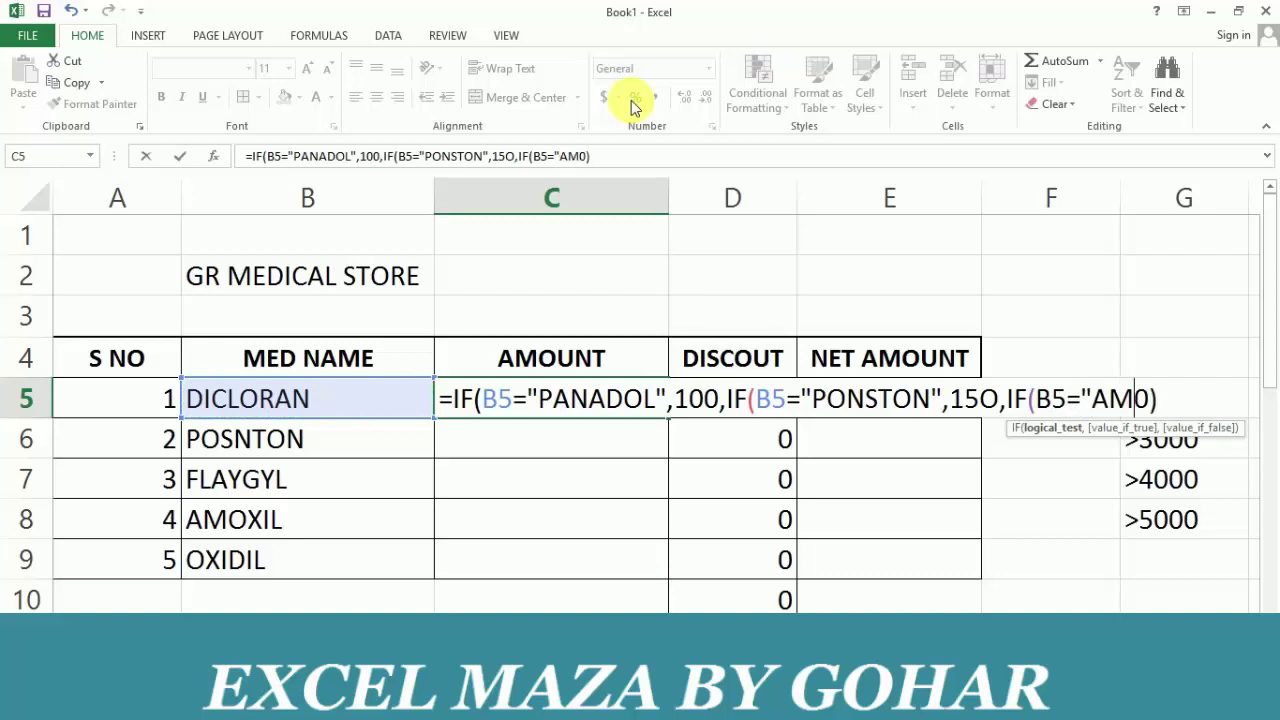
{"action": "type", "text": "O"}
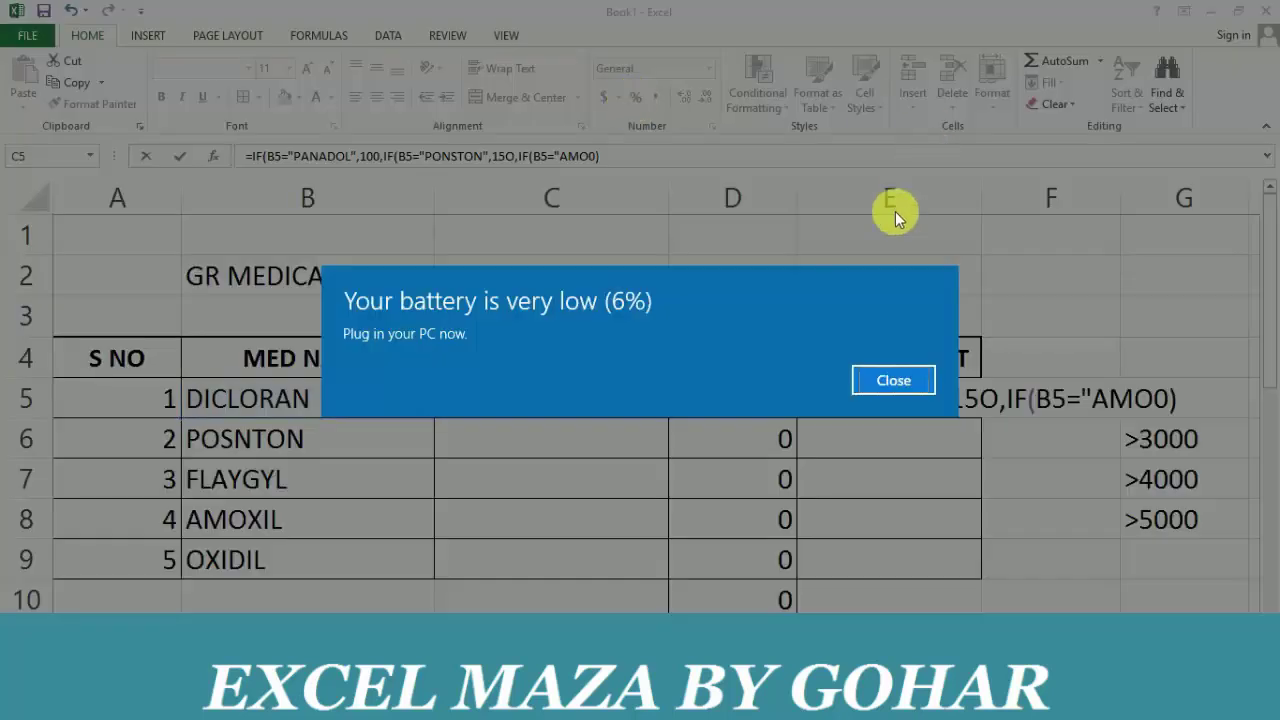
- Dismiss the battery notice and complete the third test as AMOXIL returning 200
{"action": "left_click", "coordinate": [897, 381]}
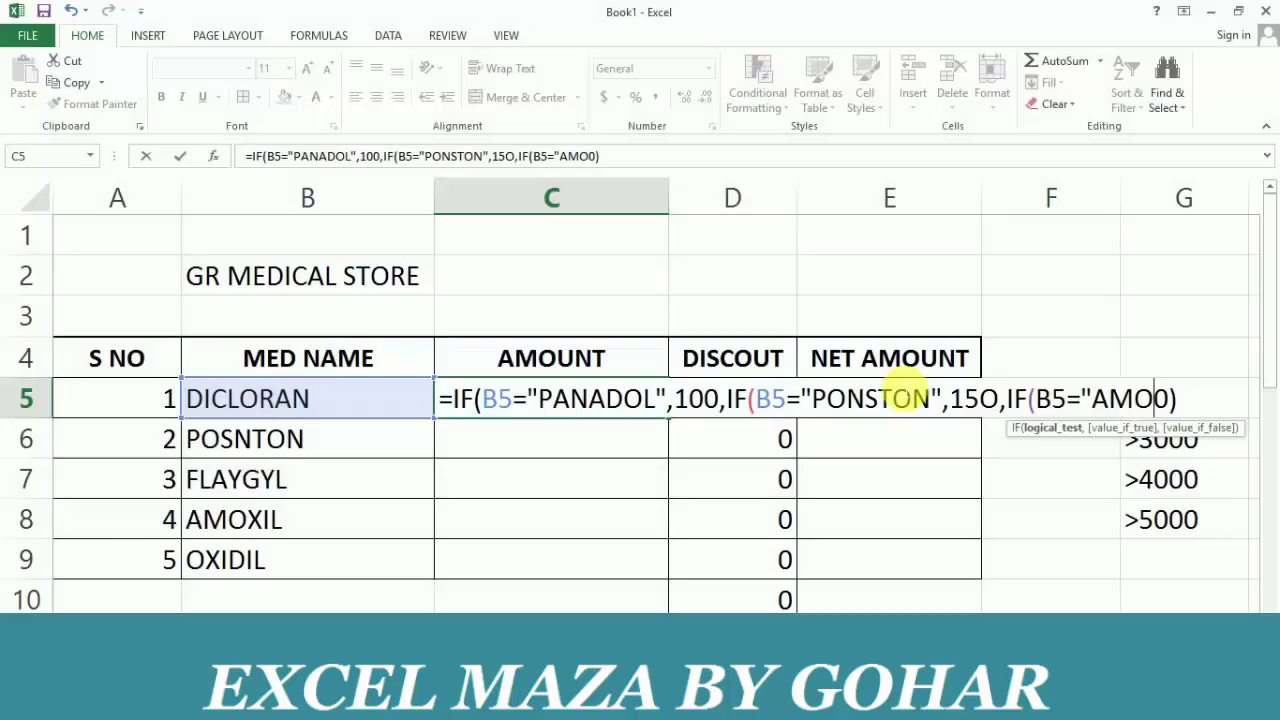
{"action": "type", "text": "I"}
{"action": "key", "text": "BackSpace"}
{"action": "type", "text": "XIL"}
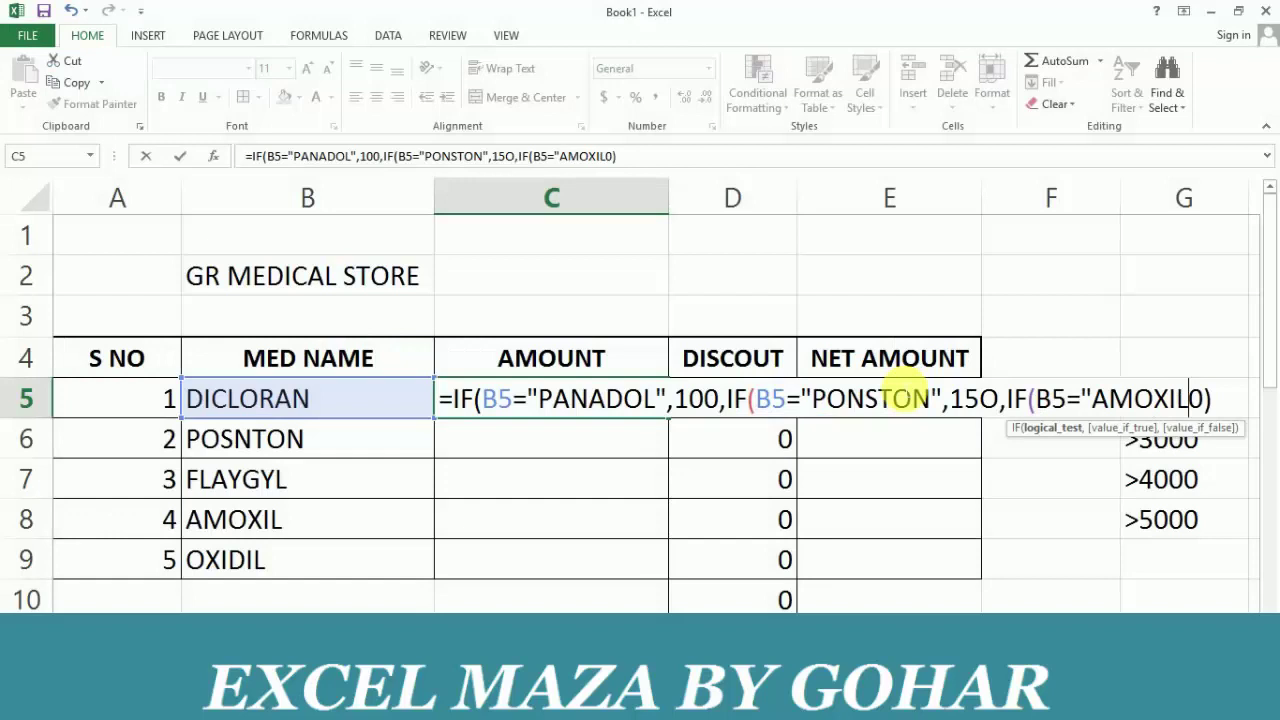
{"action": "type", "text": "\""}
{"action": "type", "text": "200"}
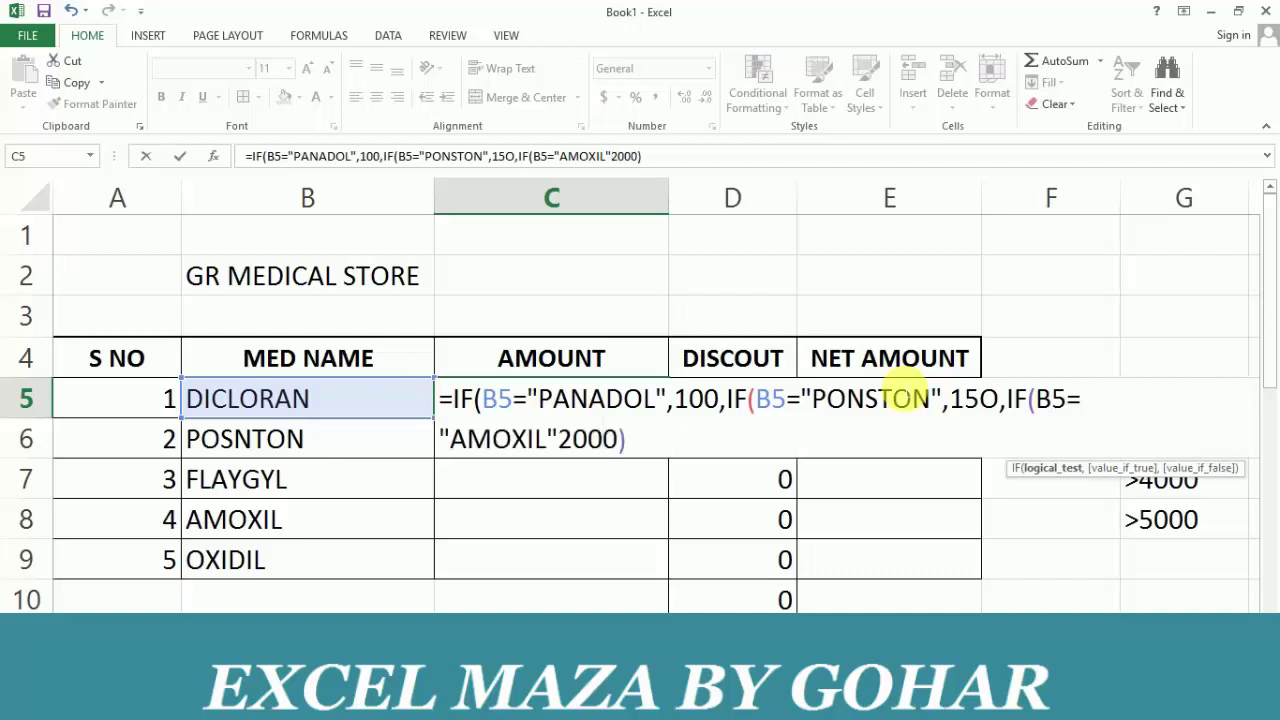
{"action": "type", "text": ","}
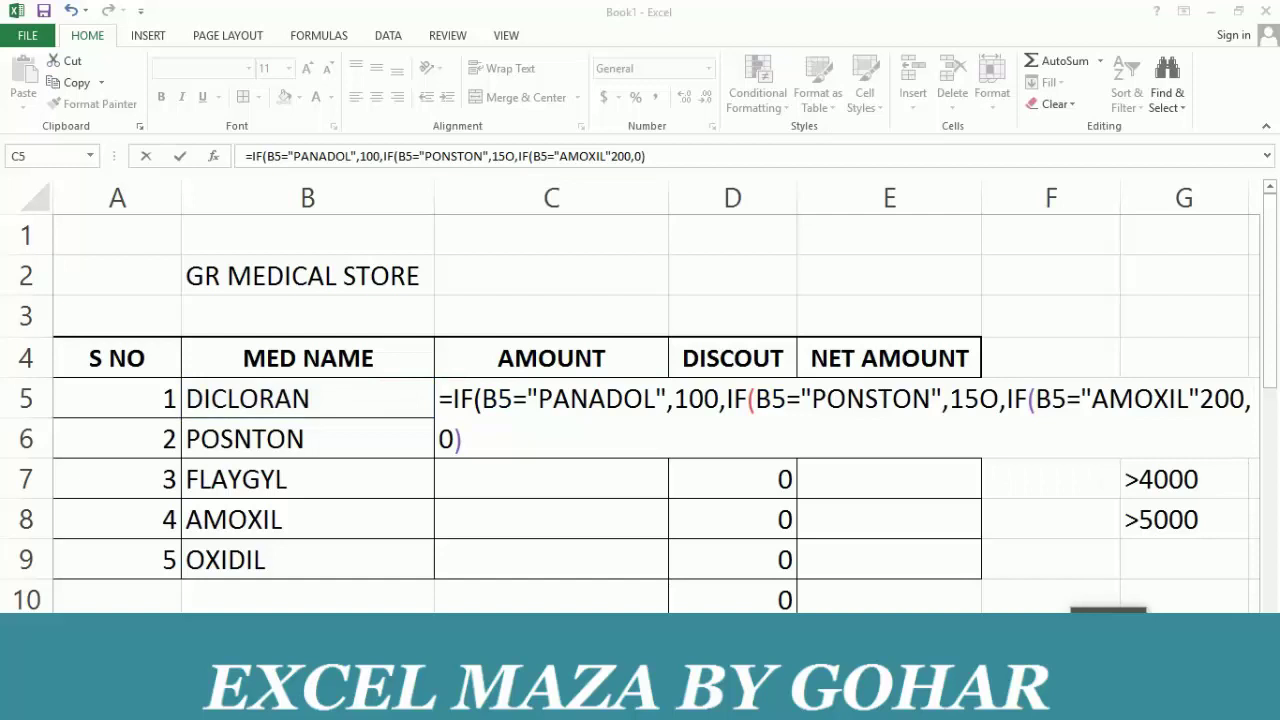
- Add OXIDIL 195 and FLYGYL 70 tests with a final 0, then commit the C5 formula
{"action": "right_click", "coordinate": [830, 700]}
{"action": "mouse_move", "coordinate": [882, 525]}
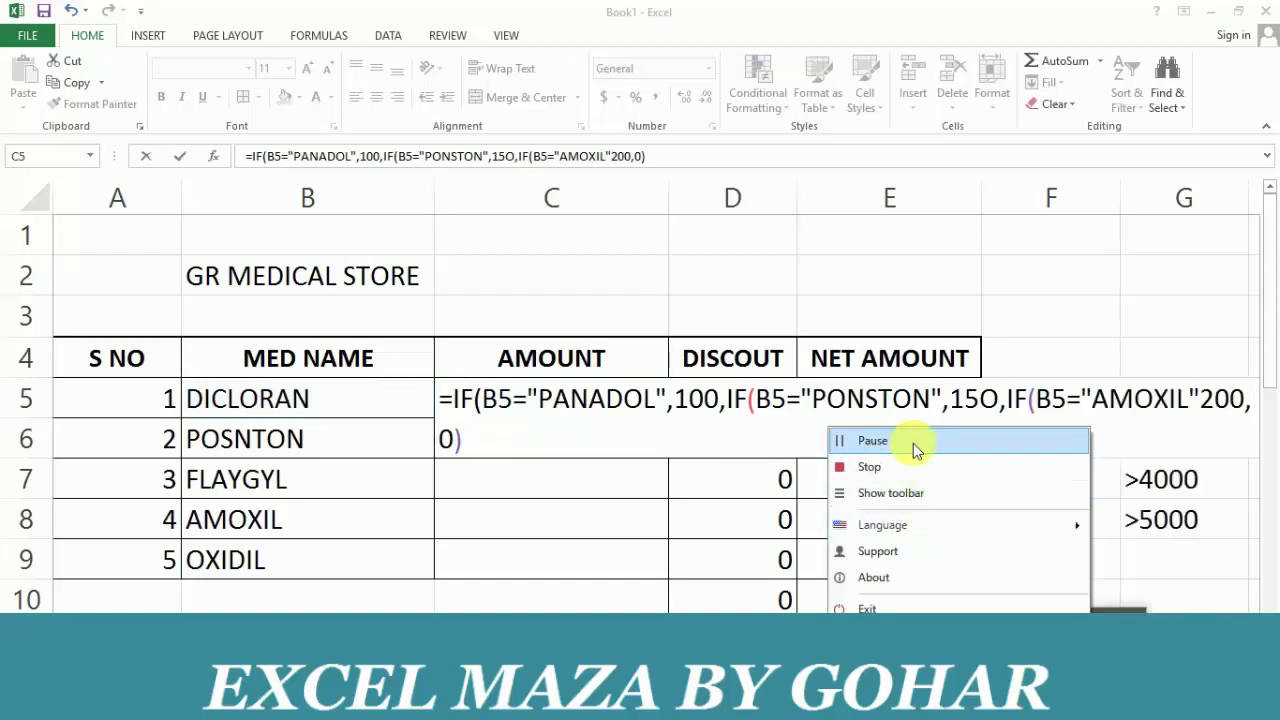
{"action": "left_click", "coordinate": [914, 449]}
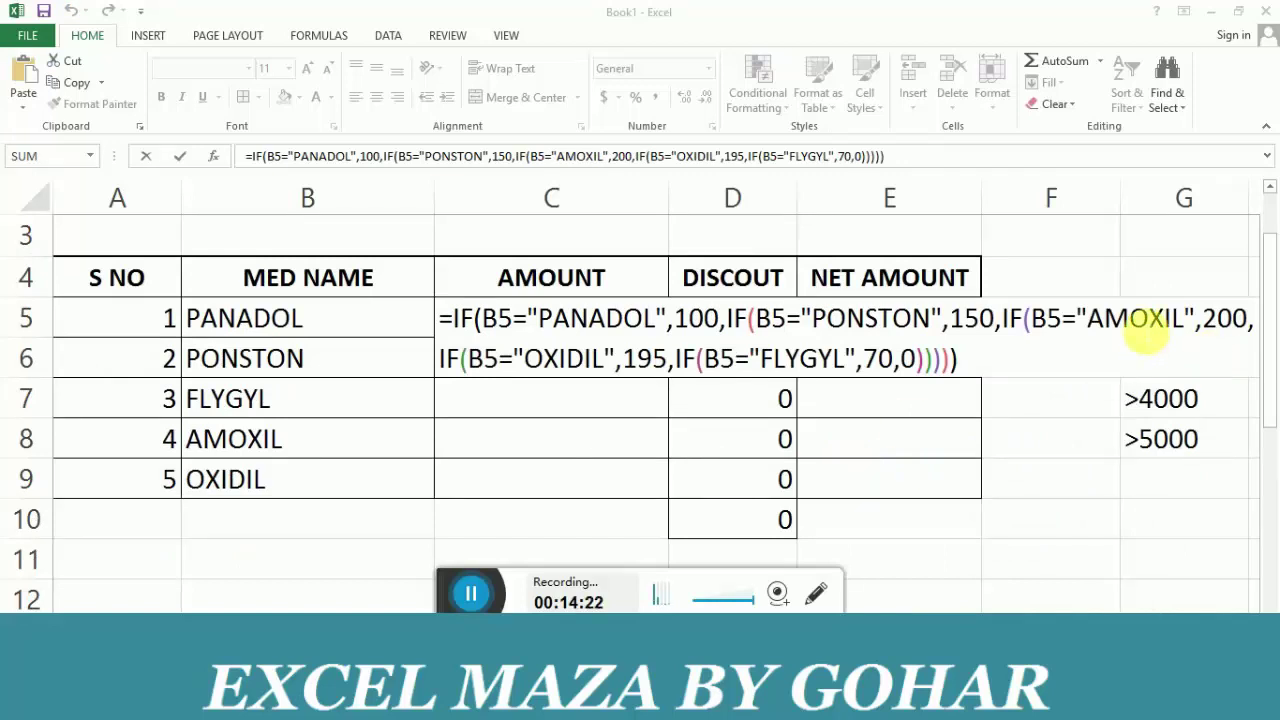
{"action": "key", "text": "F2"}
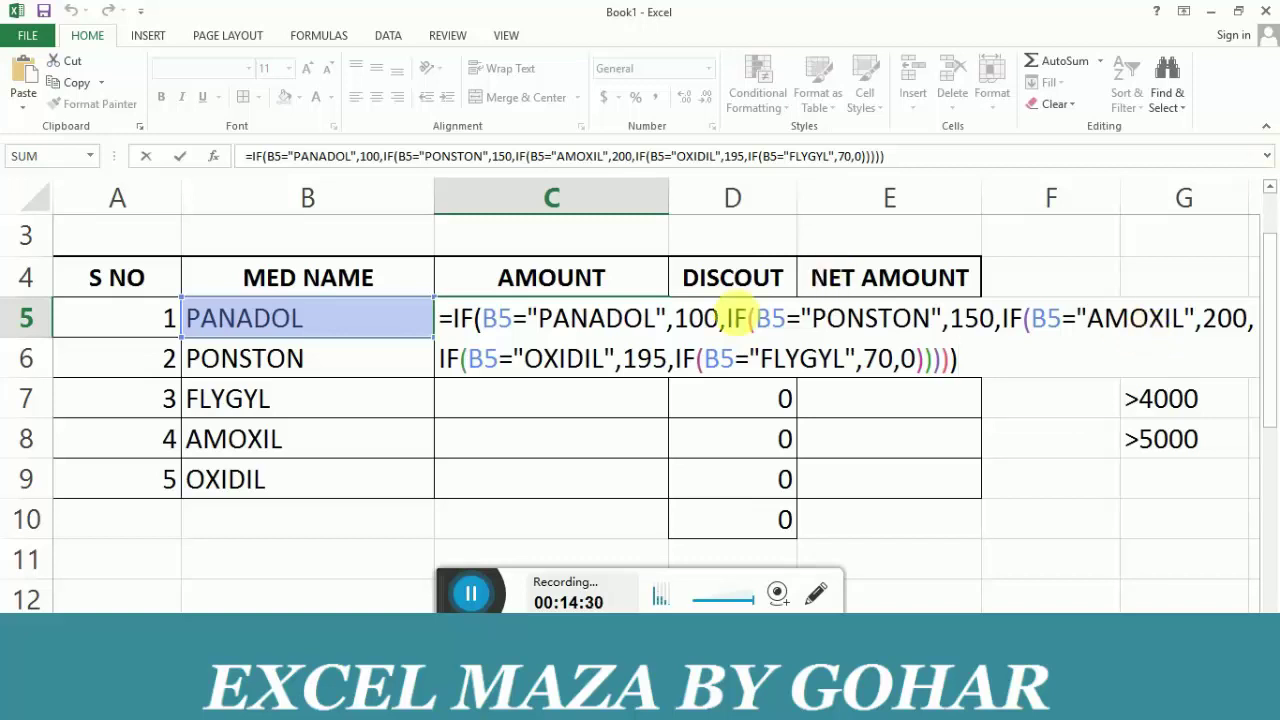
{"action": "left_click", "coordinate": [614, 362]}
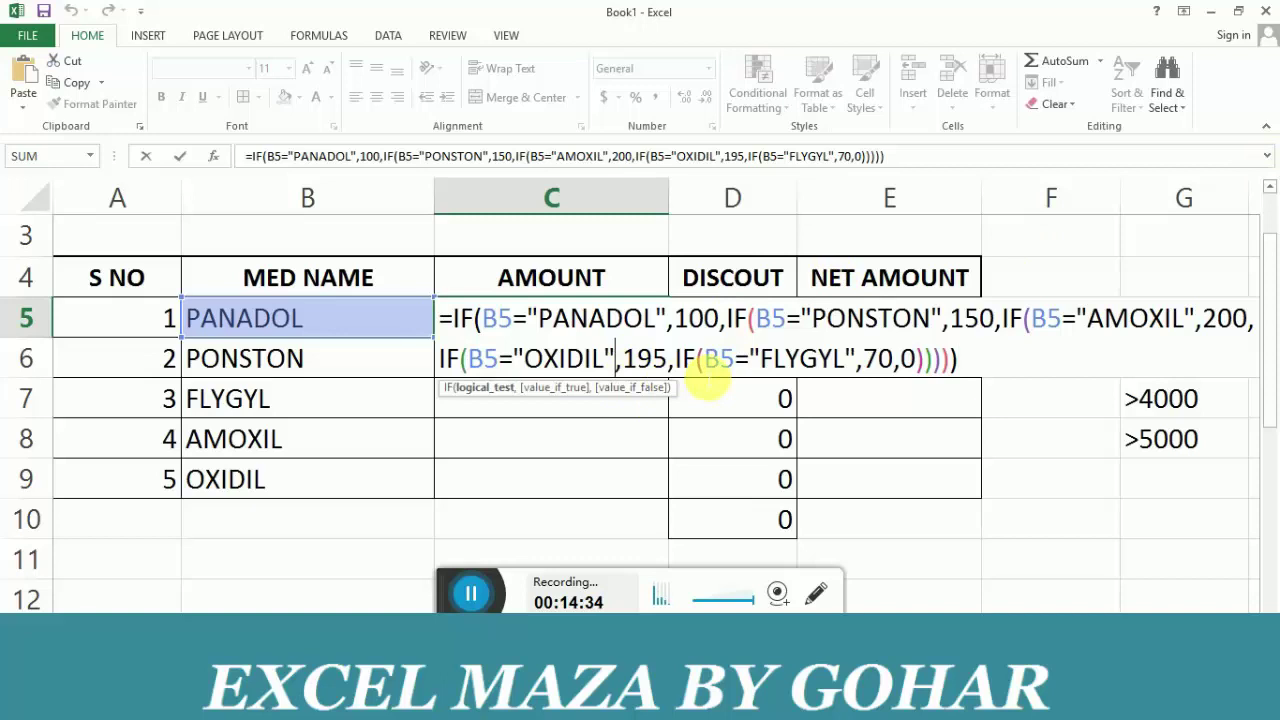
{"action": "left_click", "coordinate": [705, 370]}
{"action": "key", "text": "Right"}
{"action": "key", "text": "Right"}
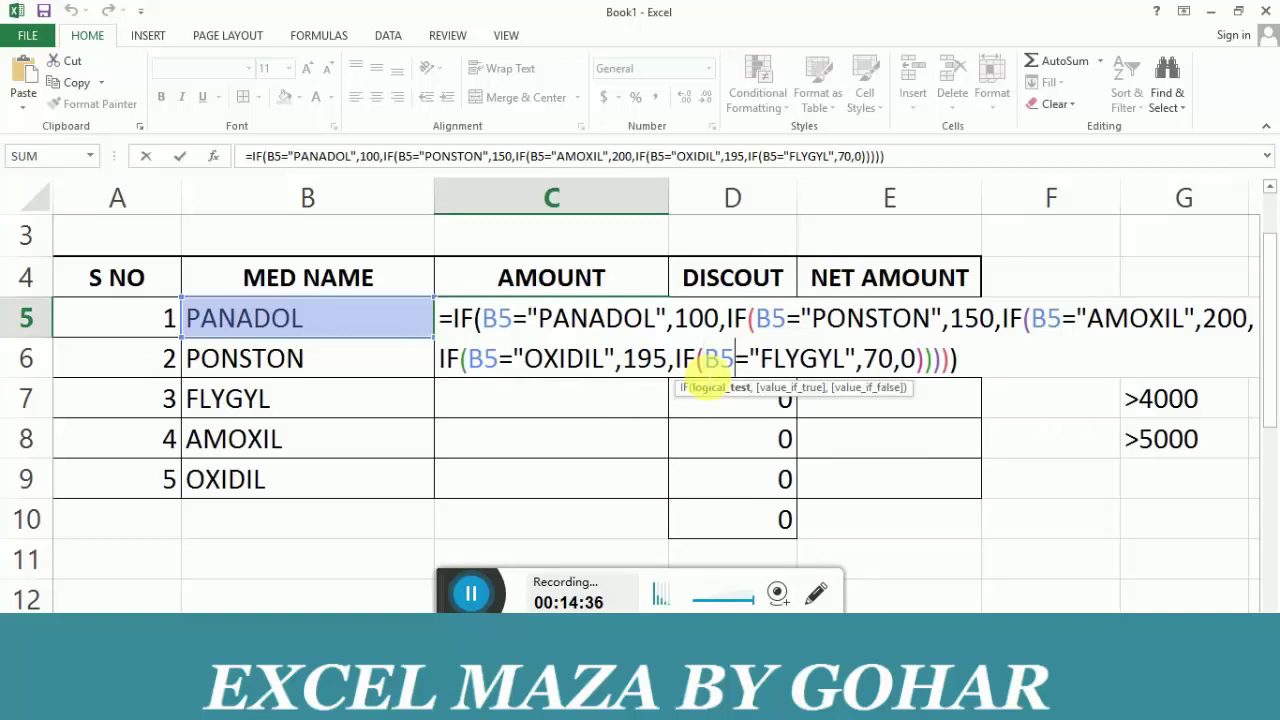
{"action": "key", "text": "Right"}
{"action": "key", "text": "Right"}
{"action": "key", "text": "Right"}
{"action": "key", "text": "Right"}
{"action": "key", "text": "Right"}
{"action": "key", "text": "Right"}
{"action": "key", "text": "Right"}
{"action": "key", "text": "Right"}
{"action": "key", "text": "Right"}
{"action": "key", "text": "Right"}
{"action": "key", "text": "Right"}
{"action": "key", "text": "Right"}
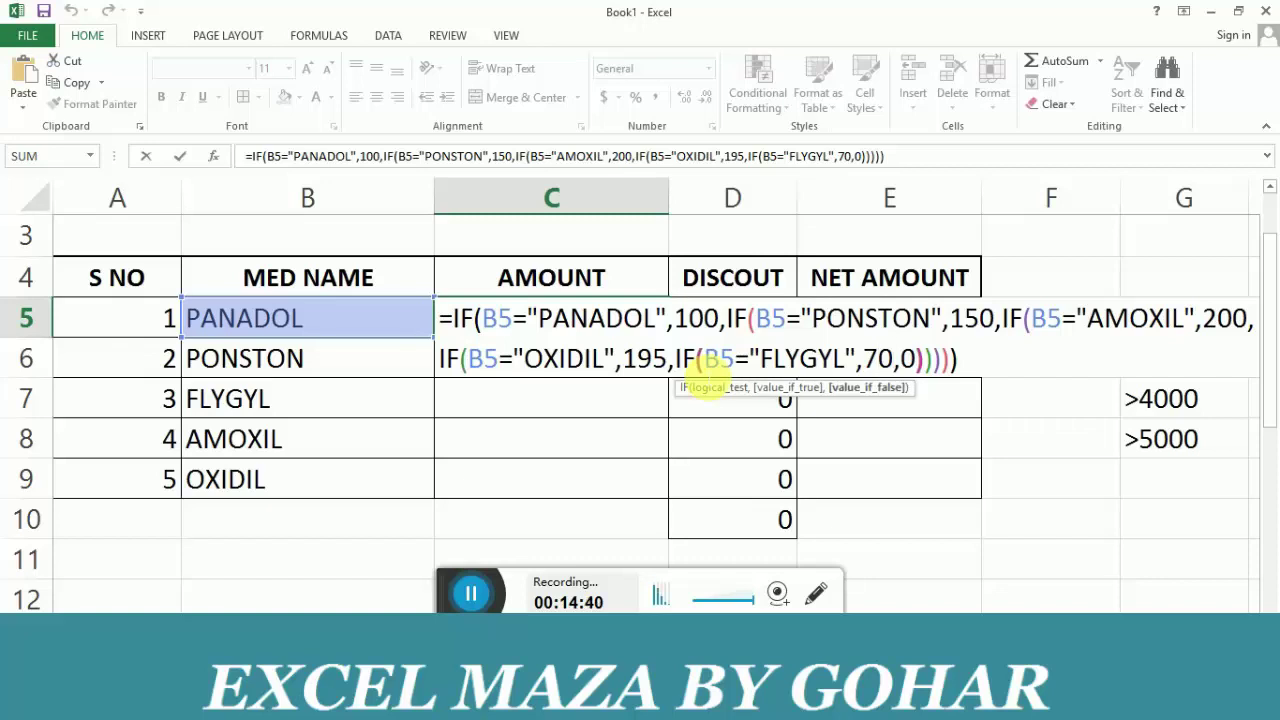
{"action": "key", "text": "Return"}
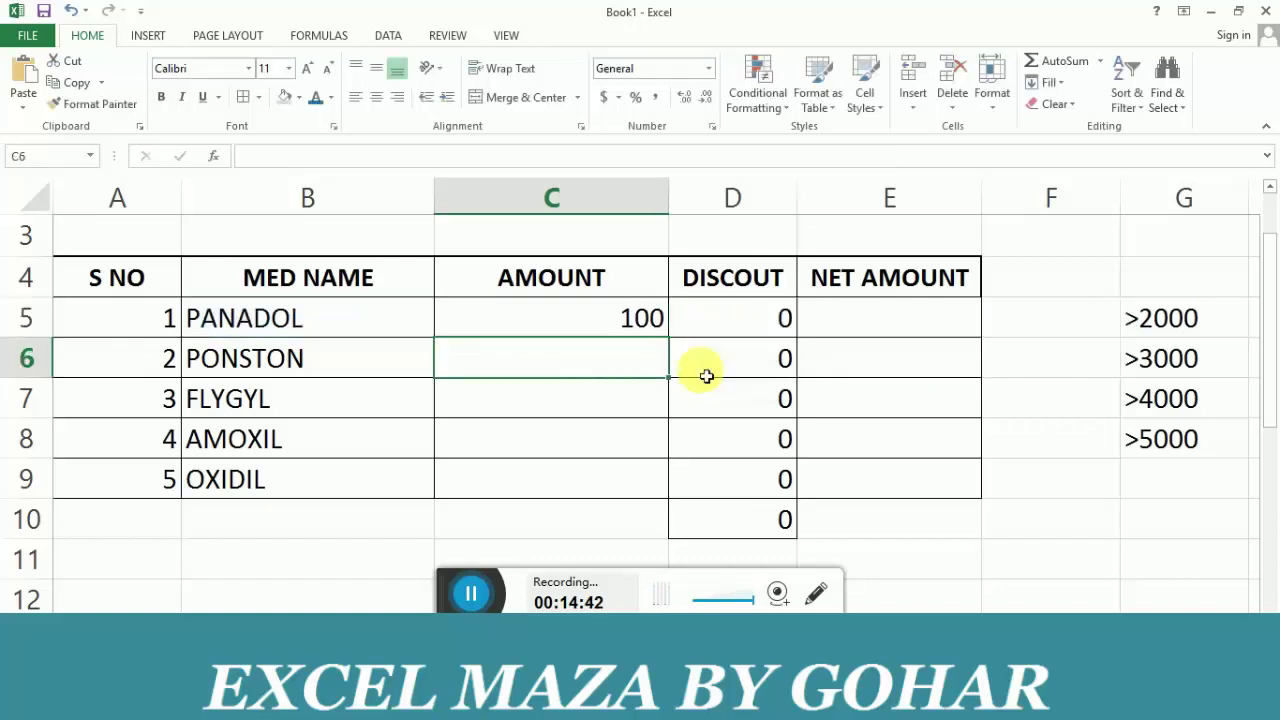
{"action": "key", "text": "Up"}
- Fill the C5 price formula down to C9 with Ctrl+D
{"action": "key", "text": "shift+Down"}
{"action": "key", "text": "shift+Down"}
{"action": "key", "text": "shift+Down"}
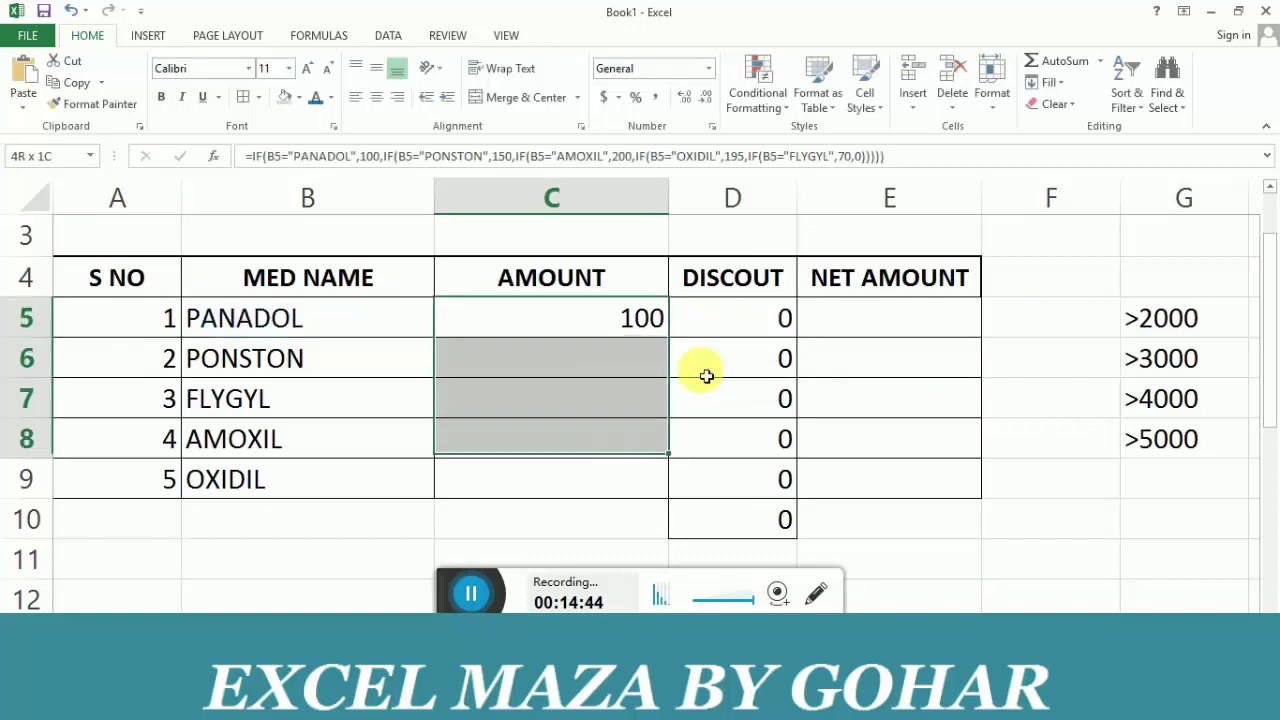
{"action": "key", "text": "shift+Down"}
{"action": "key", "text": "ctrl+d"}
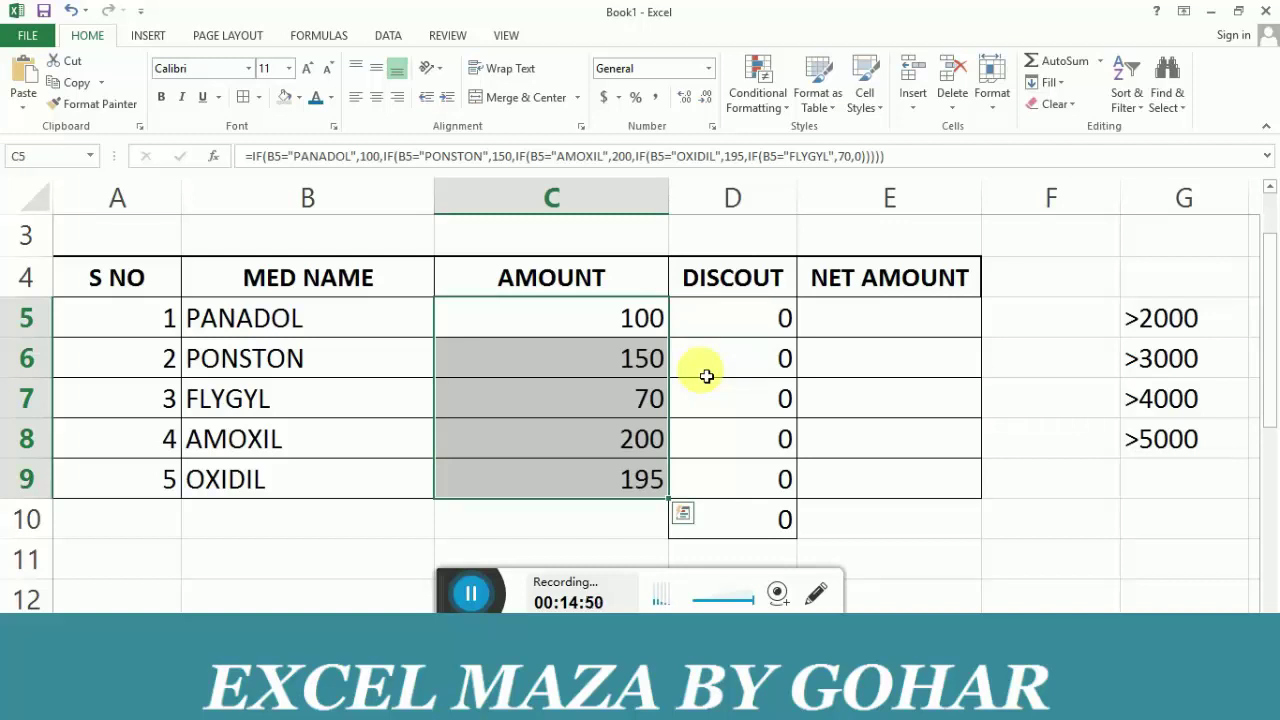
- Select the medicine names below B5, then return to cell B5
{"action": "key", "text": "Left"}
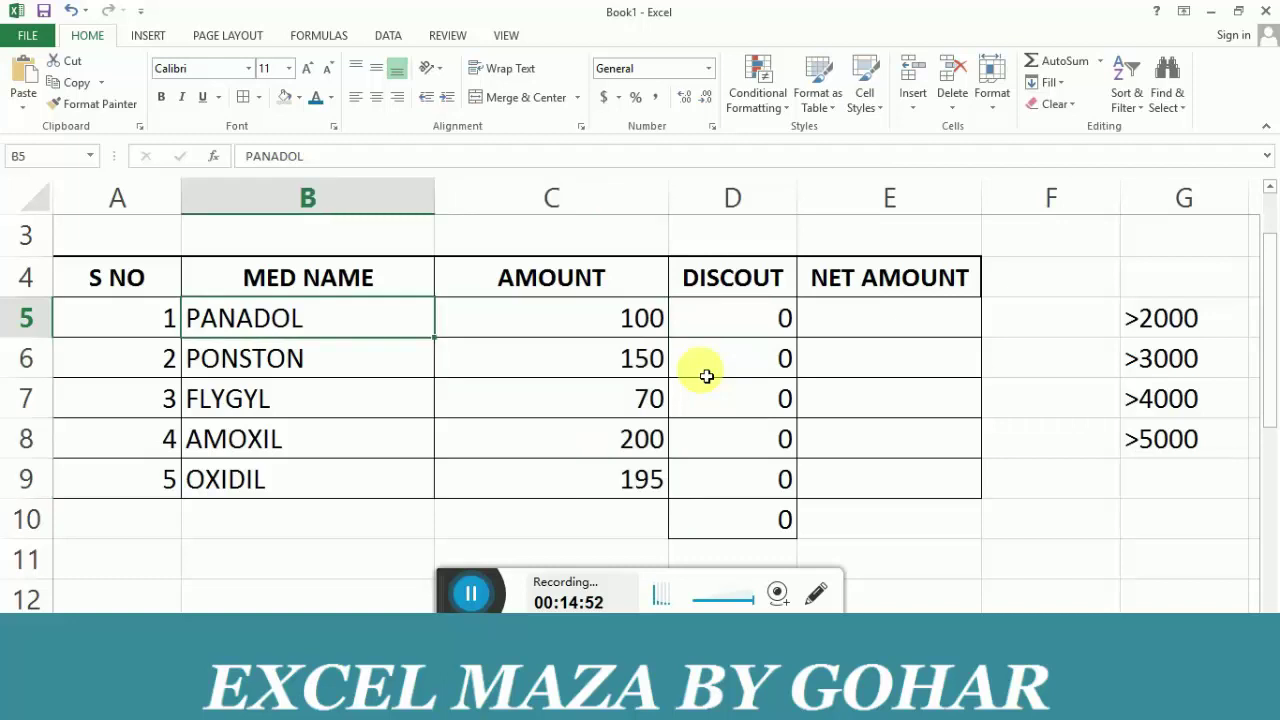
{"action": "key", "text": "ctrl+shift+Down"}
{"action": "key", "text": "ctrl+shift+Down"}
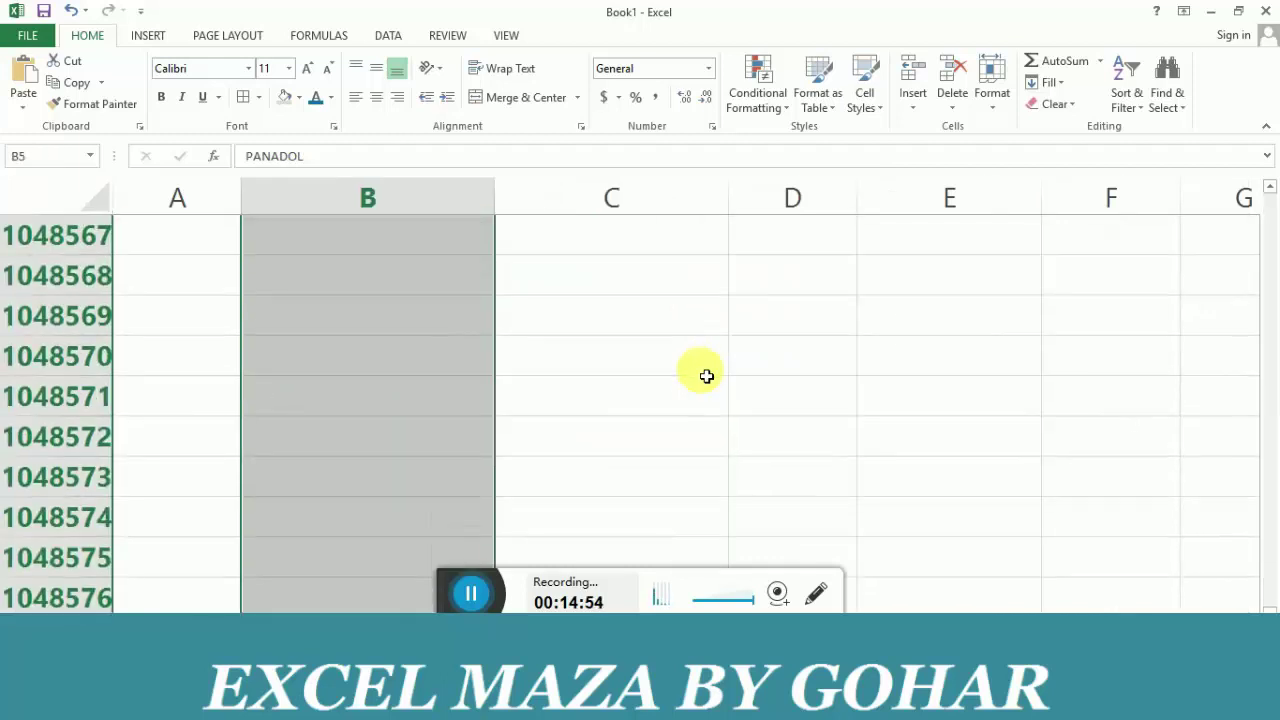
{"action": "key", "text": "ctrl+shift+Up"}
{"action": "key", "text": "Up"}
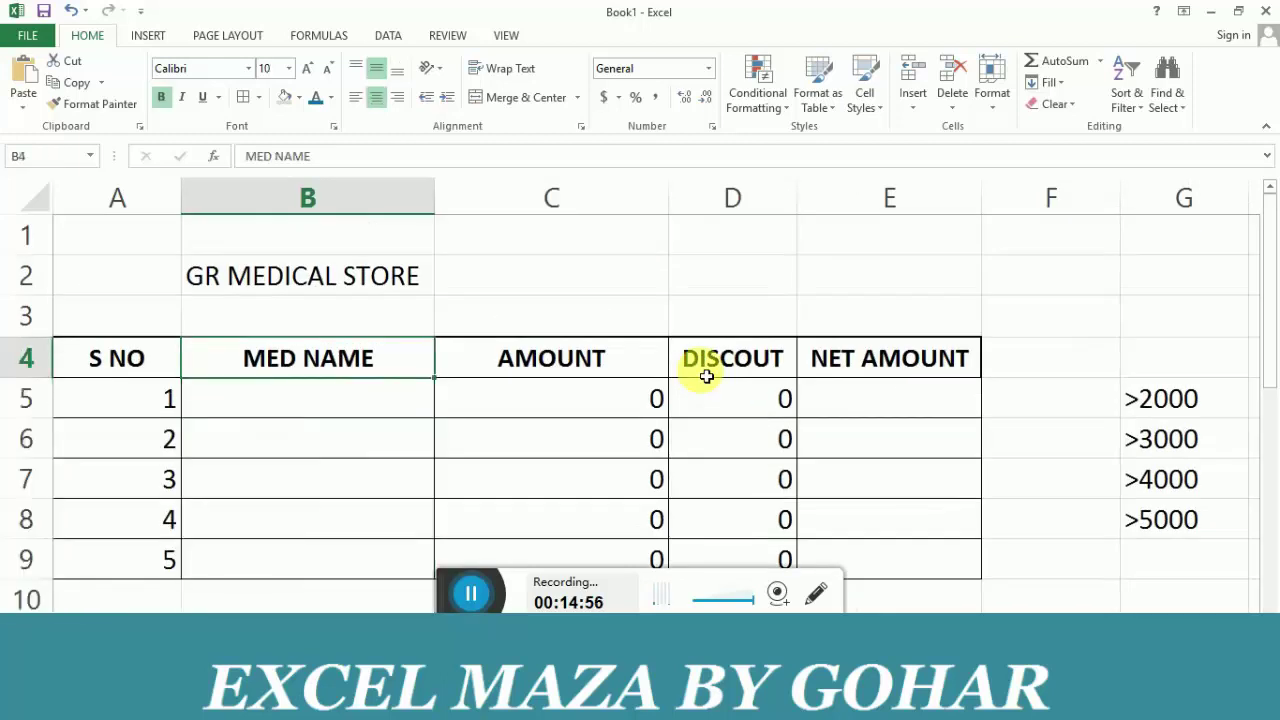
{"action": "key", "text": "Down"}
{"action": "key", "text": "Down"}
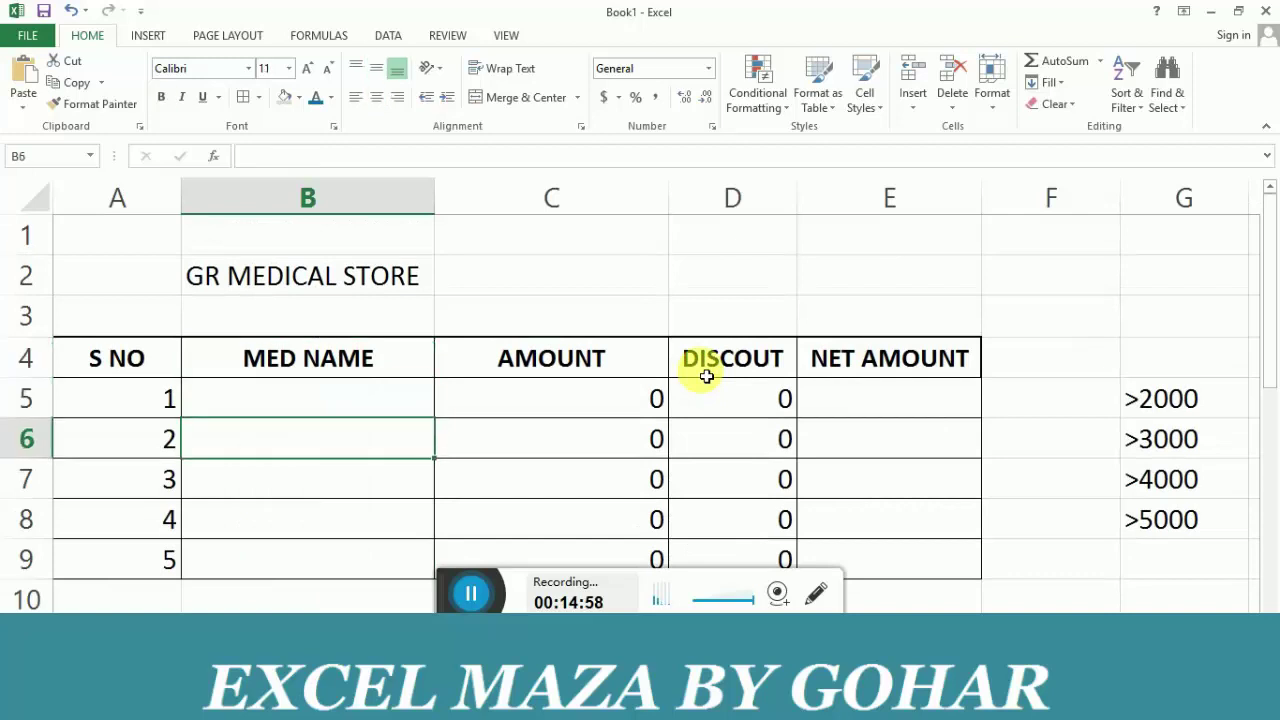
{"action": "key", "text": "Up"}
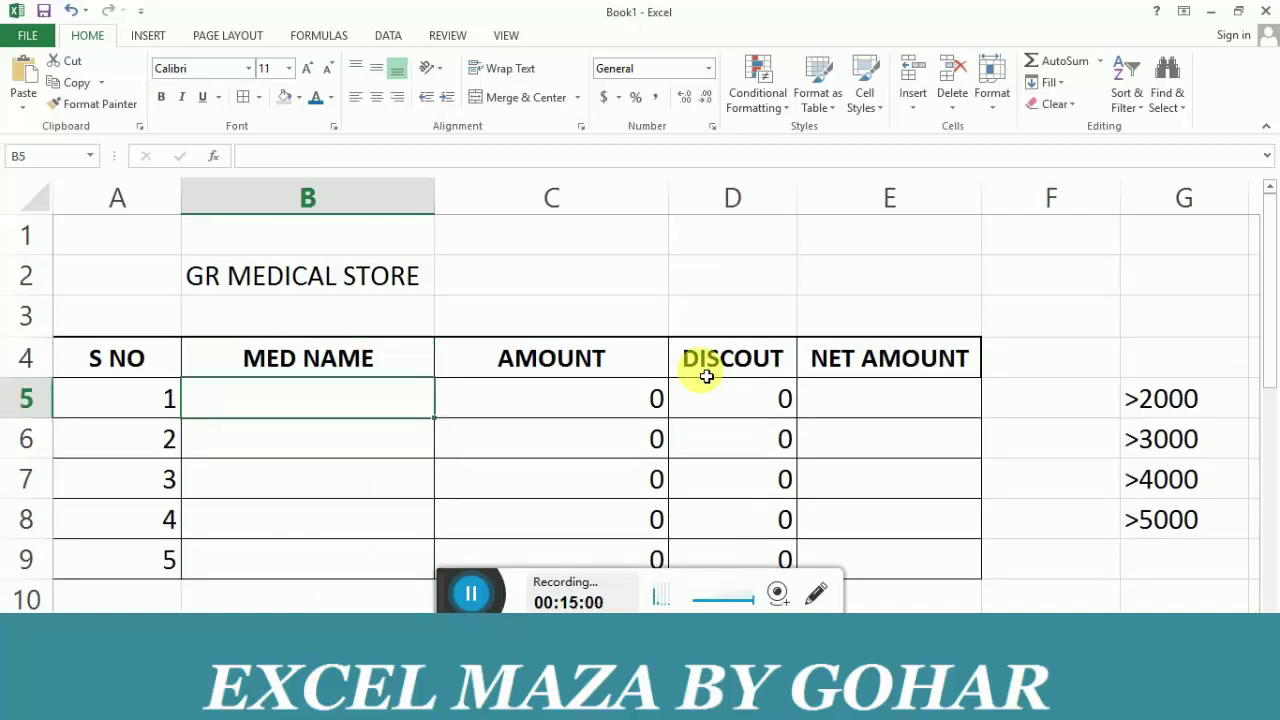
- Enter PANADOL, FLYGYL and OXIDIL in B5:B7 so amounts show 100, 70 and 195
{"action": "type", "text": "PANA"}
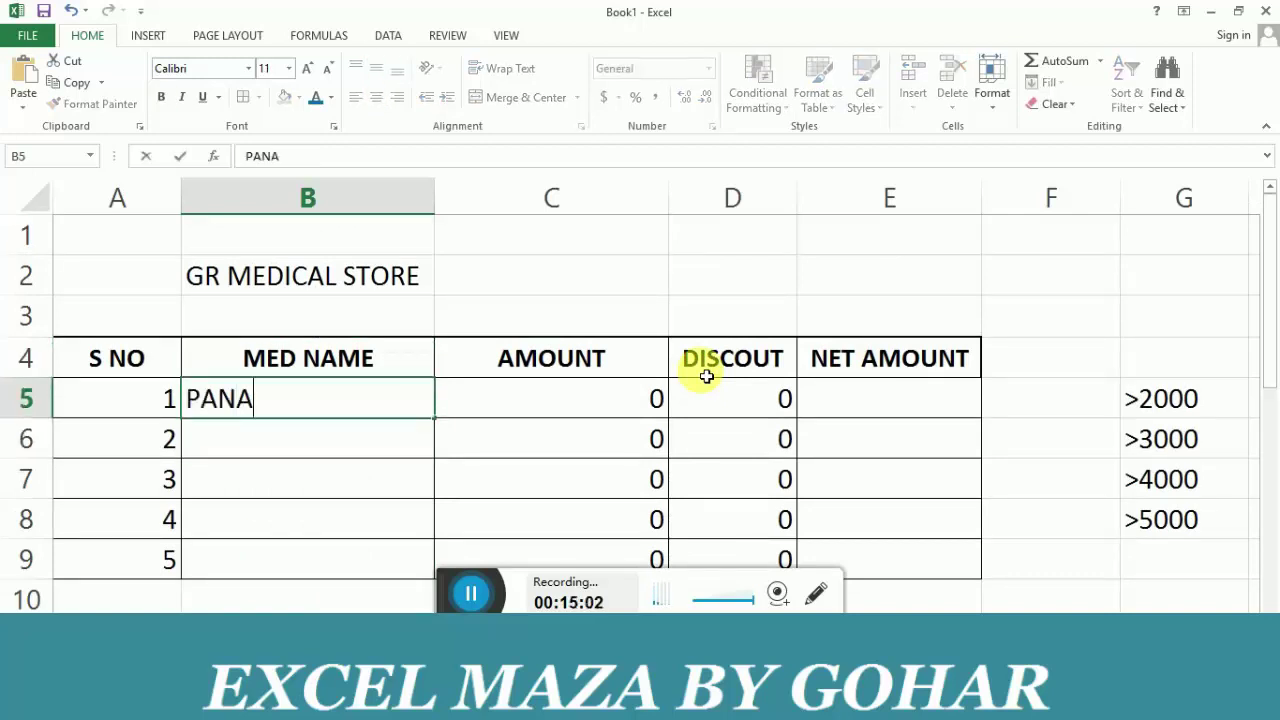
{"action": "type", "text": "DOL"}
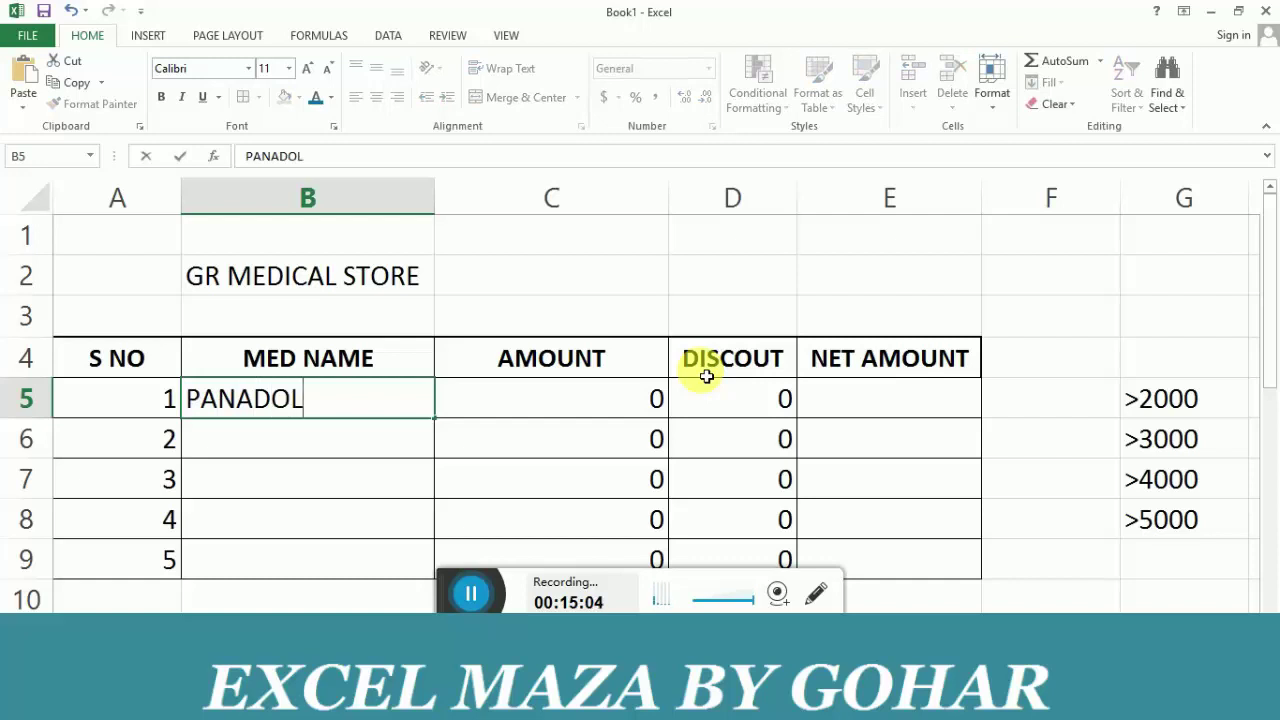
{"action": "key", "text": "Return"}
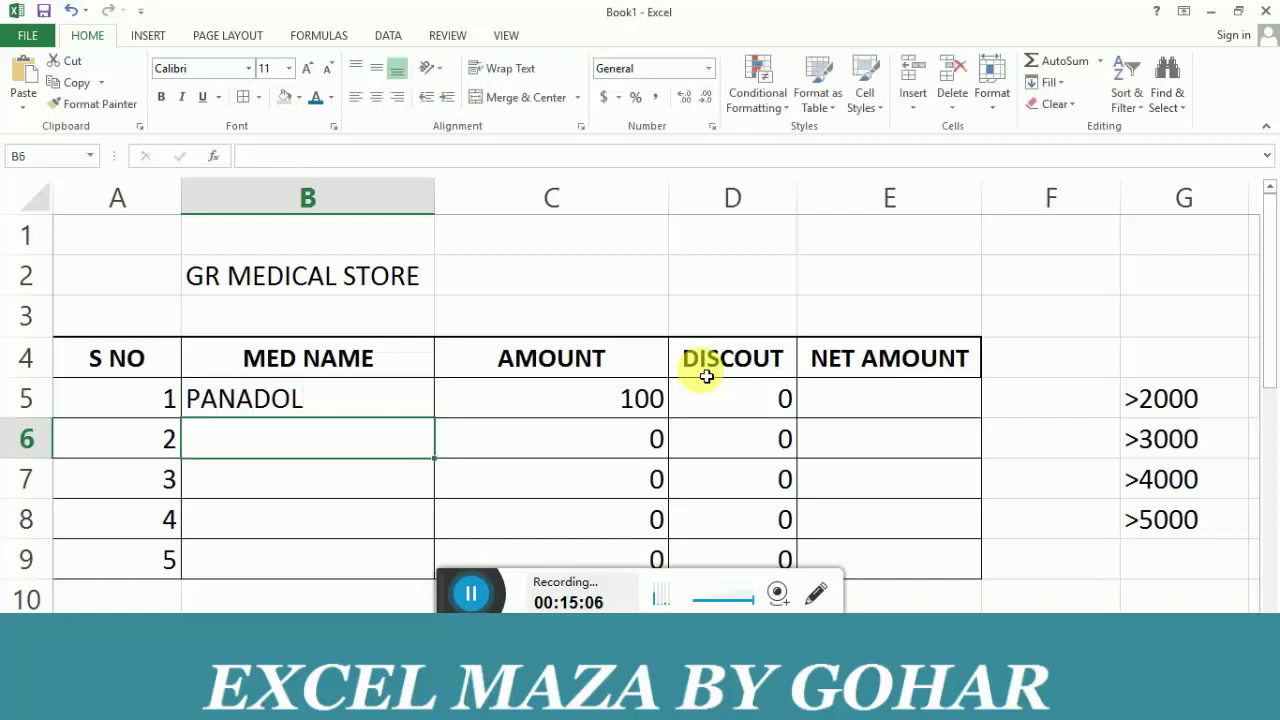
{"action": "type", "text": "F"}
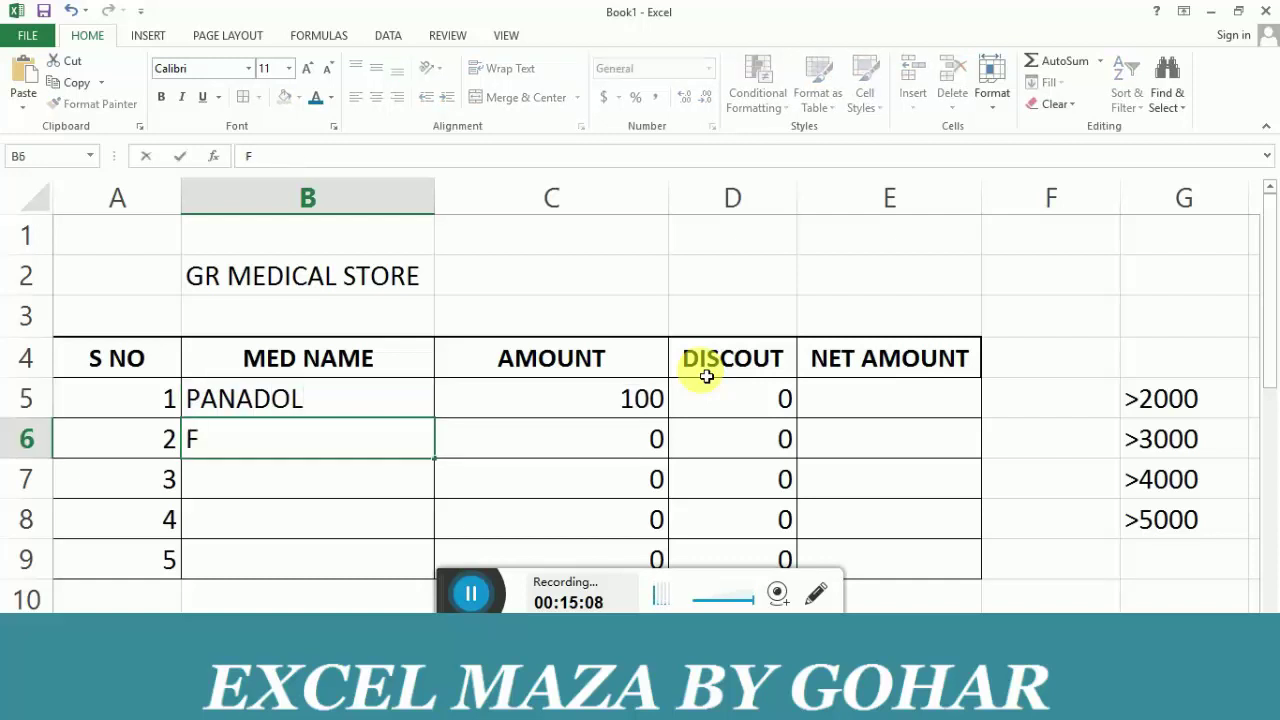
{"action": "type", "text": "K"}
{"action": "key", "text": "BackSpace"}
{"action": "type", "text": "LY"}
{"action": "type", "text": "F"}
{"action": "key", "text": "BackSpace"}
{"action": "type", "text": "G"}
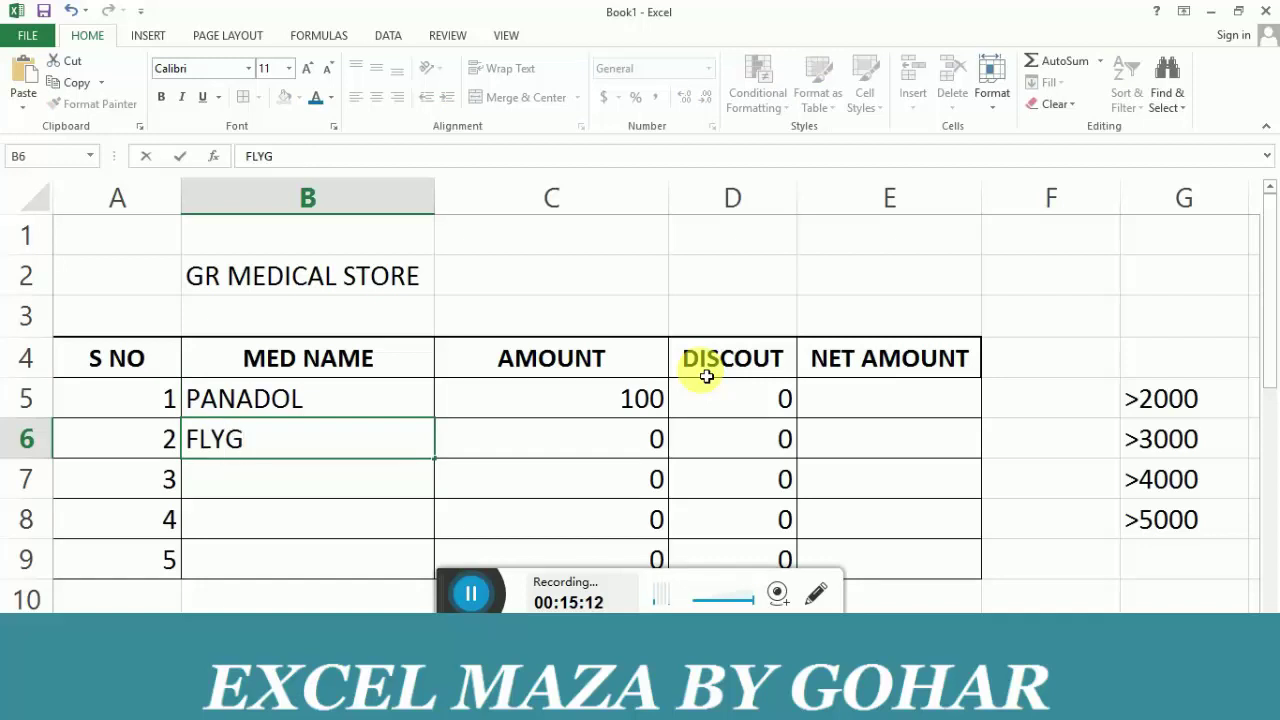
{"action": "type", "text": "YL"}
{"action": "key", "text": "Return"}
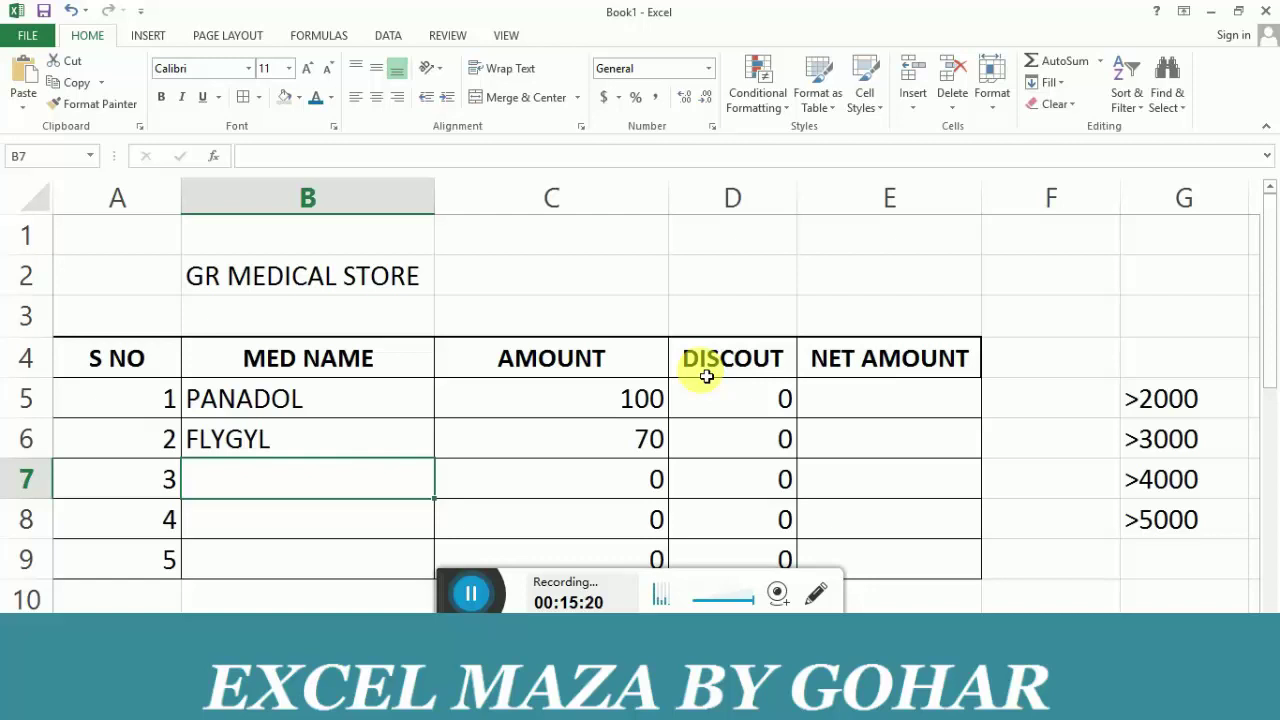
{"action": "type", "text": "OX"}
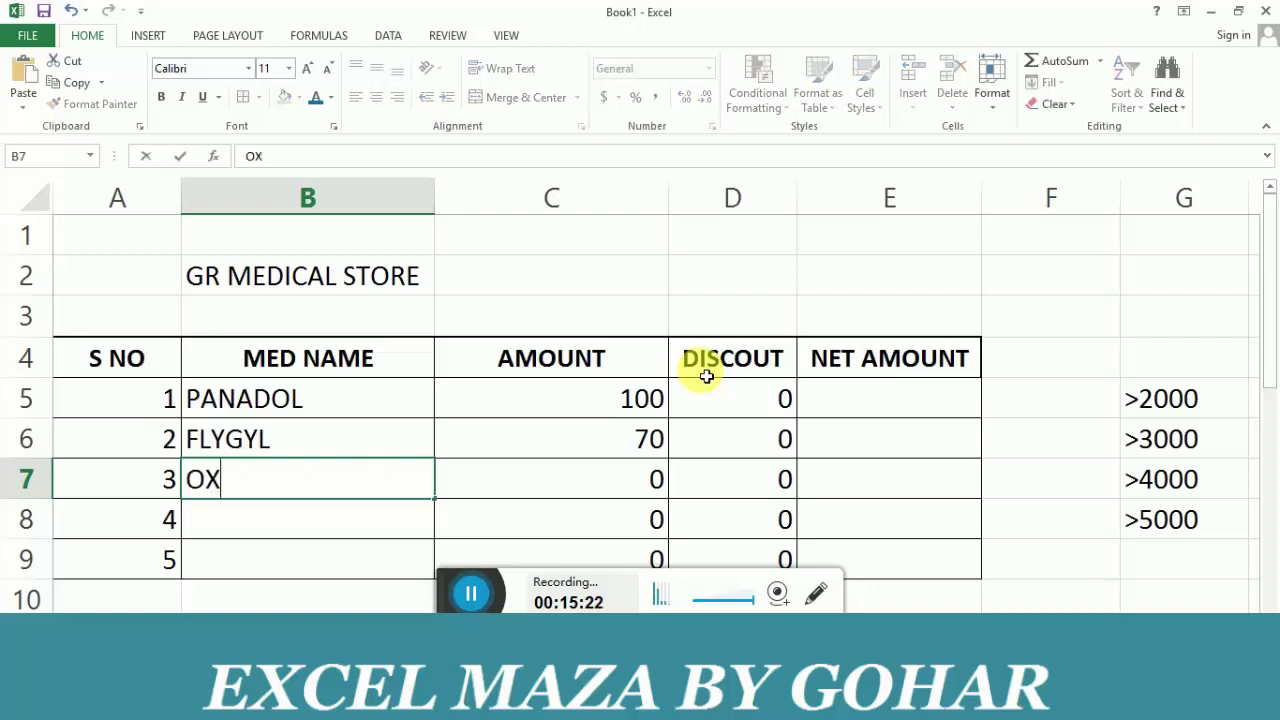
{"action": "type", "text": "IDIL"}
{"action": "key", "text": "Return"}
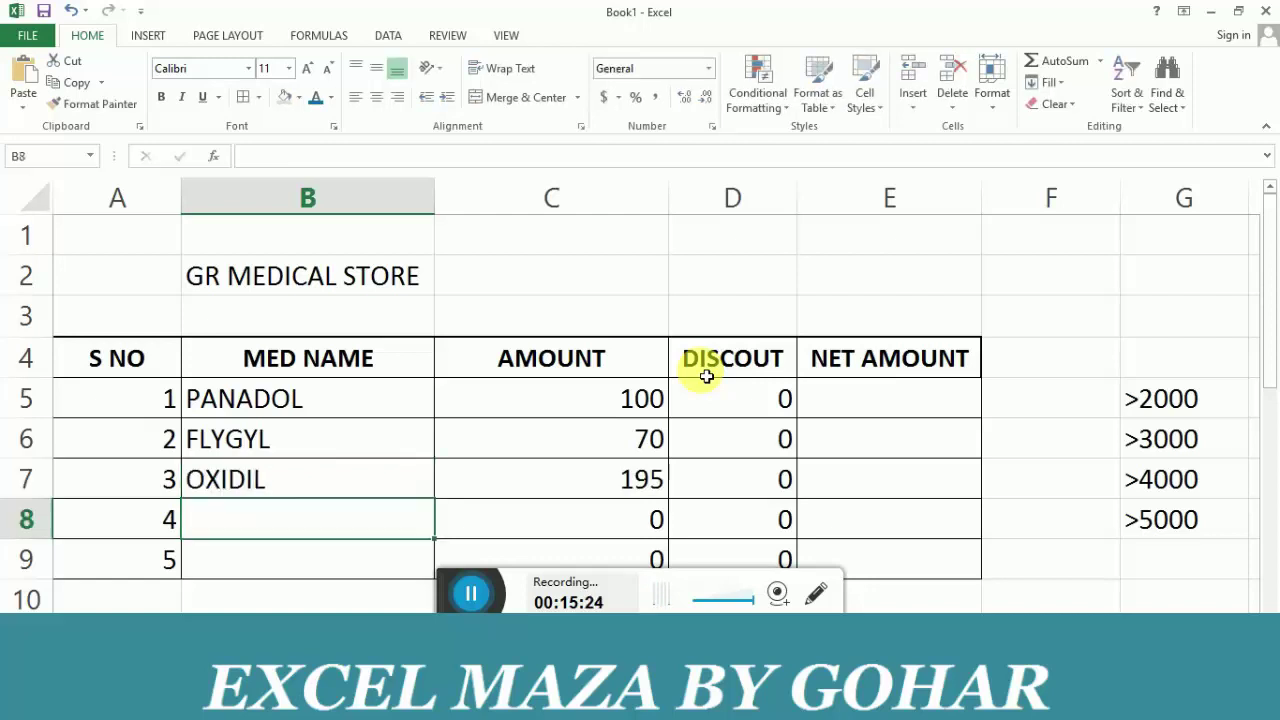
{"action": "key", "text": "Up"}
{"action": "key", "text": "Up"}
{"action": "key", "text": "Up"}
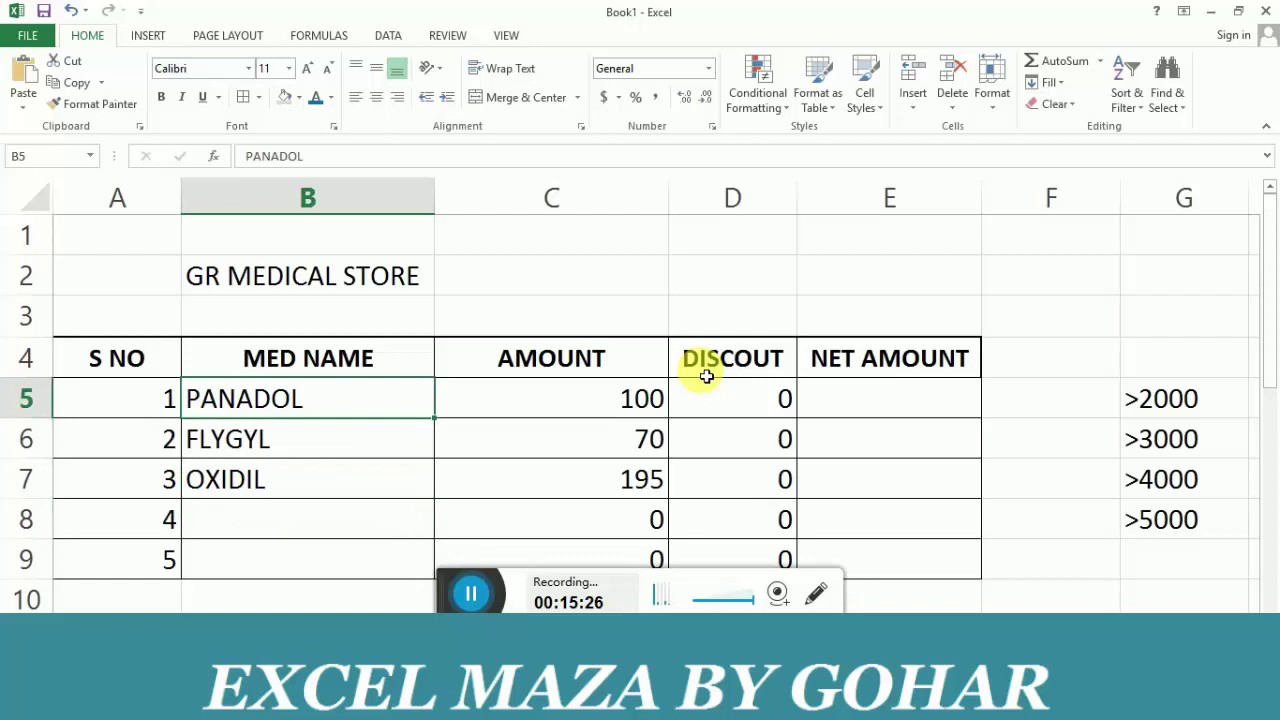
- Change B5 to OXIDIL, check C5 shows 195, and bring up Excel Help
{"action": "type", "text": "OXIDIL"}
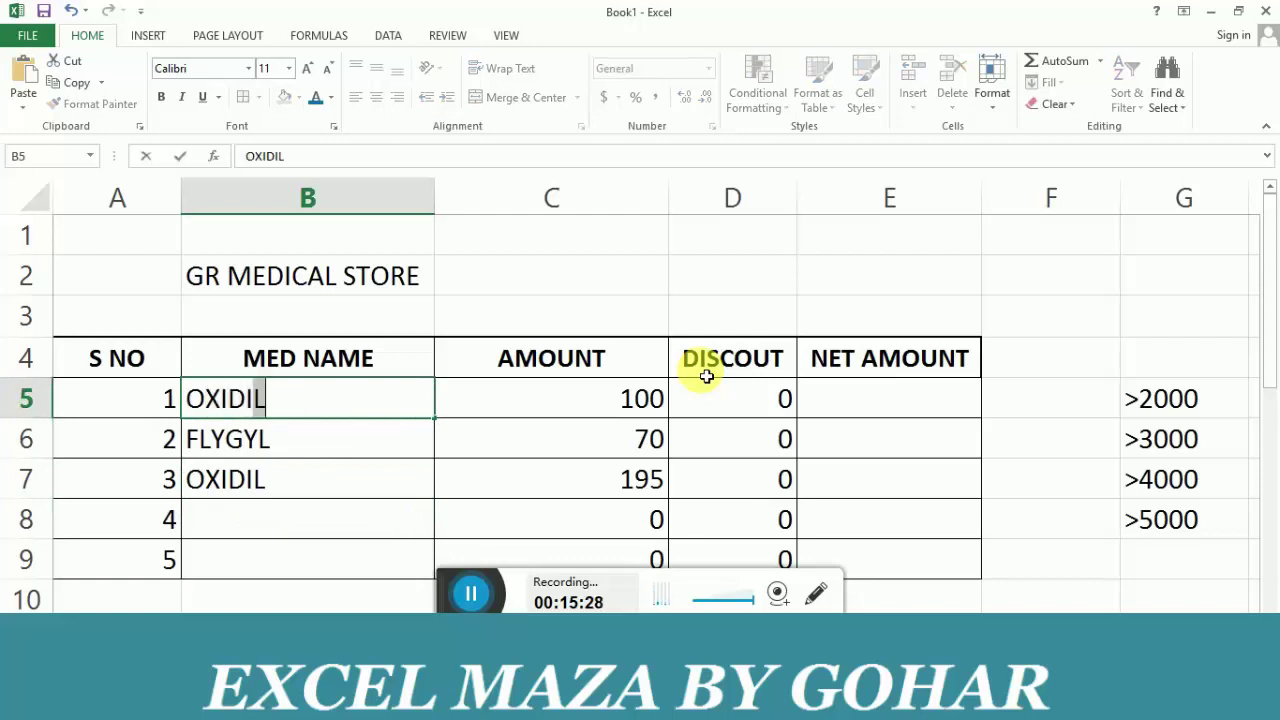
{"action": "key", "text": "Return"}
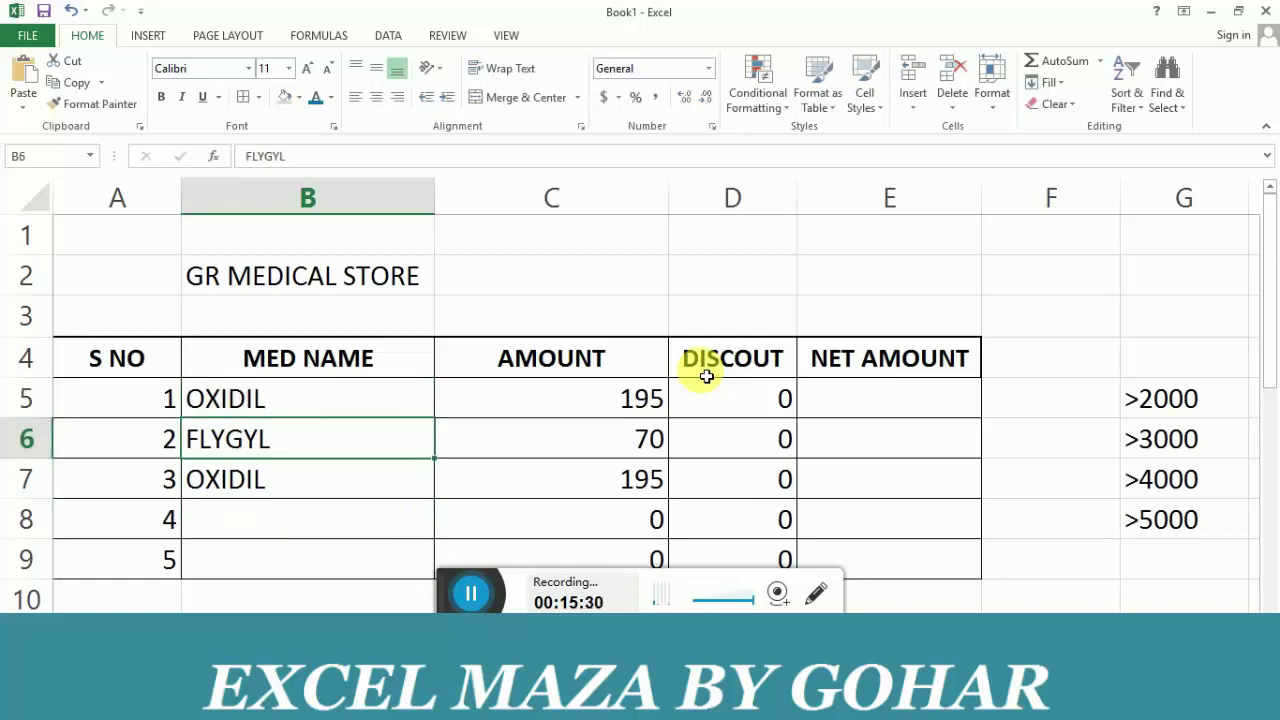
{"action": "key", "text": "Right"}
{"action": "key", "text": "Right"}
{"action": "key", "text": "Left"}
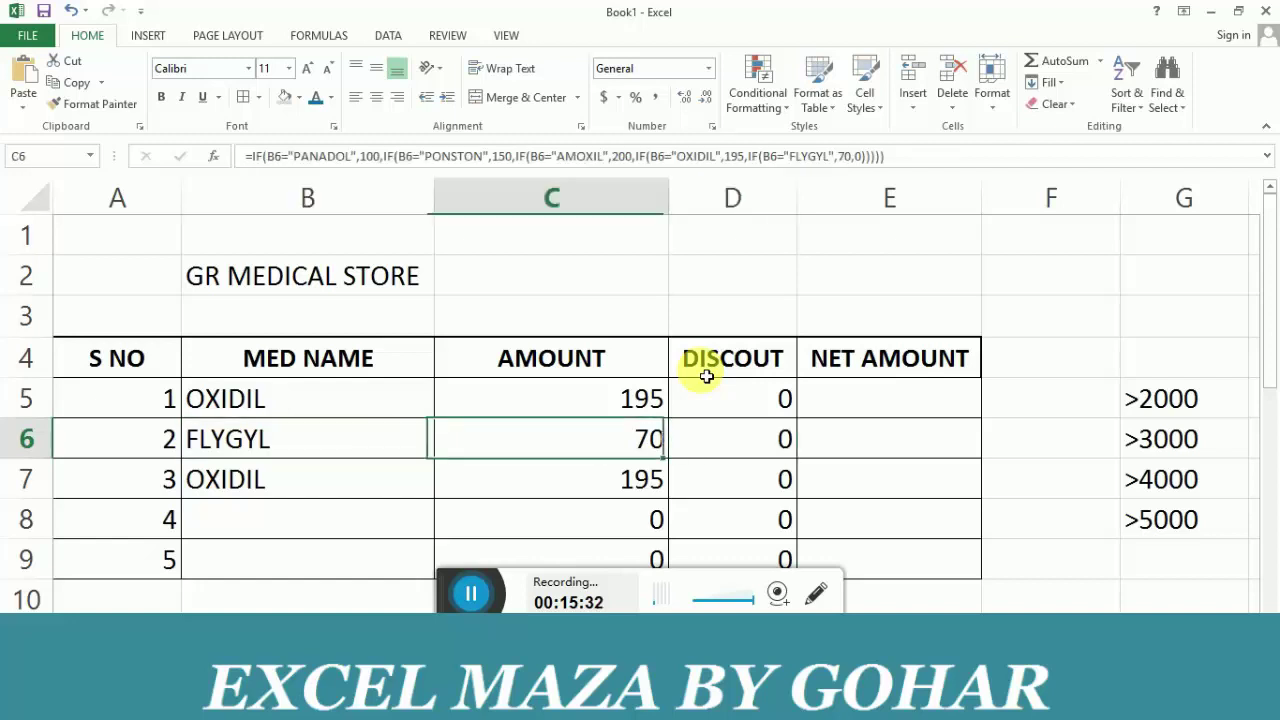
{"action": "key", "text": "Right"}
{"action": "key", "text": "Up"}
{"action": "key", "text": "Left"}
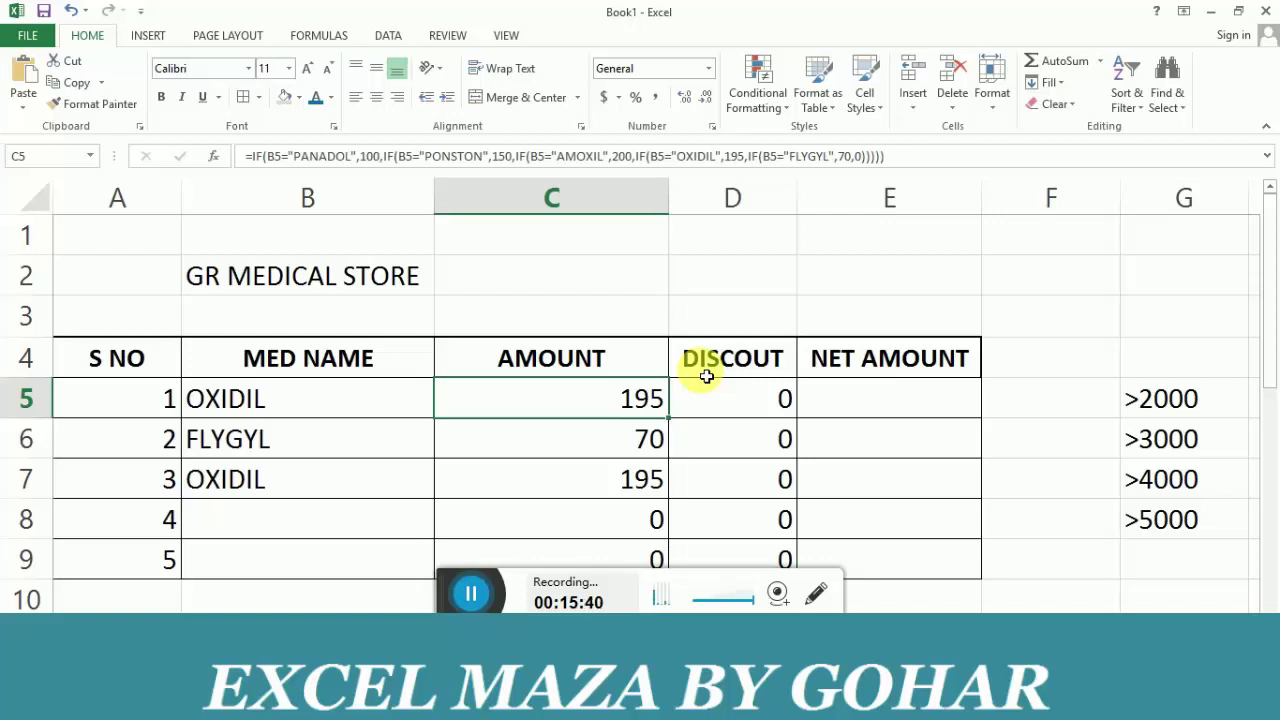
{"action": "key", "text": "F1"}
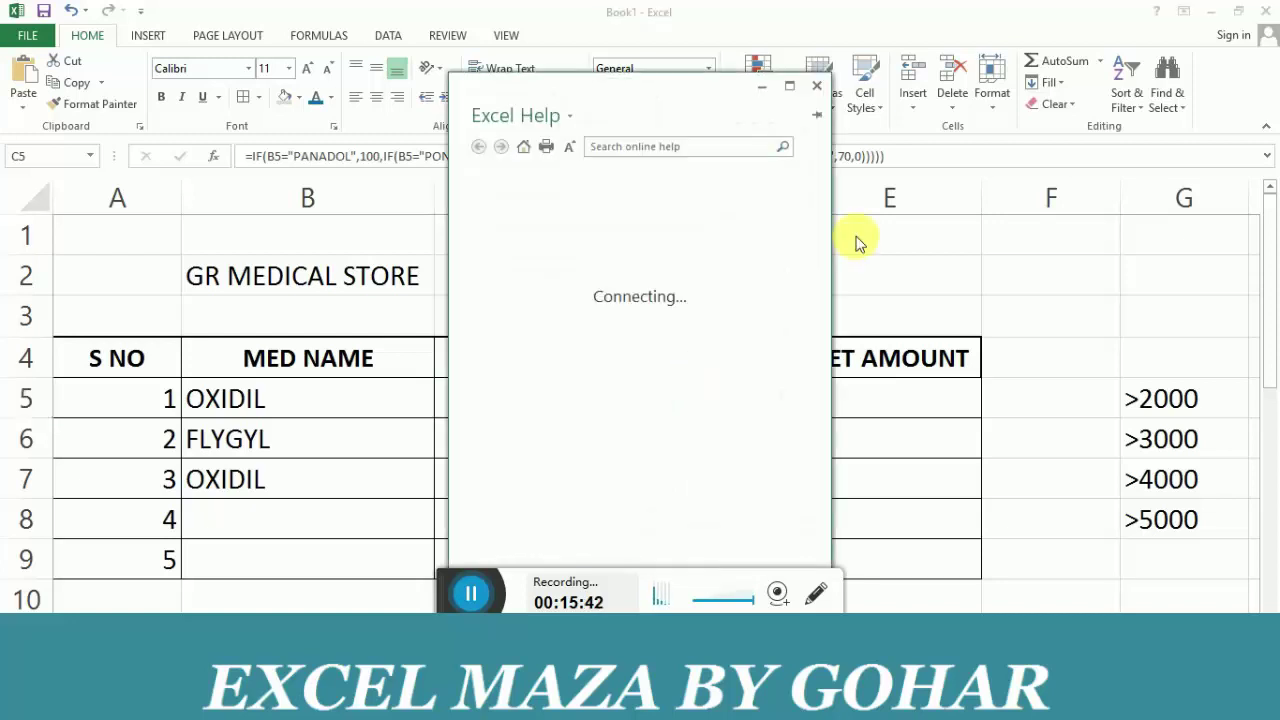
- Close Excel Help and put the C5 nested IF formula into in-cell editing
{"action": "left_click", "coordinate": [817, 85]}
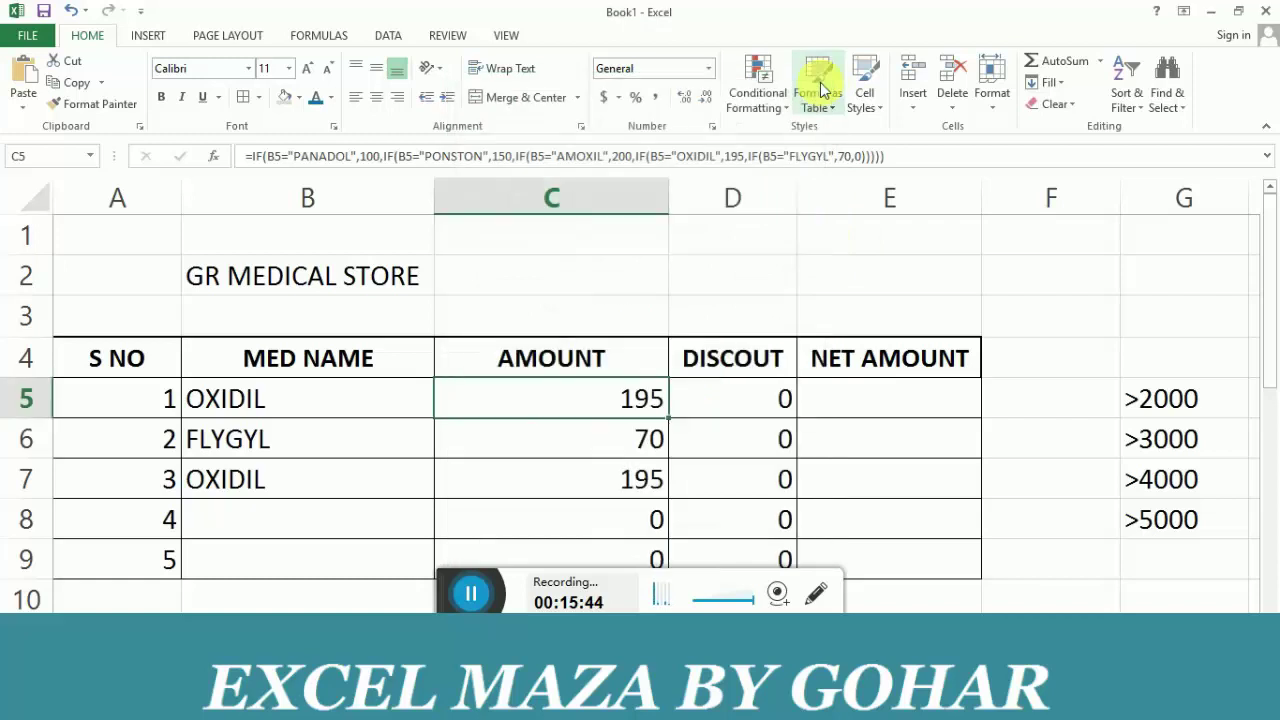
{"action": "key", "text": "F2"}
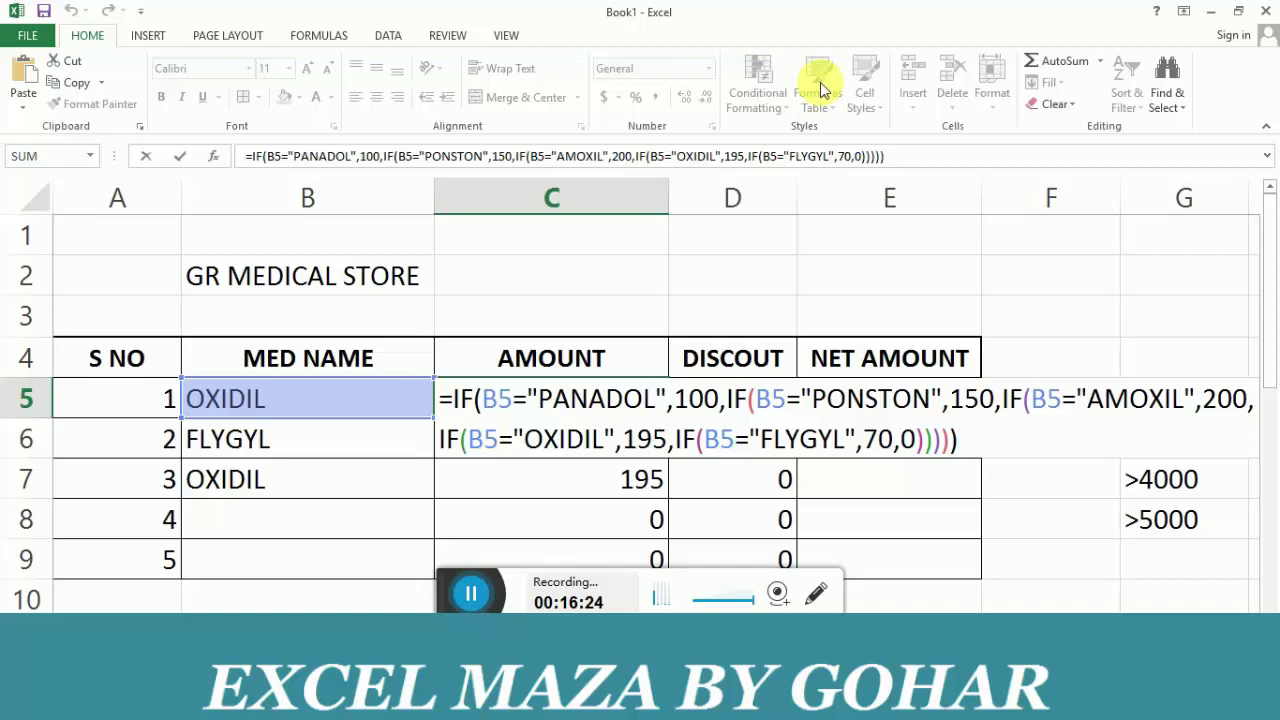
{"action": "key", "text": "Return"}
{"action": "key", "text": "Up"}
{"action": "key", "text": "Up"}
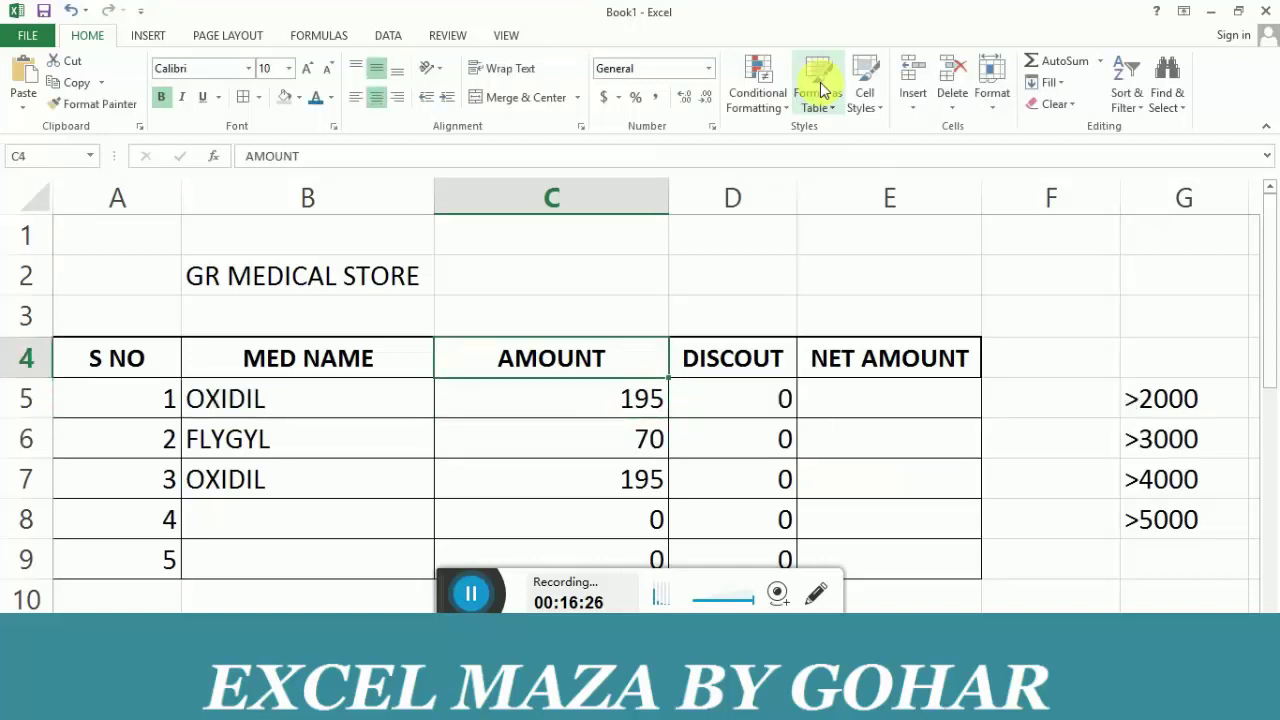
{"action": "key", "text": "Down"}
{"action": "key", "text": "Down"}
{"action": "key", "text": "Down"}
{"action": "key", "text": "Down"}
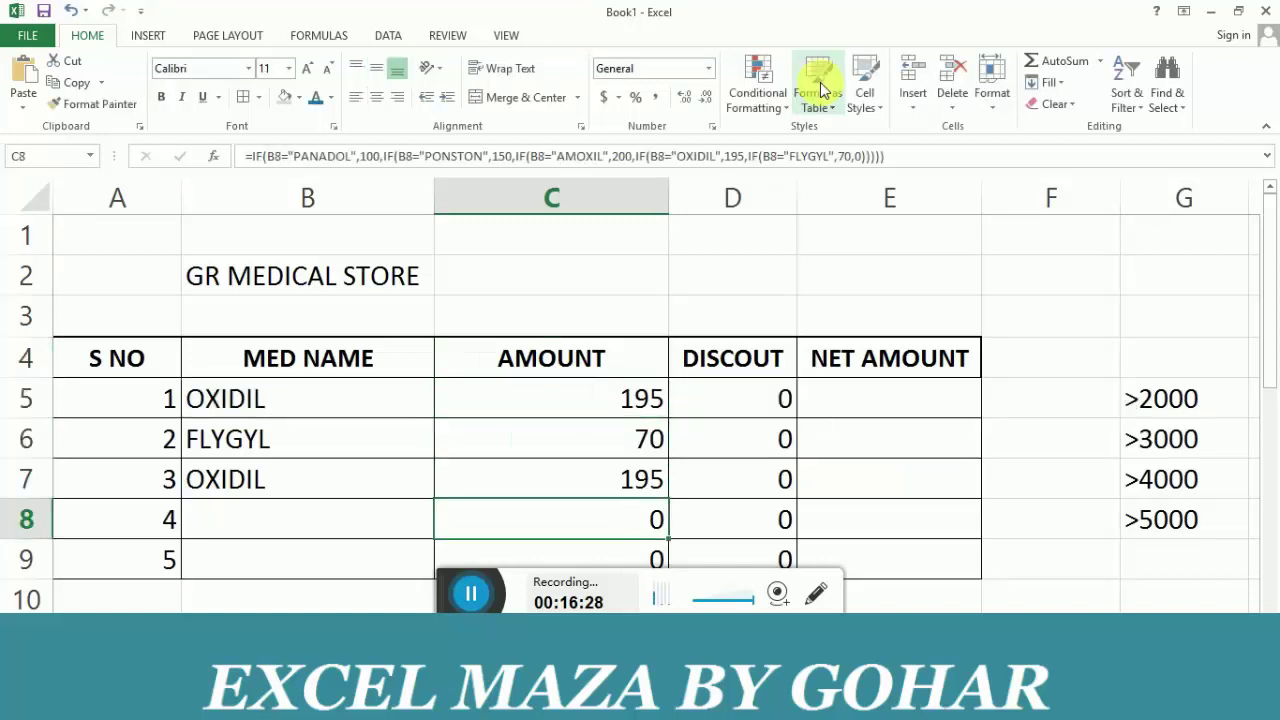
{"action": "key", "text": "Up"}
{"action": "key", "text": "Down"}
{"action": "key", "text": "Up"}
{"action": "key", "text": "Up"}
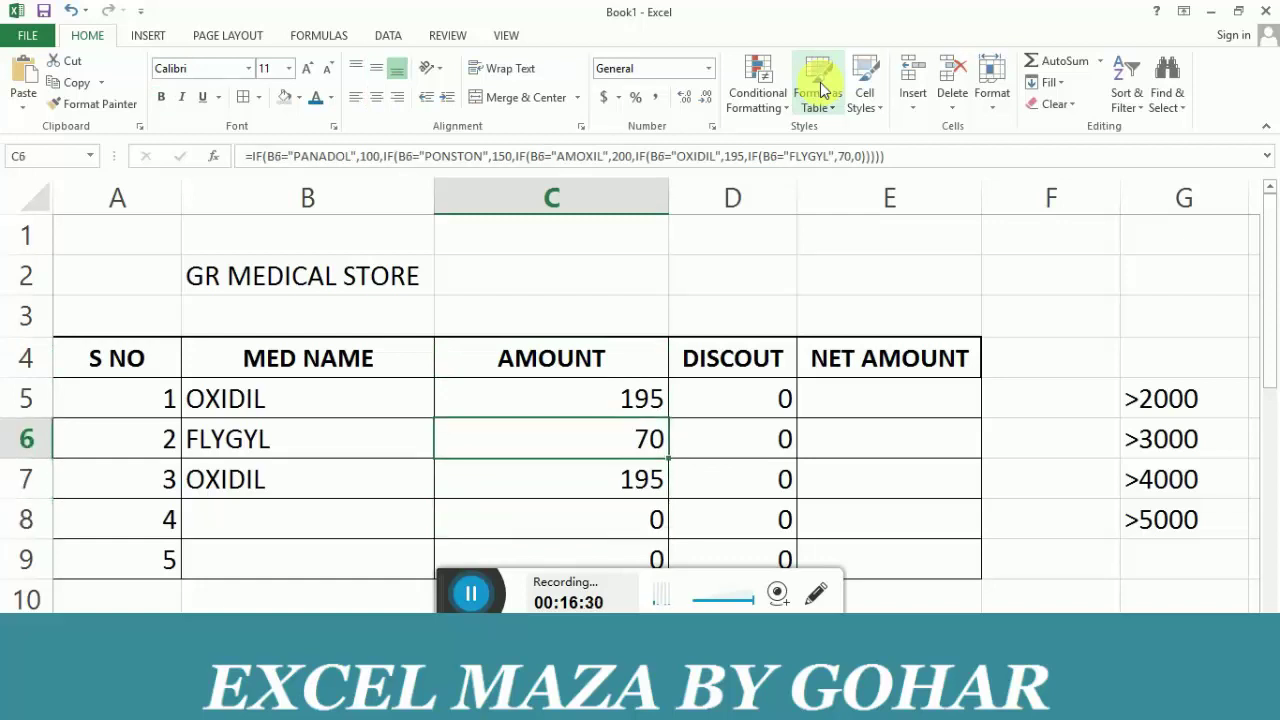
{"action": "key", "text": "Down"}
{"action": "key", "text": "Down"}
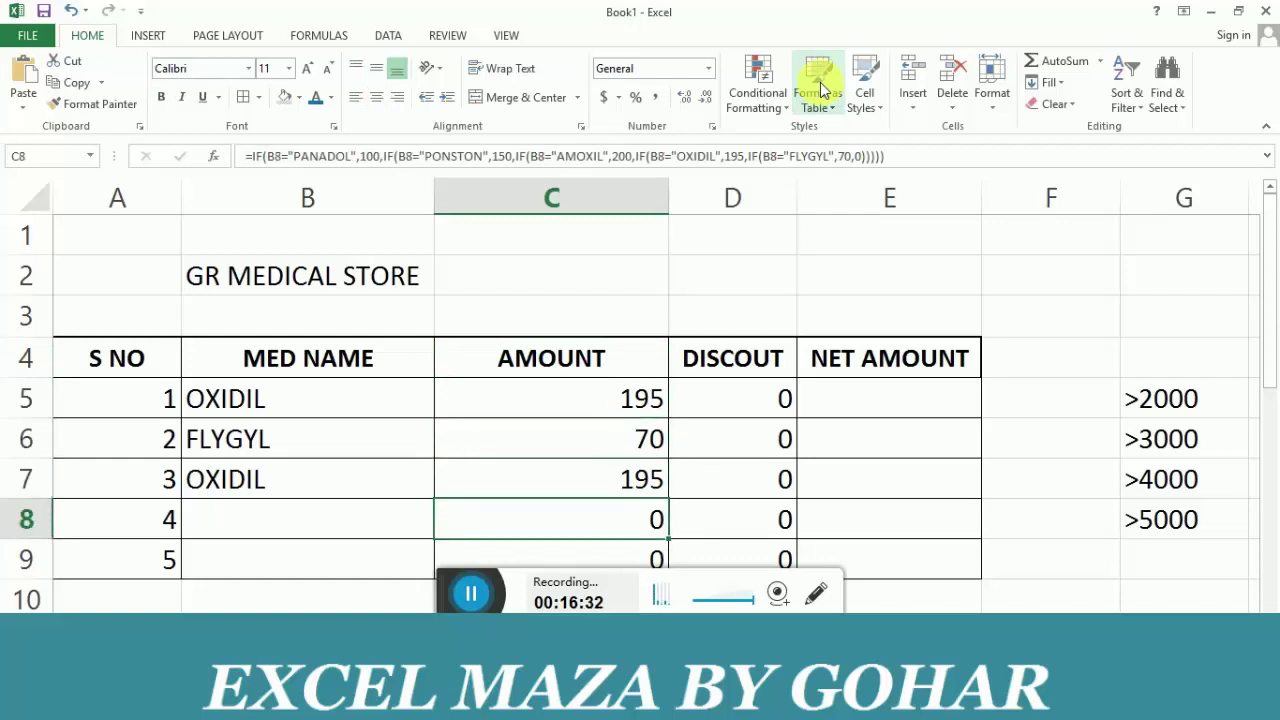
{"action": "key", "text": "Up"}
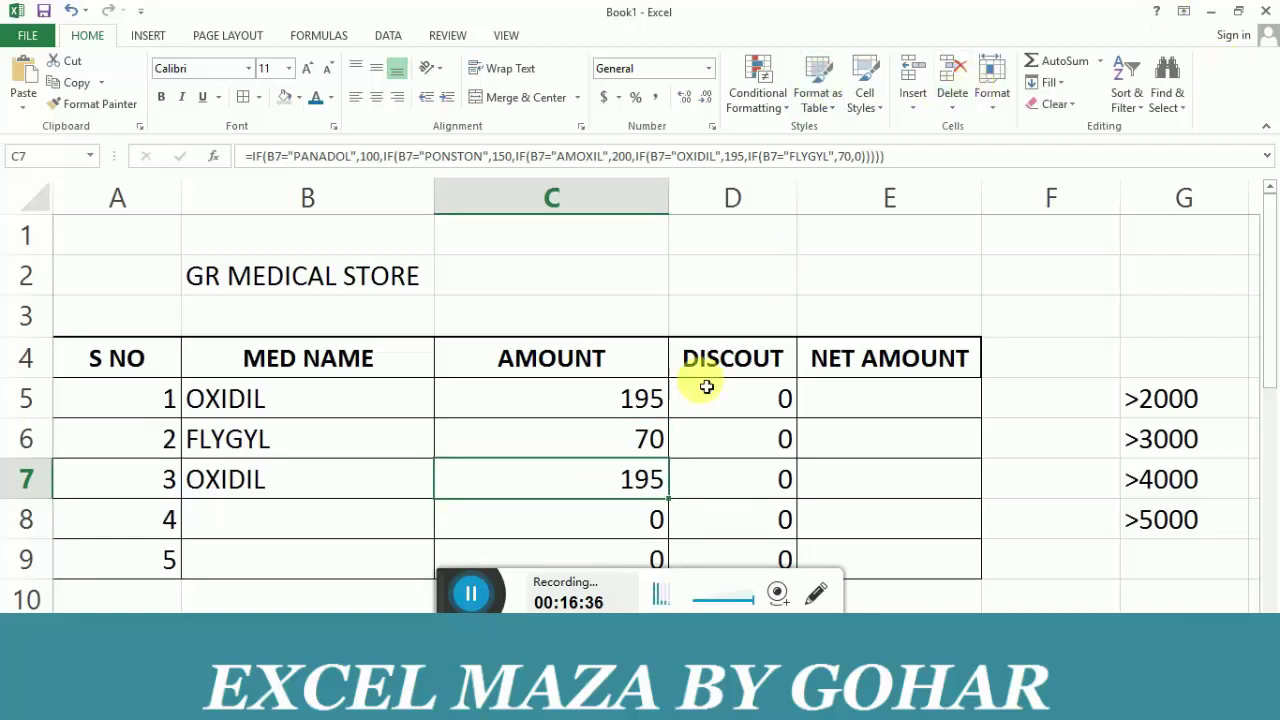
{"action": "left_click", "coordinate": [648, 403]}
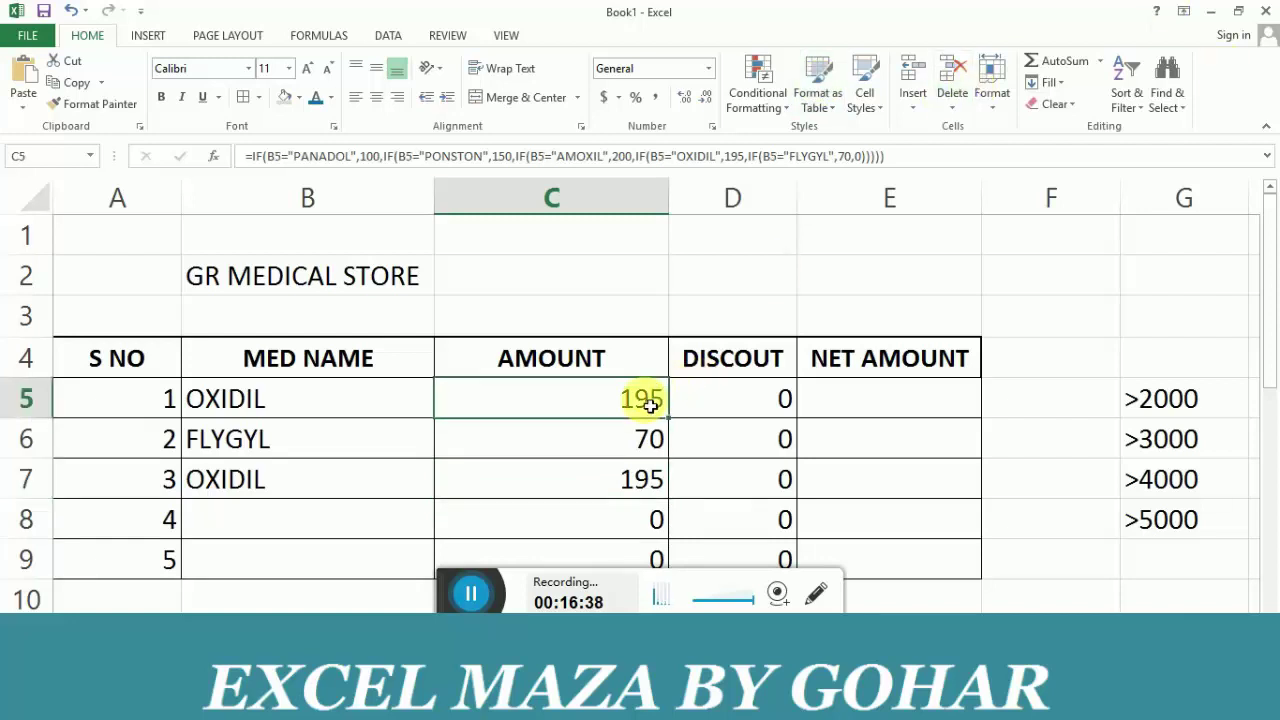
{"action": "key", "text": "Down"}
{"action": "key", "text": "Down"}
{"action": "key", "text": "Up"}
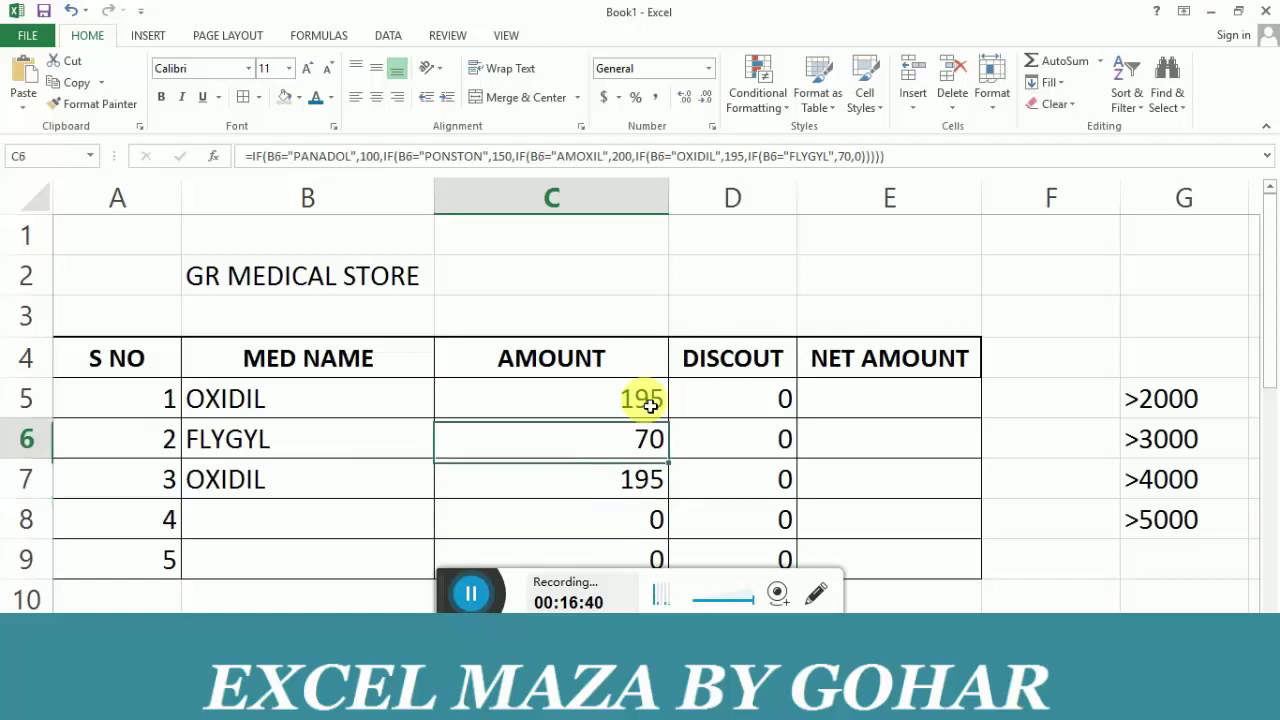
{"action": "key", "text": "Up"}
{"action": "key", "text": "Up"}
{"action": "key", "text": "Up"}
{"action": "key", "text": "Up"}
{"action": "key", "text": "Down"}
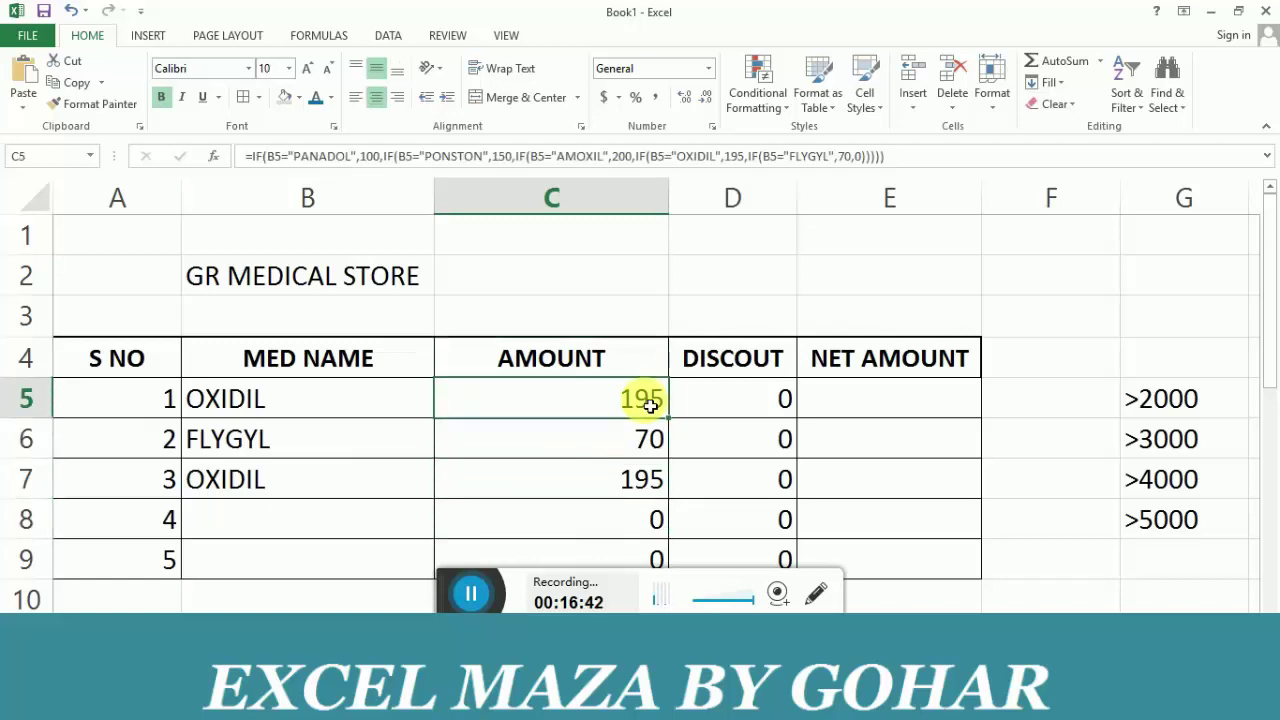
{"action": "key", "text": "Down"}
{"action": "key", "text": "Down"}
{"action": "key", "text": "Down"}
{"action": "key", "text": "Up"}
{"action": "key", "text": "Up"}
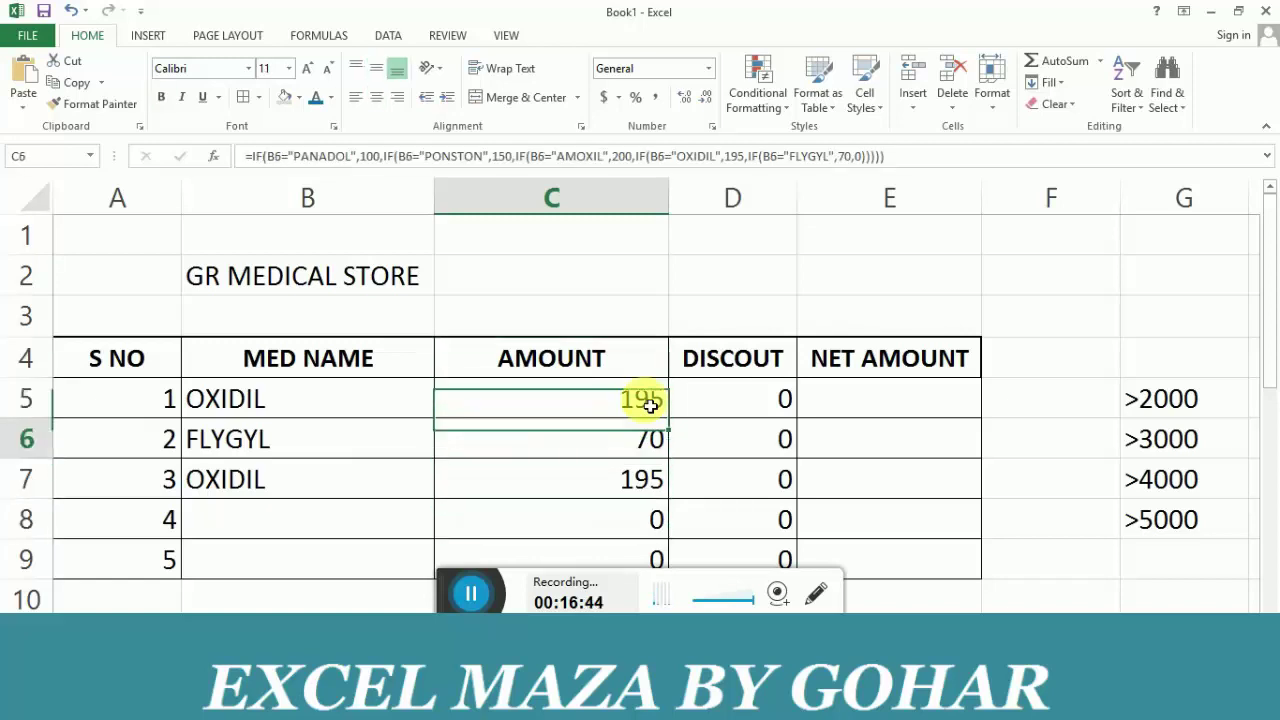
{"action": "key", "text": "Down"}
{"action": "key", "text": "Down"}
{"action": "key", "text": "Down"}
{"action": "key", "text": "Up"}
{"action": "key", "text": "Up"}
{"action": "key", "text": "Up"}
{"action": "key", "text": "Down"}
{"action": "key", "text": "Down"}
{"action": "key", "text": "Down"}
{"action": "key", "text": "Up"}
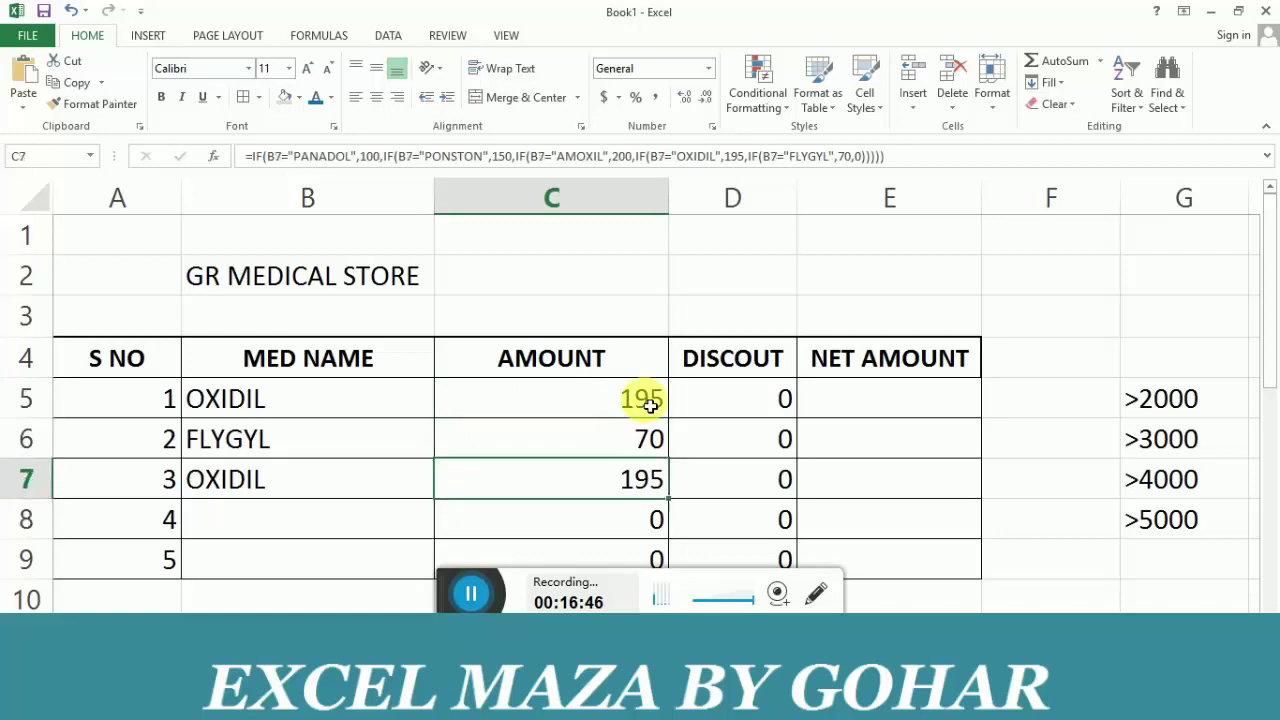
{"action": "key", "text": "Down"}
{"action": "key", "text": "Down"}
{"action": "key", "text": "Up"}
{"action": "key", "text": "Up"}
{"action": "key", "text": "Up"}
{"action": "key", "text": "Down"}
{"action": "key", "text": "Down"}
{"action": "key", "text": "Down"}
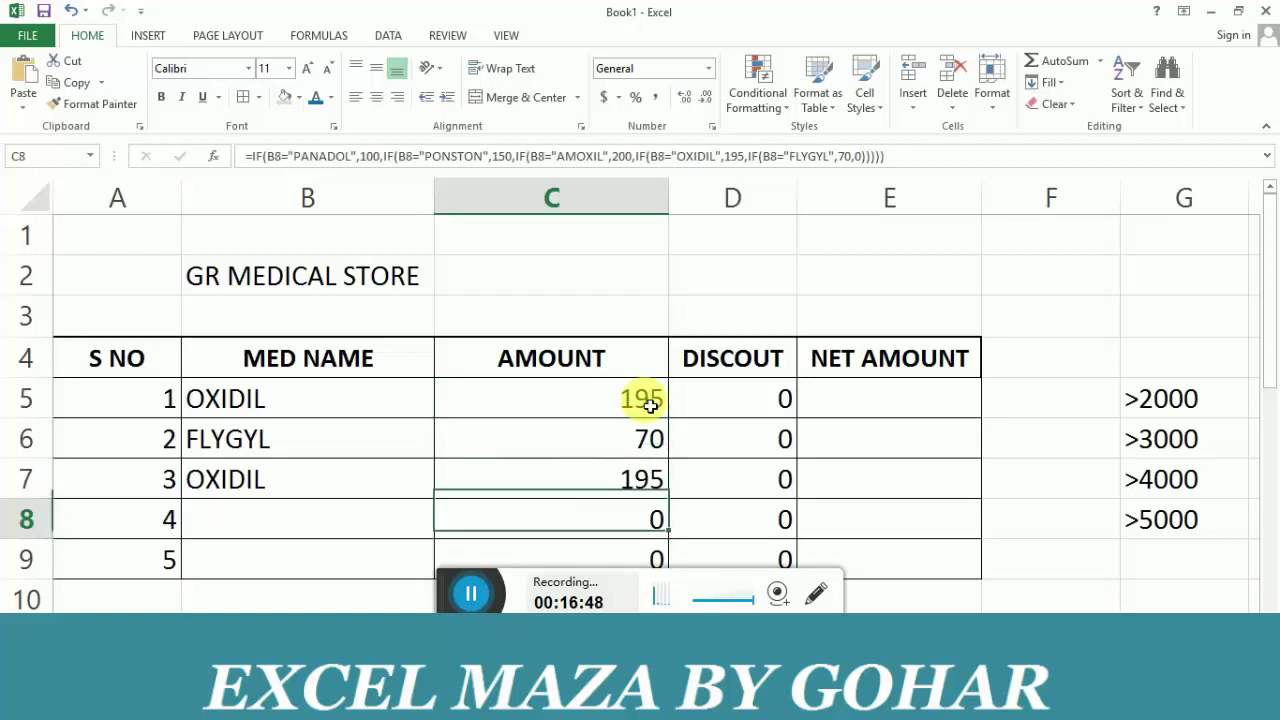
{"action": "key", "text": "Up"}
{"action": "key", "text": "Up"}
{"action": "key", "text": "Up"}
{"action": "key", "text": "Up"}
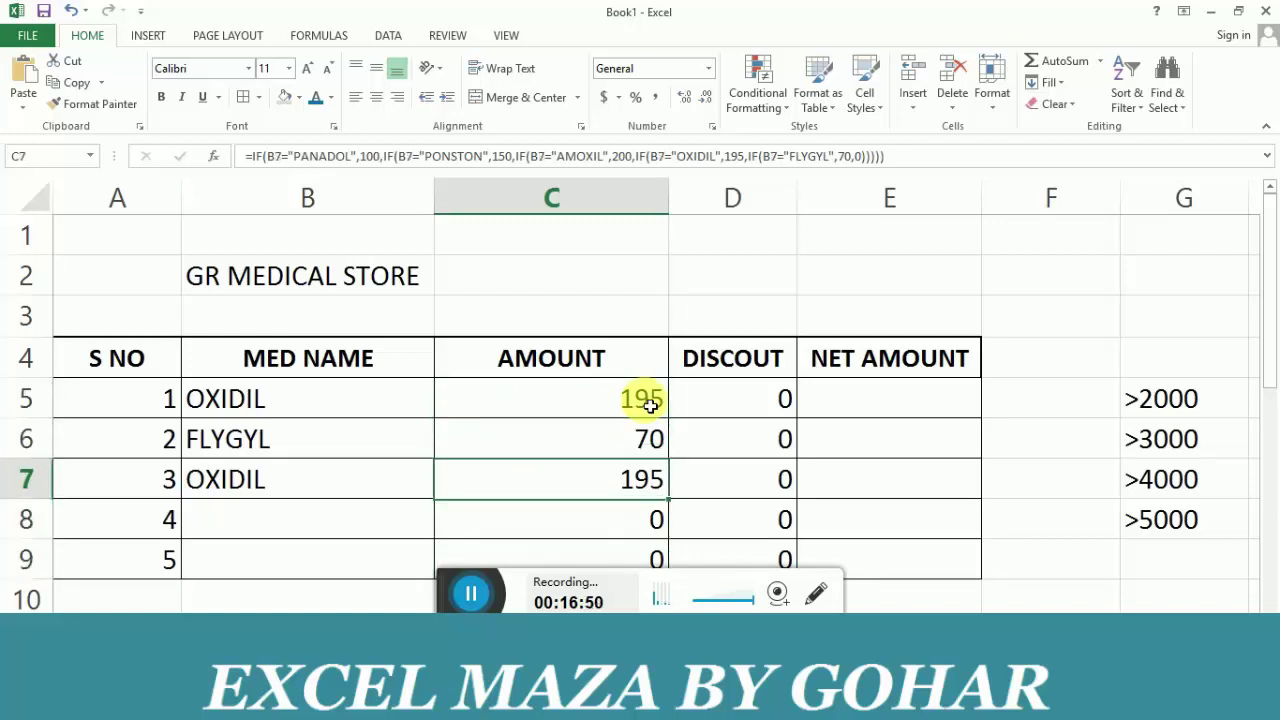
{"action": "key", "text": "Up"}
{"action": "key", "text": "Up"}
{"action": "key", "text": "Up"}
{"action": "key", "text": "Down"}
{"action": "key", "text": "Down"}
{"action": "key", "text": "Right"}
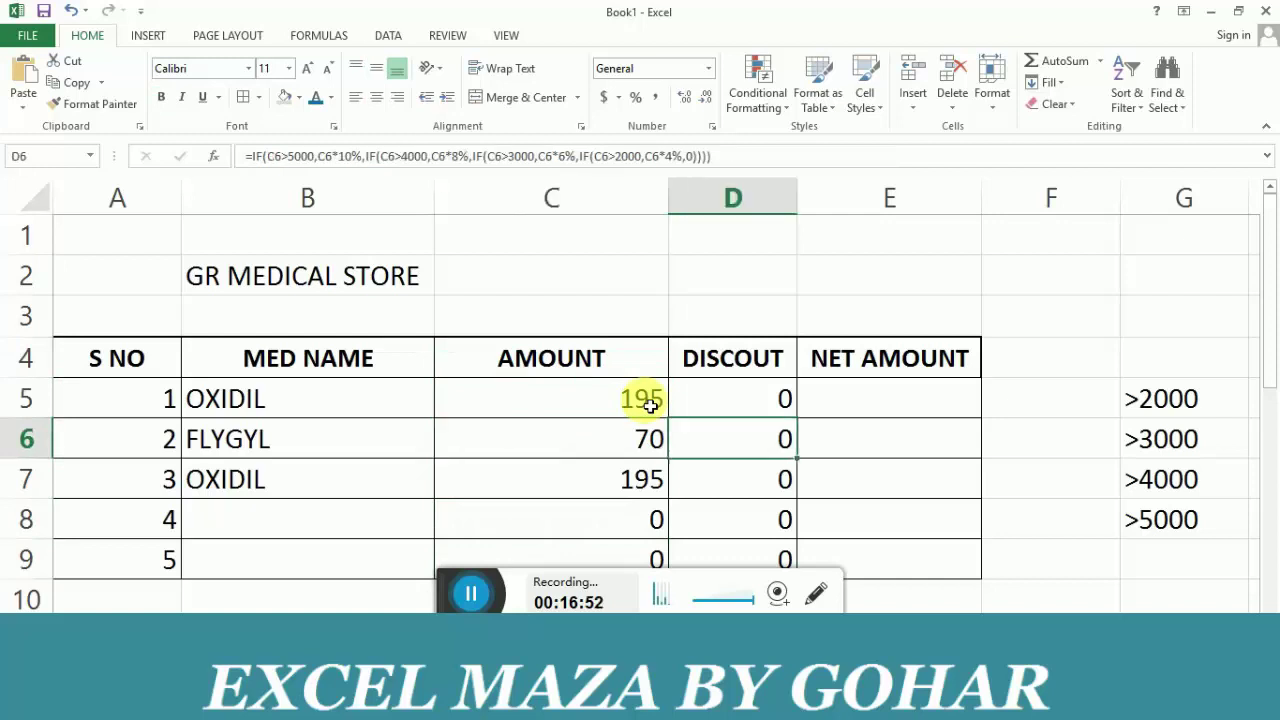
{"action": "key", "text": "Up"}
{"action": "key", "text": "Down"}
{"action": "key", "text": "Left"}
{"action": "key", "text": "Left"}
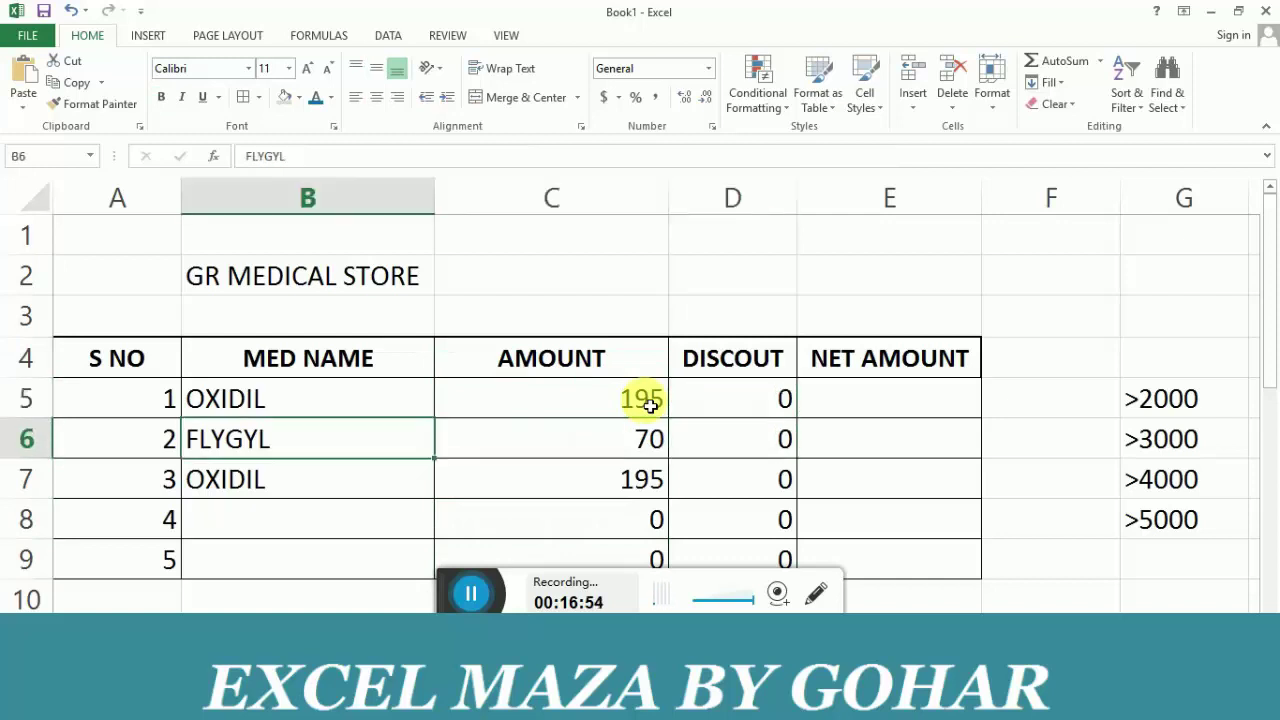
{"action": "key", "text": "Right"}
{"action": "key", "text": "Right"}
{"action": "key", "text": "Left"}
{"action": "key", "text": "Left"}
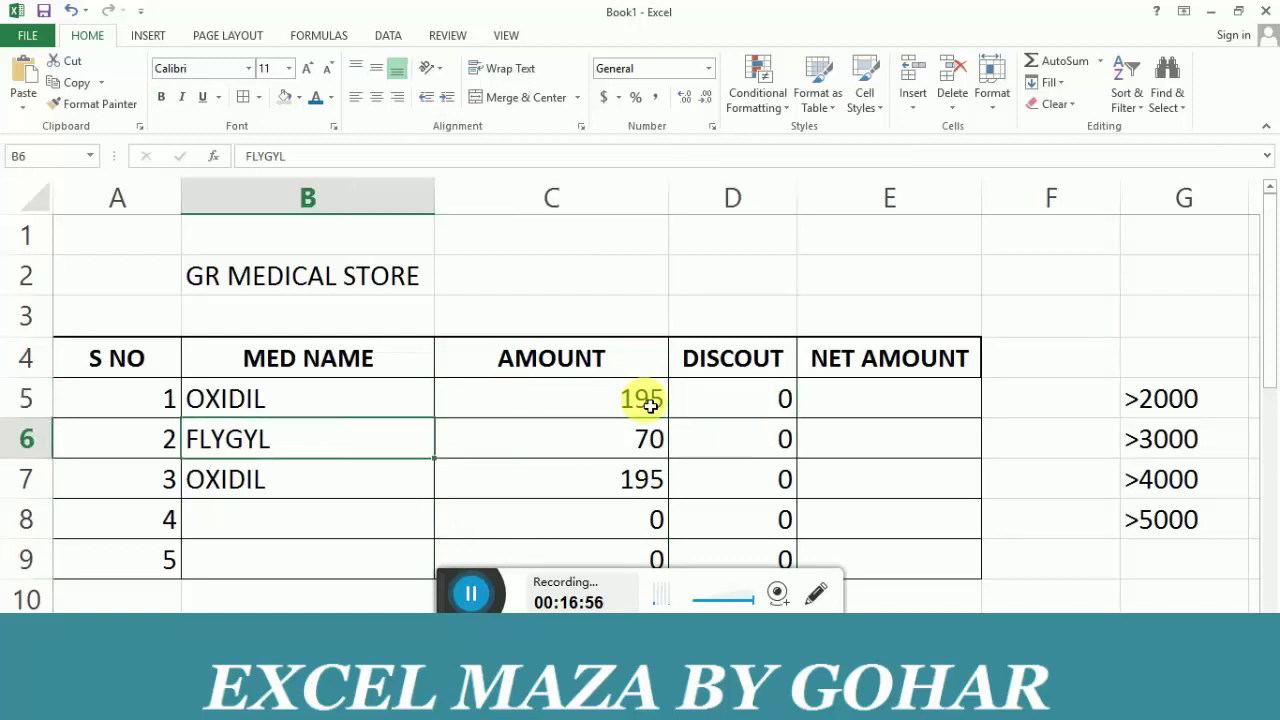